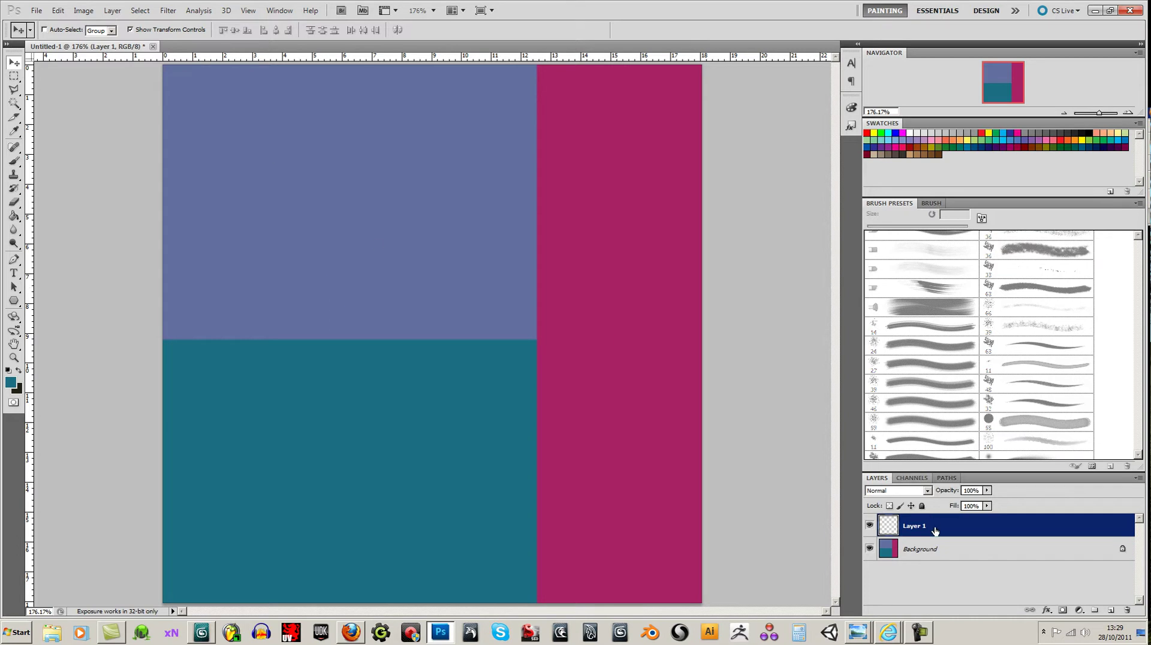
Select the violet rectangle on the Background layer with the Magic Wand, and make Layer 1 visible and active for painting
click(917, 553)
click(869, 526)
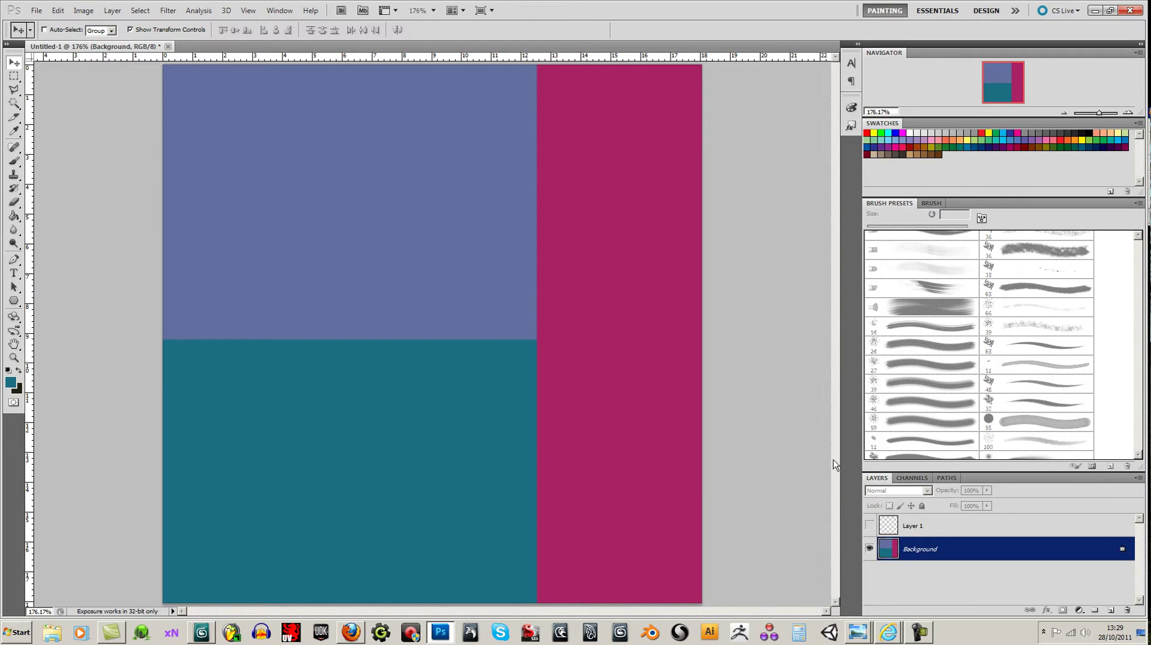
click(13, 105)
click(290, 191)
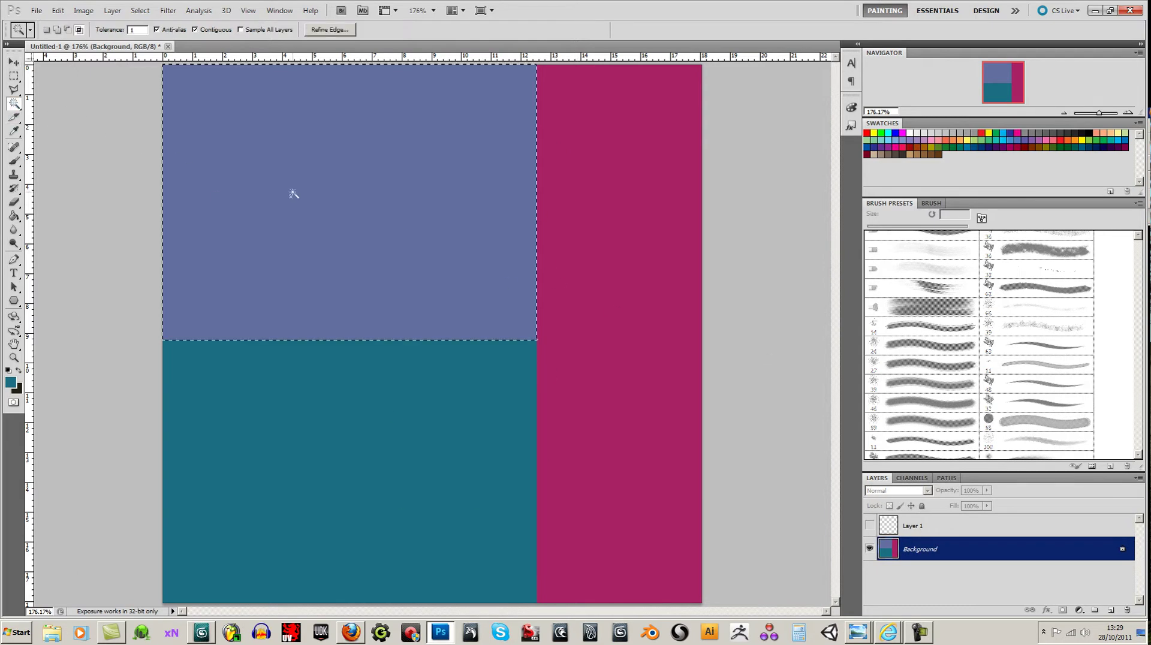
click(911, 523)
click(870, 525)
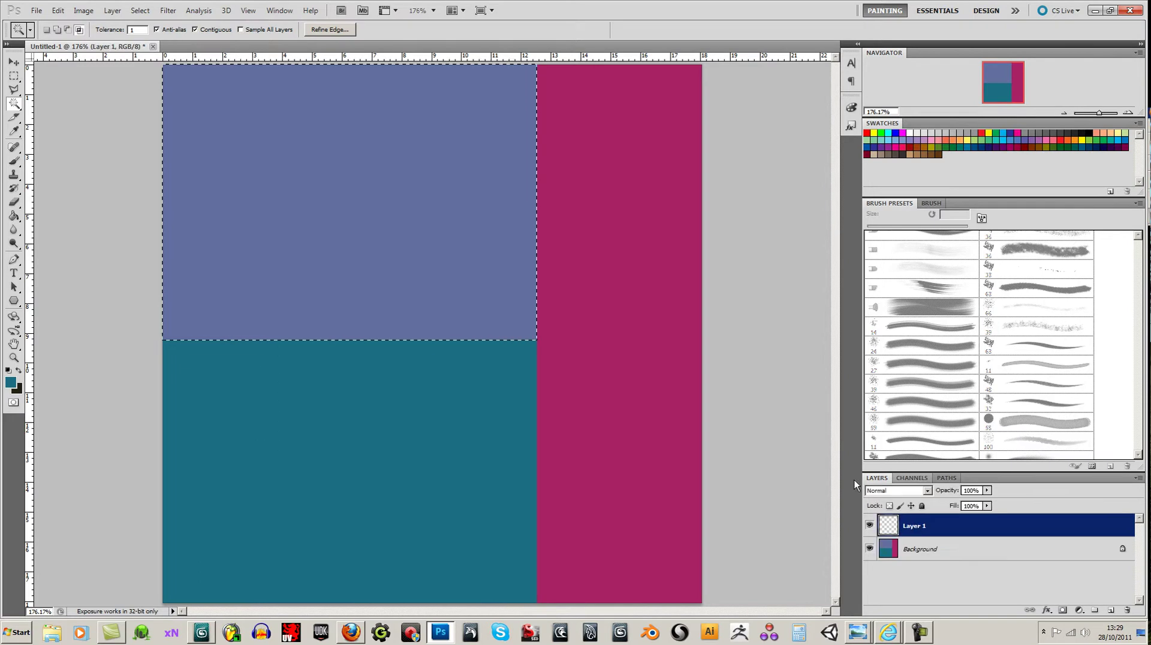
Set the foreground colour to near-black, hex 030303
click(10, 381)
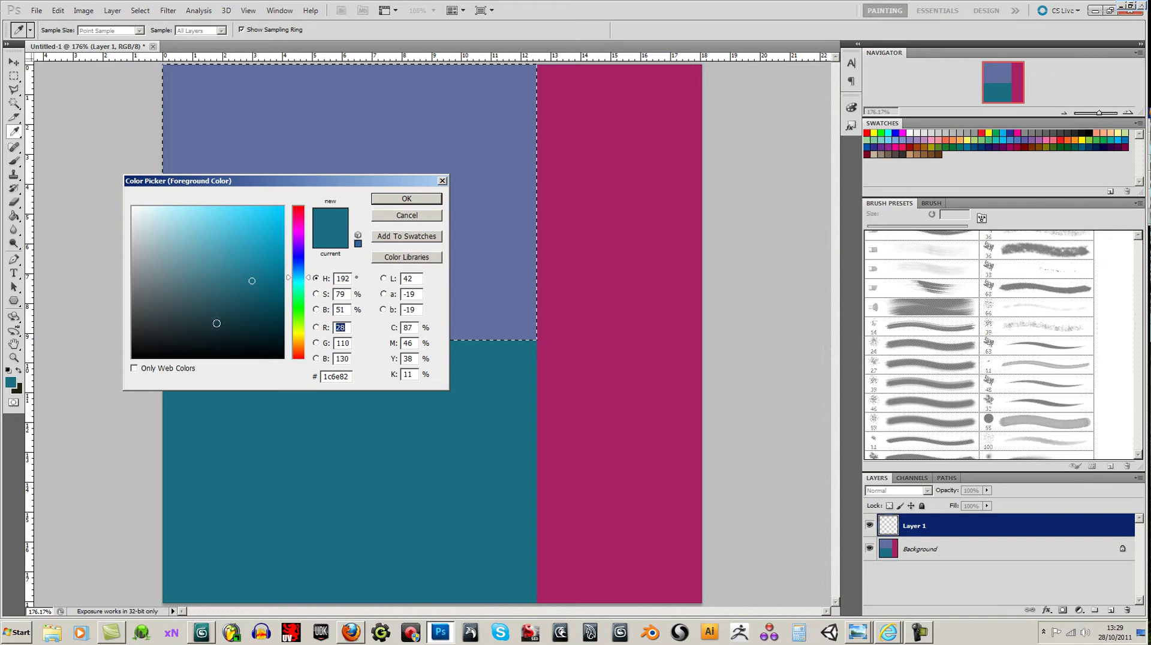
click(224, 318)
click(163, 338)
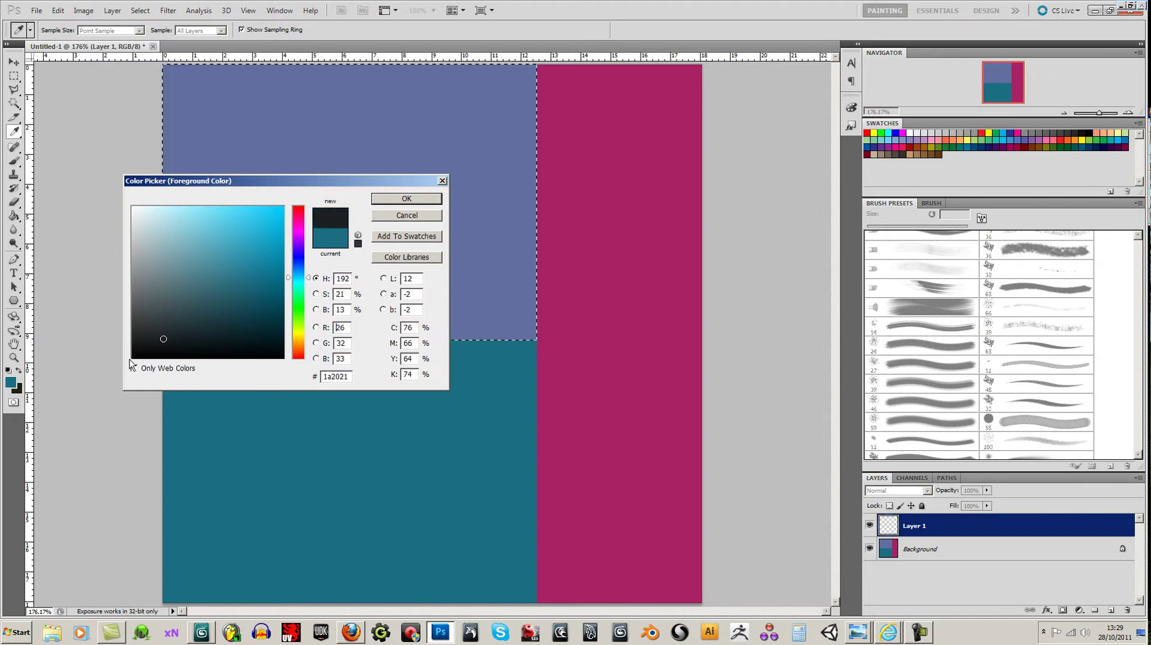
click(163, 340)
drag(139, 354, 136, 356)
click(133, 356)
click(132, 357)
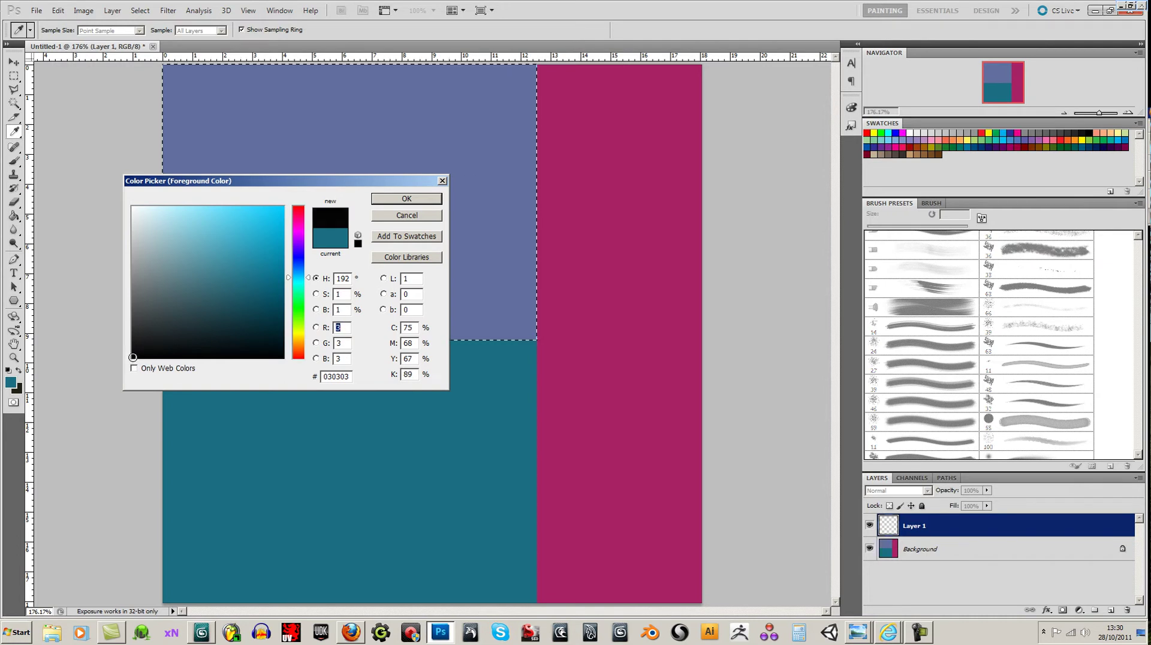
click(396, 199)
key(w)
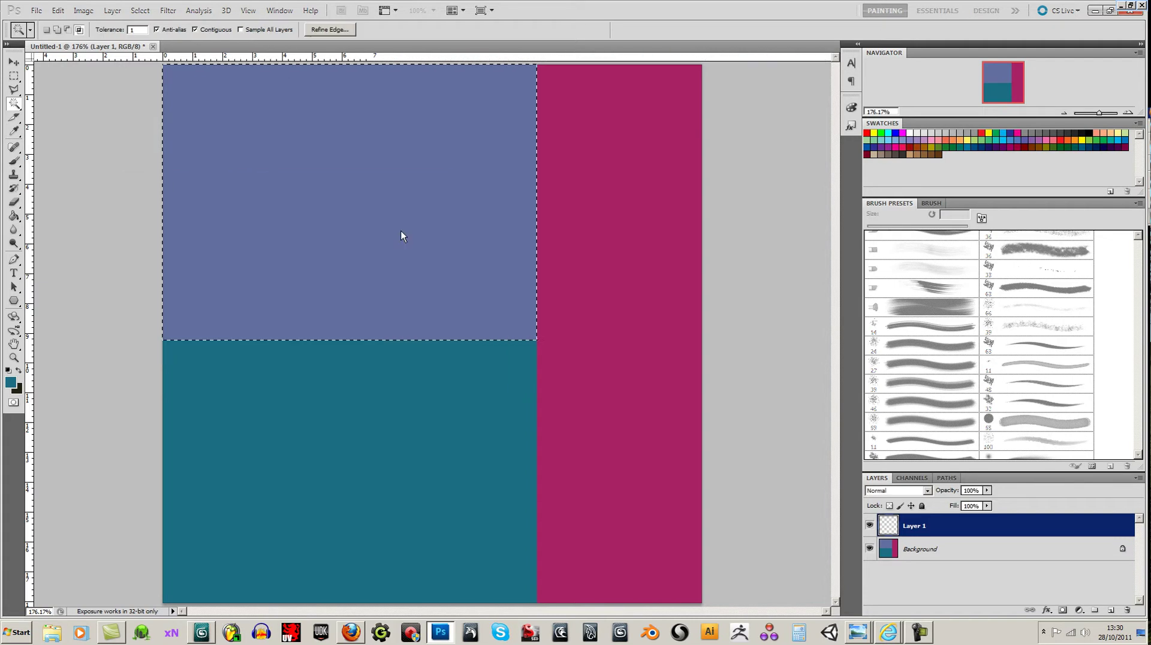
Activate the Brush tool and choose a solid hard round brush preset
key(b)
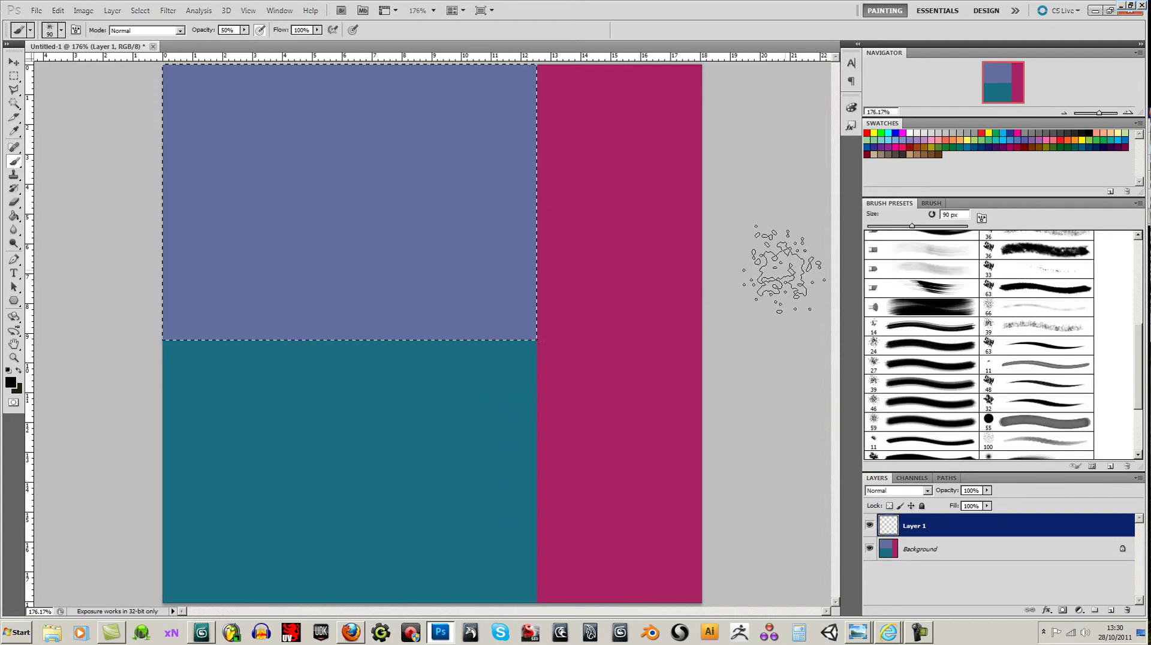
drag(1138, 364, 1141, 354)
scroll(1142, 359, up, 10)
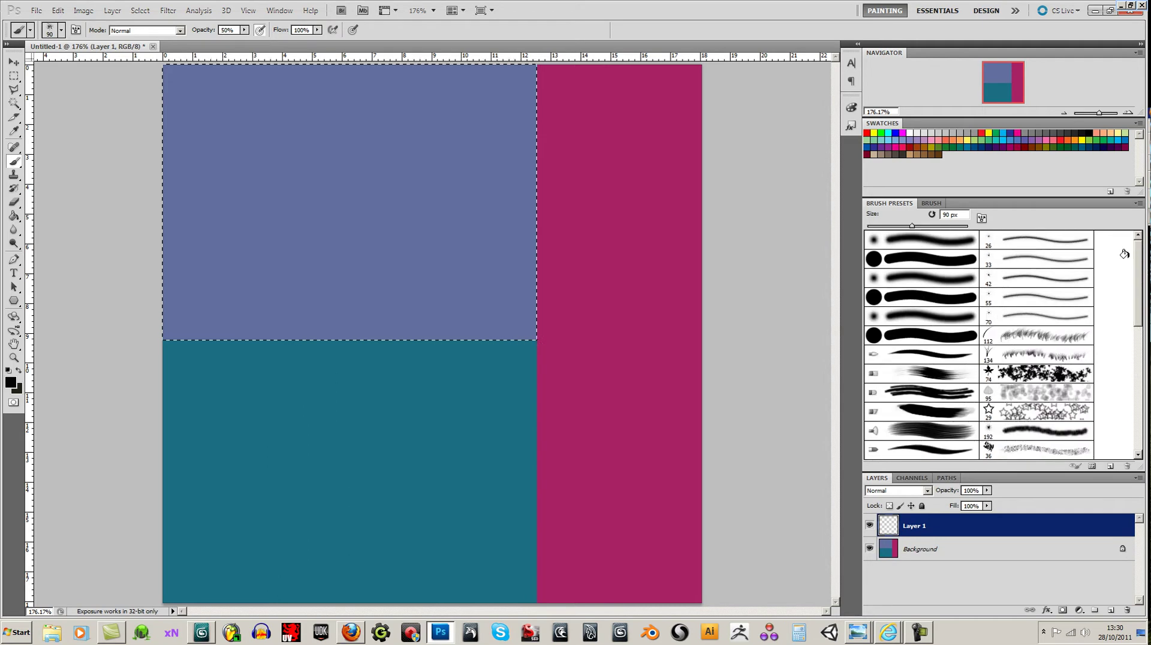
click(874, 258)
Paint the start of a tree trunk at the base of the violet rectangle with a 10 px brush, undoing the stray dot beside it
key(bracketleft)
key(bracketleft)
key(bracketleft)
key(bracketleft)
key(bracketleft)
key(bracketleft)
key(0)
key(bracketleft)
key(bracketleft)
key(bracketleft)
key(bracketleft)
key(bracketleft)
key(bracketleft)
key(bracketleft)
key(bracketright)
key(bracketright)
key(alt)
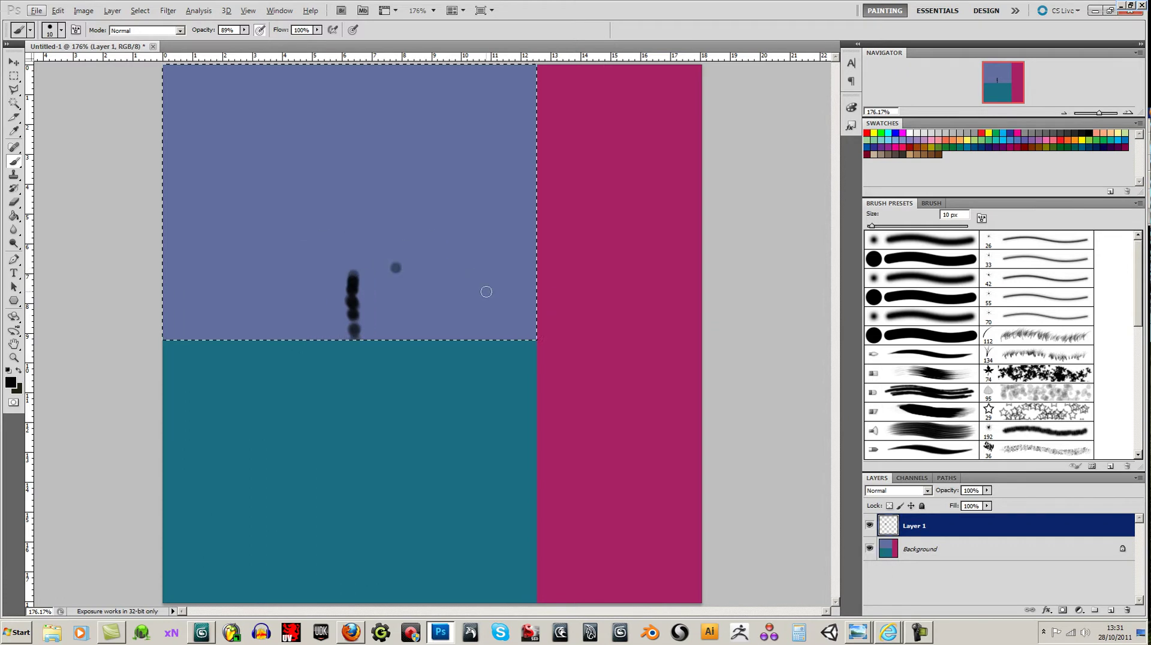
key(ctrl+z)
Thicken the trunk with a bristle brush, and paint the rest of the bare tree with the hard round brush at 6 px
click(960, 354)
drag(380, 326, 364, 296)
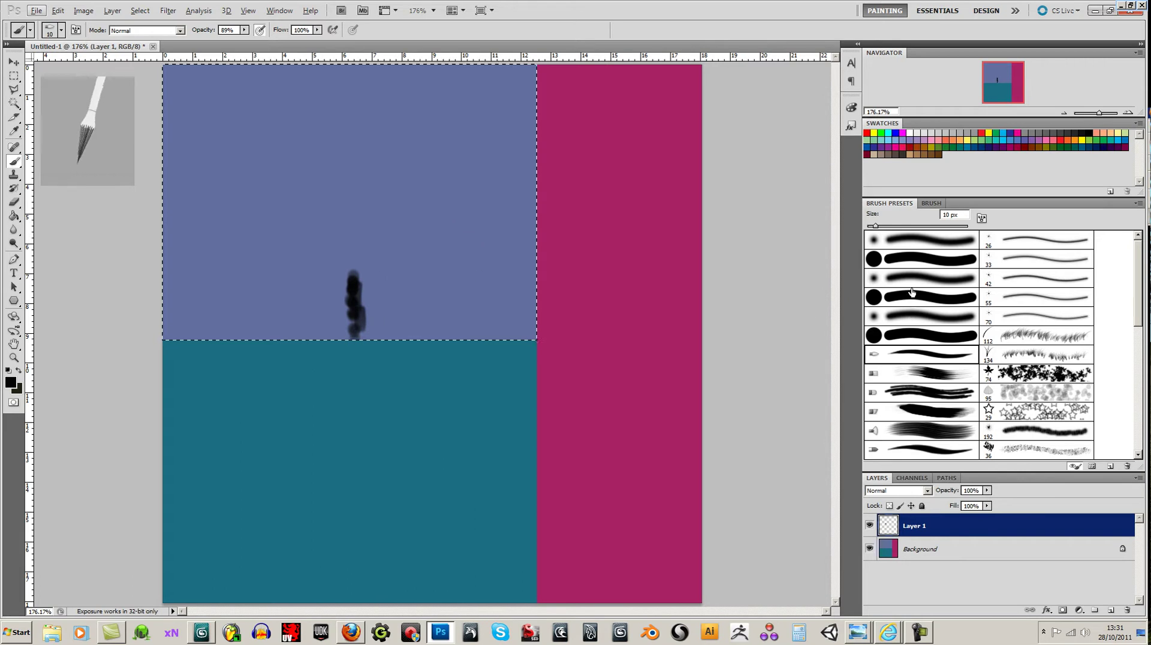
click(920, 264)
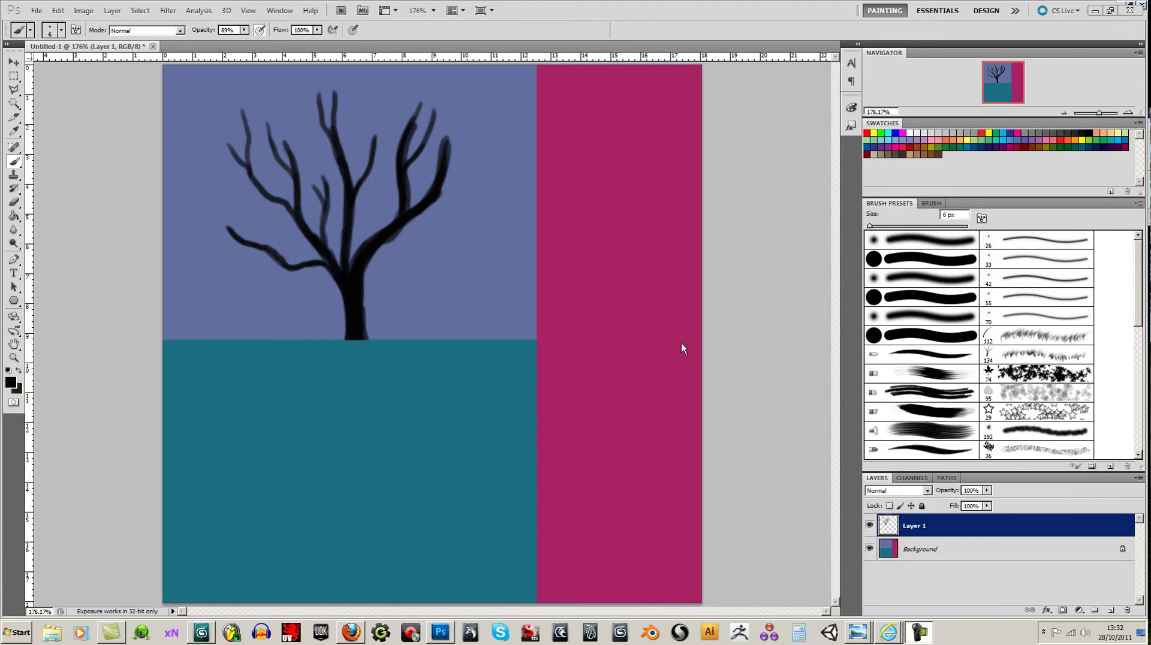
Select the teal rectangle on the Background layer with the Magic Wand and paint a second bare tree inside it on Layer 1
click(912, 547)
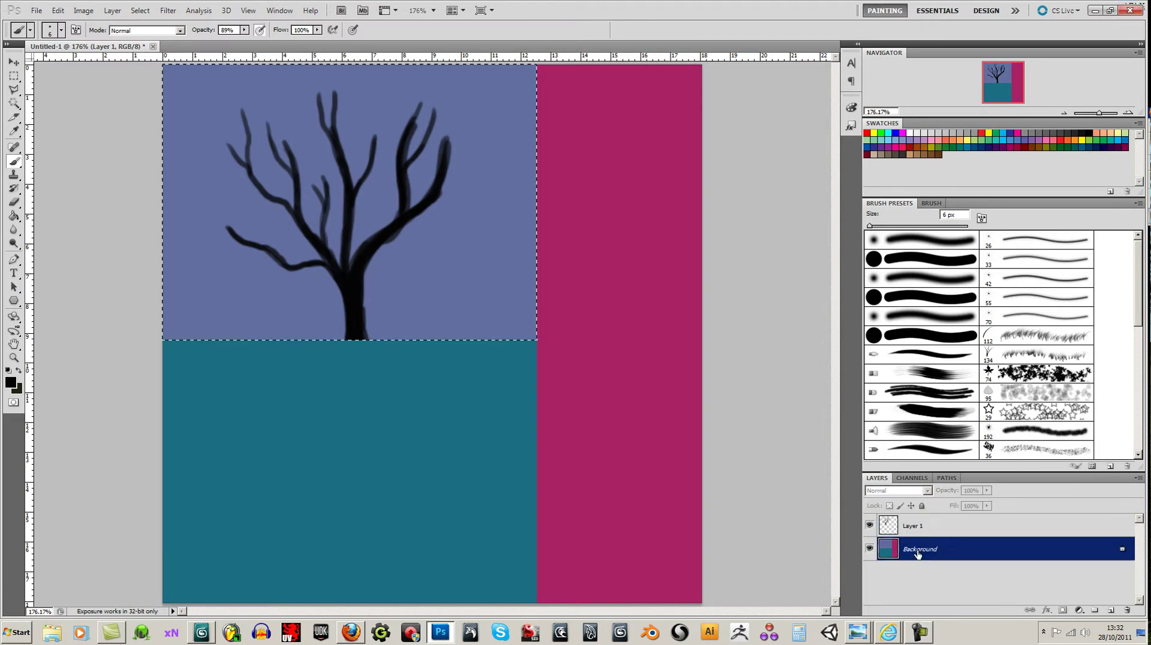
key(w)
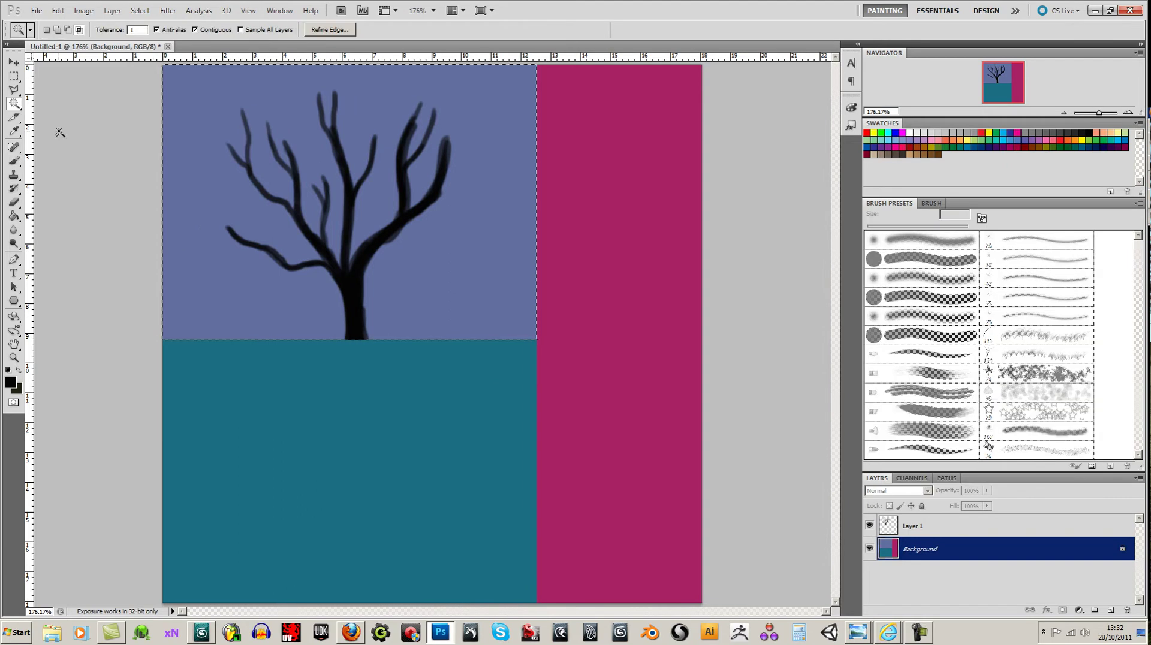
click(369, 492)
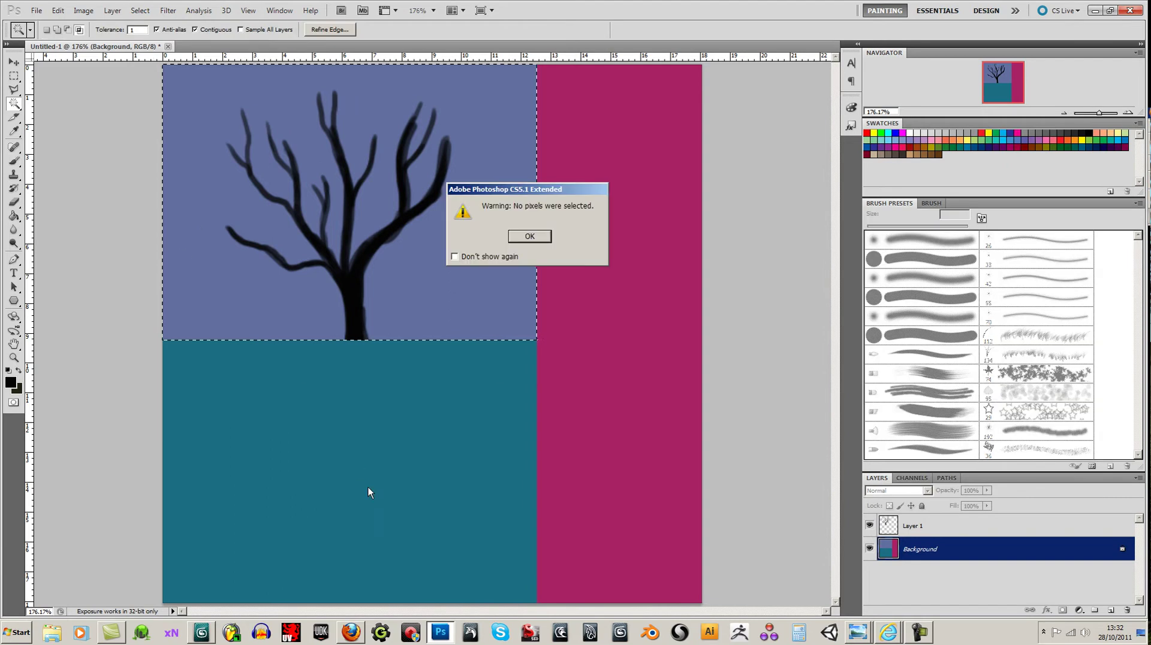
click(528, 236)
click(416, 471)
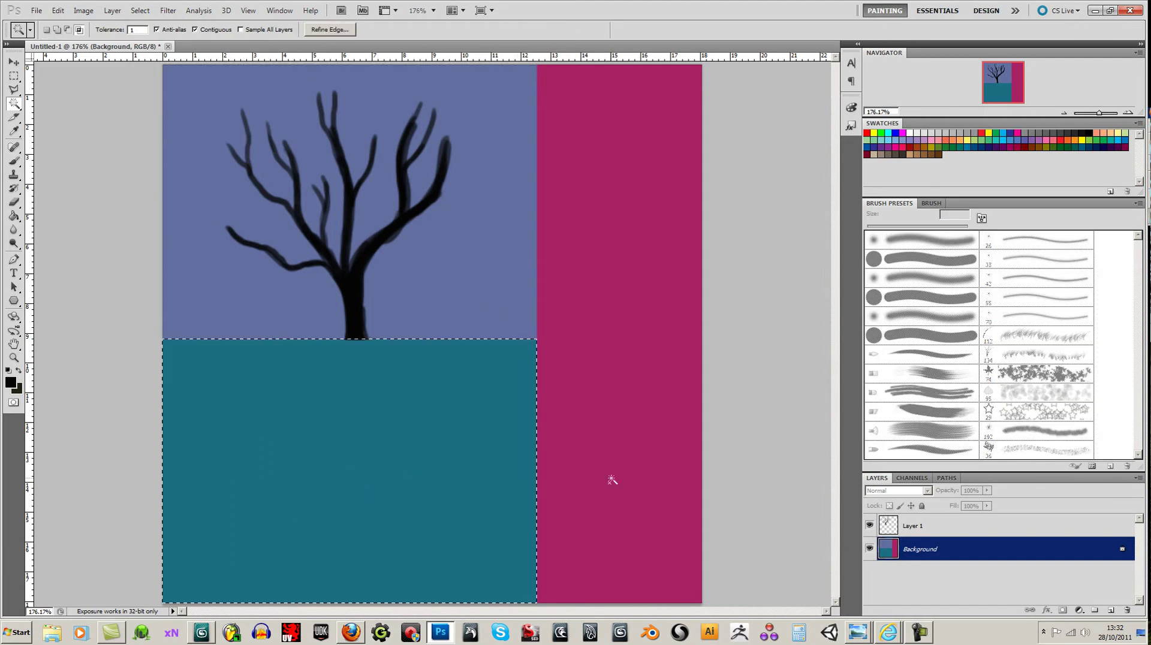
click(908, 519)
click(15, 162)
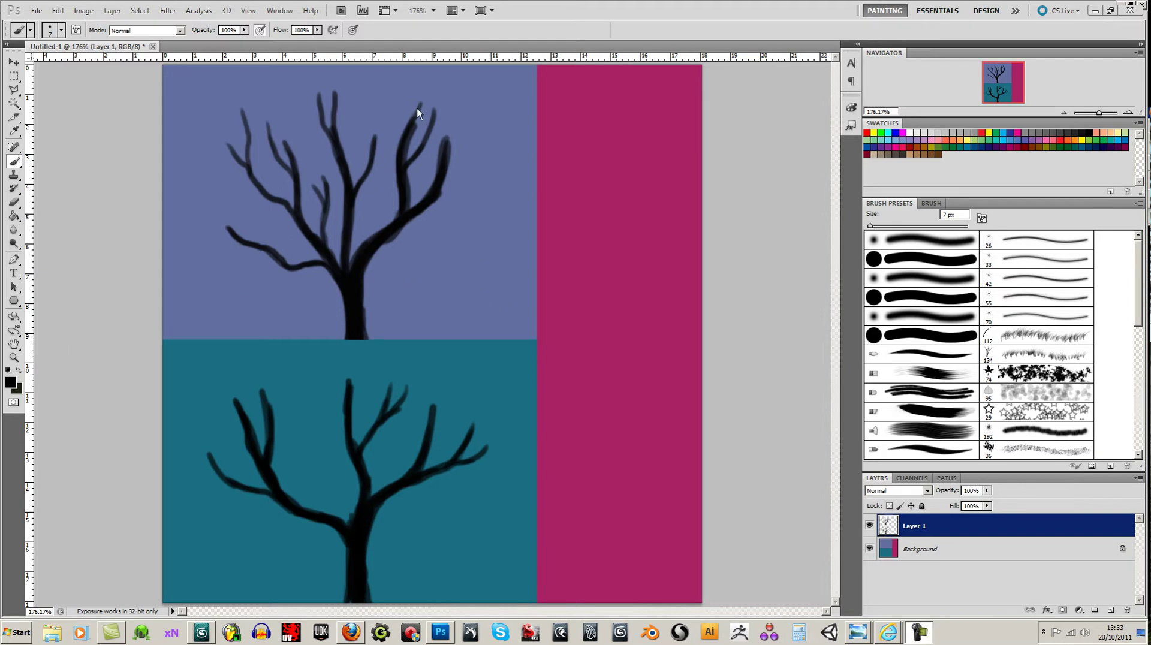
click(999, 376)
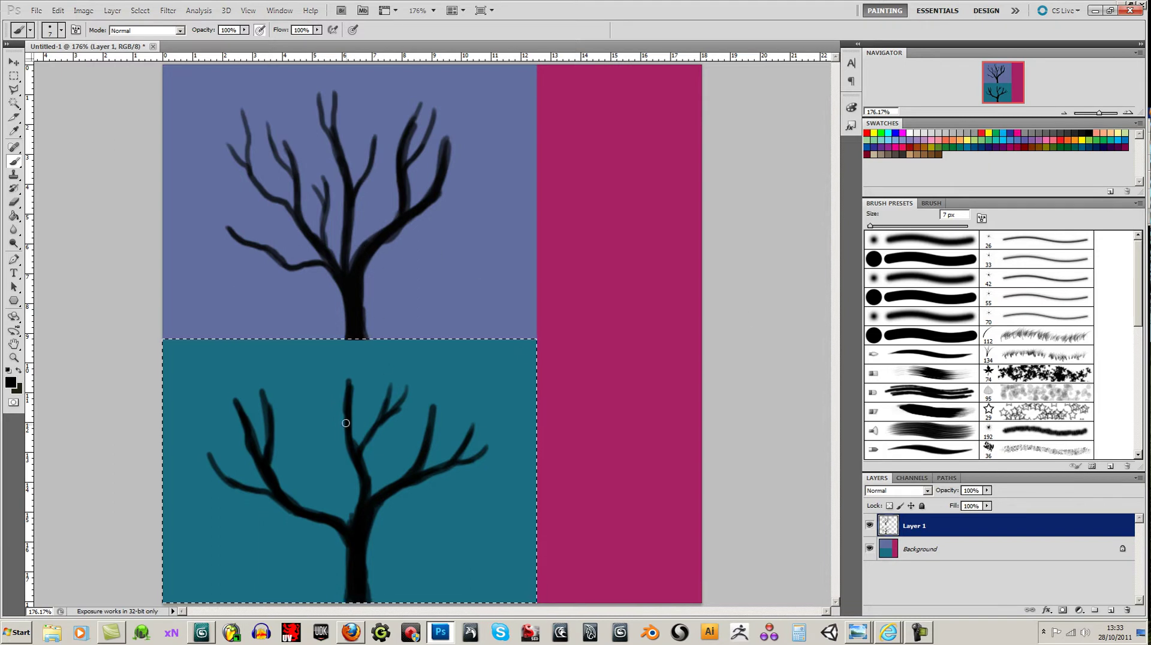
click(1012, 377)
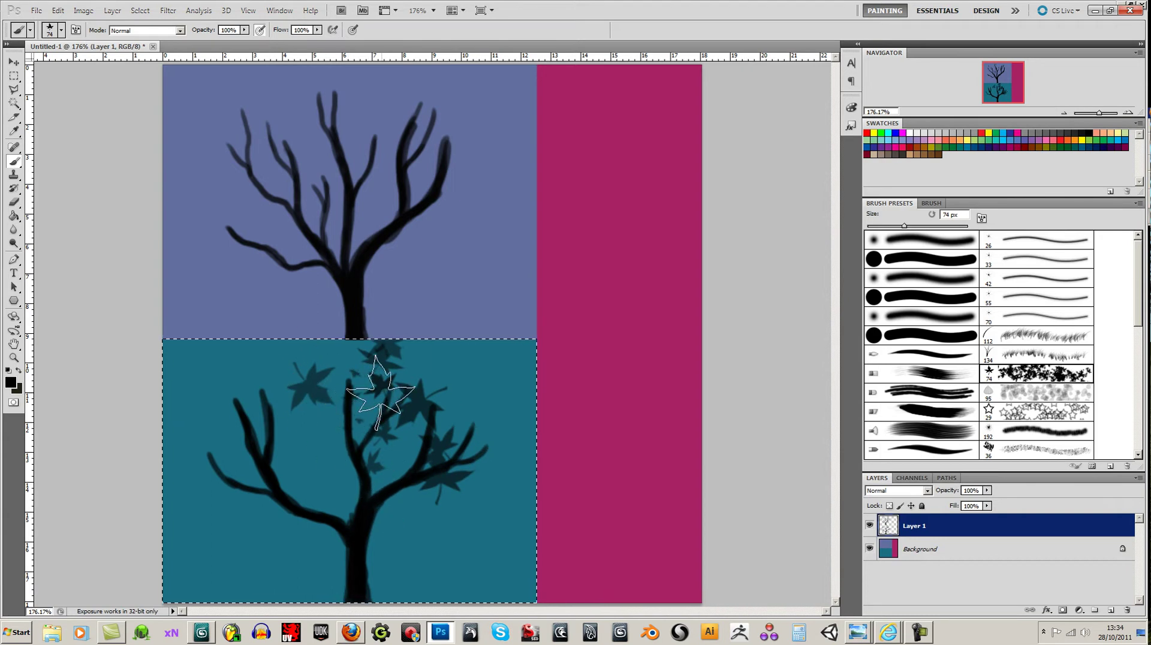
key(ctrl+alt+z)
key(ctrl+alt+z)
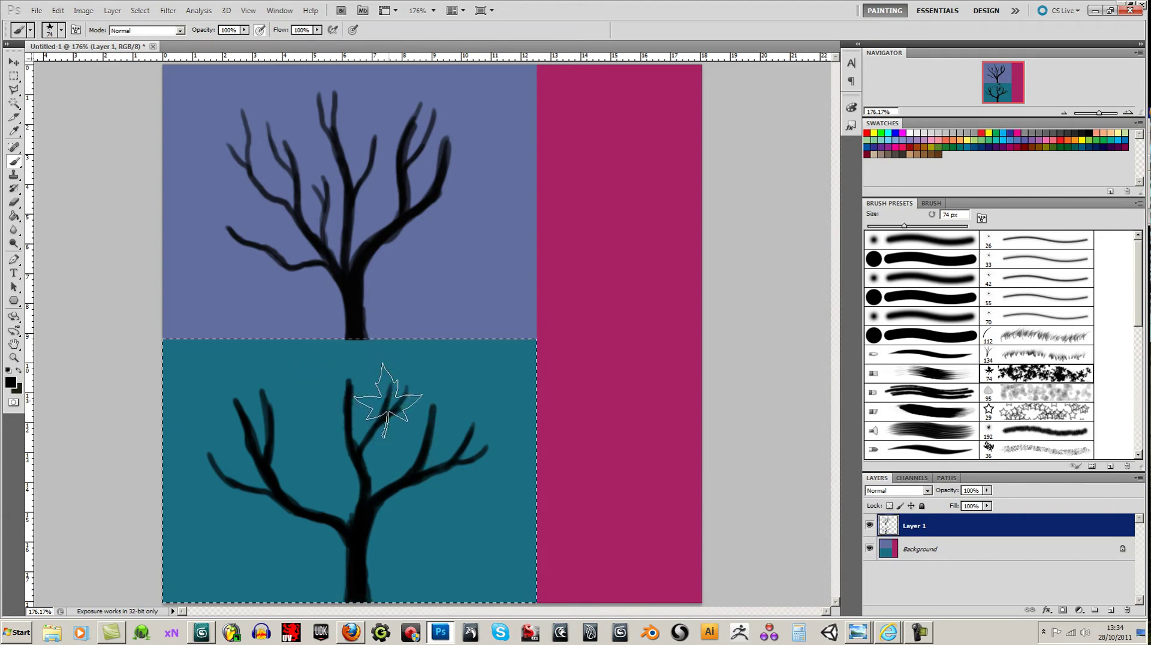
key(ctrl+z)
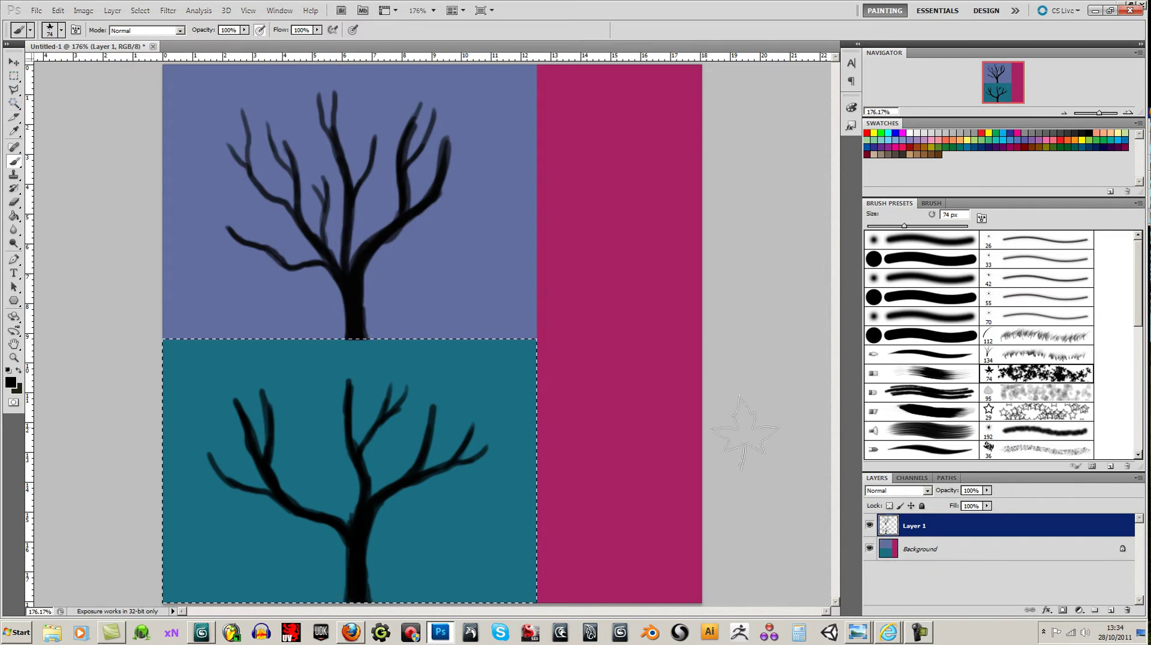
Add a new layer and paint a small leaf cluster with a hard round brush, duplicating it onto other branches of the teal rectangle's tree
click(1110, 610)
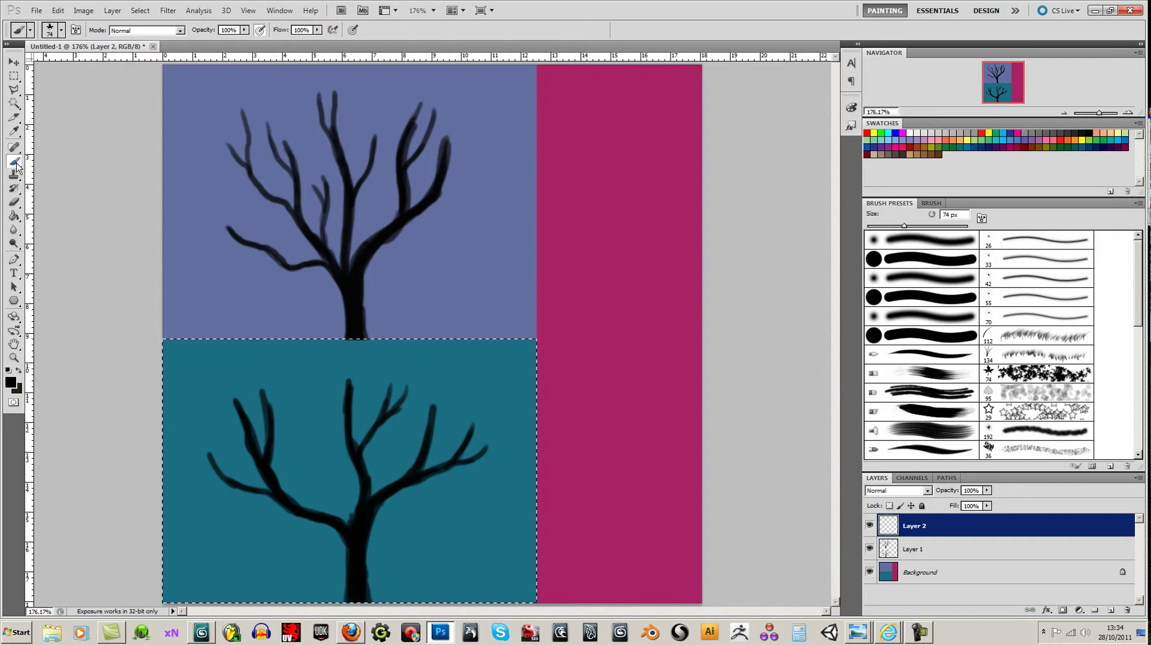
click(942, 259)
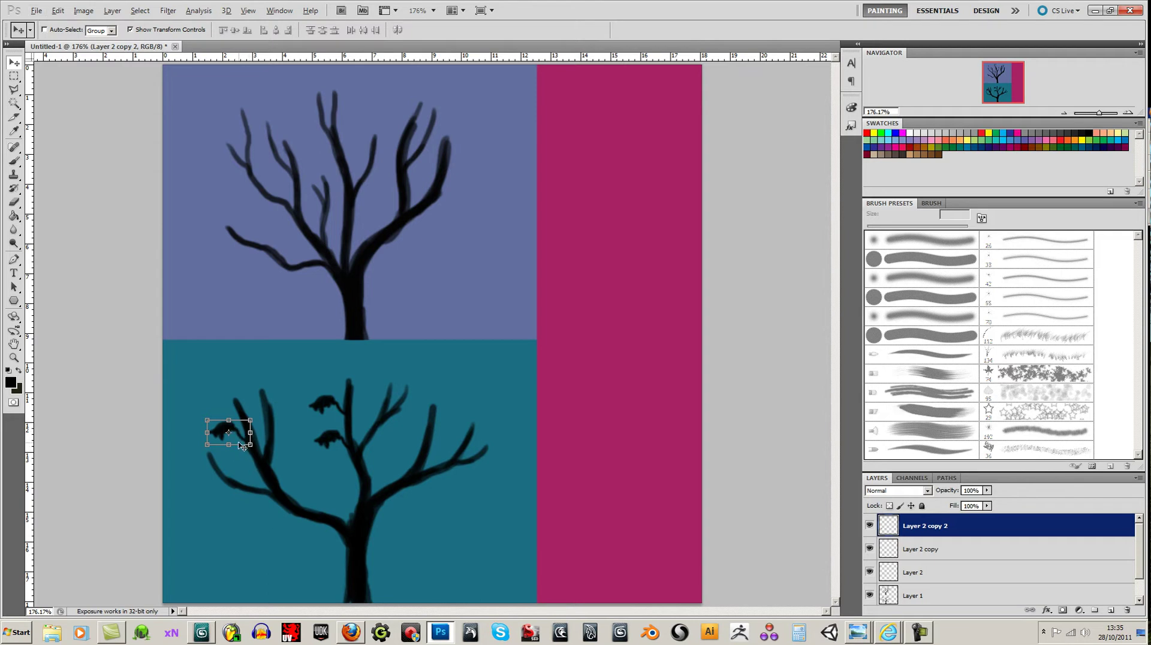
Move the leftmost leaf-cluster copy slightly higher on its branch with Free Transform, and add leaves across the branches of both trees
key(alt)
key(ctrl+t)
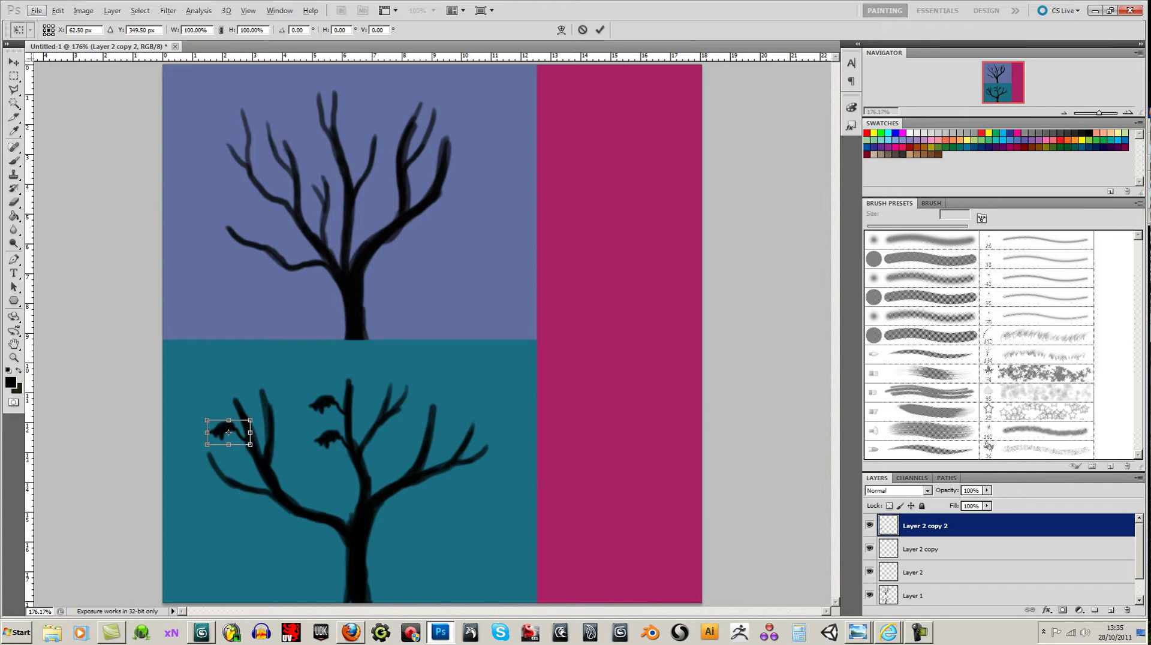
drag(228, 432, 227, 422)
key(Return)
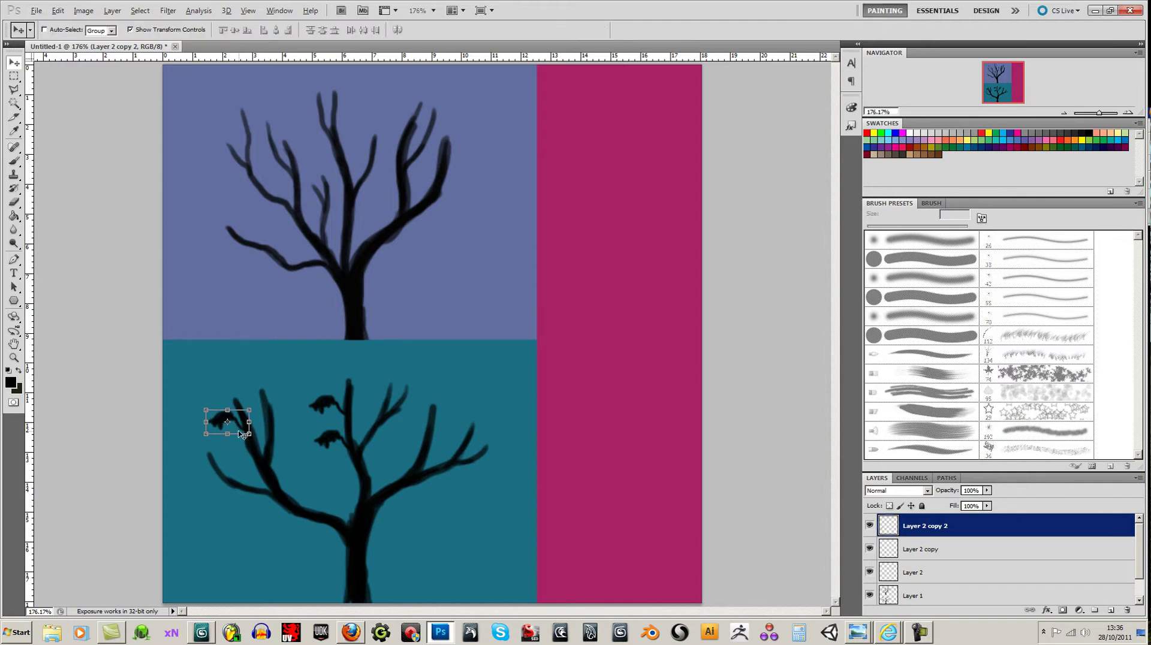
key(alt)
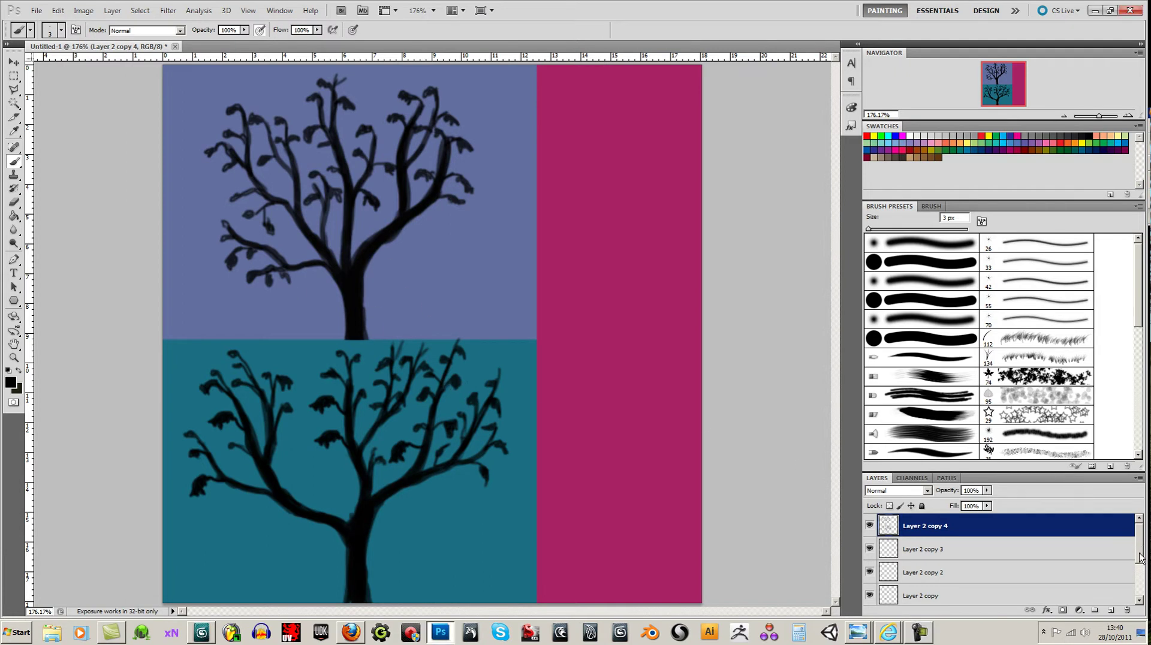
Hide the Background layer so only the tree and leaf layers show over transparency
scroll(1142, 576, down, 3)
drag(1143, 565, 1143, 564)
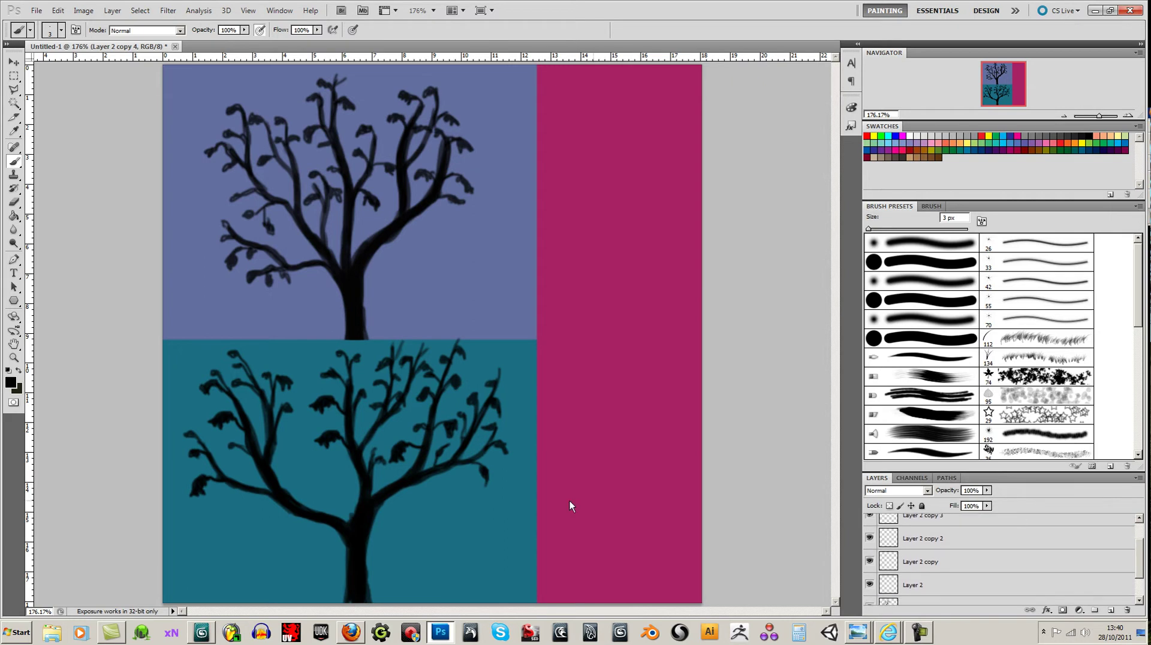
scroll(1145, 582, down, 2)
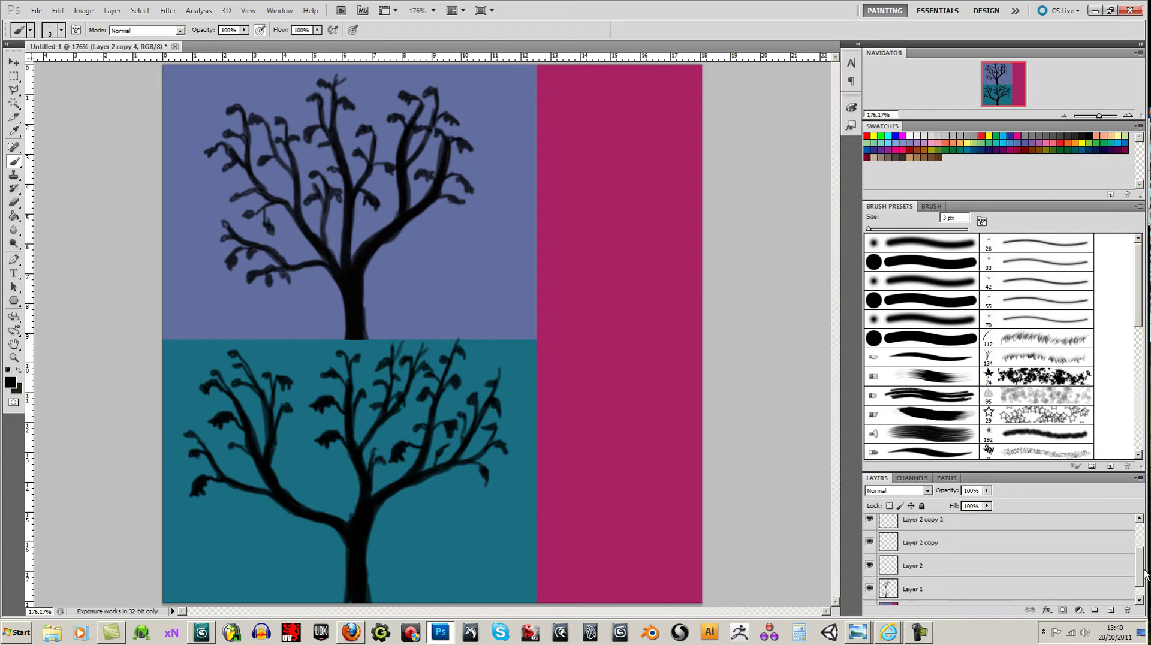
click(869, 593)
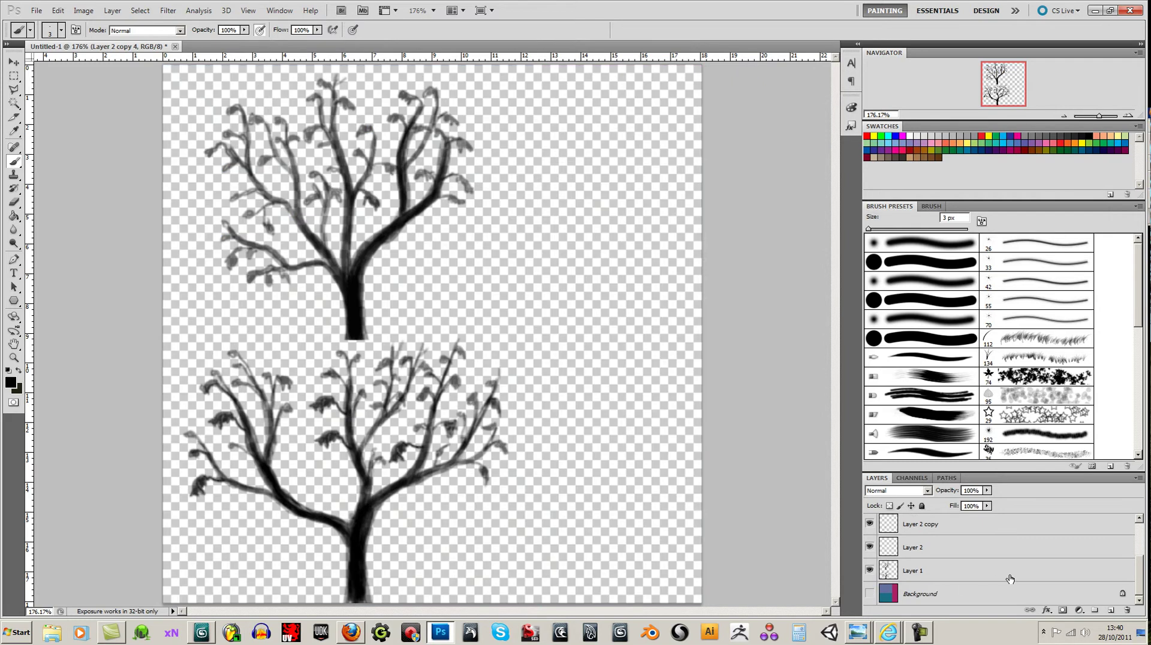
Merge all visible tree and leaf layers into Layer 1, leaving the hidden Background separate
click(913, 573)
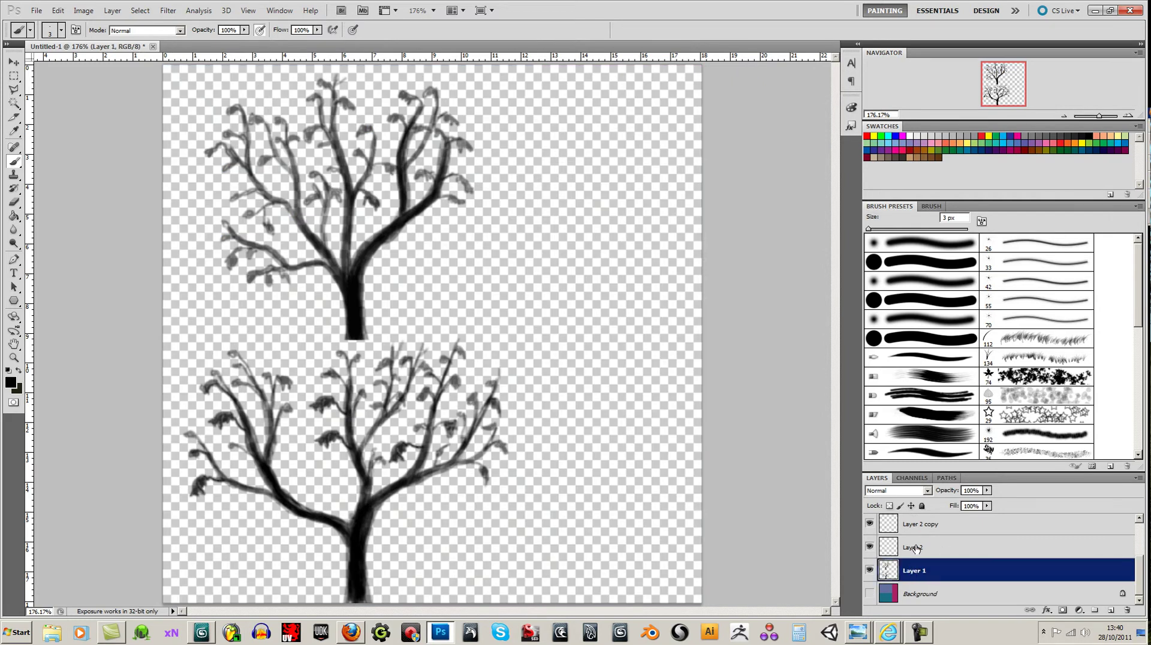
click(916, 548)
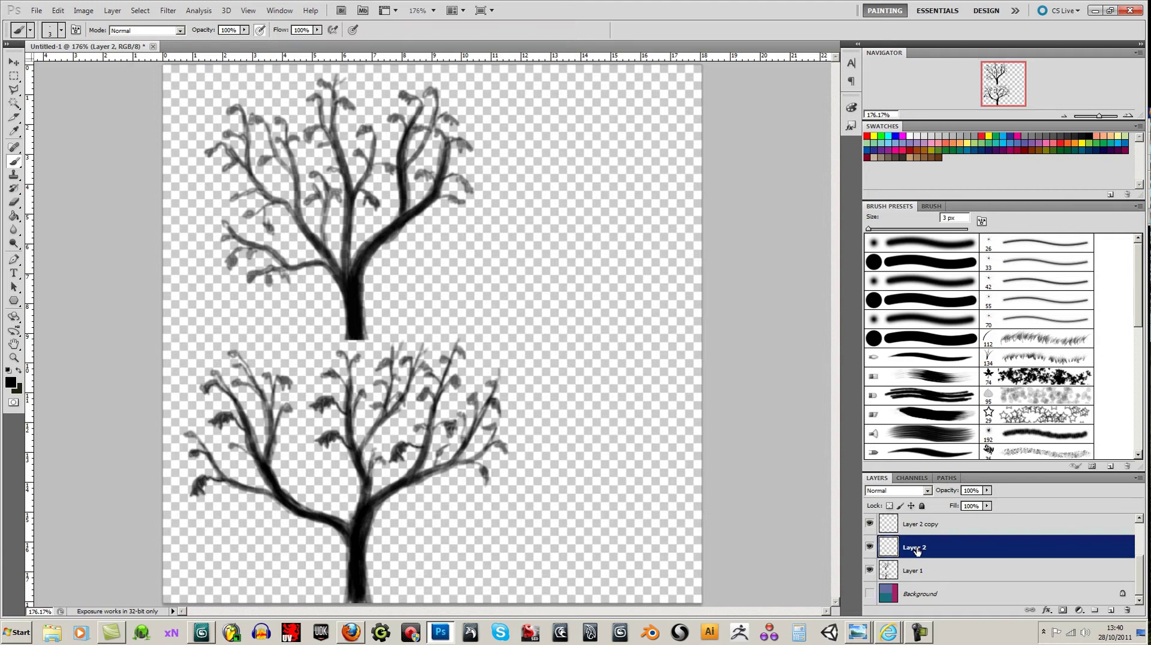
click(933, 572)
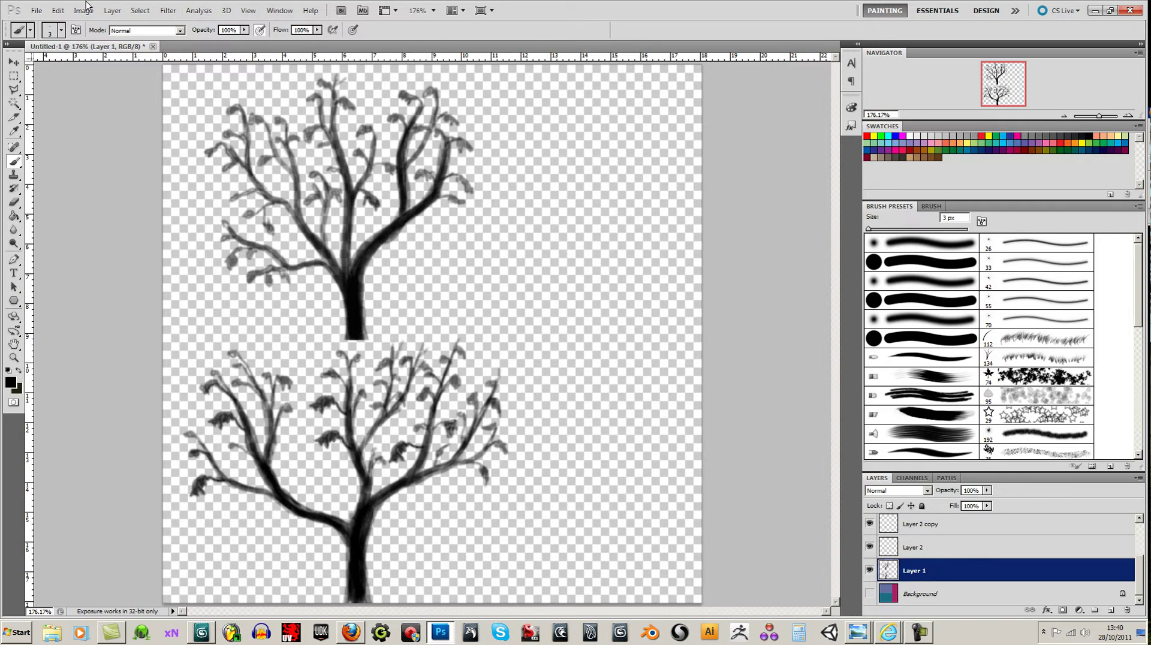
click(112, 10)
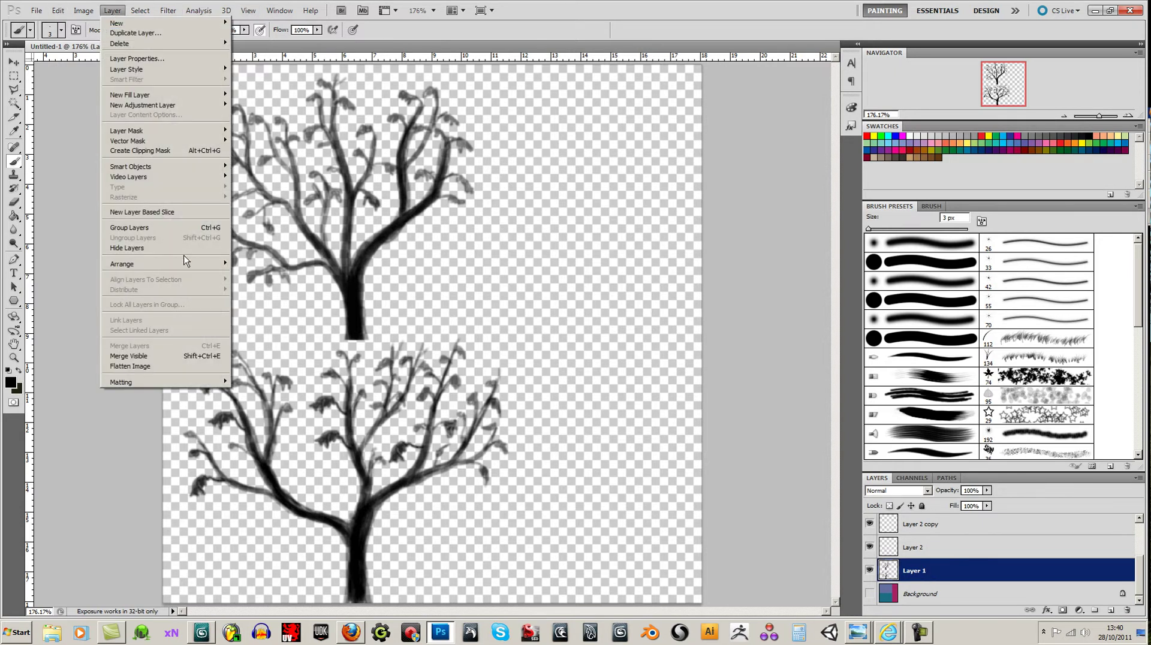
click(180, 356)
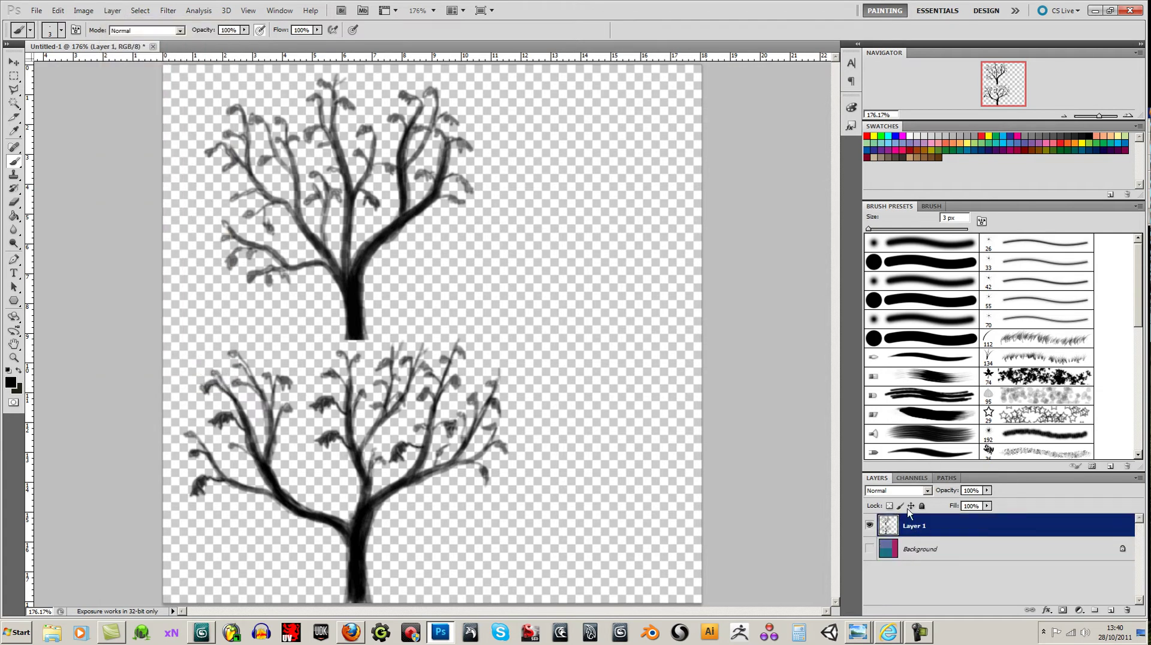
click(870, 549)
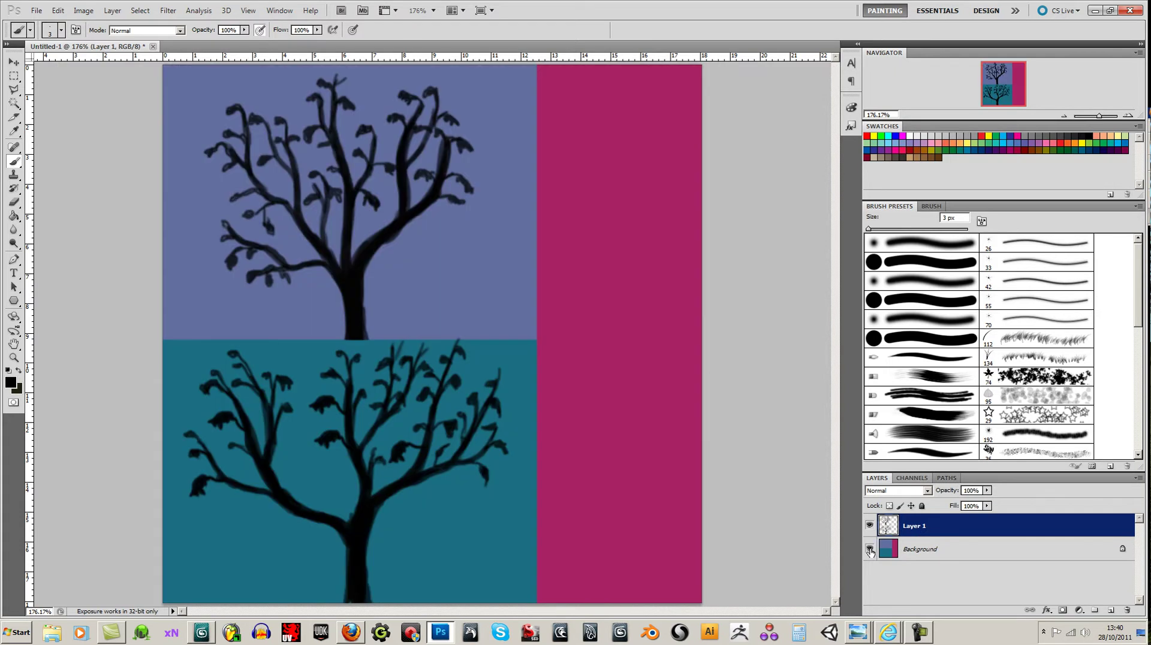
click(870, 549)
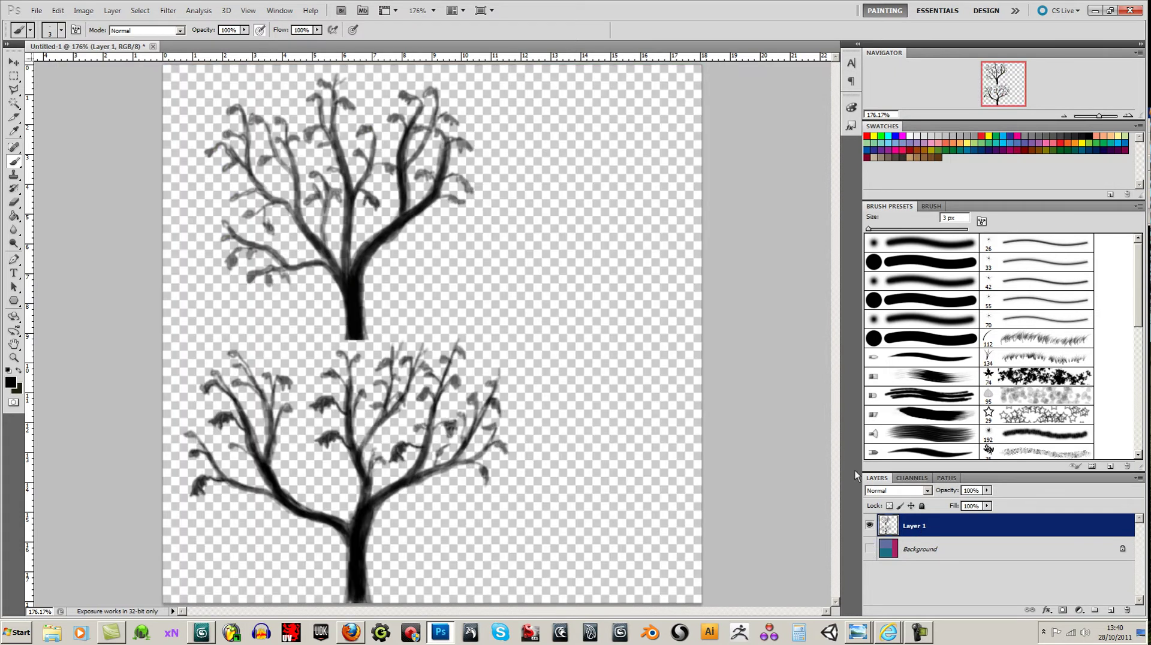
key(ctrl+v)
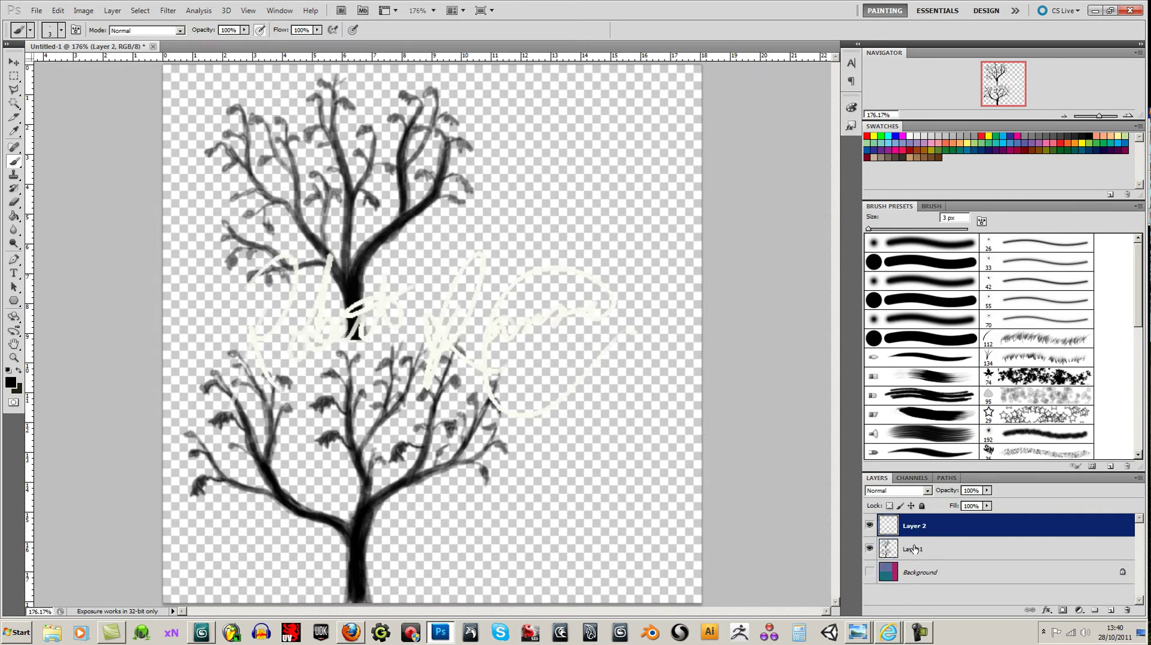
key(ctrl+z)
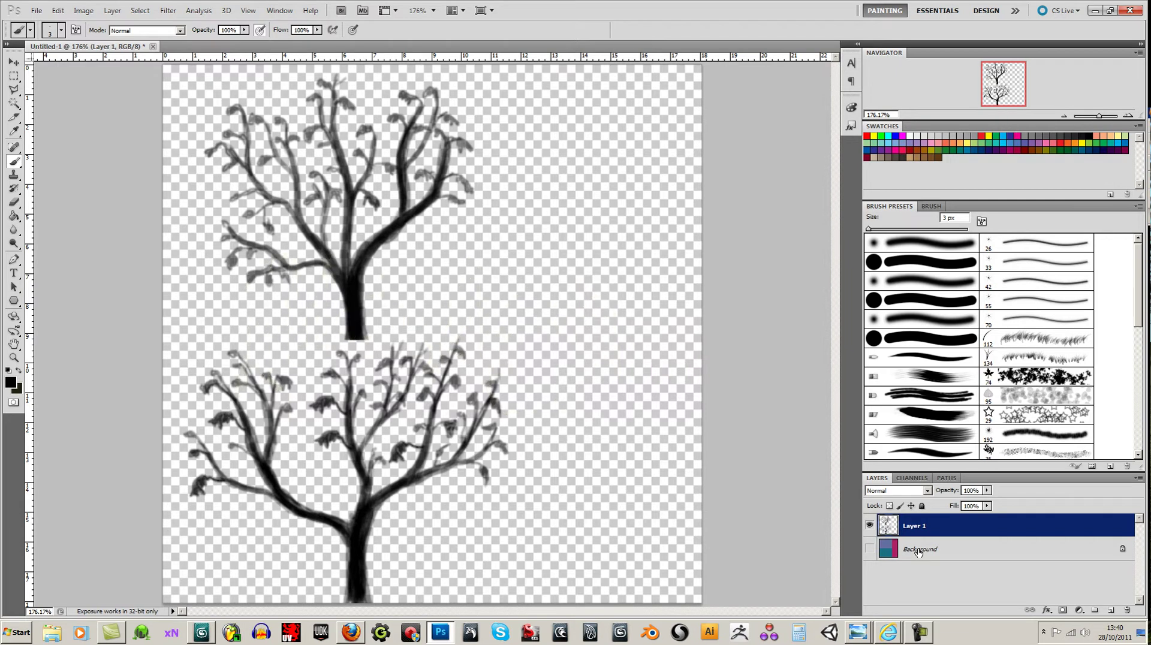
key(ctrl+a)
key(ctrl+c)
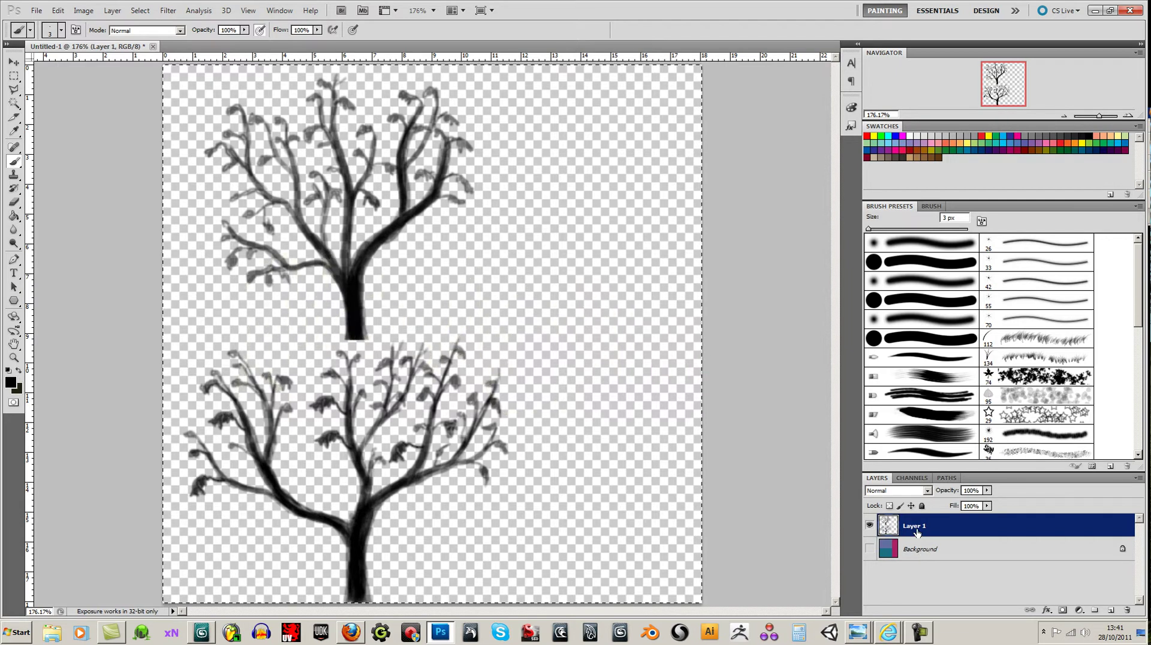
key(ctrl+v)
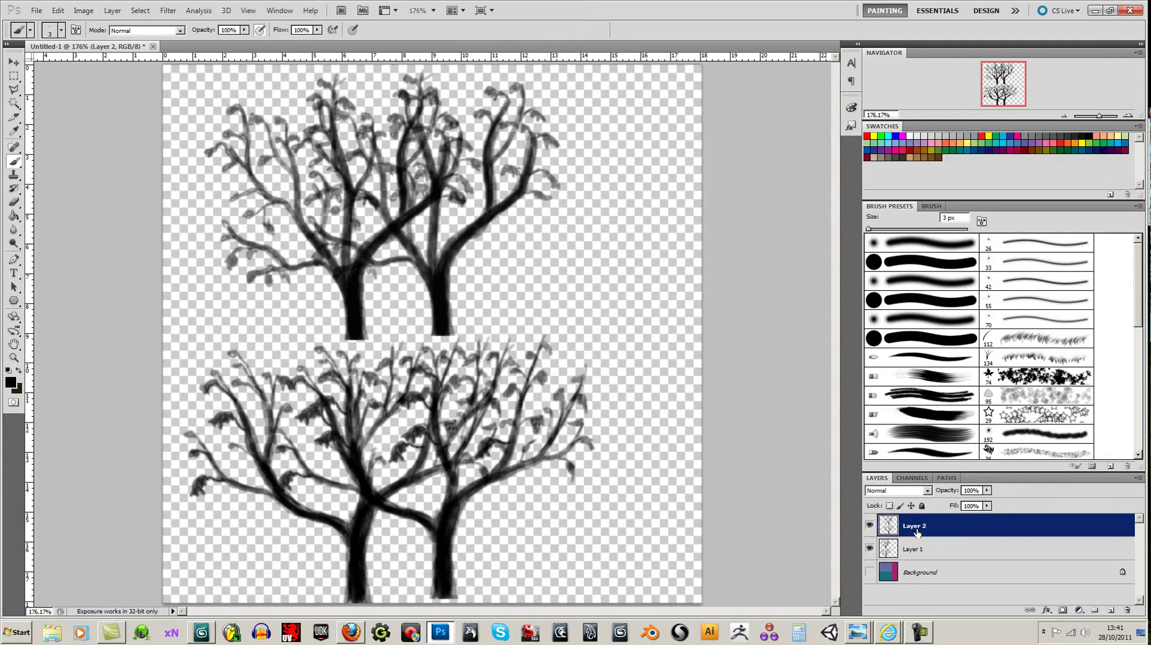
key(ctrl+z)
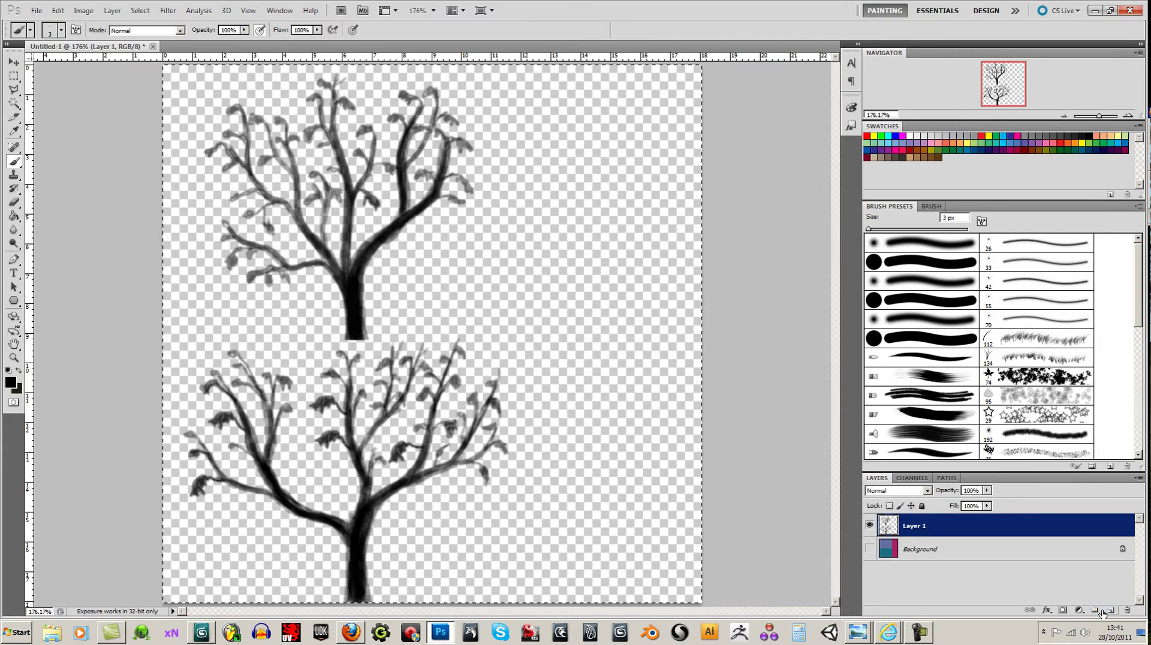
Duplicate Layer 1 and merge the visible copies back into a single Layer 1 to make the trees denser
click(112, 10)
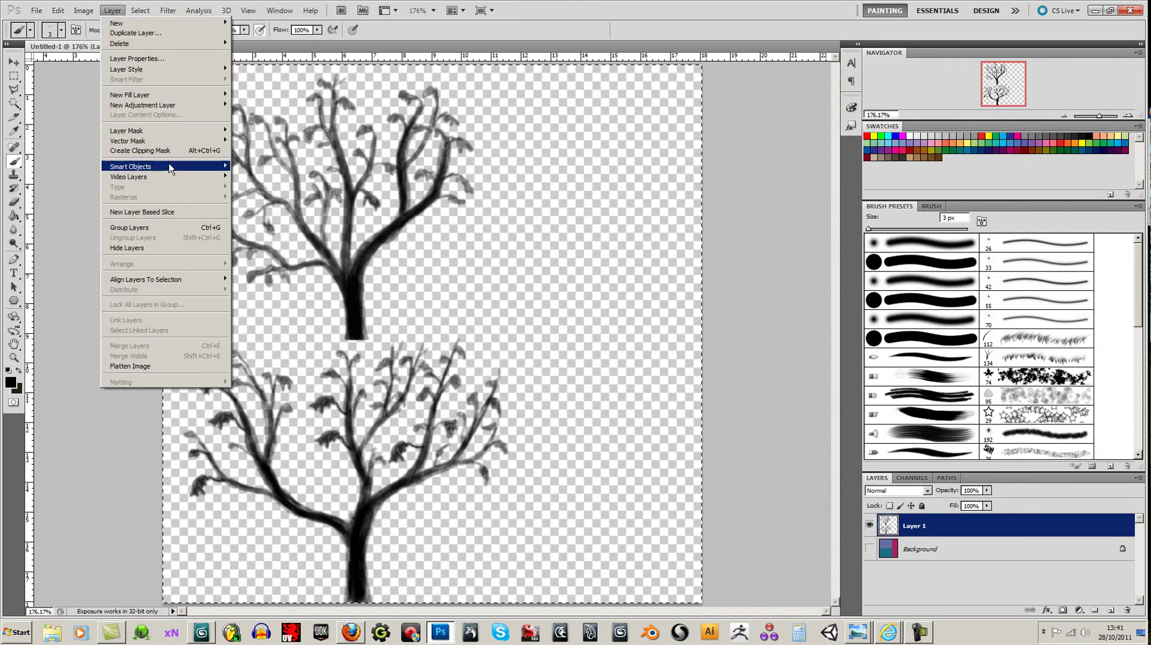
click(135, 33)
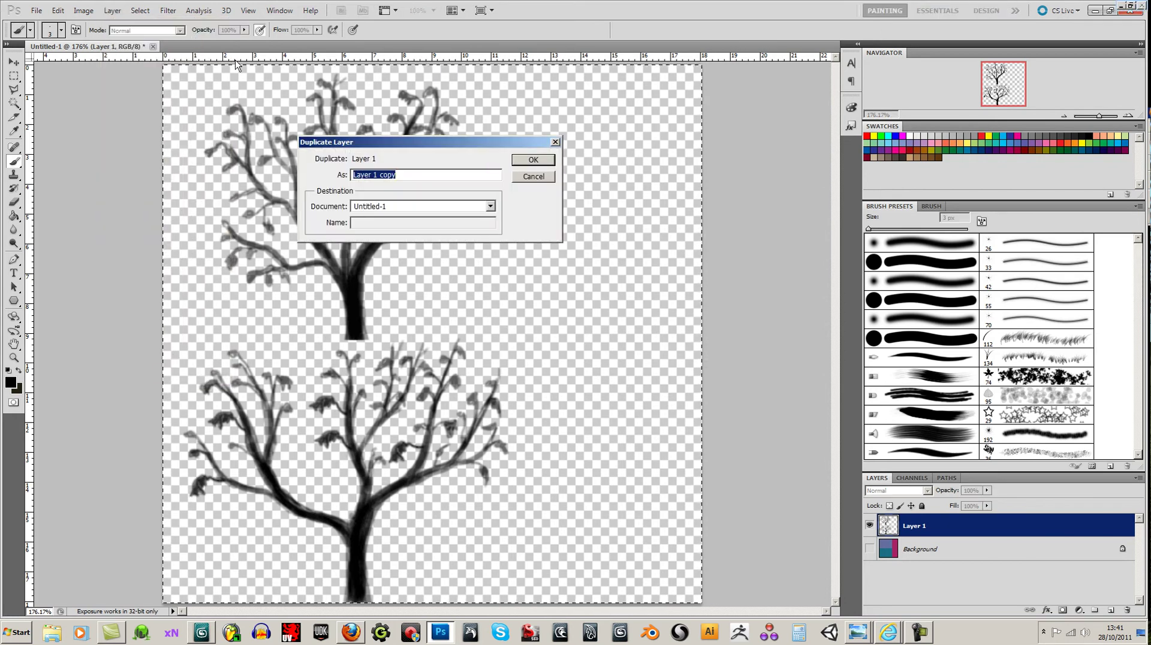
click(531, 160)
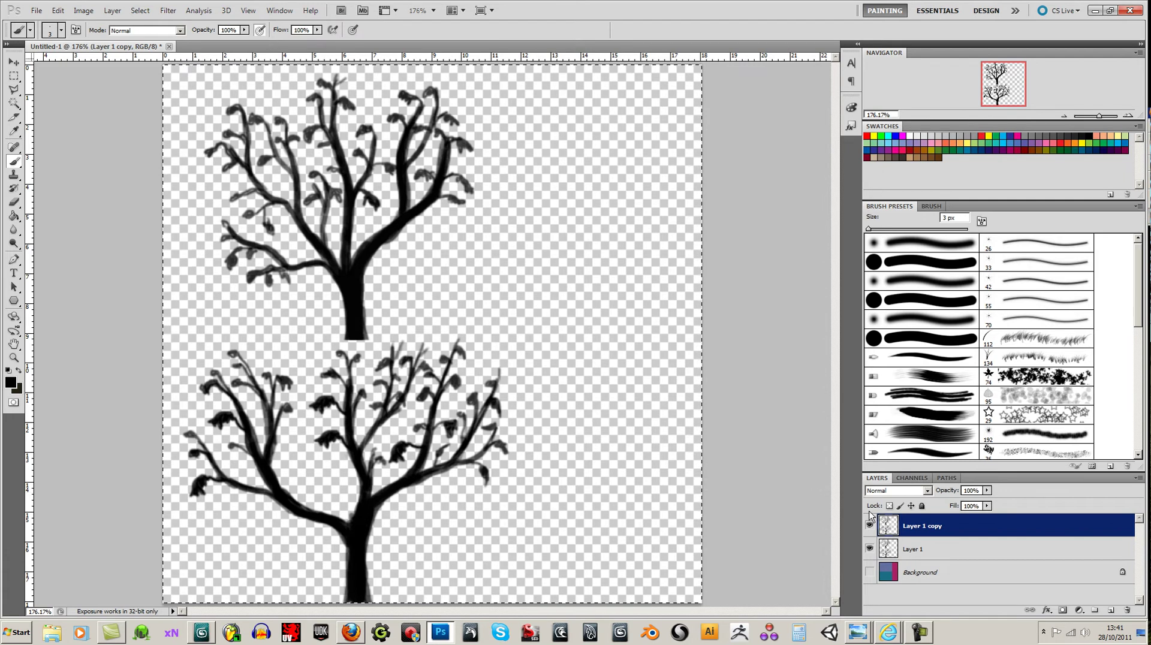
click(909, 551)
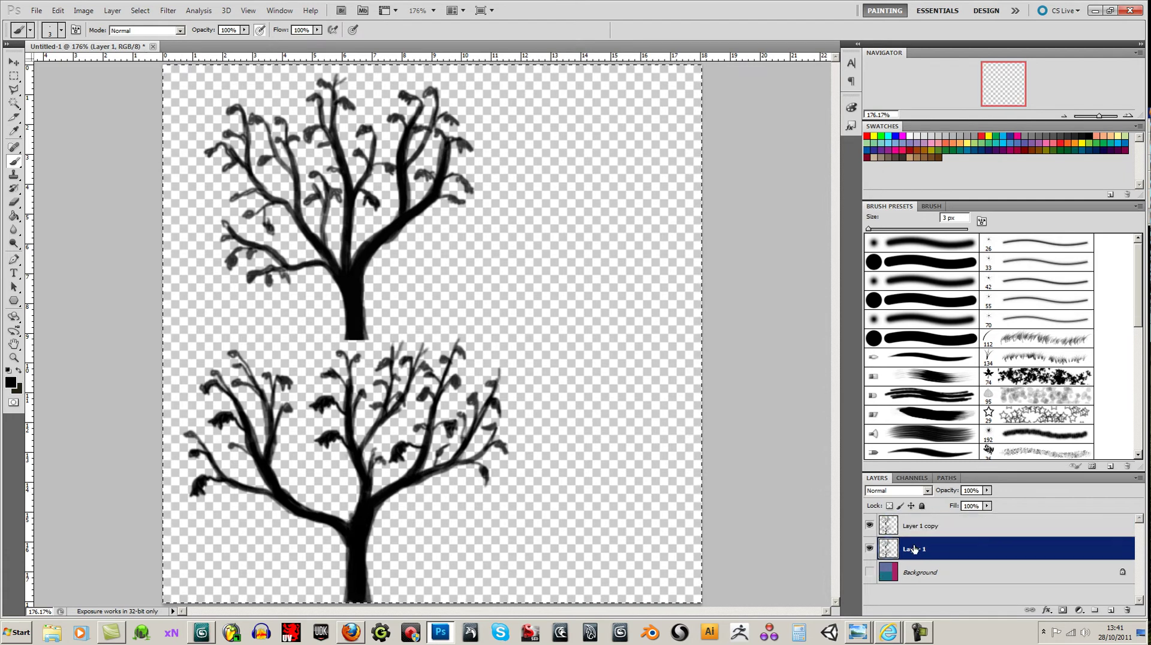
click(84, 10)
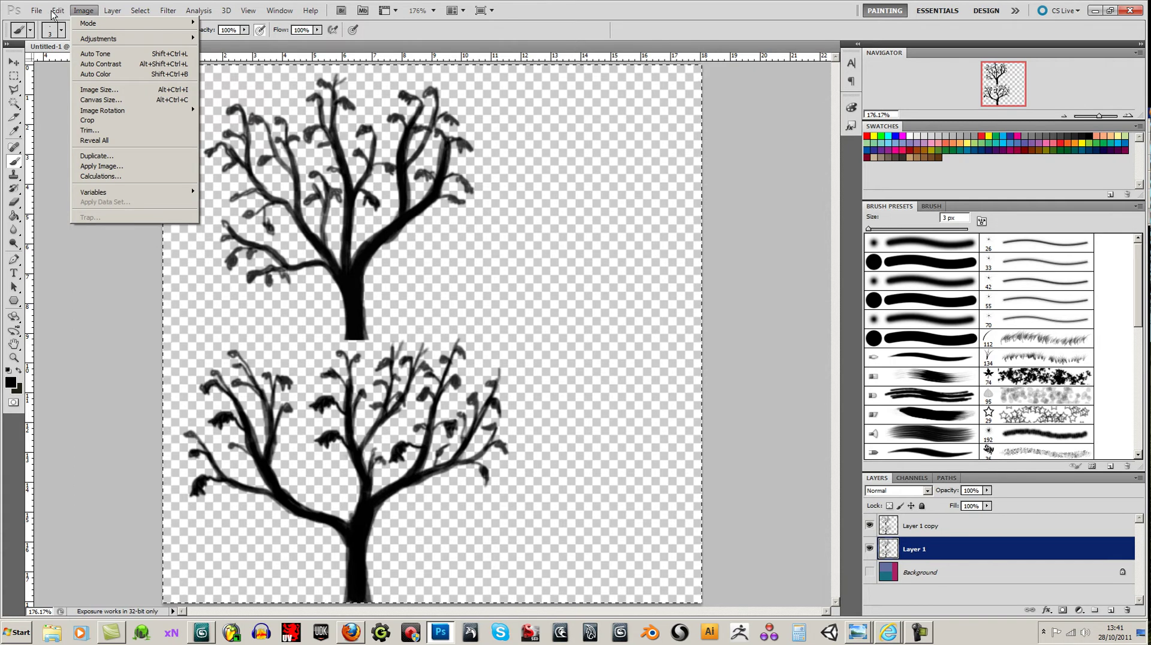
click(59, 10)
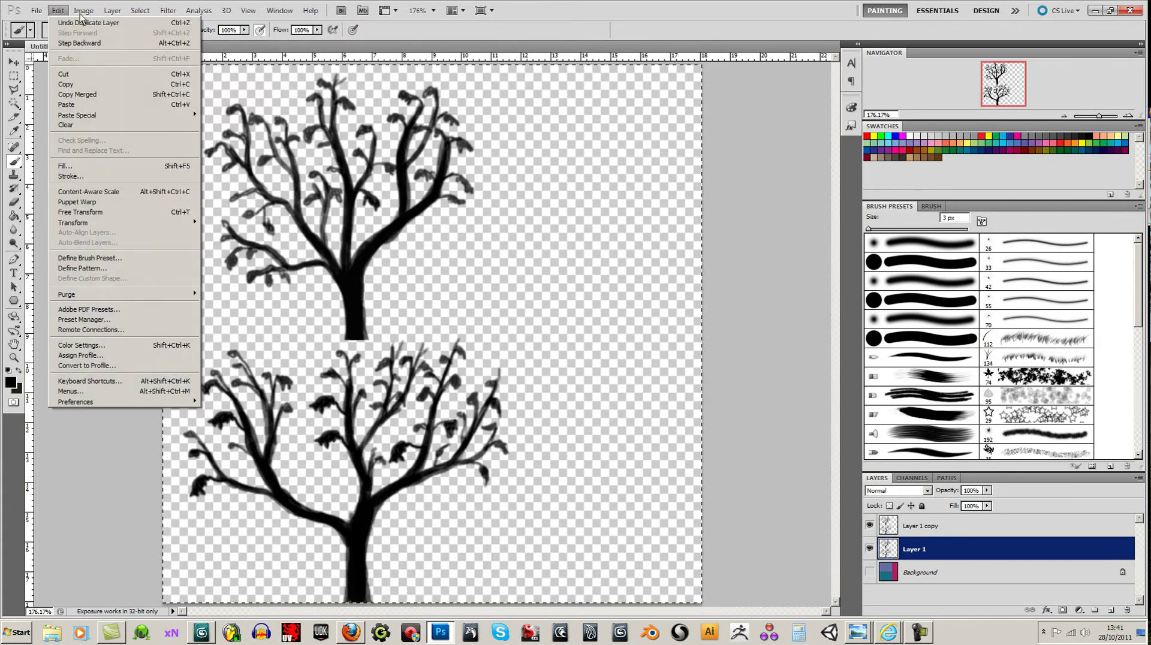
mouse_move(112, 11)
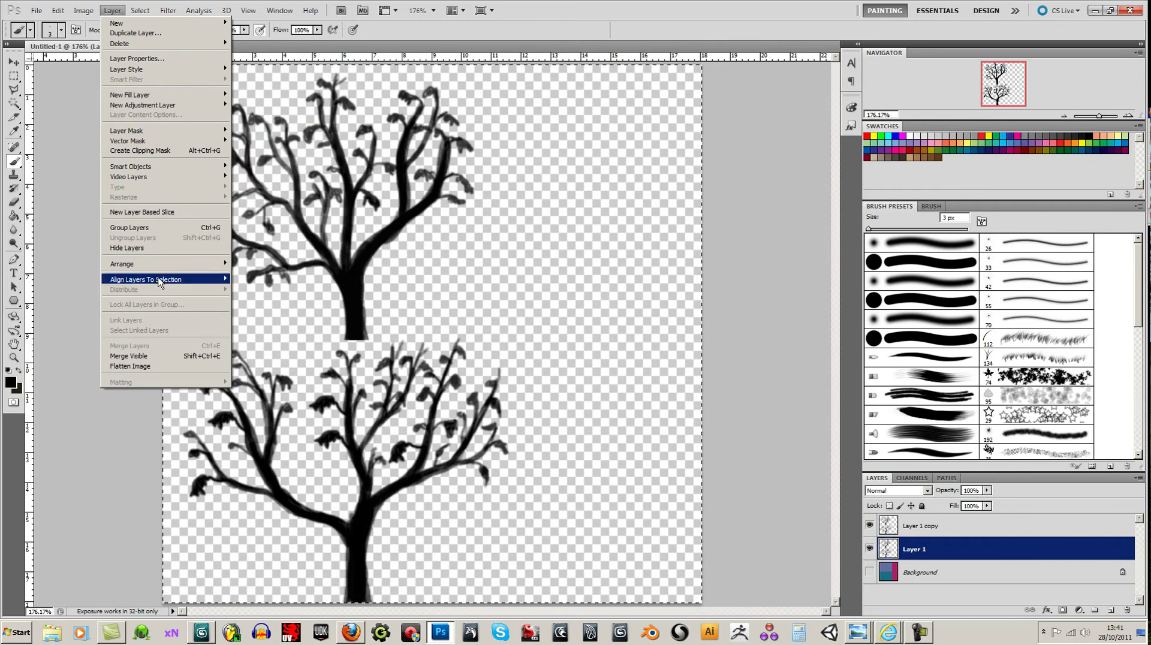
mouse_move(159, 279)
click(158, 357)
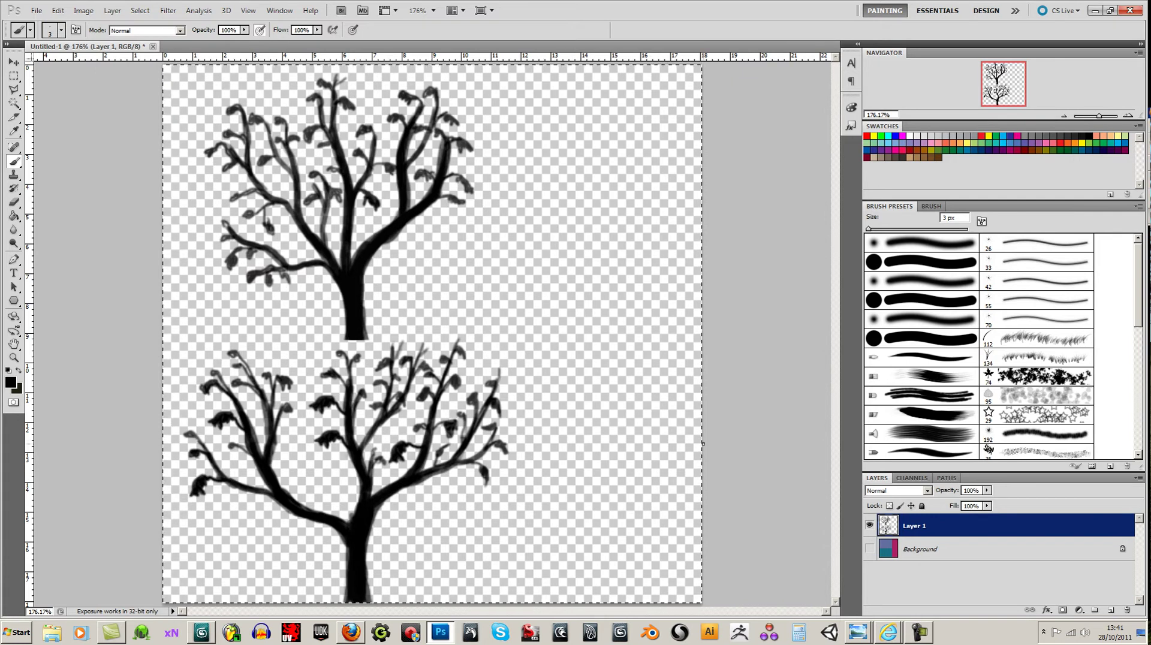
Select the Background's magenta strip with the Magic Wand, fill that area black on Layer 1, and leave the Background hidden
click(869, 548)
click(920, 549)
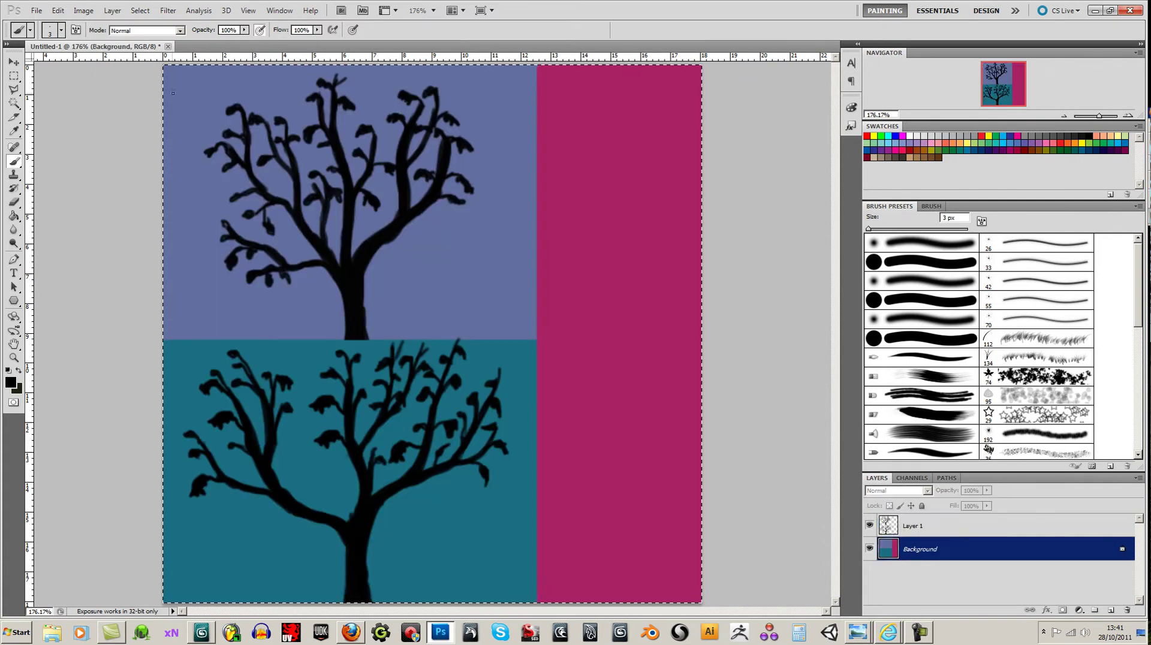
click(14, 103)
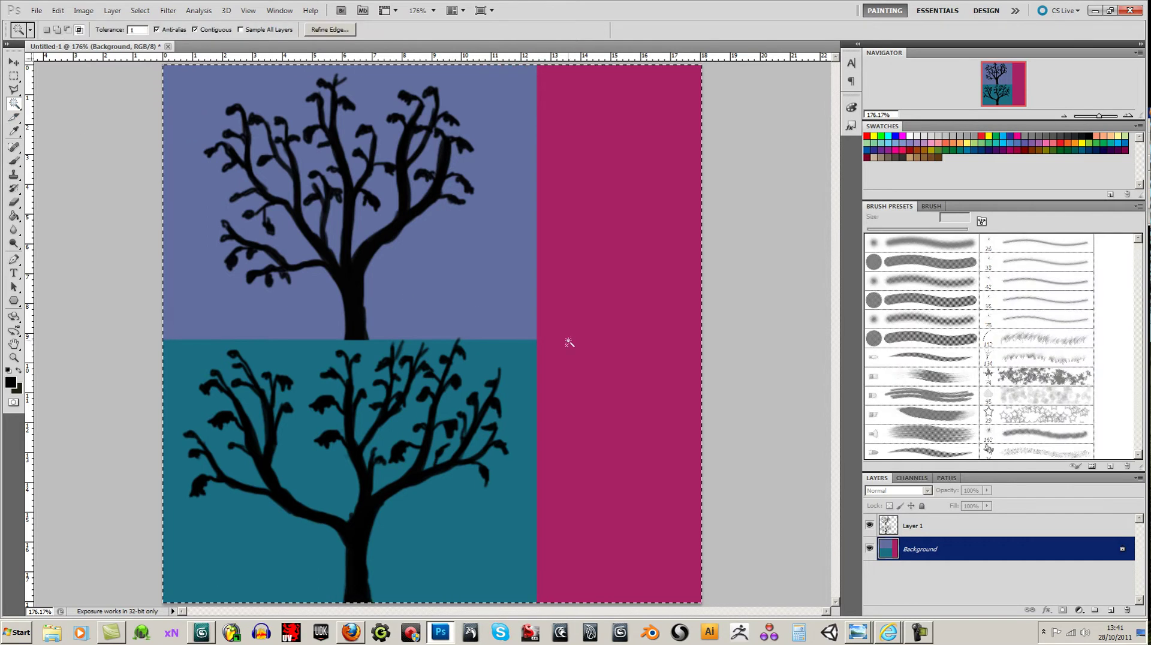
click(602, 351)
click(977, 525)
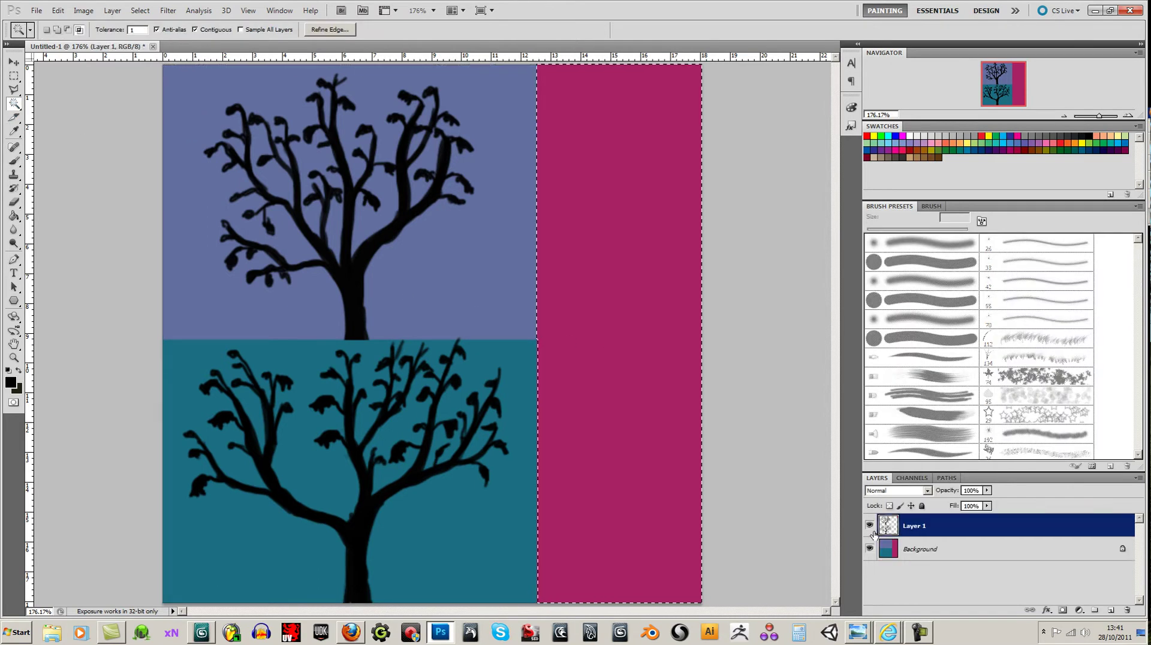
click(10, 382)
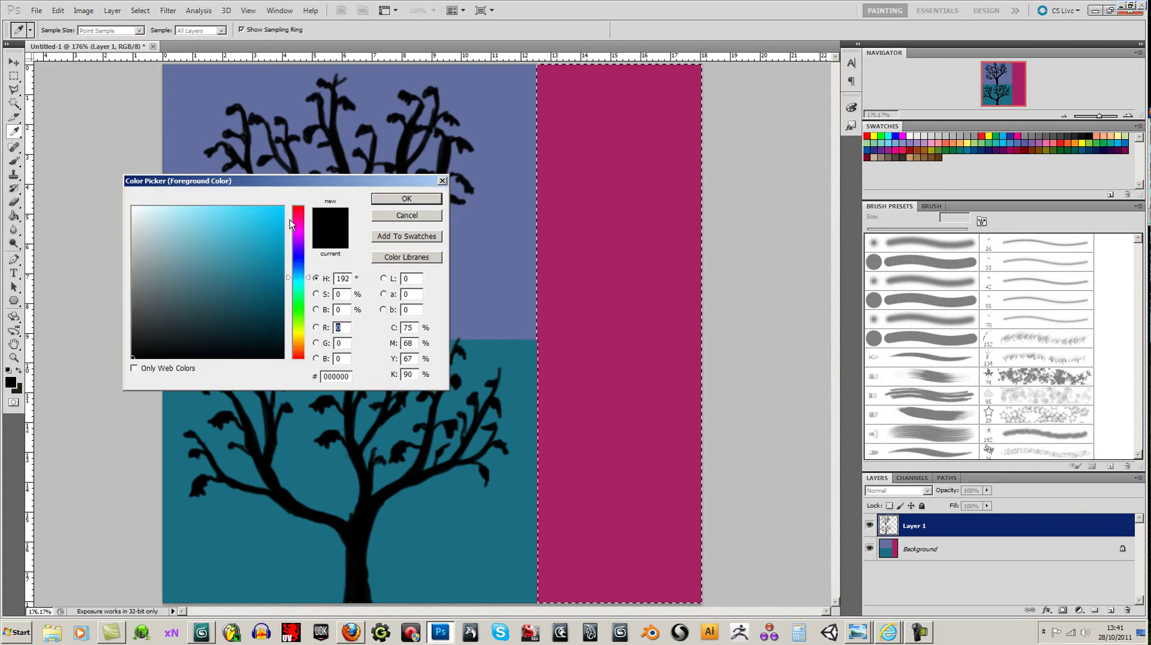
click(385, 215)
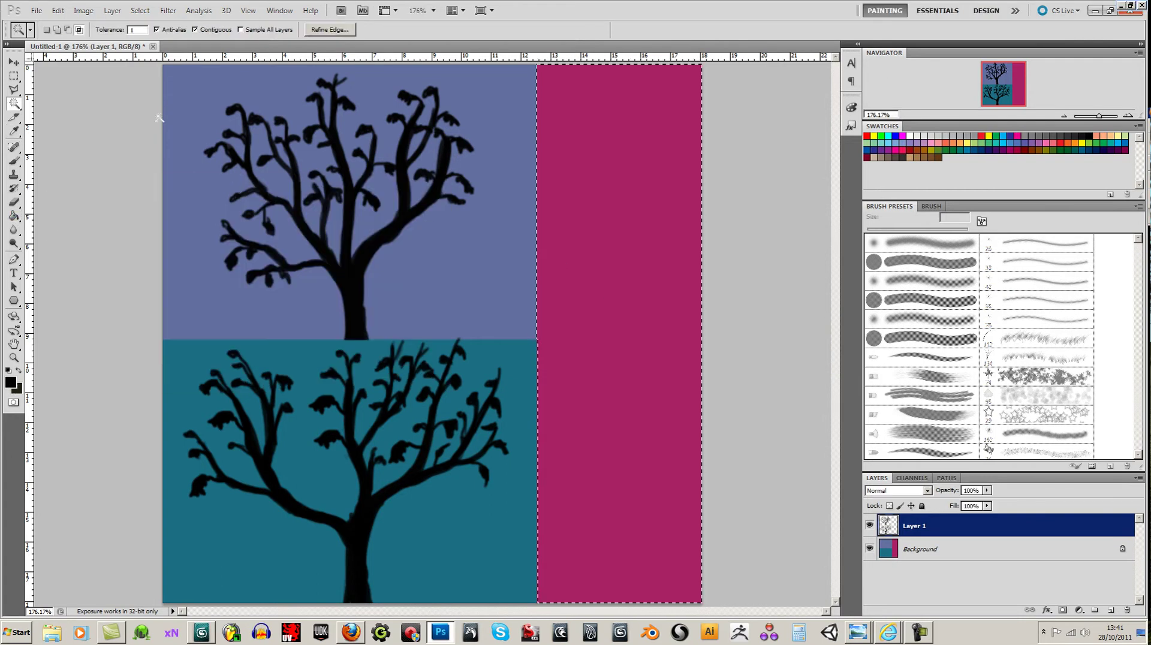
click(14, 216)
click(628, 271)
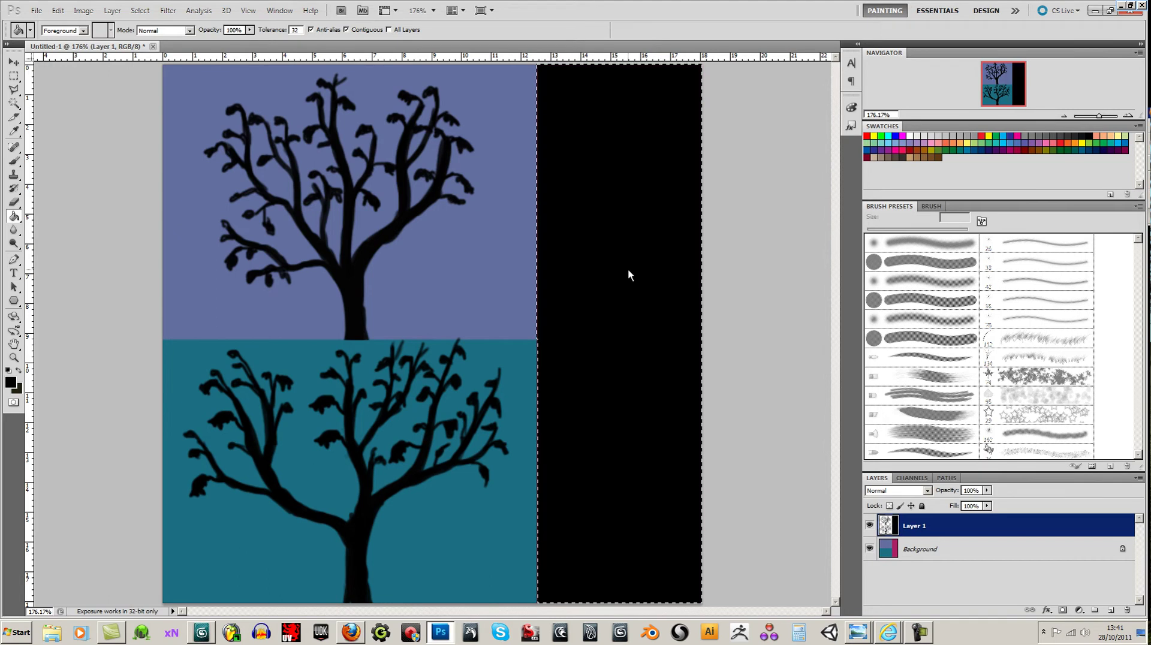
key(ctrl+d)
click(870, 550)
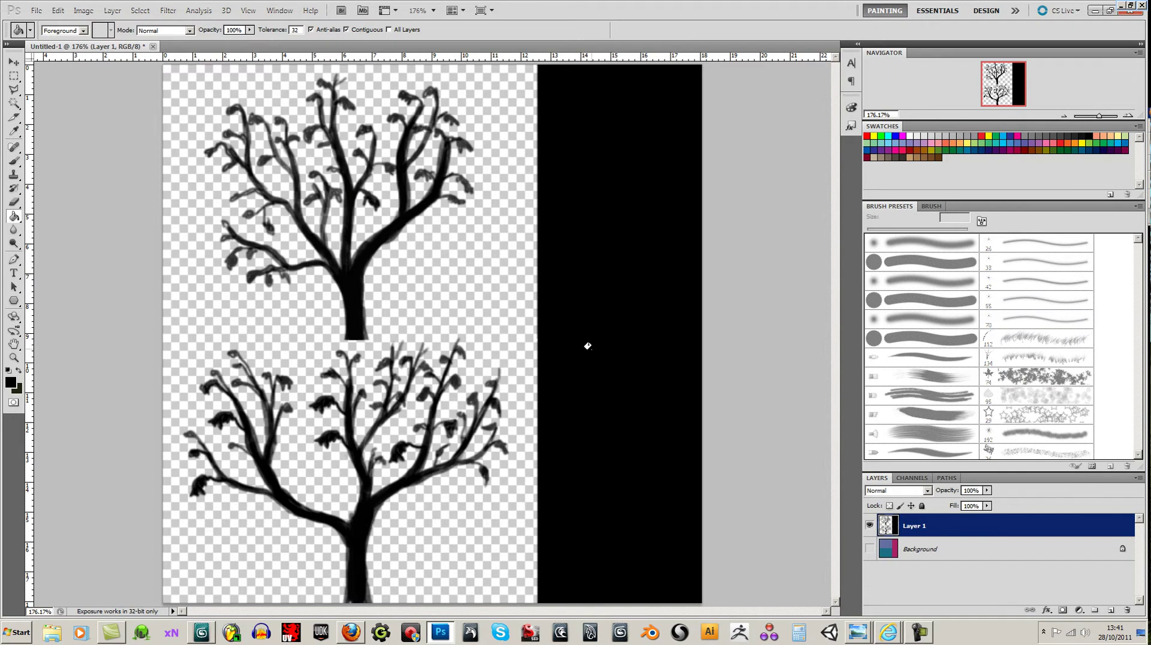
Add a new empty layer above Layer 1
click(1110, 610)
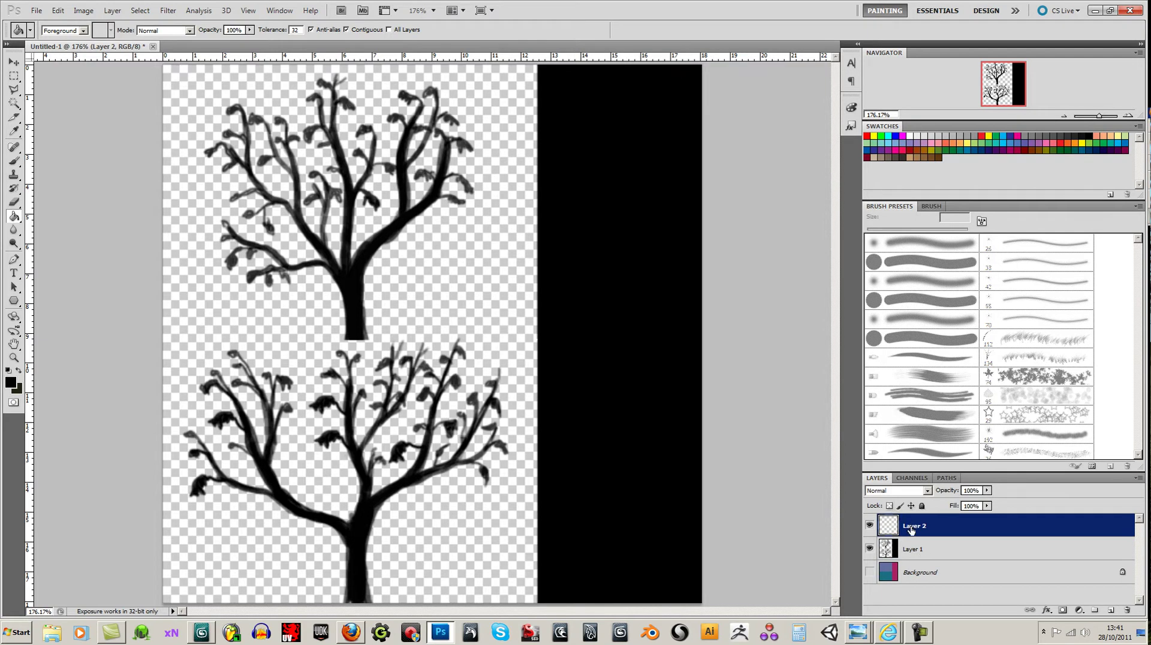
click(912, 551)
click(917, 529)
click(914, 550)
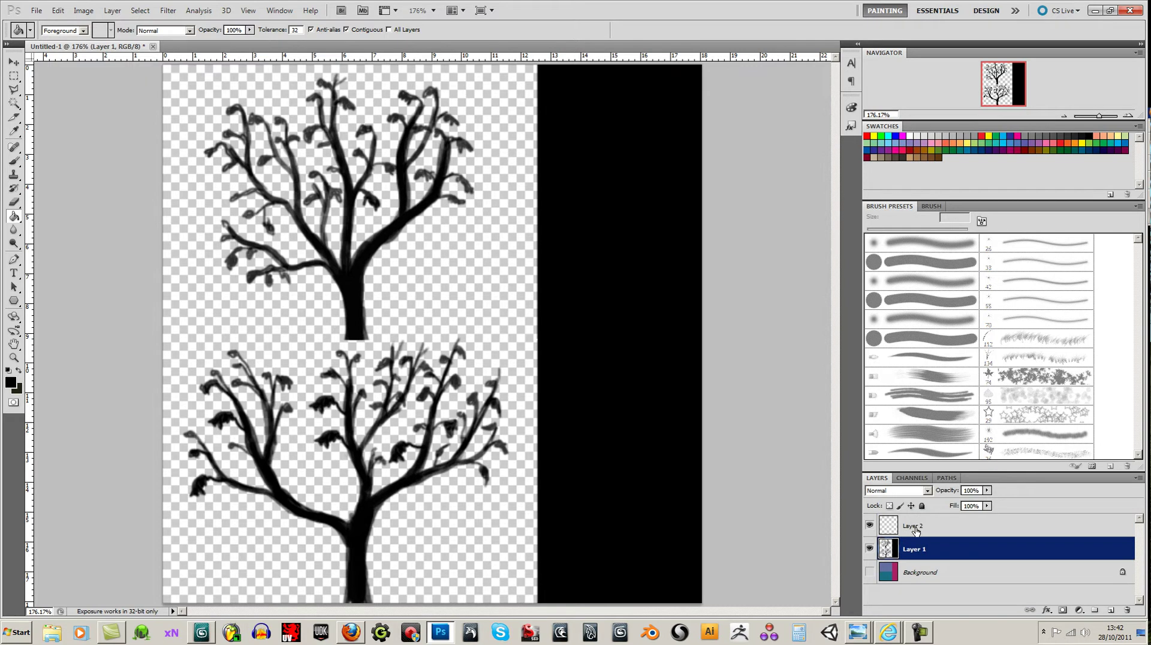
click(916, 531)
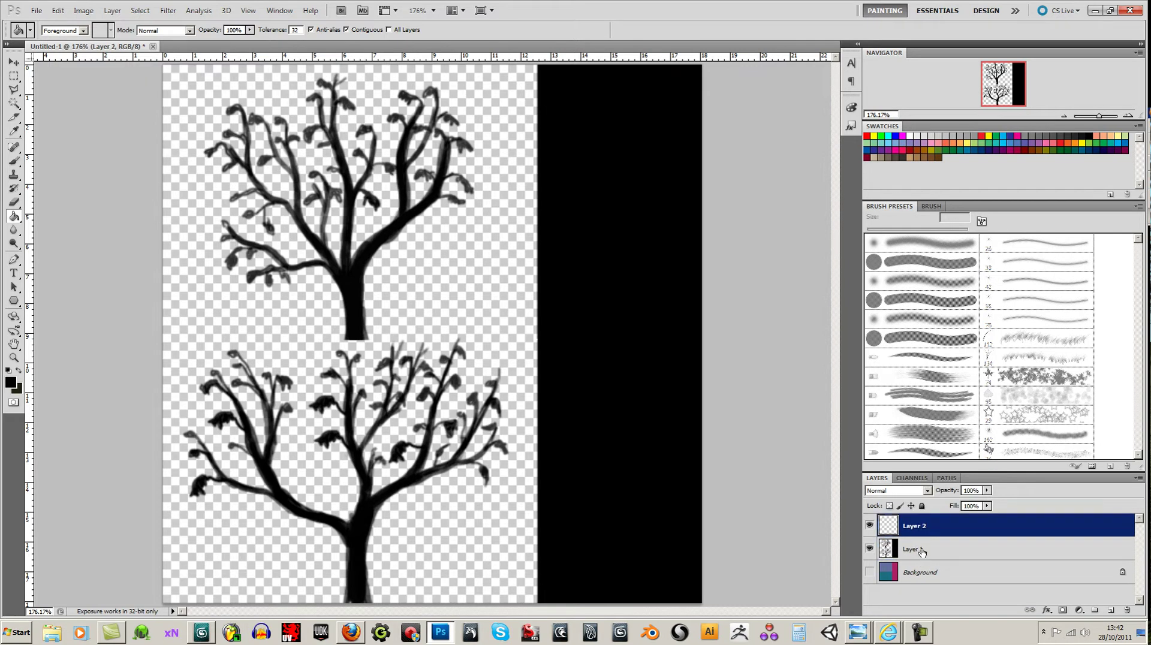
click(921, 550)
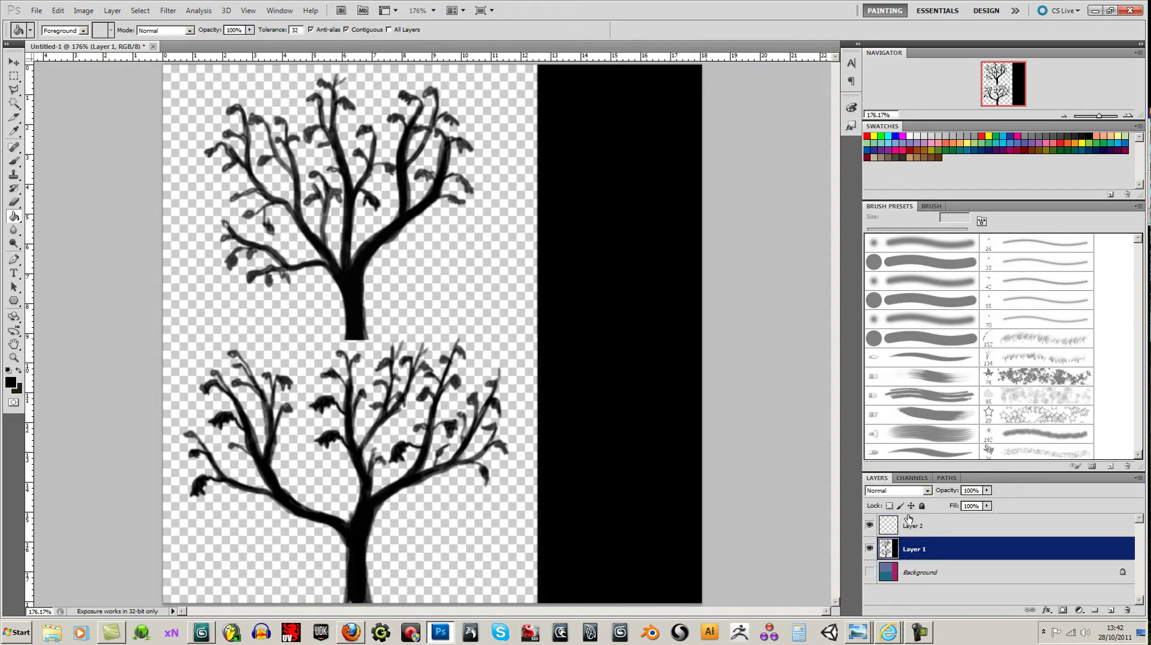
click(912, 525)
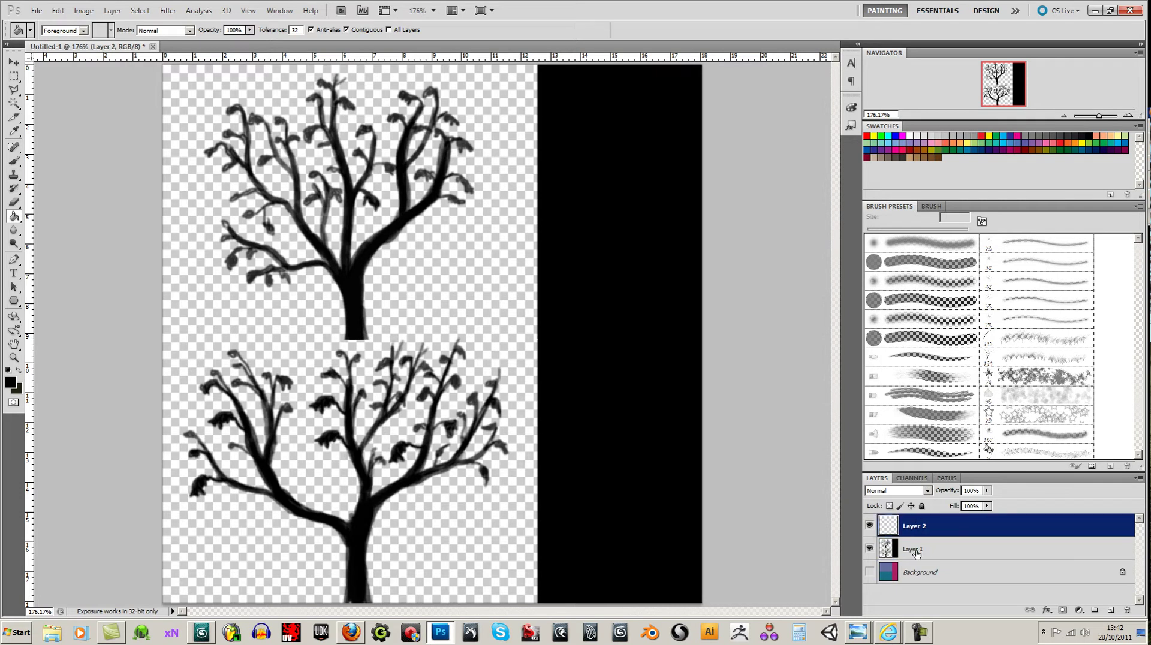
click(913, 556)
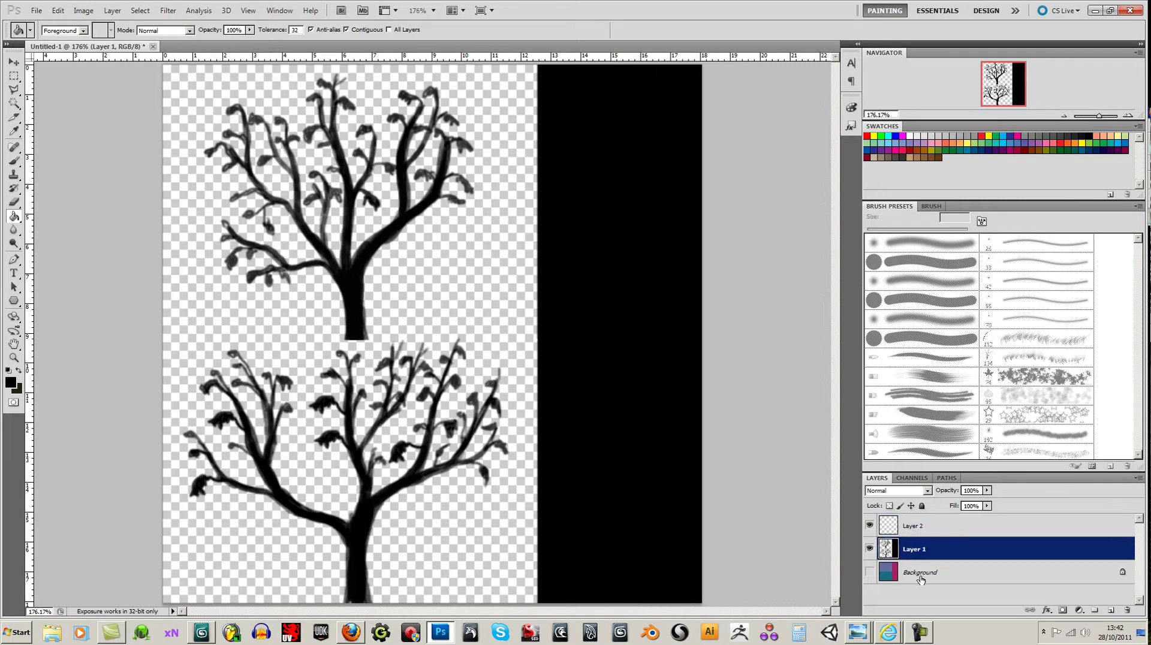
Fill a new layer between Layer 1 and the Background with off-white #fafcfc, and hide the empty Layer 2
click(921, 580)
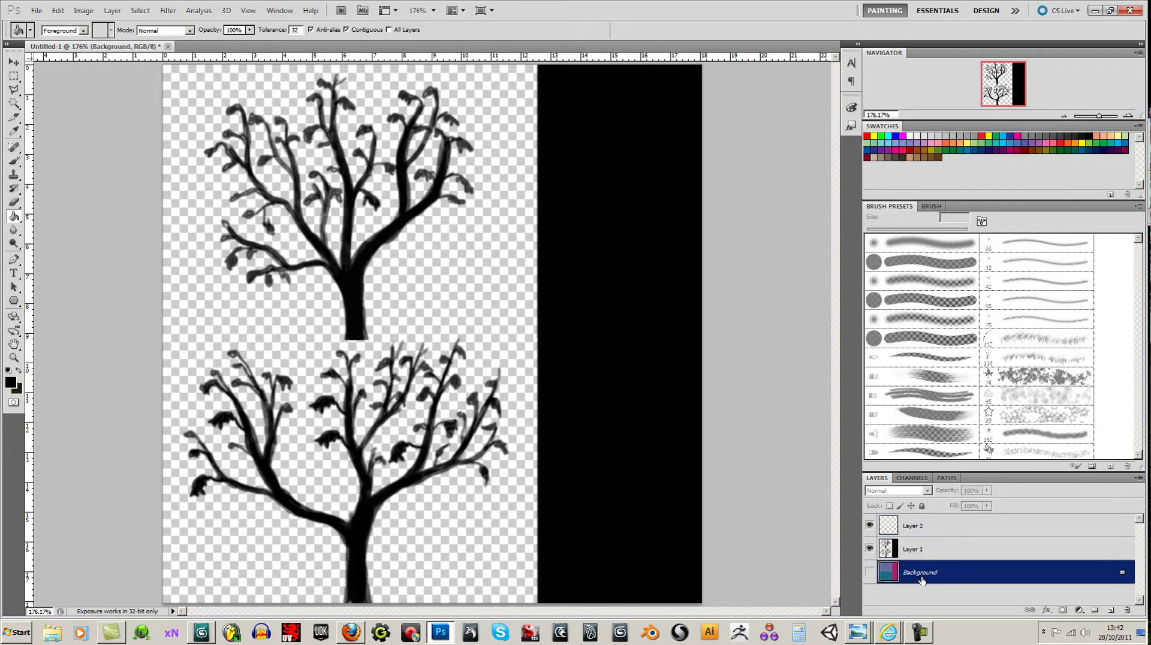
click(1111, 610)
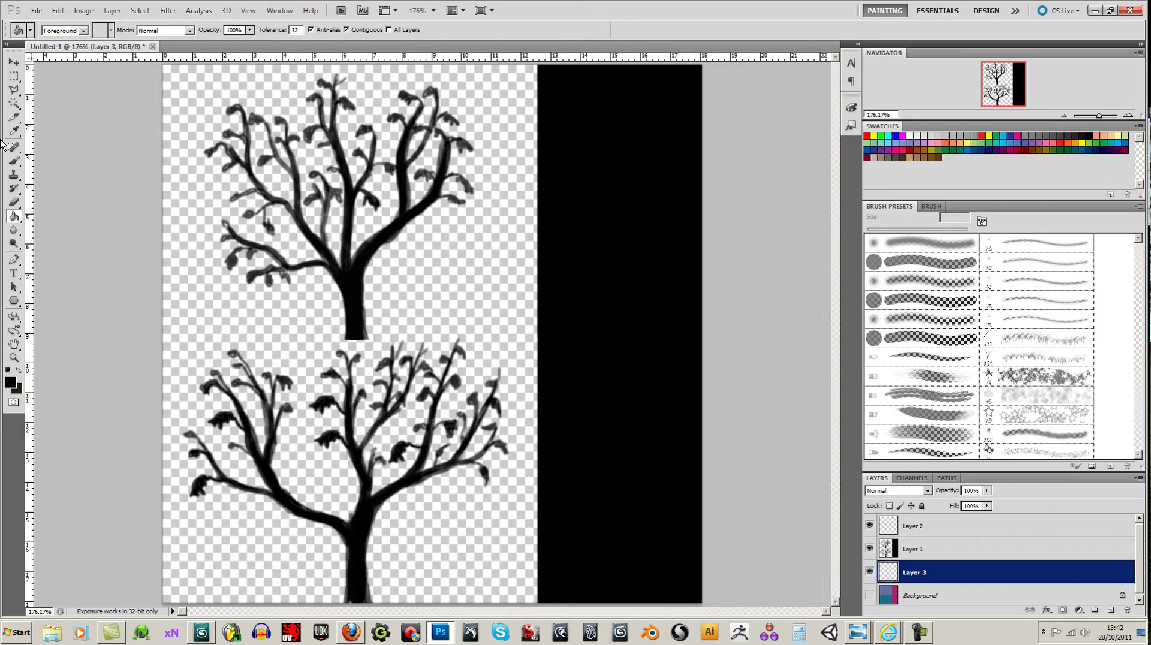
click(12, 385)
drag(217, 259, 124, 191)
click(136, 208)
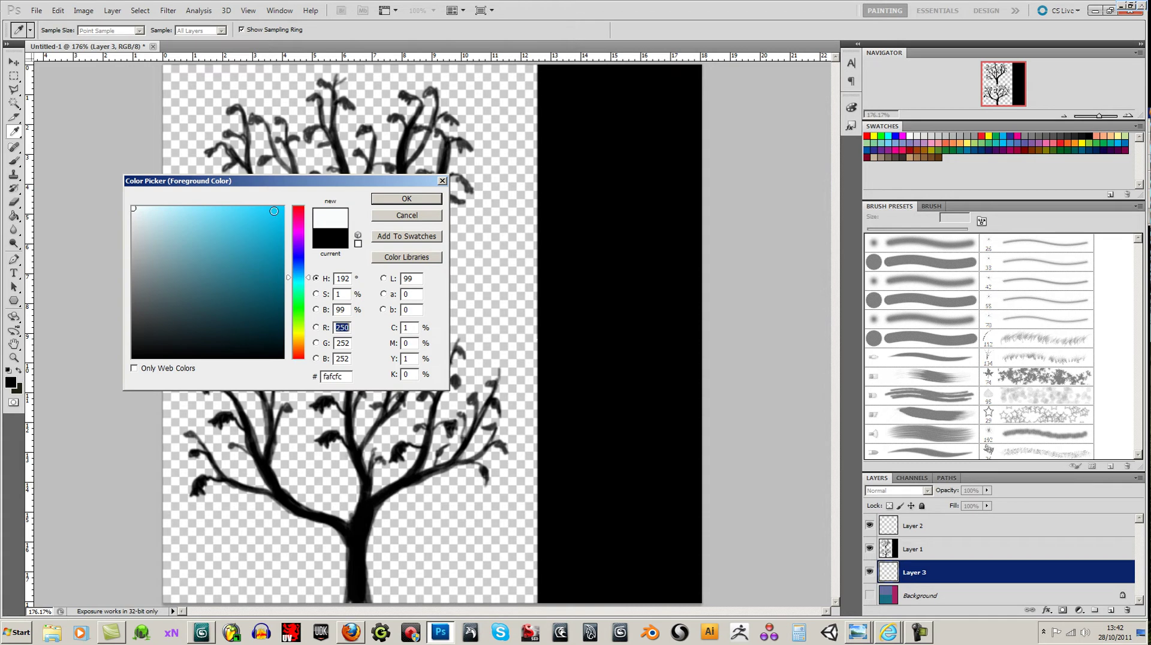
click(400, 201)
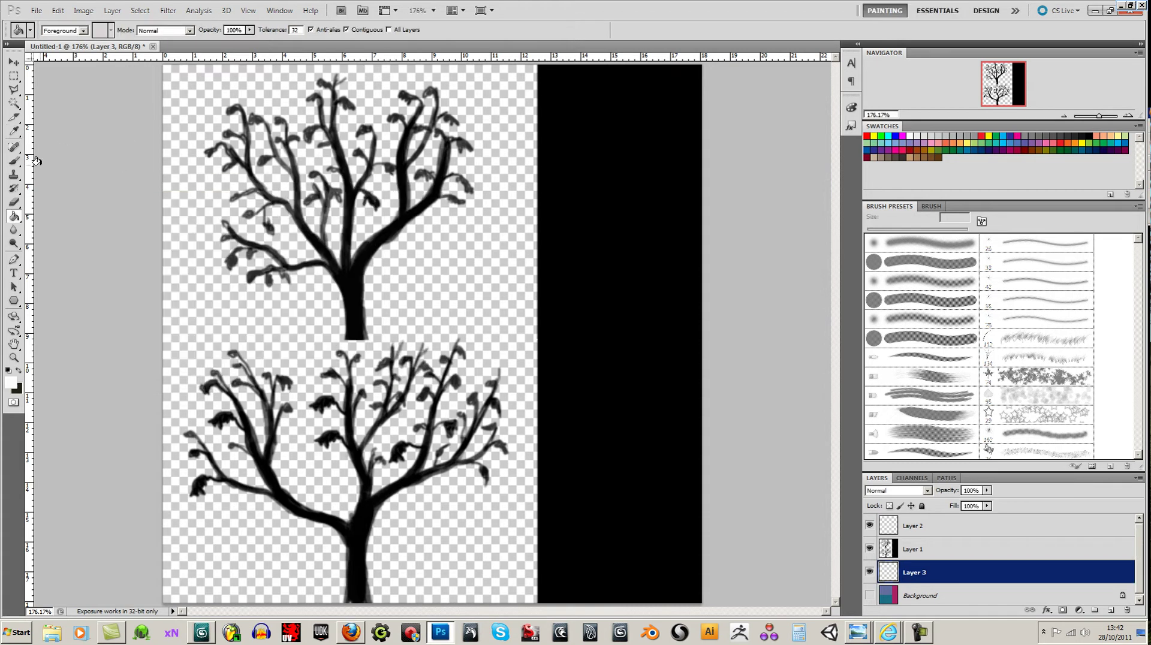
click(524, 450)
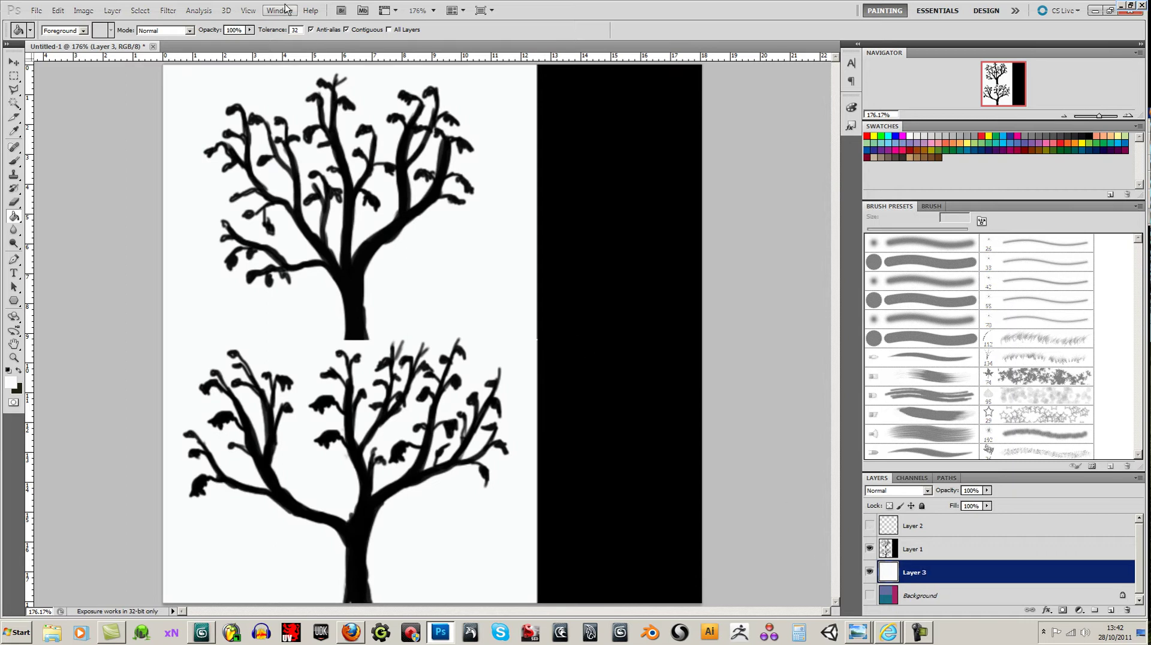
Merge the visible tree silhouette layer and the off-white layer beneath it into one layer
click(84, 11)
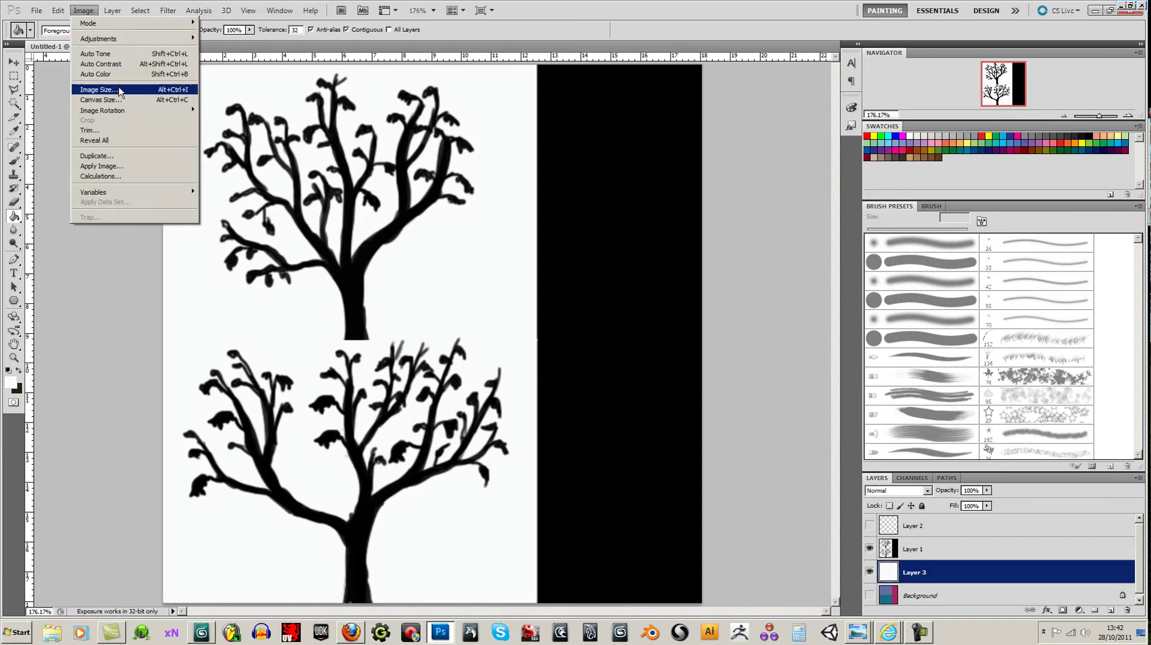
mouse_move(121, 42)
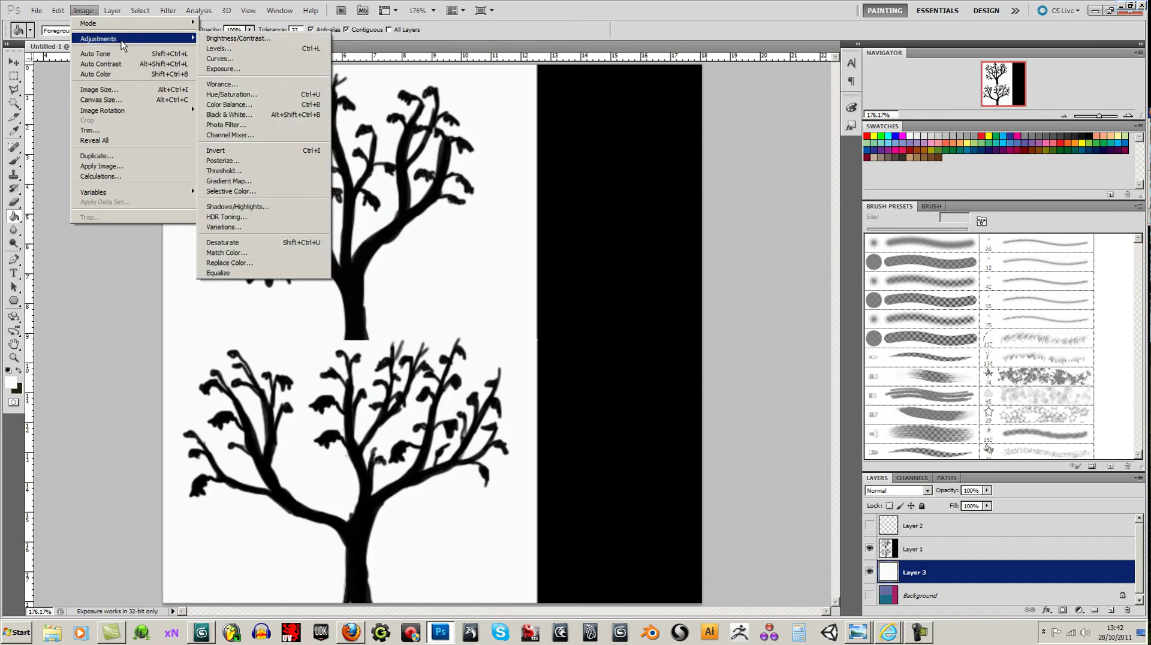
mouse_move(113, 12)
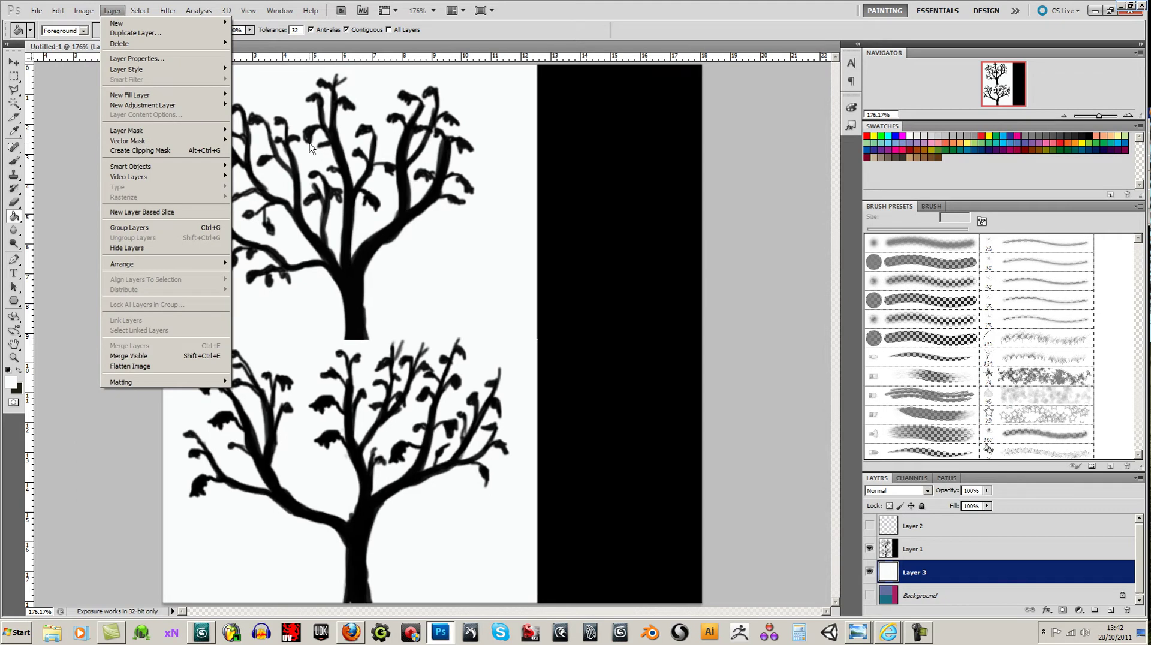
click(80, 236)
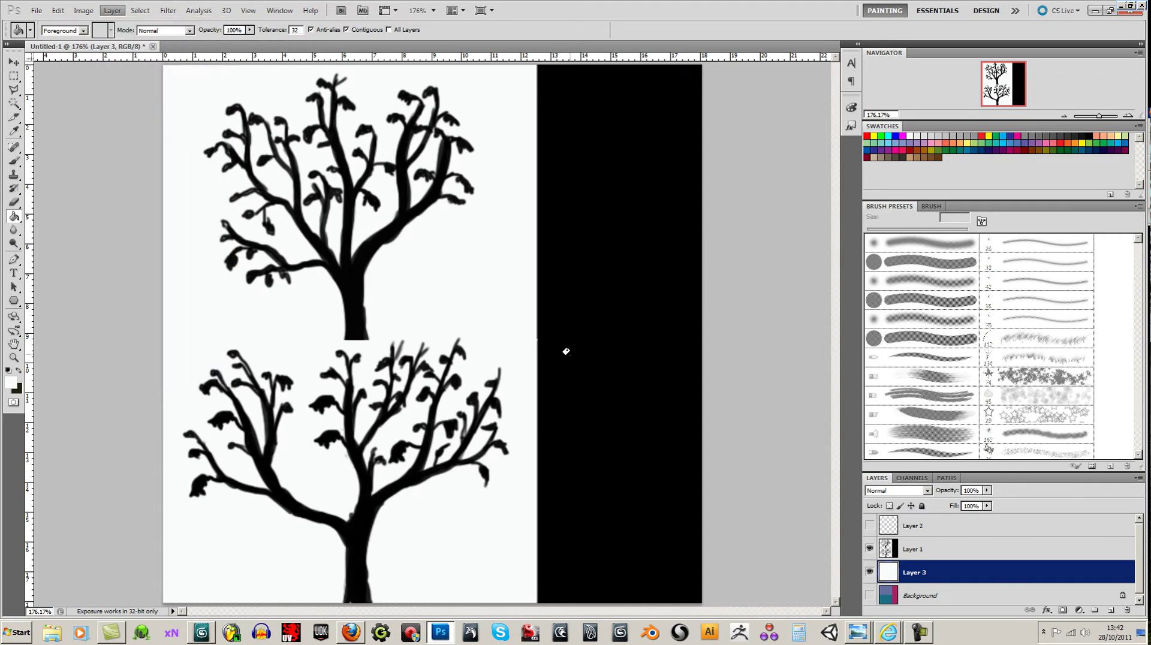
click(112, 10)
click(178, 354)
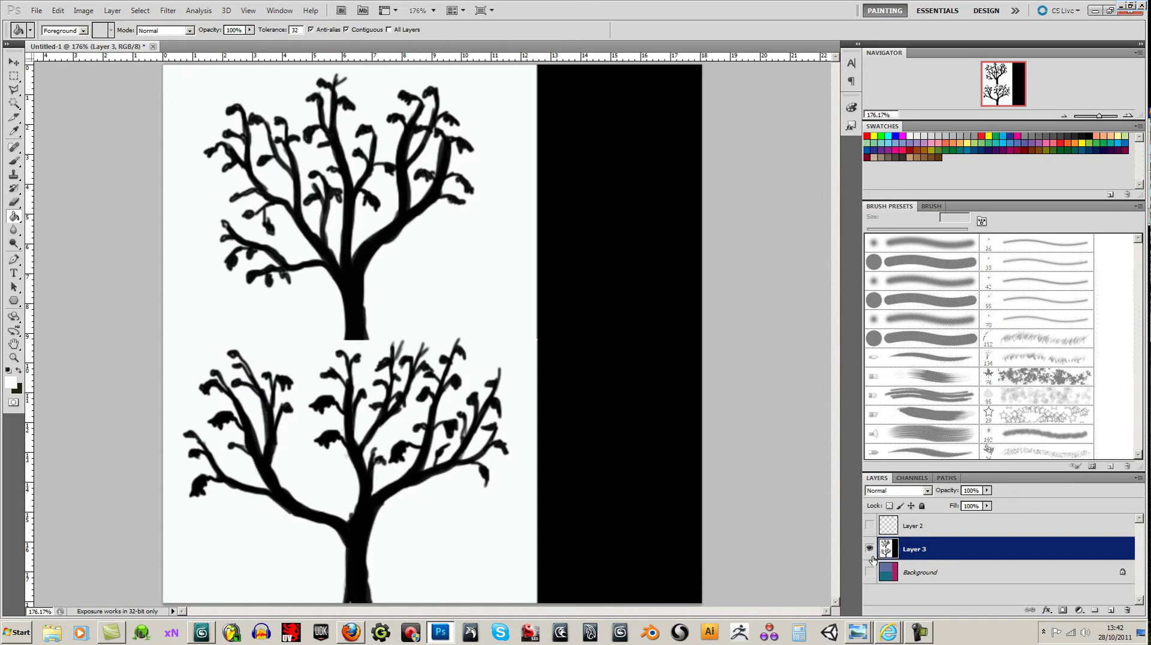
Invert the merged layer's colours so the trees turn white on black, and rename the layer opacity Map
click(115, 11)
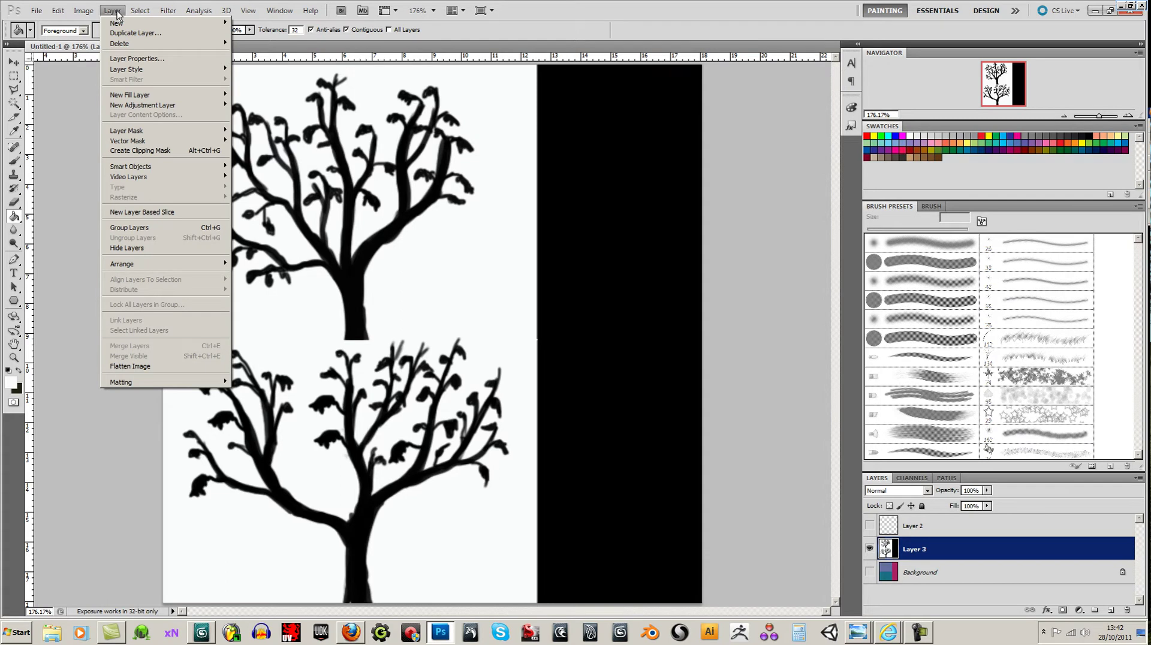
mouse_move(85, 13)
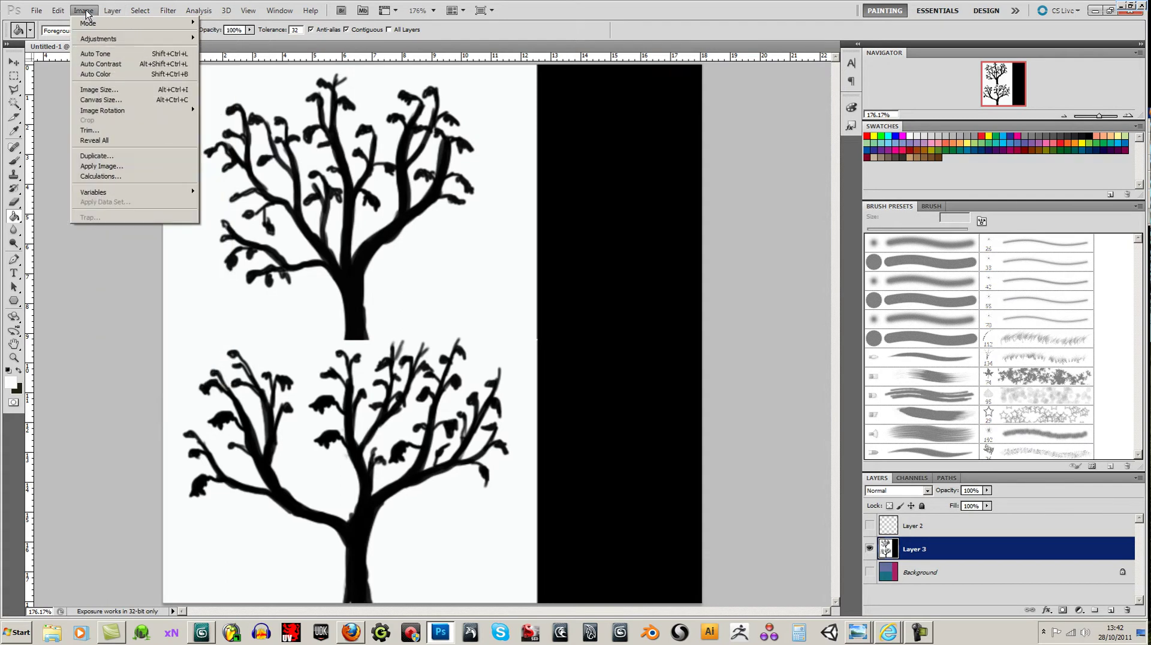
mouse_move(99, 38)
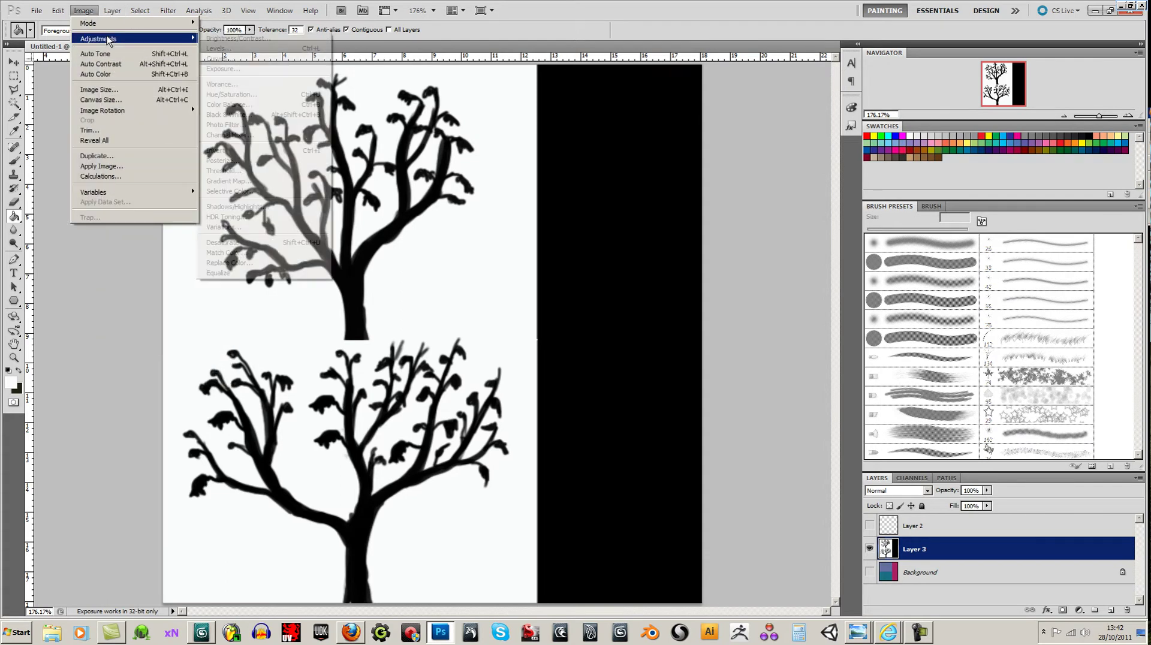
click(260, 151)
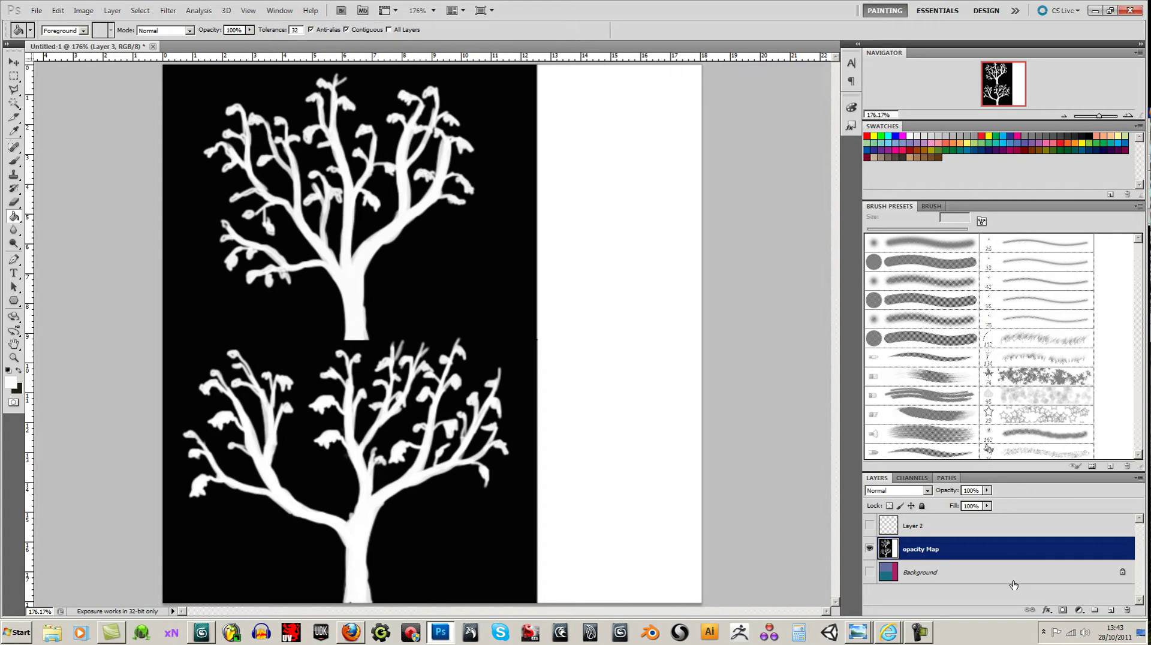
Start saving the image under a new name, creating and opening a folder named tree2 inside the trees folder
click(36, 10)
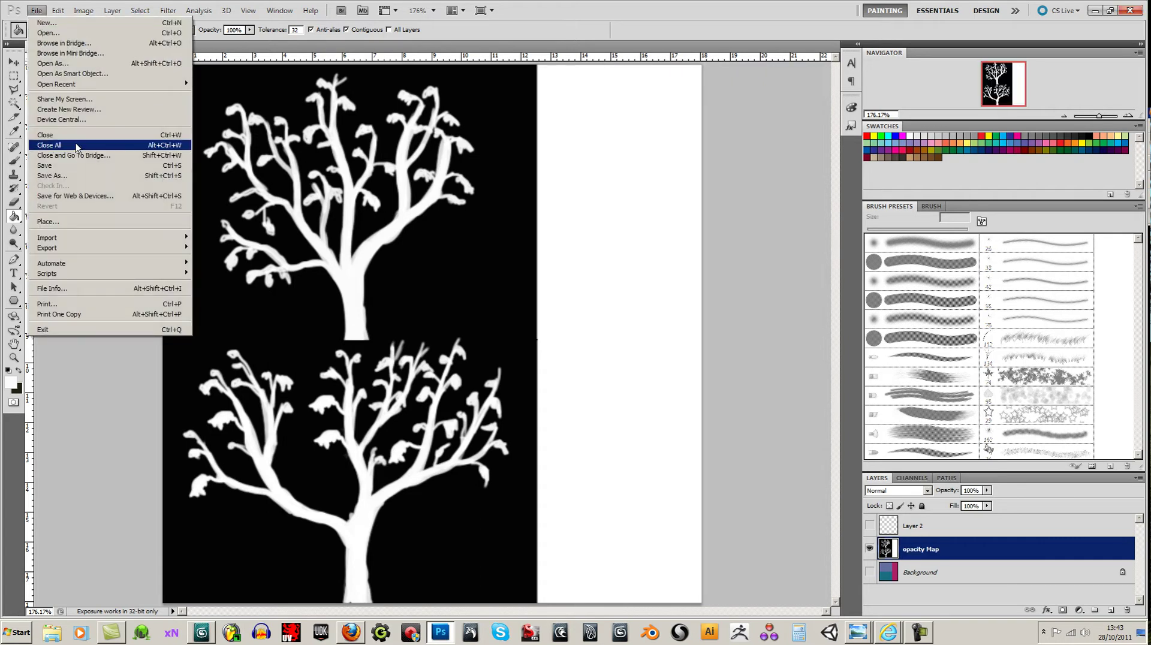
click(54, 175)
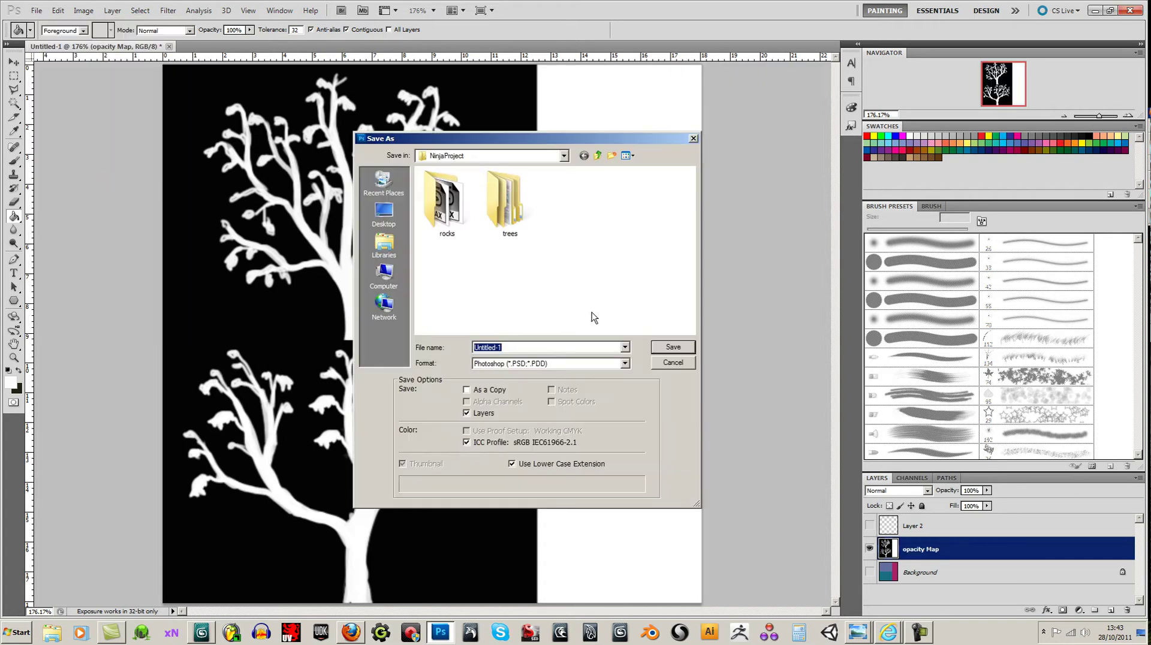
double_click(508, 203)
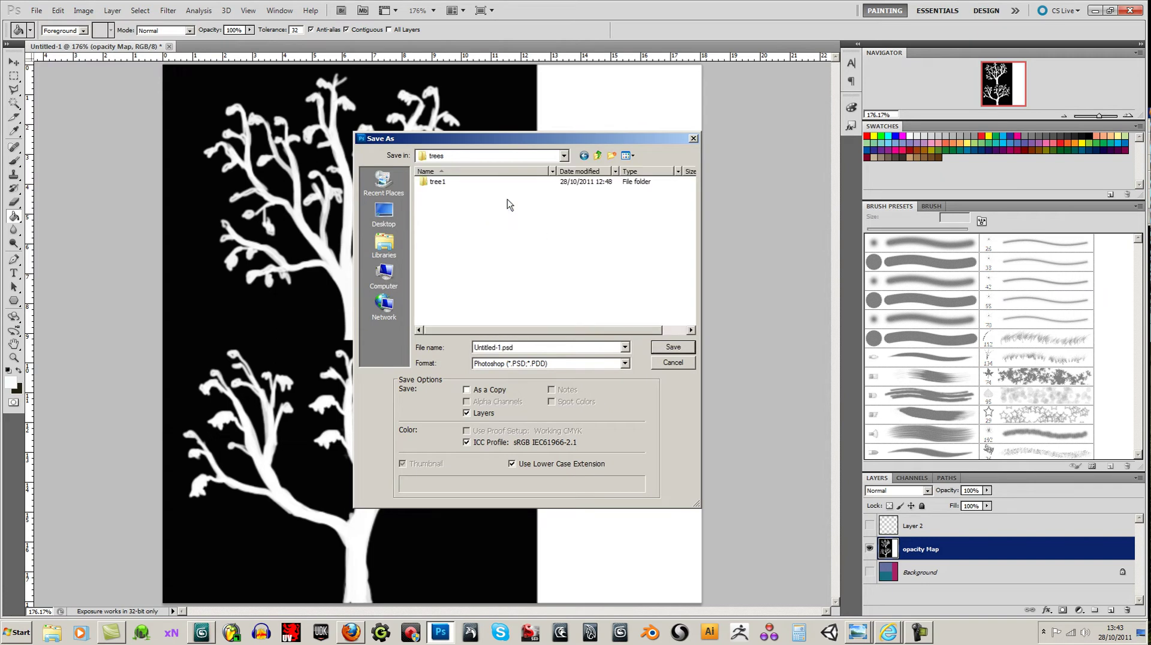
click(618, 155)
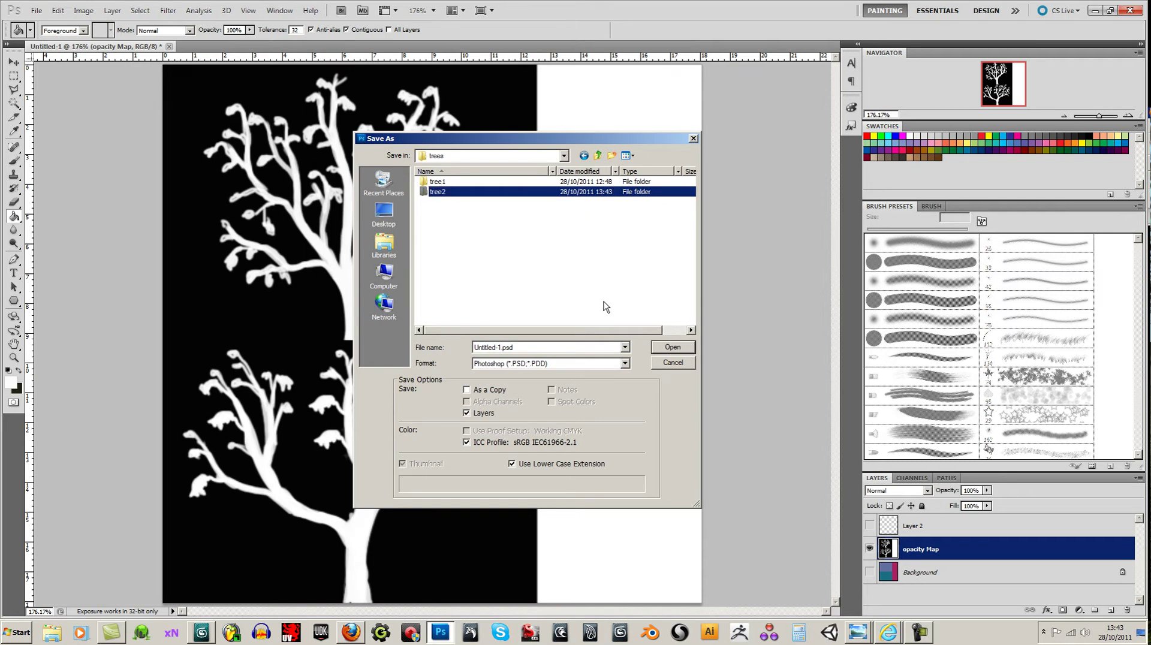
double_click(424, 194)
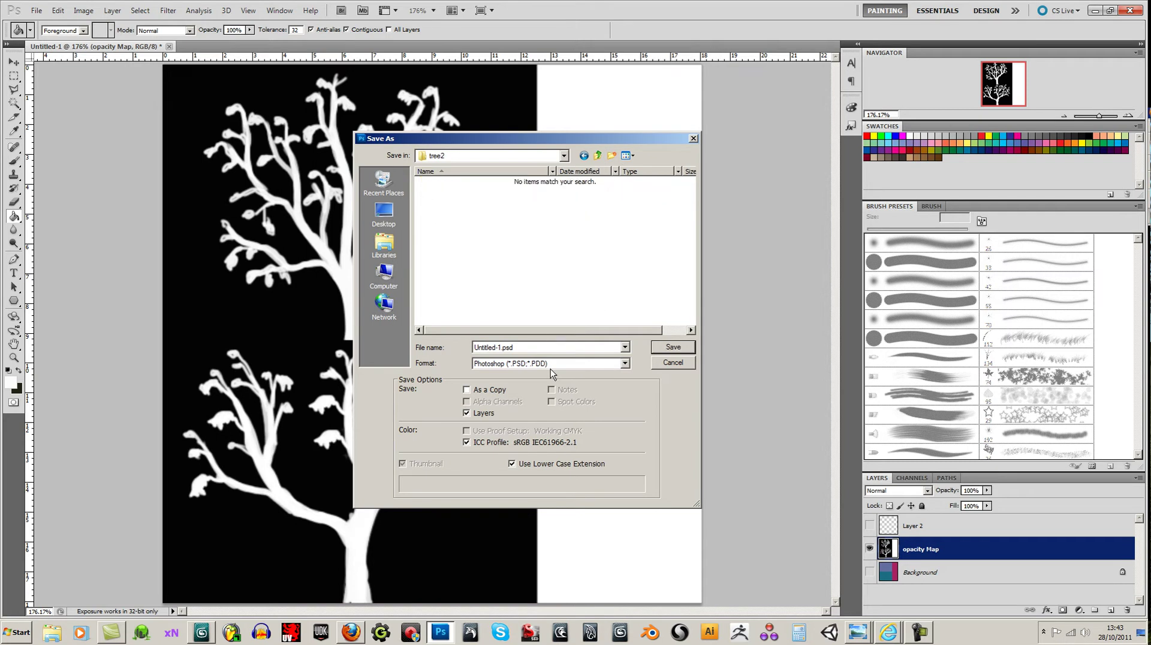
Save a copy as opacityMap in PNG format without interlacing
text(opacityMap)
click(626, 364)
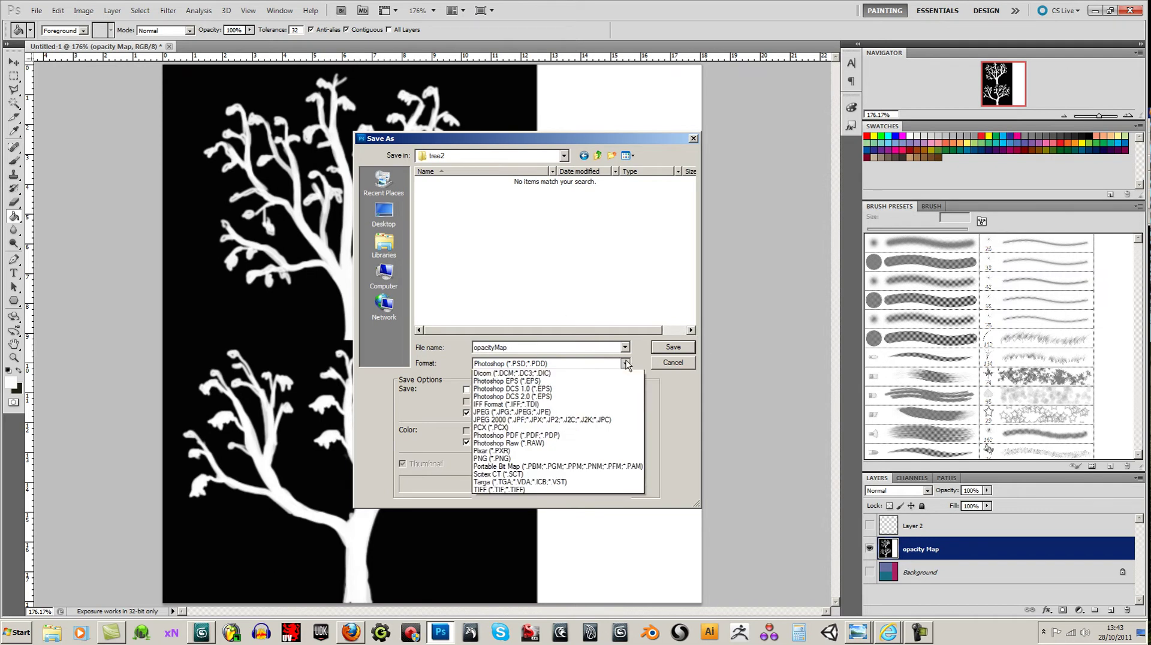
click(552, 499)
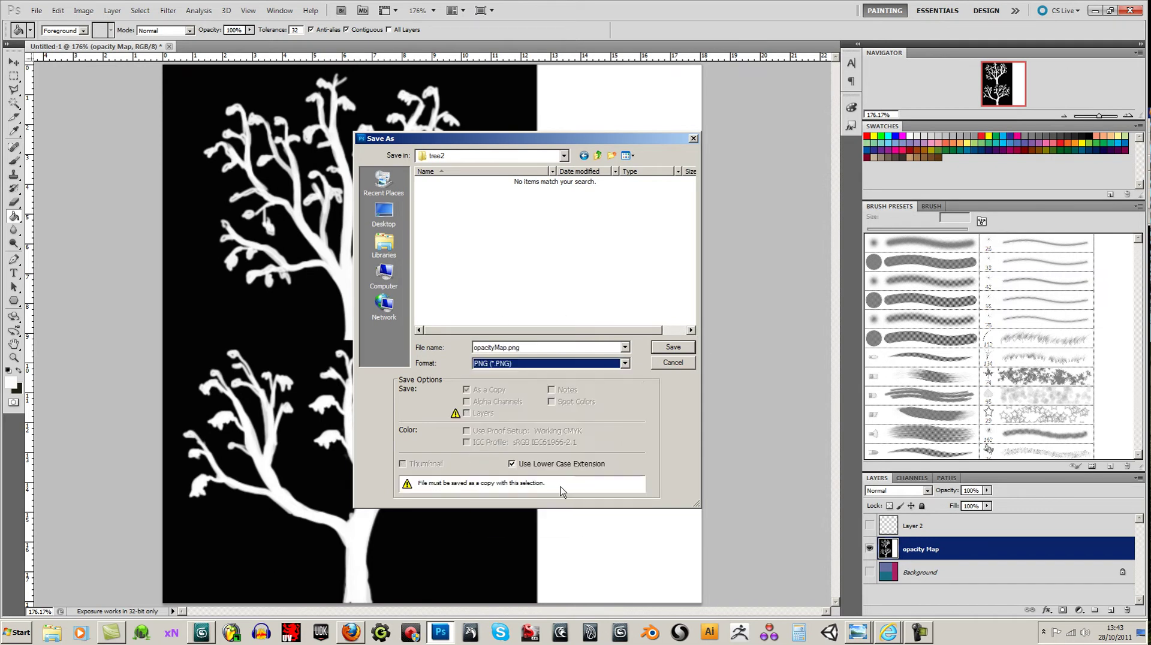
click(686, 349)
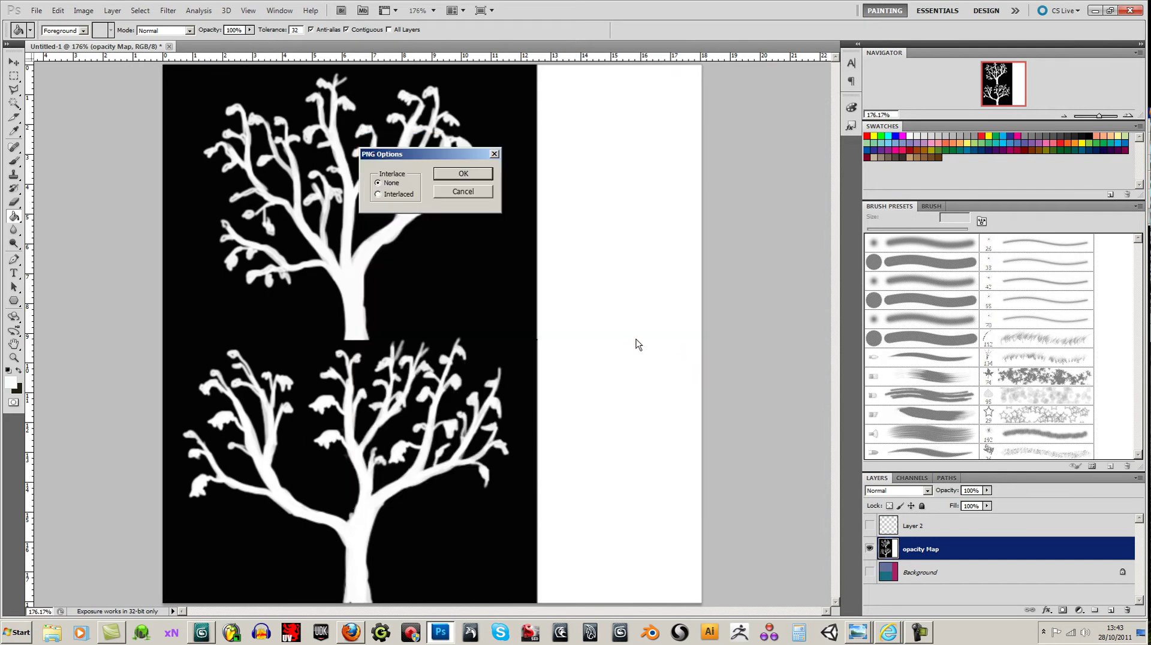
click(466, 174)
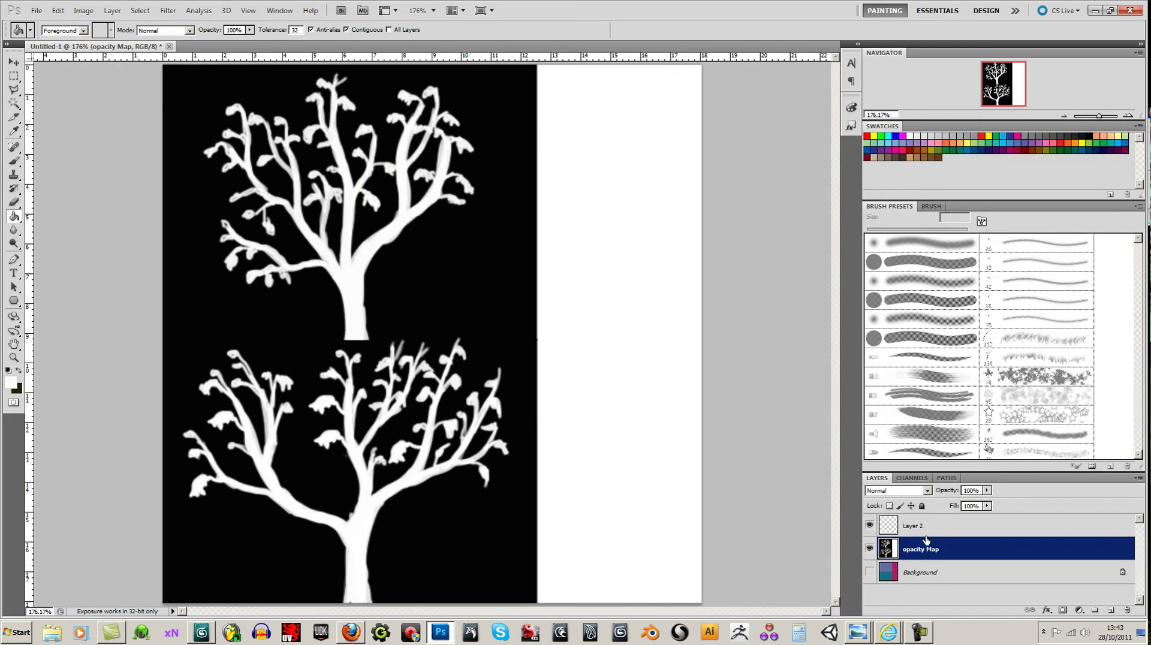
Show and select the empty Layer 2, and set the foreground colour to dark brown #3c2d08
click(907, 528)
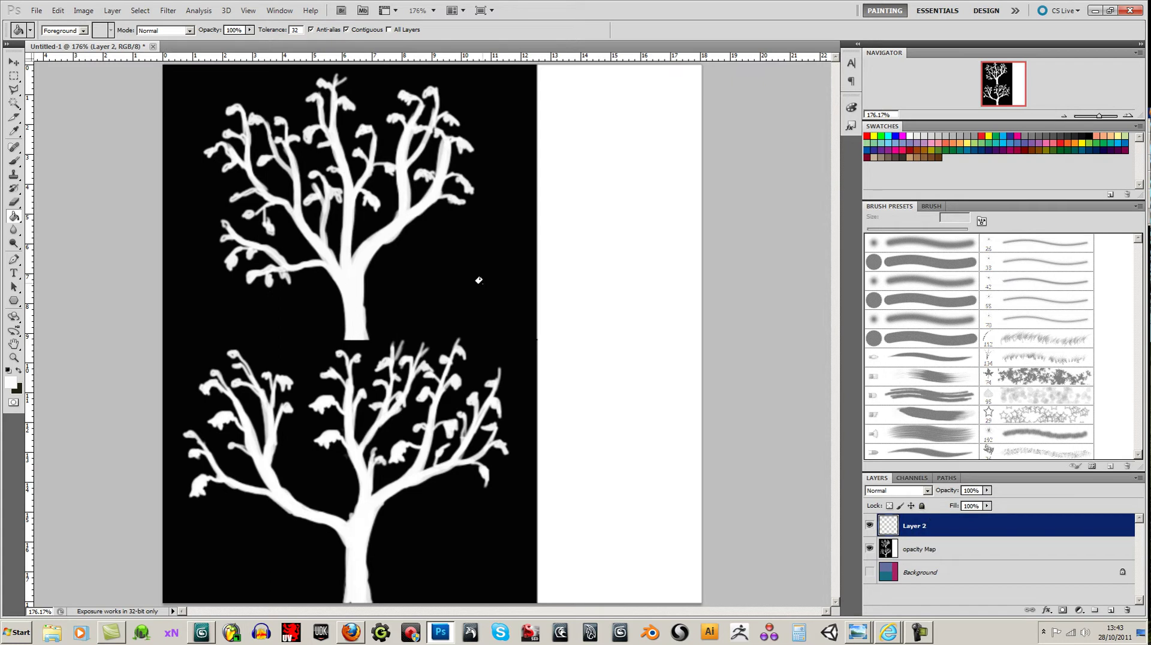
click(12, 386)
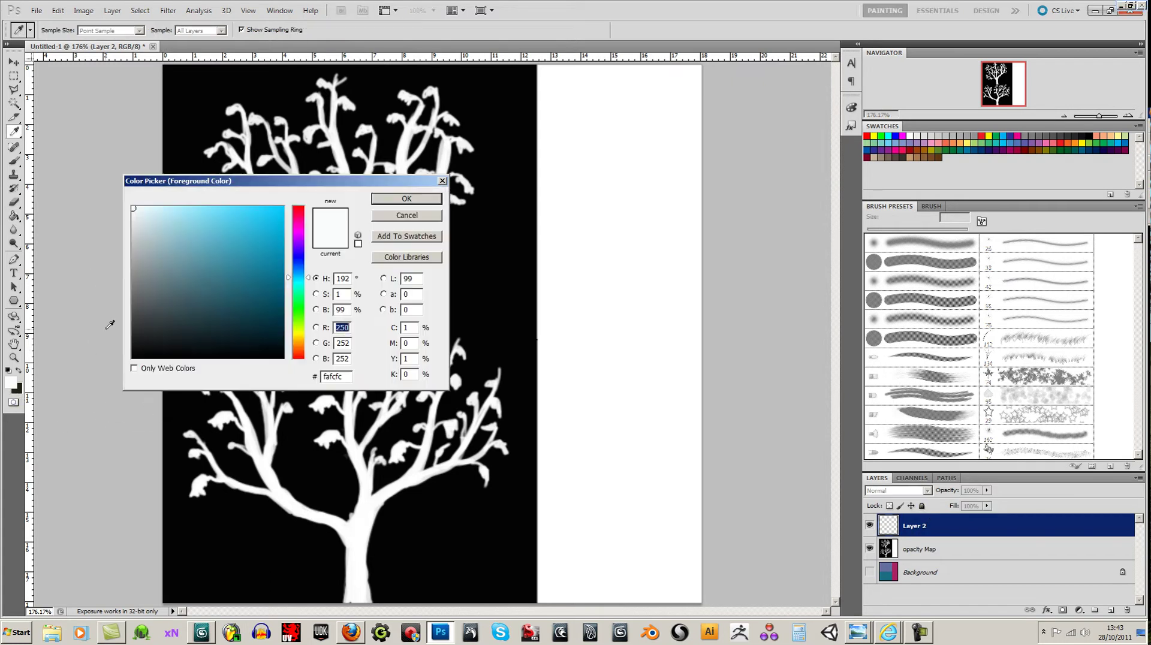
click(187, 318)
drag(298, 278, 300, 353)
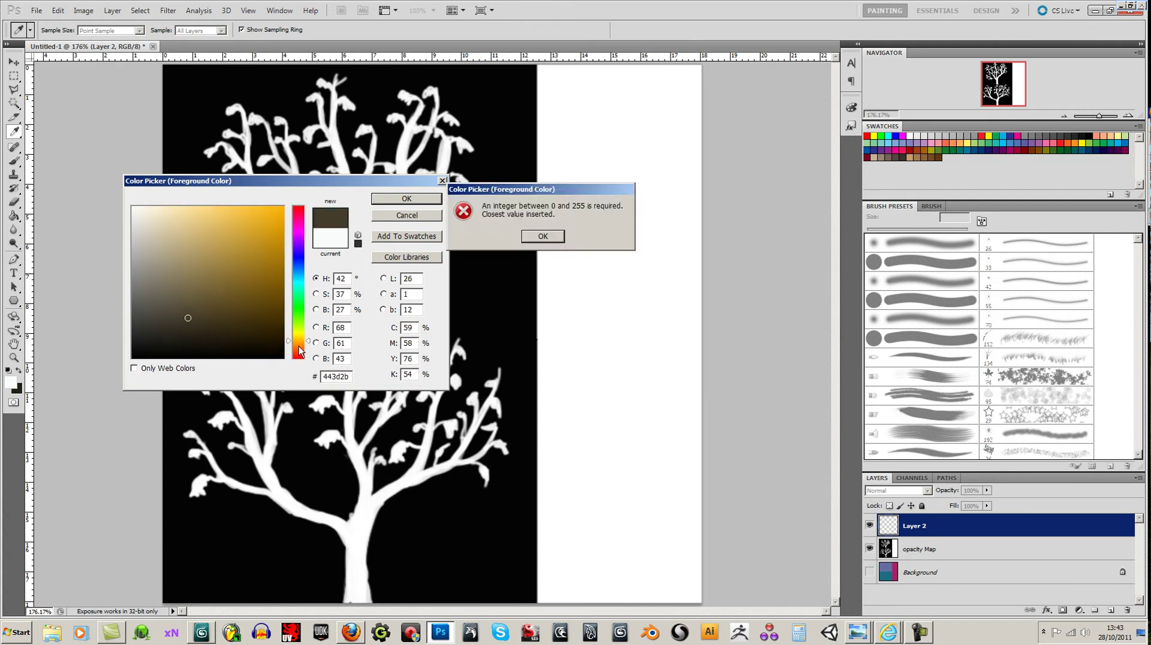
click(523, 237)
click(265, 325)
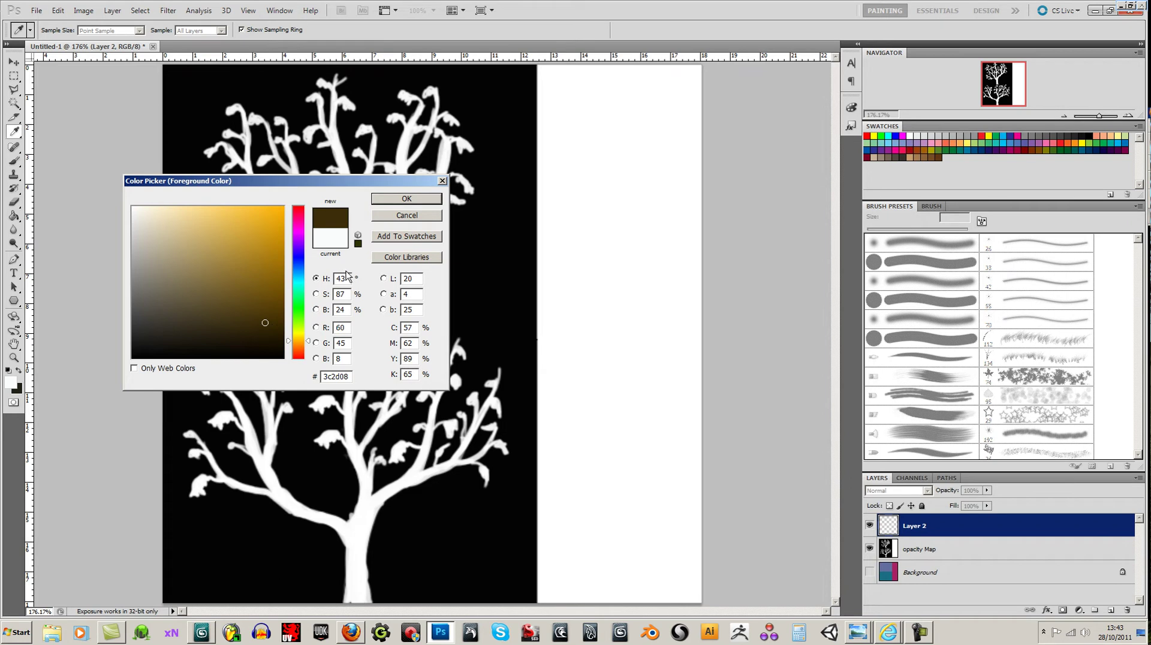
click(406, 199)
Paint brown over the upper tree's trunk and branches on Layer 2 with a 25 px brush
key(g)
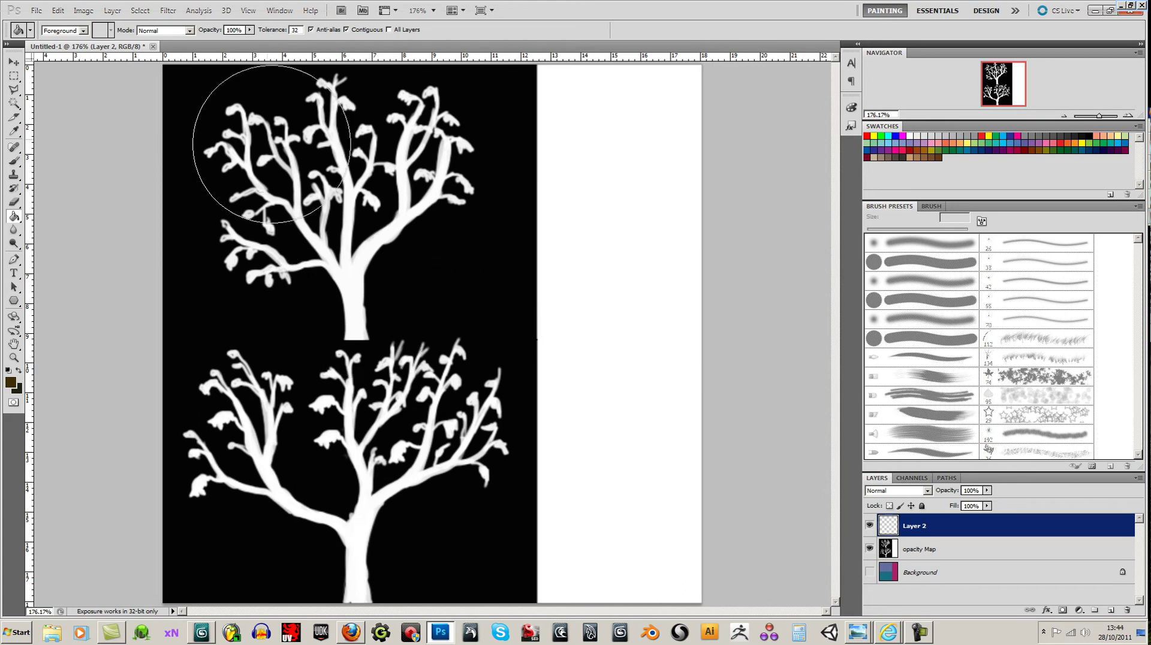
key(9)
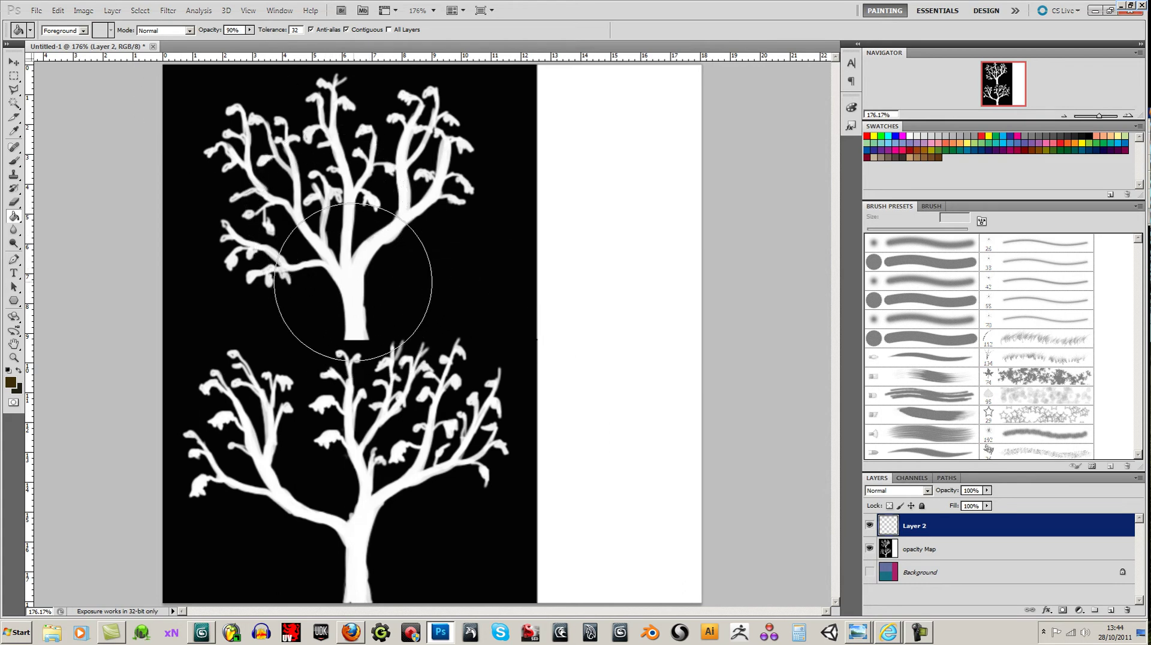
click(14, 161)
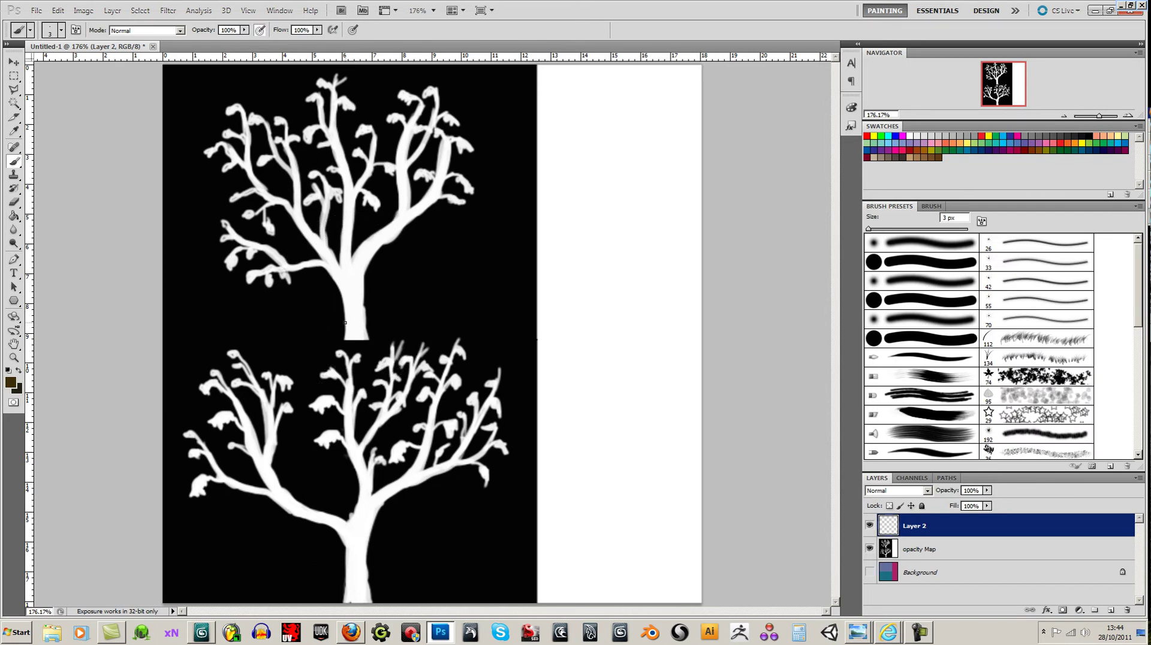
key(bracketright)
key(bracketright)
key(bracketright)
mouse_move(347, 281)
mouse_down()
mouse_move(351, 330)
mouse_move(331, 271)
mouse_move(300, 237)
mouse_move(323, 249)
mouse_move(343, 237)
mouse_move(345, 183)
mouse_move(353, 263)
mouse_move(382, 233)
mouse_move(415, 264)
mouse_up()
click(449, 229)
click(444, 277)
drag(447, 301, 456, 289)
click(422, 290)
click(406, 254)
mouse_move(393, 250)
mouse_down()
mouse_move(377, 259)
mouse_move(441, 174)
mouse_move(354, 264)
mouse_move(328, 129)
mouse_move(328, 226)
mouse_up()
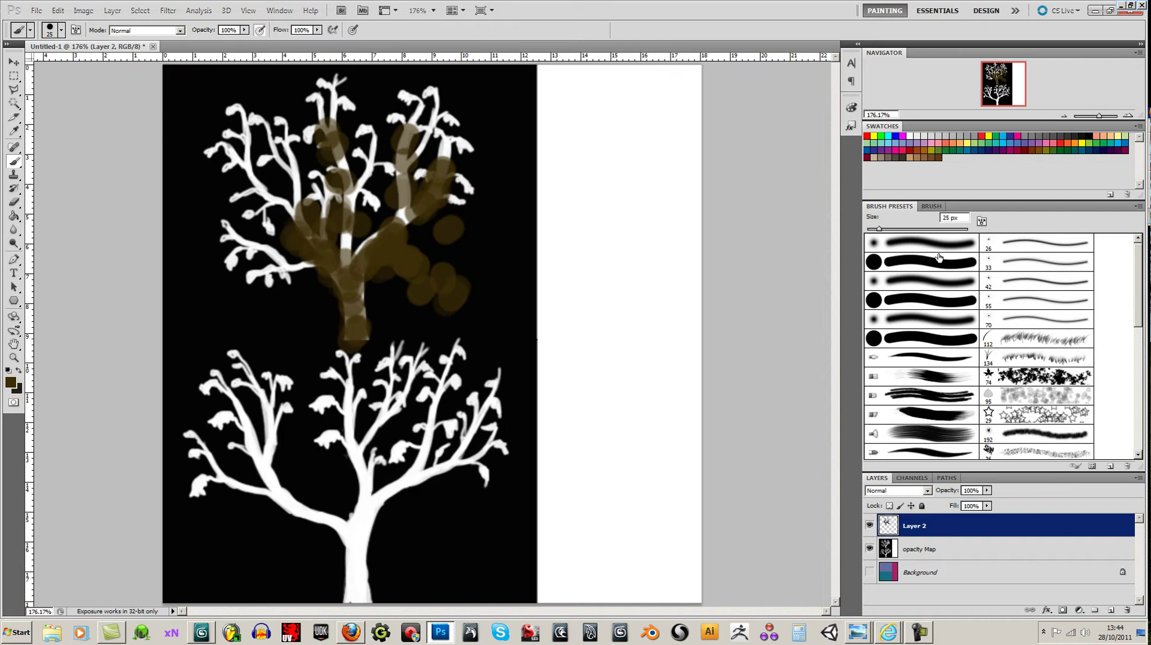
Enable Shape Dynamics and Scattering for the brush, and paint scattered brown dabs over both trees
click(929, 207)
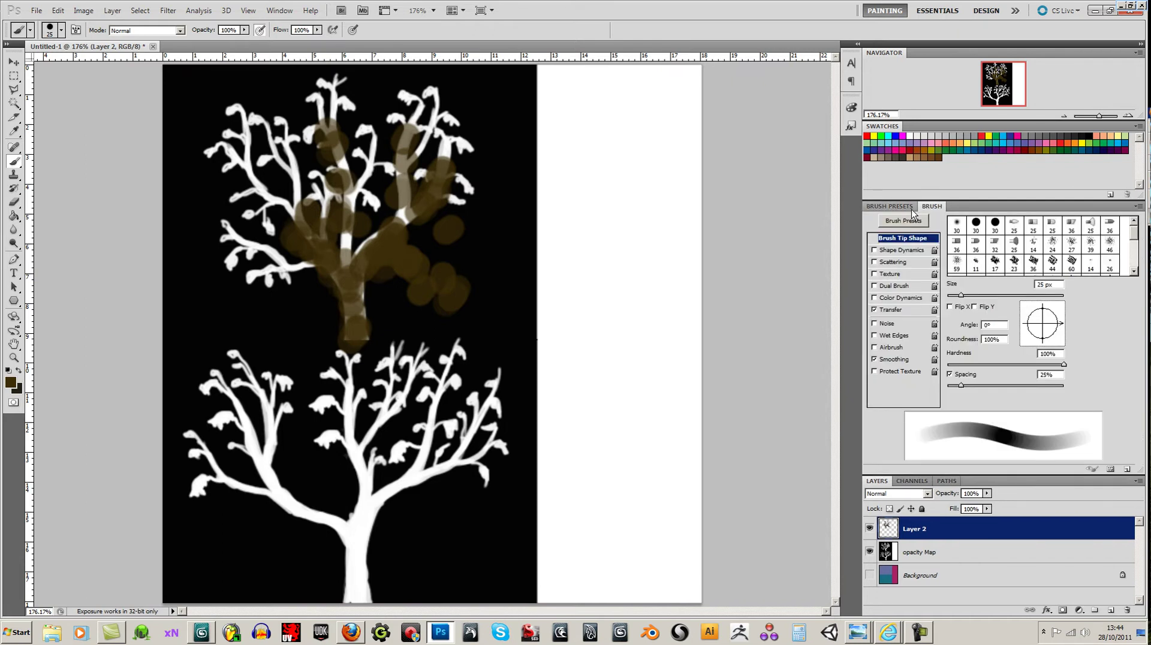
click(904, 251)
click(896, 263)
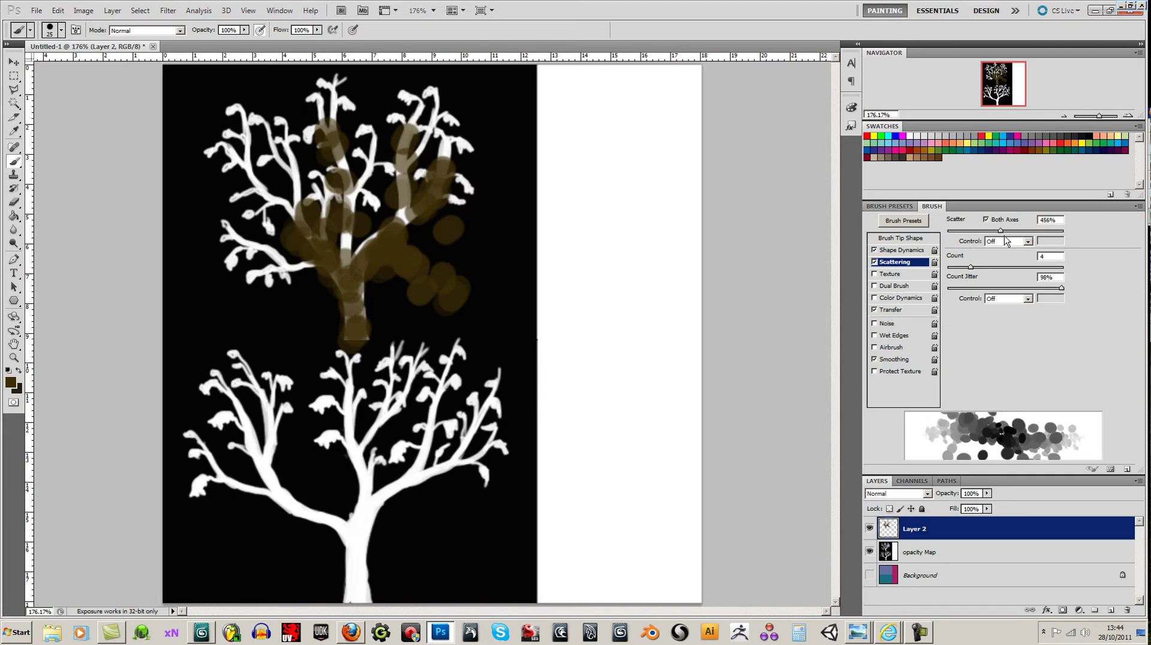
mouse_move(386, 263)
mouse_down()
mouse_move(368, 252)
mouse_move(312, 264)
mouse_move(252, 252)
mouse_move(230, 172)
mouse_move(419, 135)
mouse_move(420, 162)
mouse_up()
mouse_move(420, 368)
mouse_down()
mouse_move(367, 458)
mouse_move(239, 413)
mouse_move(312, 479)
mouse_move(366, 563)
mouse_move(377, 453)
mouse_up()
Set the foreground colour to very dark brown #201210 and paint scattered dabs of it over both trees
click(8, 386)
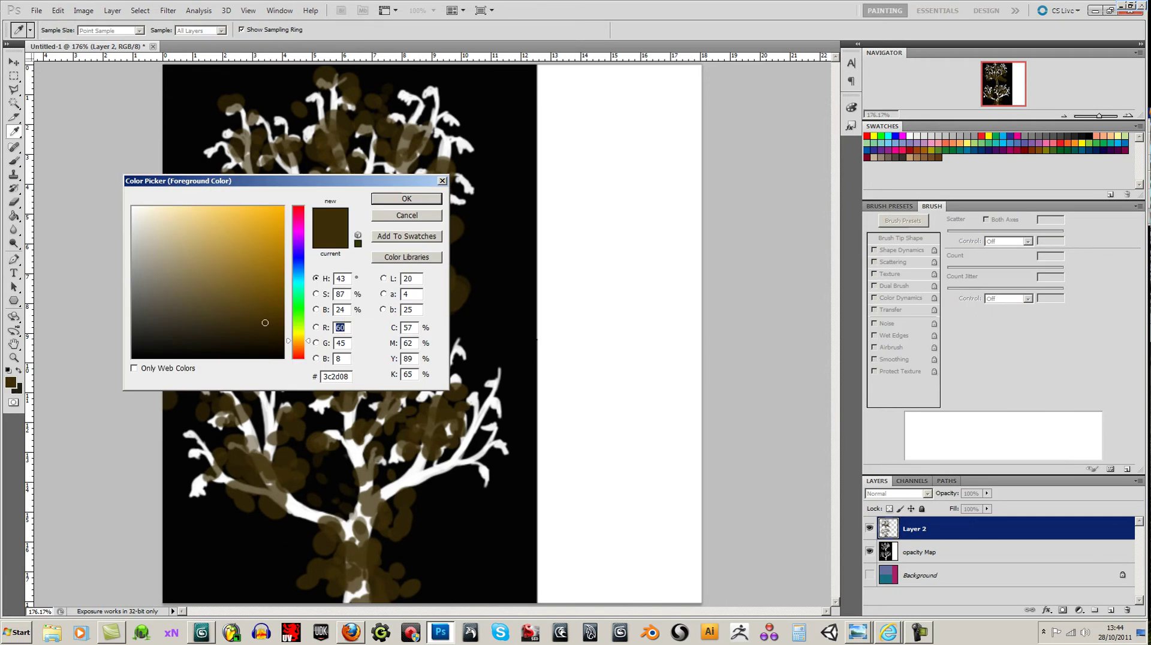
click(208, 339)
click(298, 355)
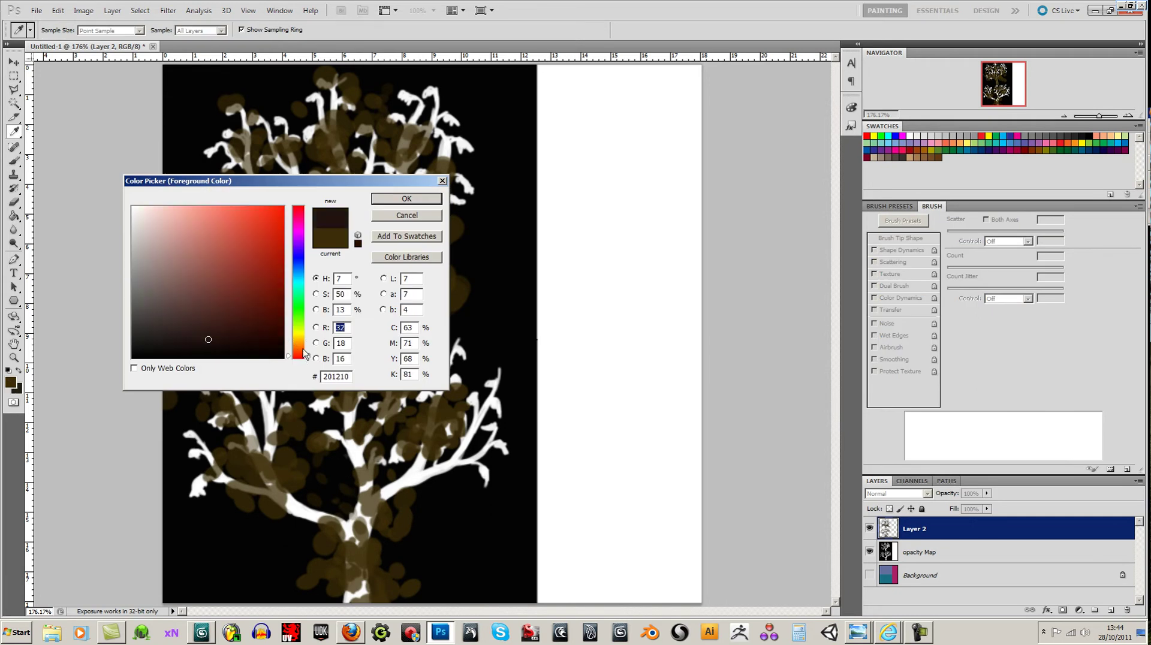
click(406, 198)
key(b)
drag(380, 521, 249, 504)
mouse_move(226, 406)
mouse_down()
mouse_move(240, 389)
mouse_move(225, 455)
mouse_move(282, 467)
mouse_move(404, 464)
mouse_move(504, 413)
mouse_move(363, 579)
mouse_move(412, 358)
mouse_move(383, 222)
mouse_move(425, 117)
mouse_move(377, 212)
mouse_move(345, 180)
mouse_move(317, 114)
mouse_move(303, 234)
mouse_move(234, 136)
mouse_move(226, 216)
mouse_move(342, 267)
mouse_move(514, 292)
mouse_up()
Move the opacity Map layer above Layer 2 and set its blending mode to Multiply
click(920, 555)
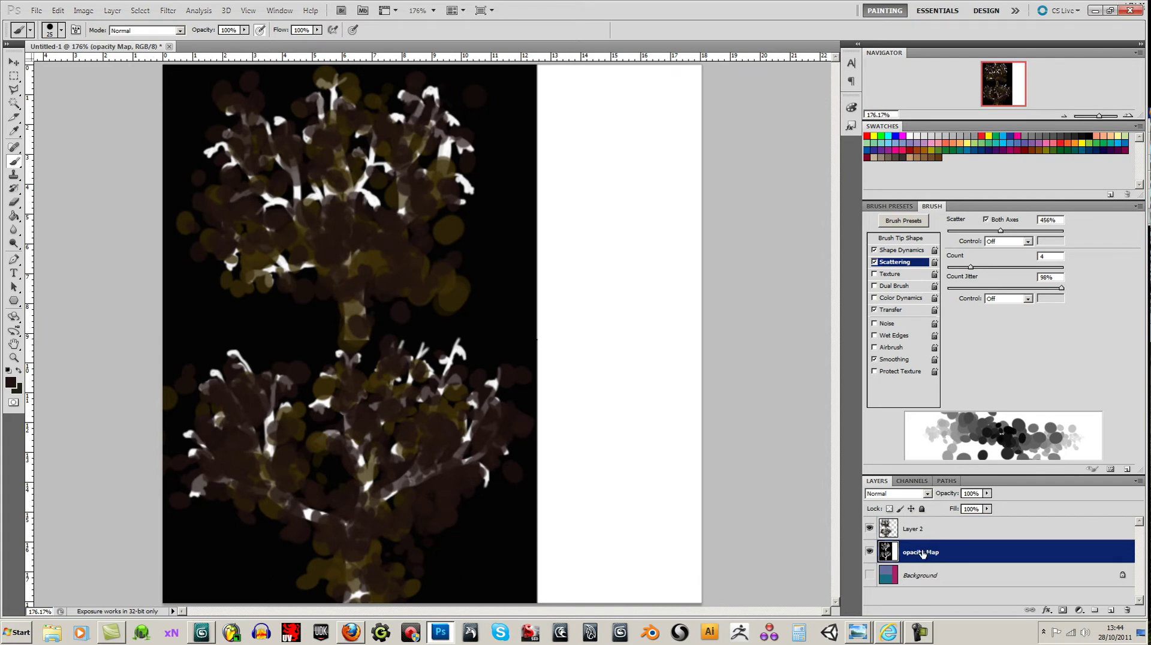
click(916, 529)
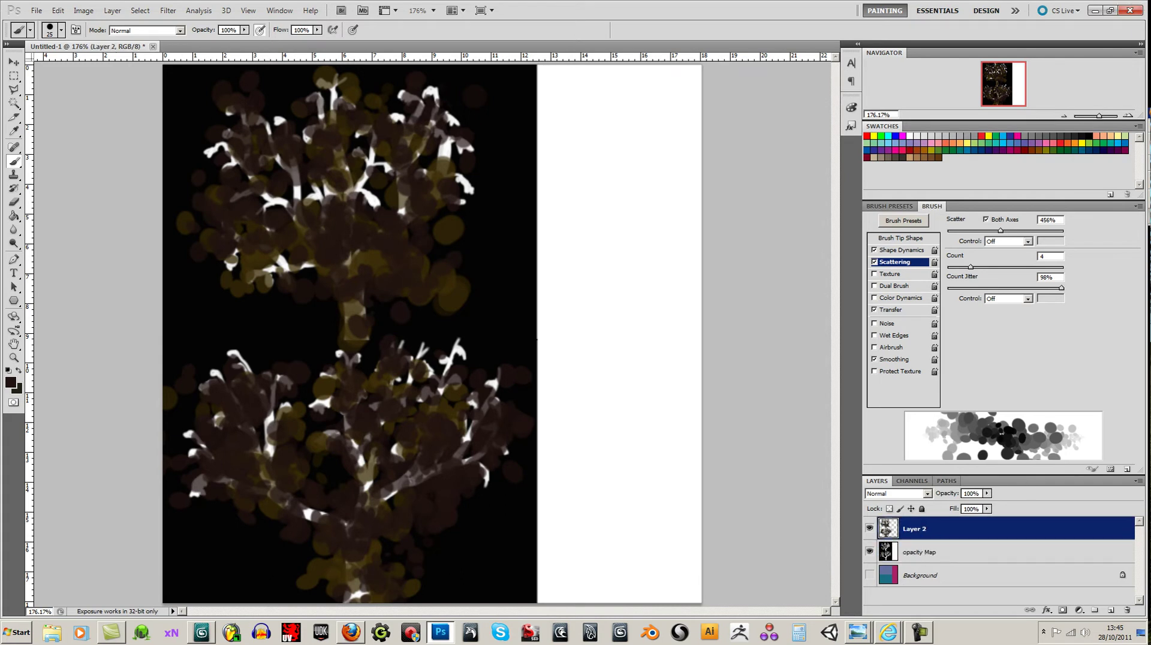
drag(921, 552, 921, 520)
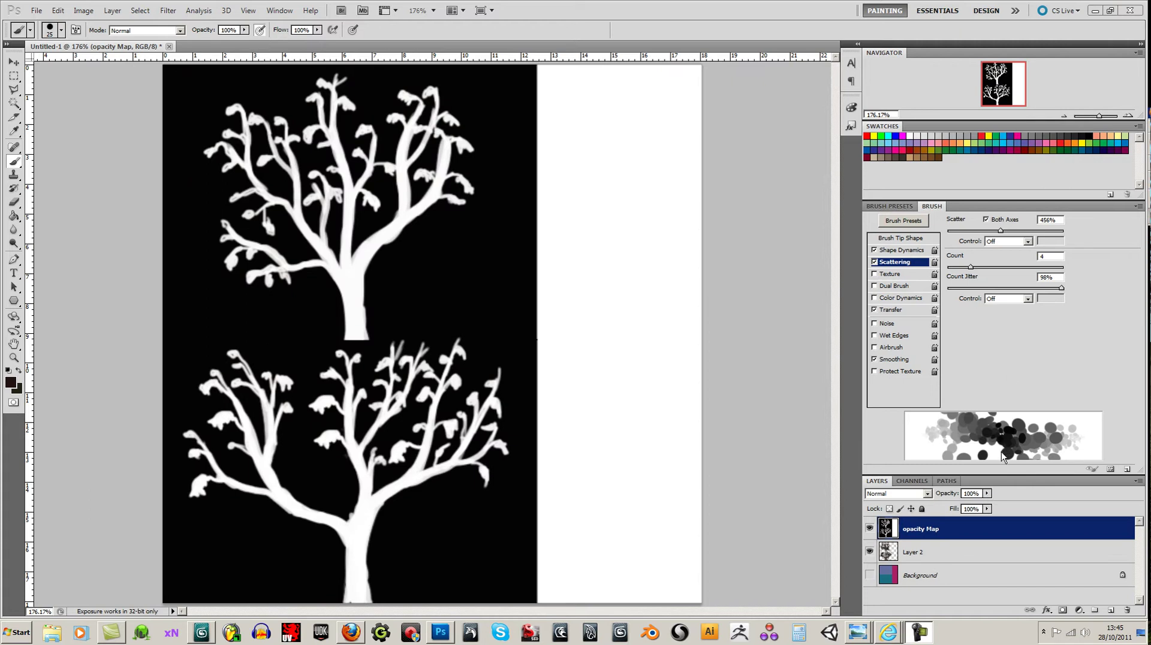
click(928, 493)
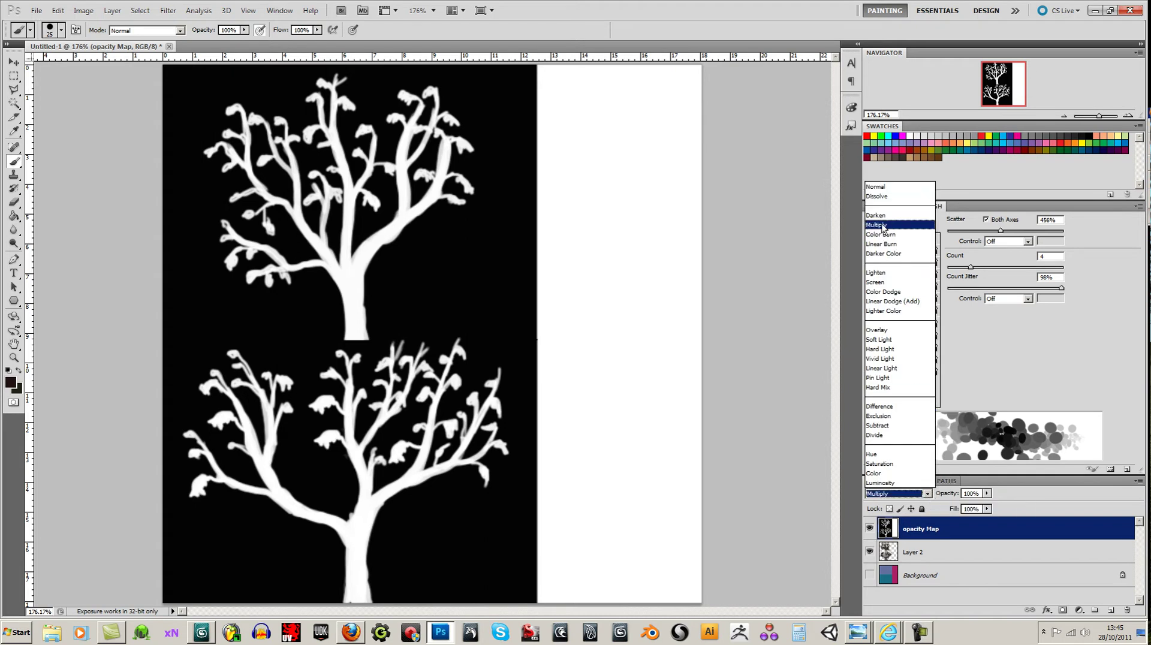
click(878, 225)
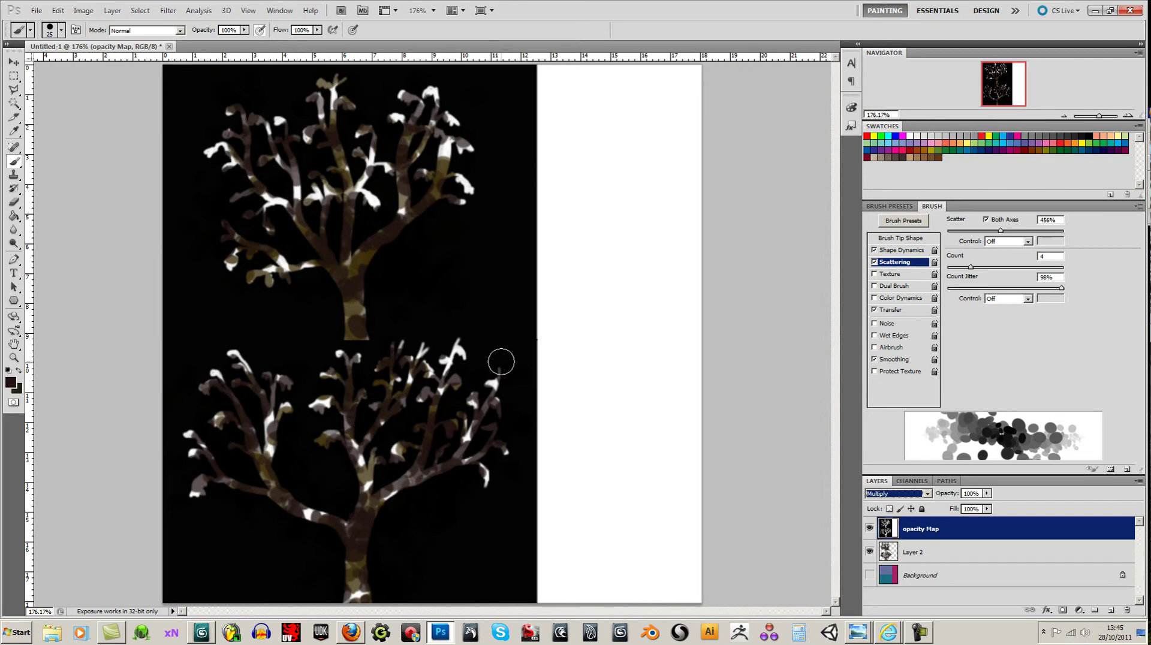
Paint more scattered very dark brown dabs on Layer 2 over the light patches of both trees
click(920, 555)
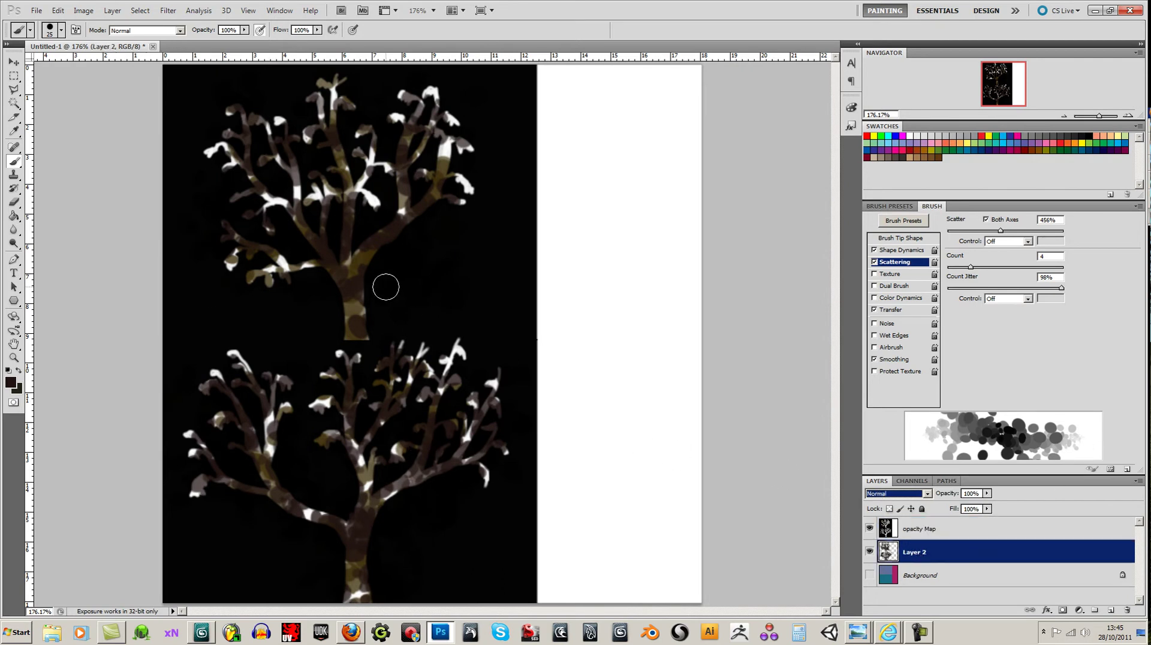
mouse_move(324, 404)
mouse_down()
mouse_move(332, 399)
mouse_move(281, 471)
mouse_move(232, 360)
mouse_move(279, 462)
mouse_move(218, 491)
mouse_move(185, 466)
mouse_move(336, 509)
mouse_move(360, 570)
mouse_move(386, 468)
mouse_move(452, 437)
mouse_move(499, 434)
mouse_move(457, 378)
mouse_move(386, 419)
mouse_move(395, 373)
mouse_move(346, 258)
mouse_move(370, 126)
mouse_move(455, 145)
mouse_move(314, 164)
mouse_move(230, 159)
mouse_move(270, 202)
mouse_move(271, 263)
mouse_move(290, 192)
mouse_move(354, 184)
mouse_move(323, 169)
mouse_move(216, 174)
mouse_move(226, 130)
mouse_move(319, 111)
mouse_move(380, 124)
mouse_move(460, 184)
mouse_up()
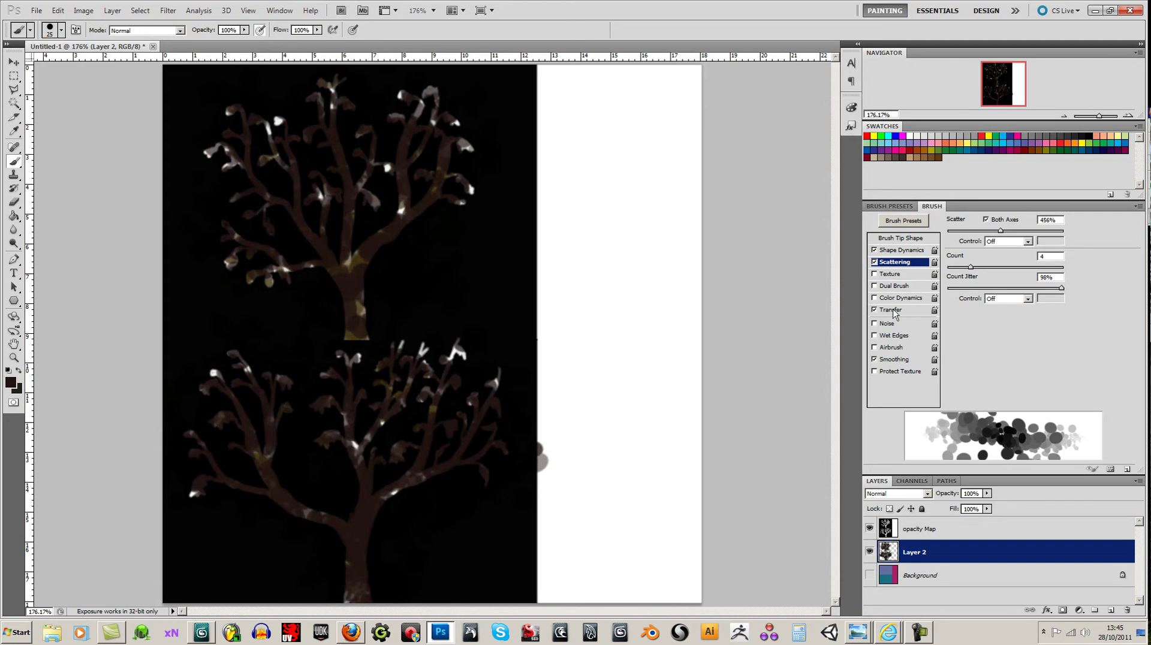
Fill the white strip beside the trees with overlapping vertical dark brown strokes, using a 25 px bristle brush preset
click(900, 218)
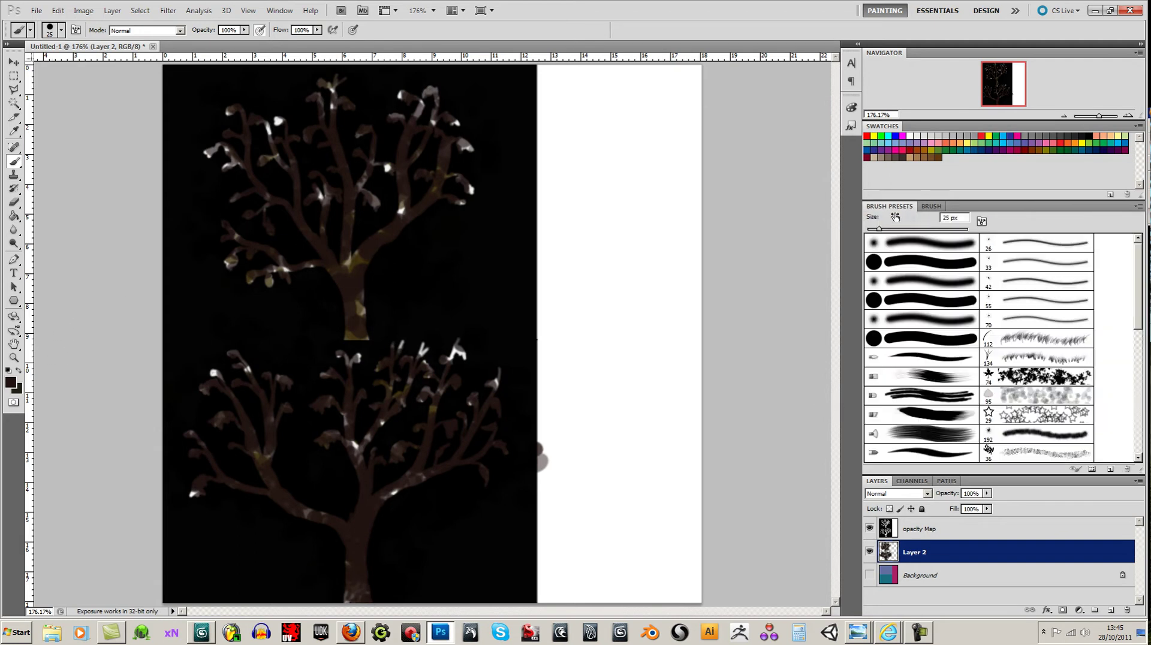
click(920, 375)
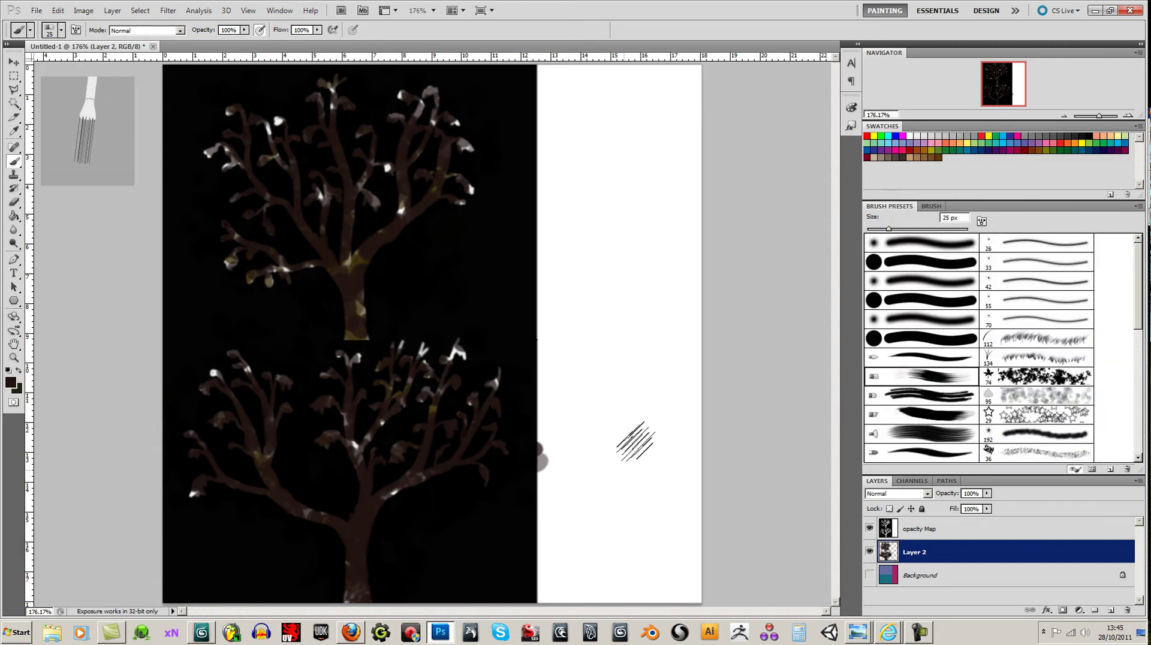
drag(620, 459, 611, 264)
drag(606, 203, 617, 486)
drag(596, 150, 585, 530)
drag(555, 479, 568, 211)
drag(548, 156, 580, 537)
drag(579, 537, 588, 157)
drag(619, 105, 627, 233)
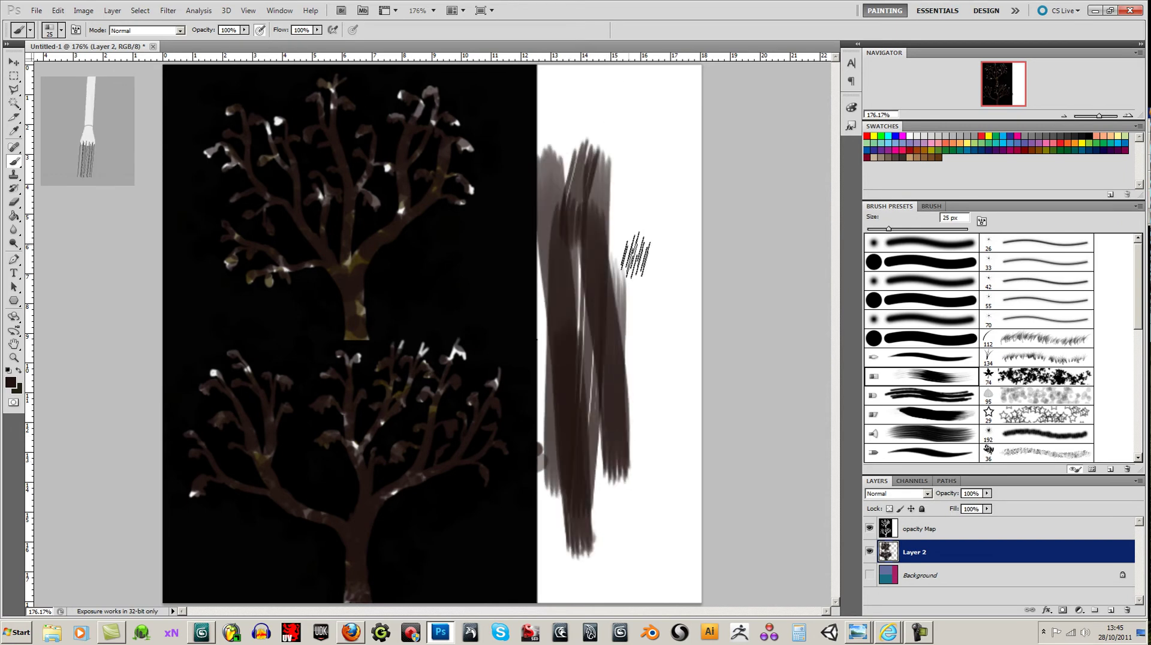
mouse_move(633, 539)
mouse_down()
mouse_move(629, 139)
mouse_move(650, 508)
mouse_up()
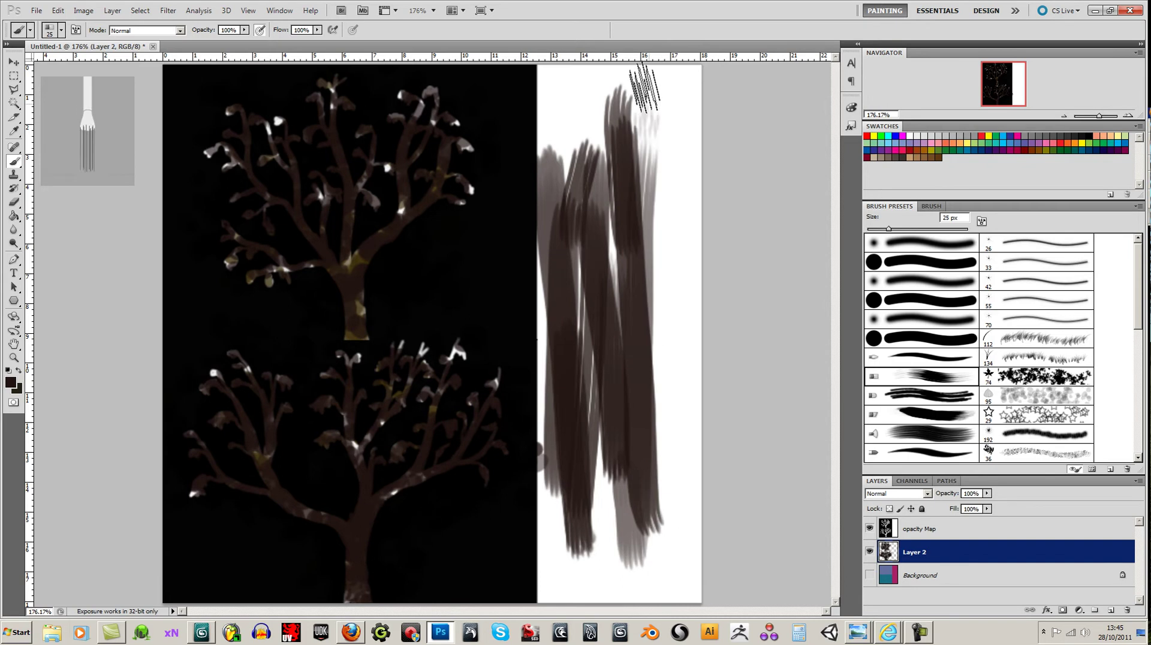
drag(649, 127, 659, 315)
drag(671, 424, 662, 549)
drag(648, 105, 669, 459)
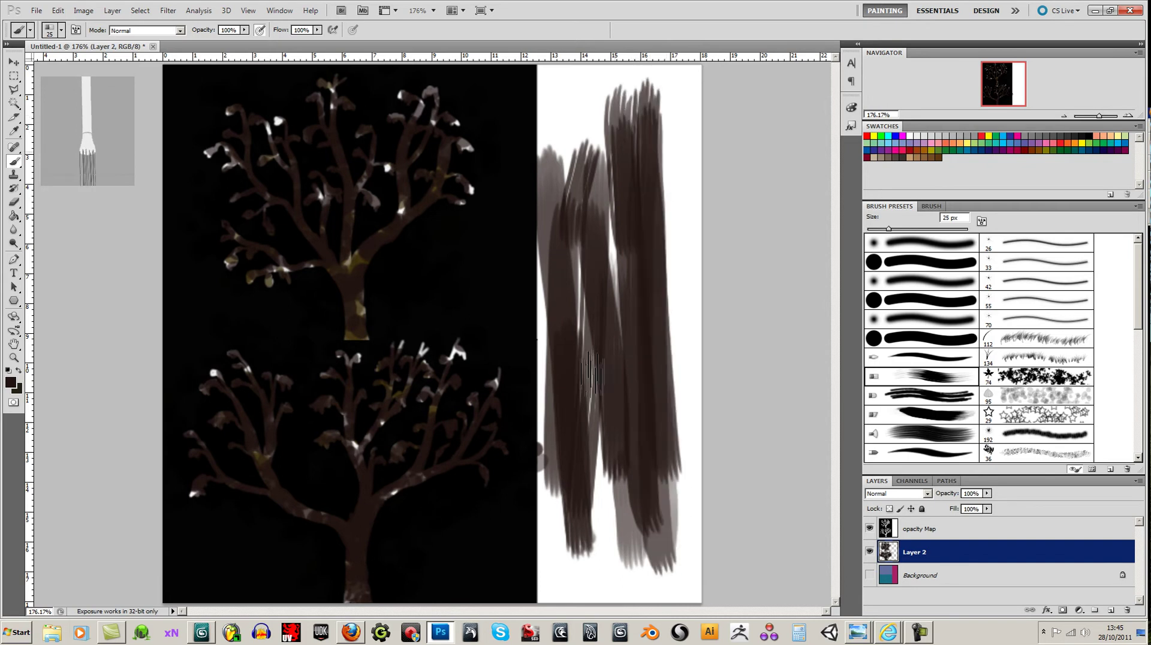
drag(670, 207, 676, 513)
mouse_move(646, 129)
mouse_down()
mouse_move(594, 441)
mouse_move(660, 240)
mouse_move(623, 588)
mouse_move(577, 510)
mouse_move(592, 549)
mouse_up()
drag(559, 488, 562, 580)
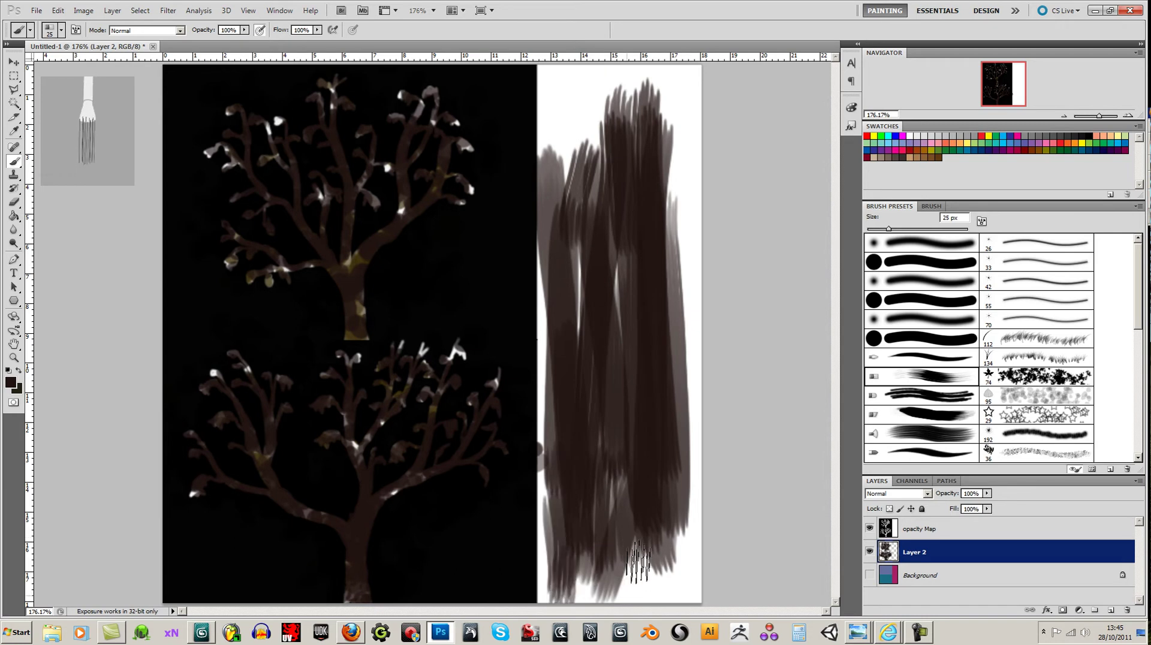
drag(664, 579, 689, 545)
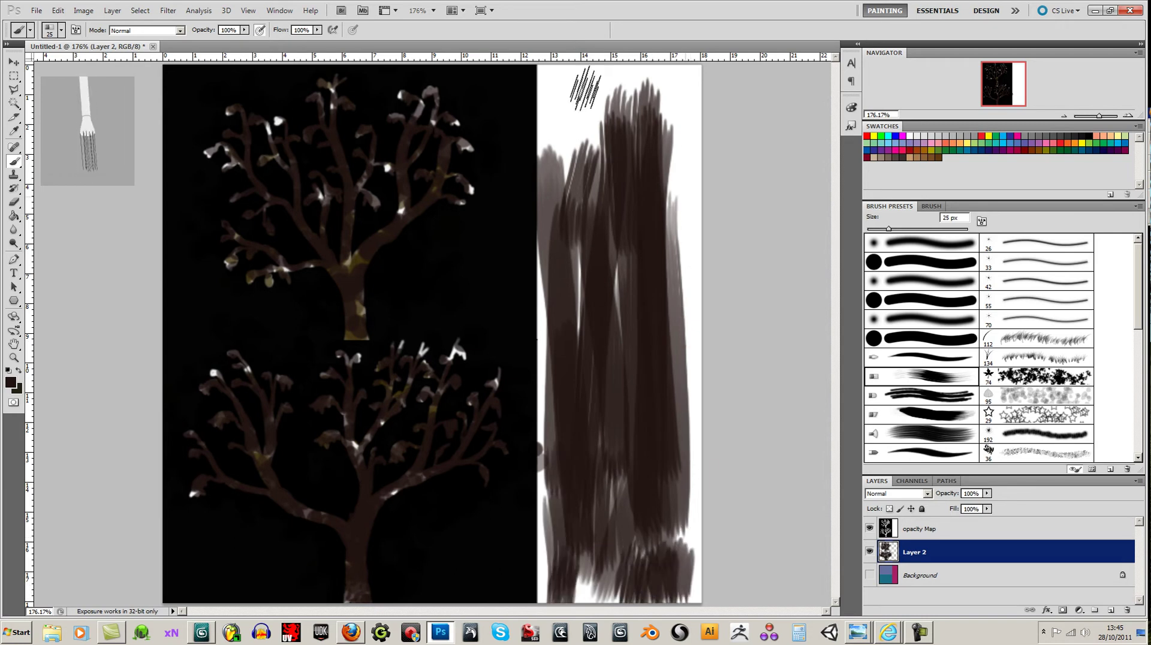
mouse_move(580, 124)
mouse_down()
mouse_move(570, 119)
mouse_move(564, 158)
mouse_move(551, 81)
mouse_up()
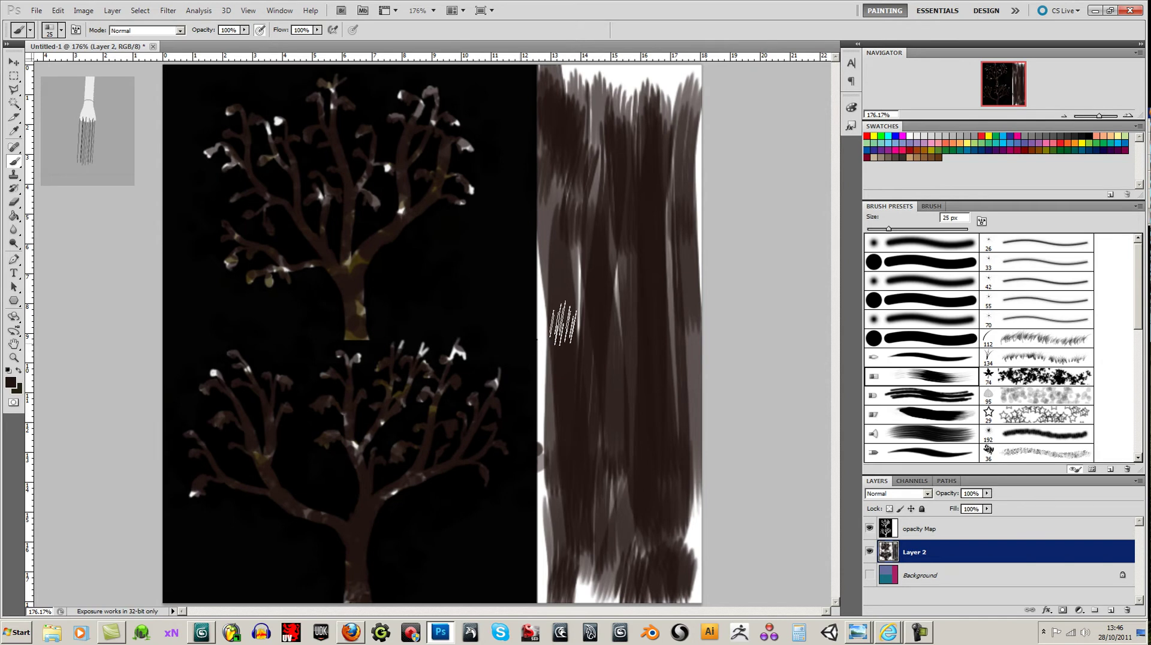
Set the foreground colour to olive #8a7c09 and paint vertical bristle strokes over the middle of the brown bark strip
click(11, 384)
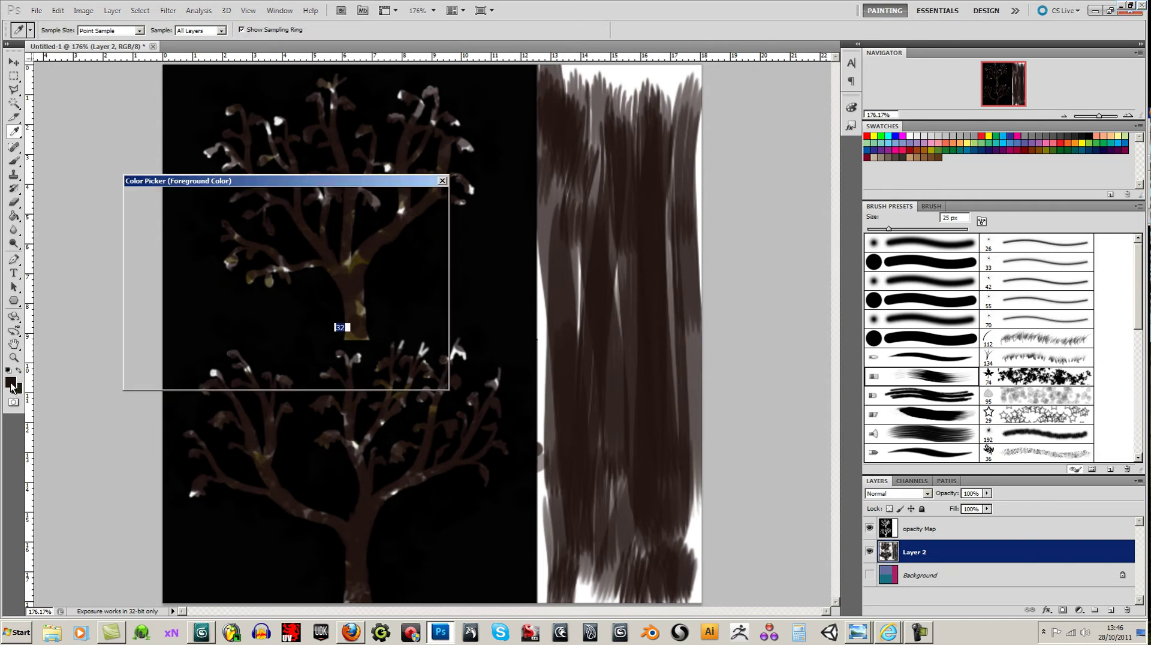
drag(297, 345, 298, 336)
click(250, 322)
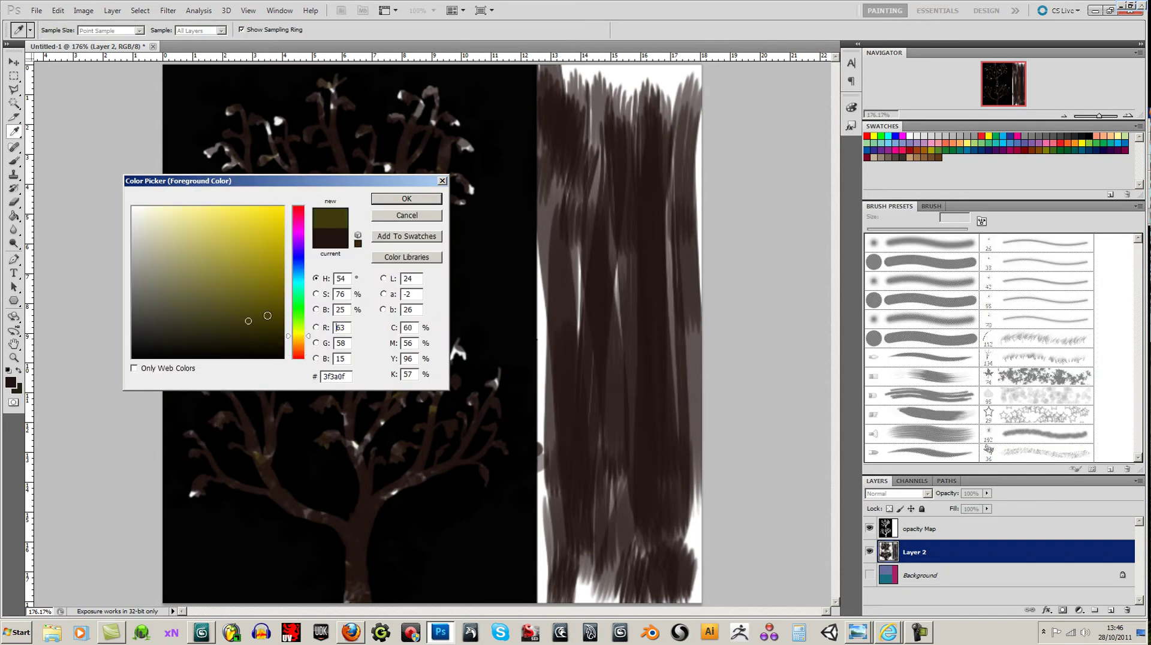
click(273, 277)
click(395, 203)
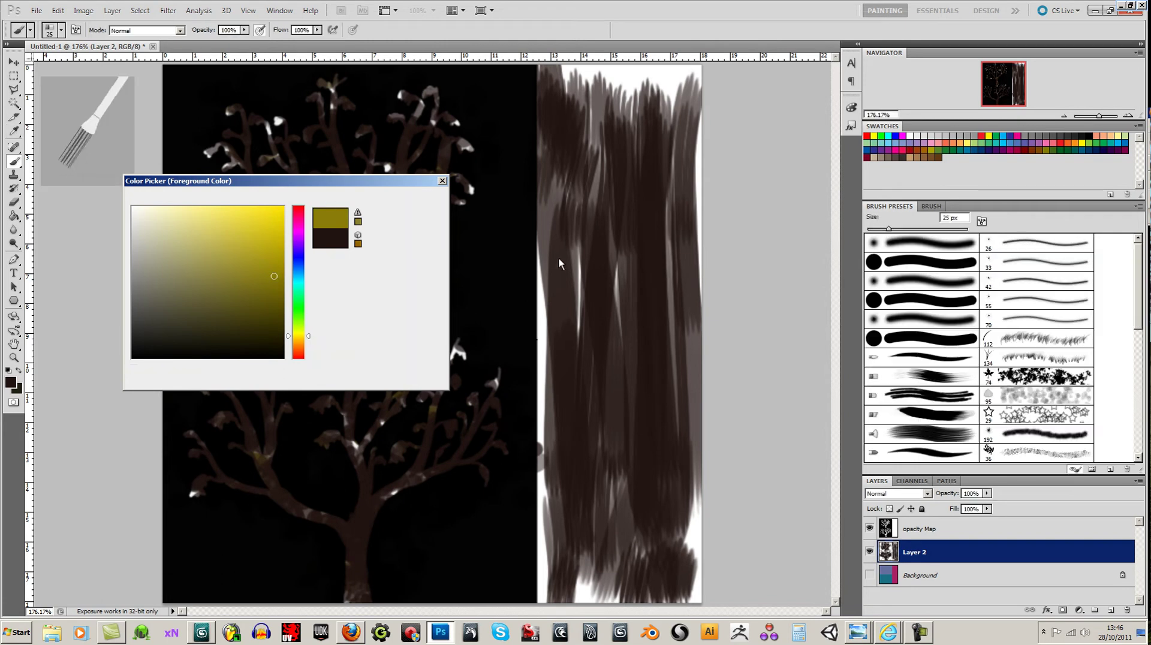
mouse_move(587, 273)
mouse_down()
mouse_move(560, 380)
mouse_move(571, 144)
mouse_up()
mouse_move(636, 204)
mouse_down()
mouse_move(612, 495)
mouse_move(654, 516)
mouse_move(659, 485)
mouse_move(653, 514)
mouse_up()
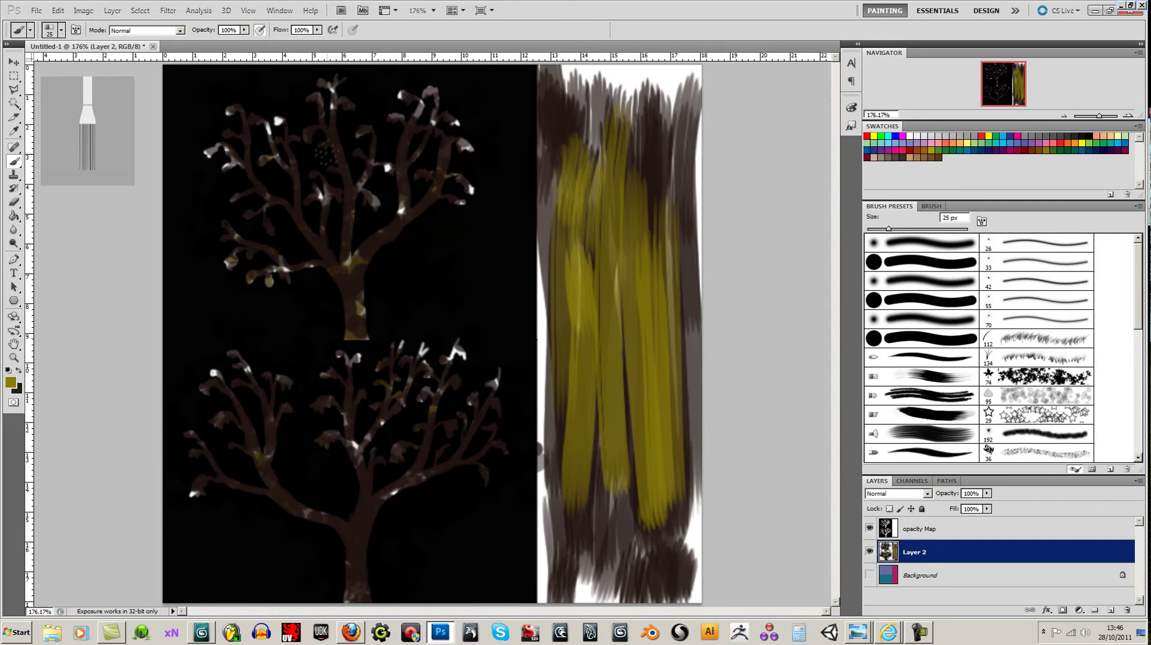
Save a PNG copy of the image named "di" in the tree2 folder
click(37, 10)
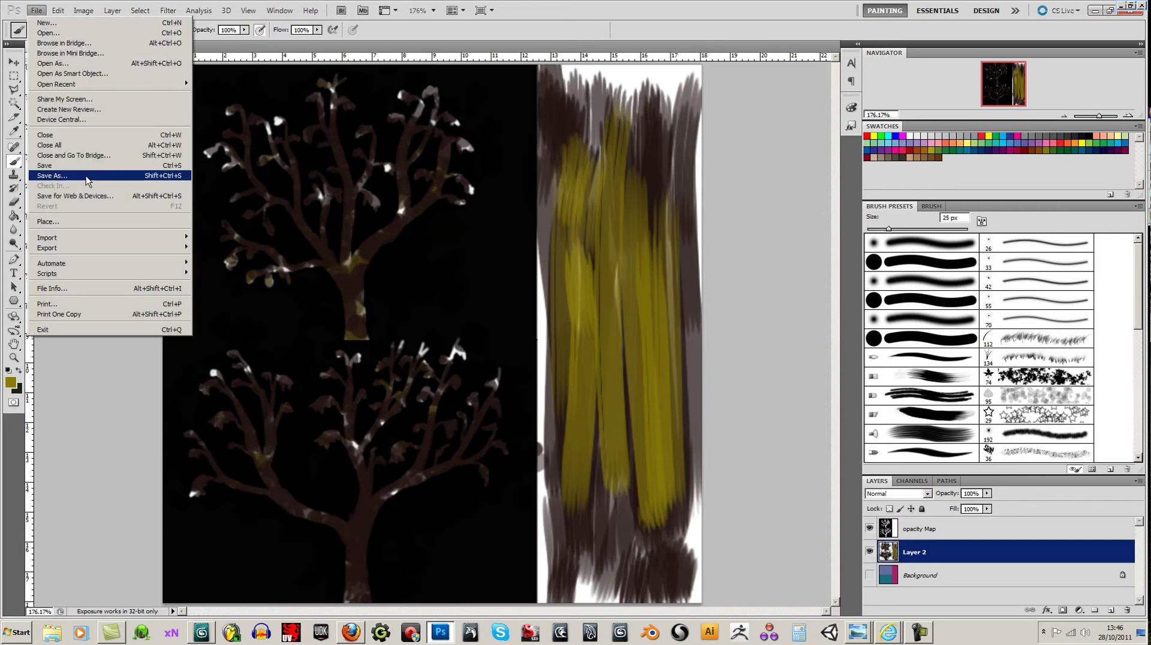
click(52, 175)
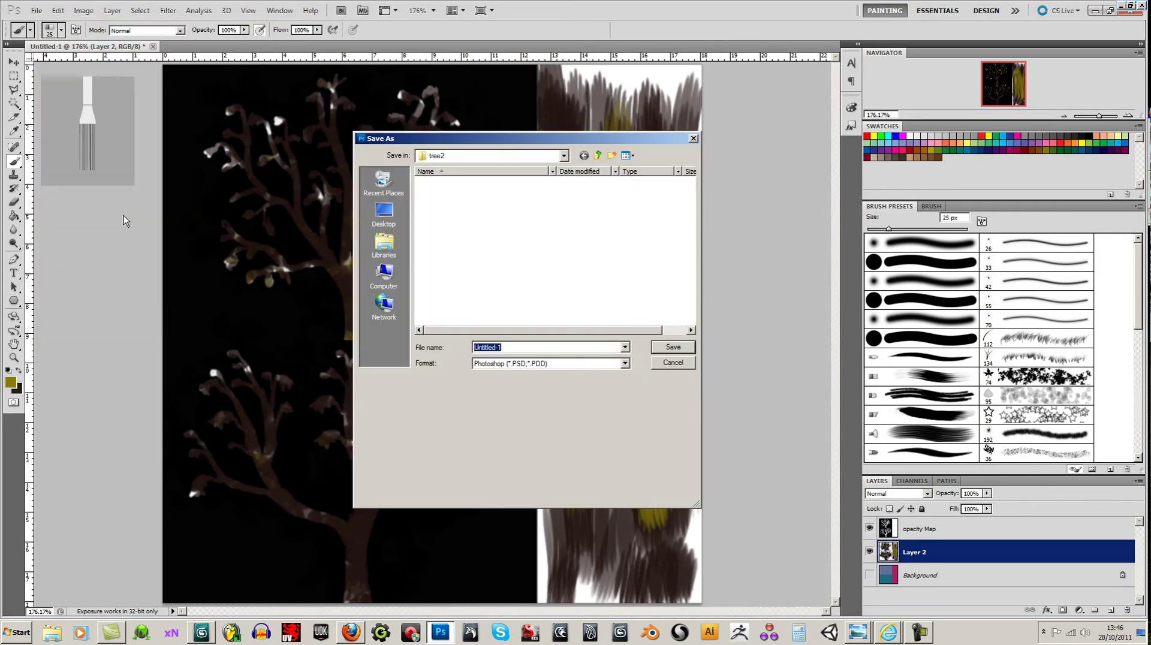
click(598, 363)
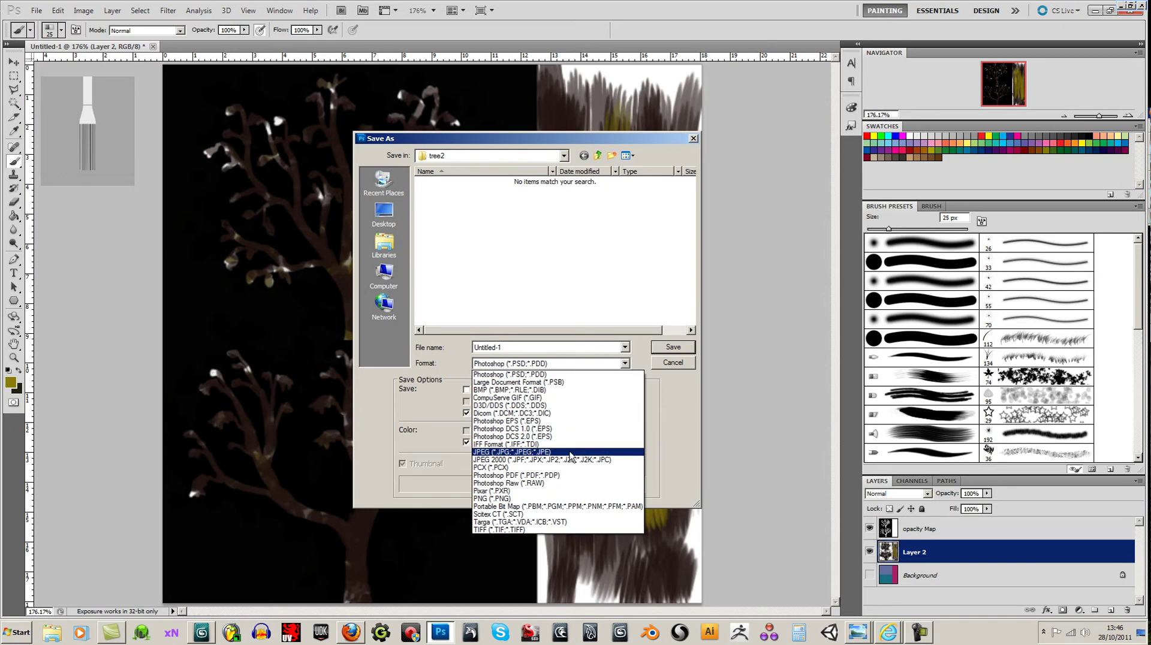
click(552, 498)
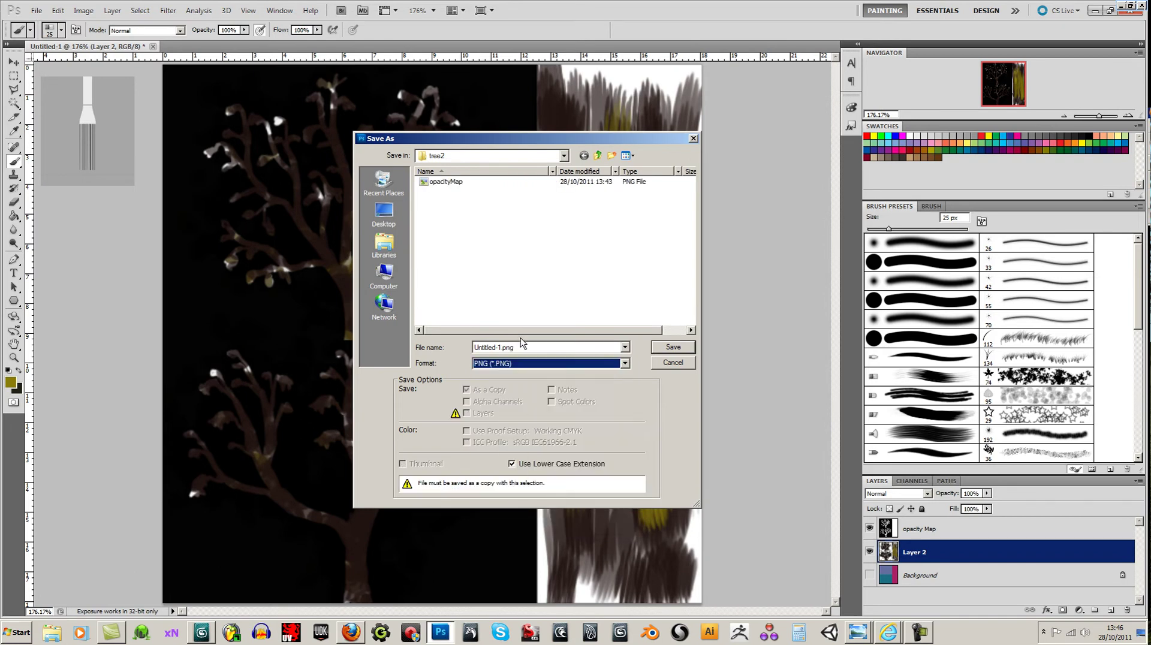
key(shift+Tab)
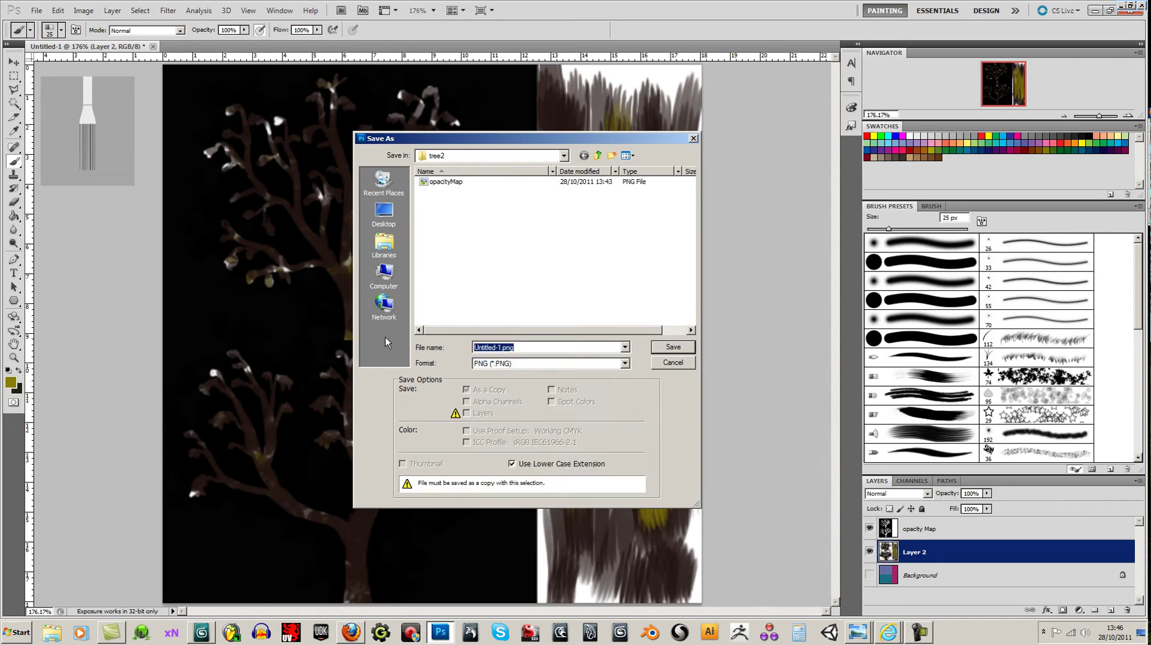
text(diffuseMap)
key(Return)
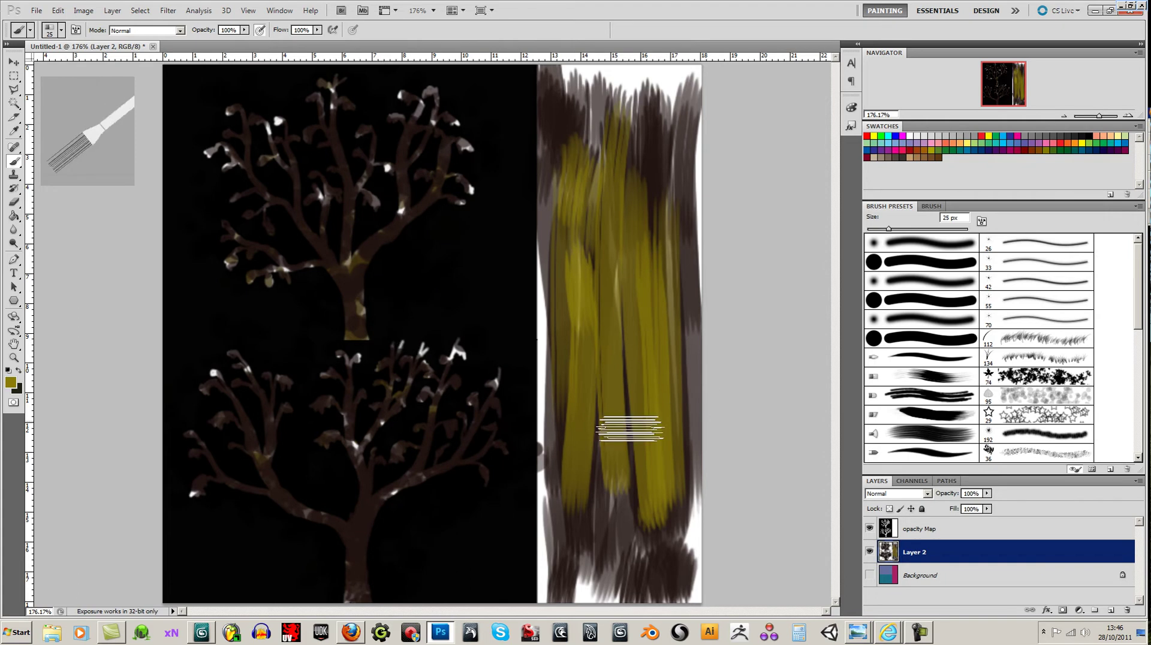
Set the foreground colour to off-white #f8f8f4 and choose a soft round brush at 10 px
click(11, 383)
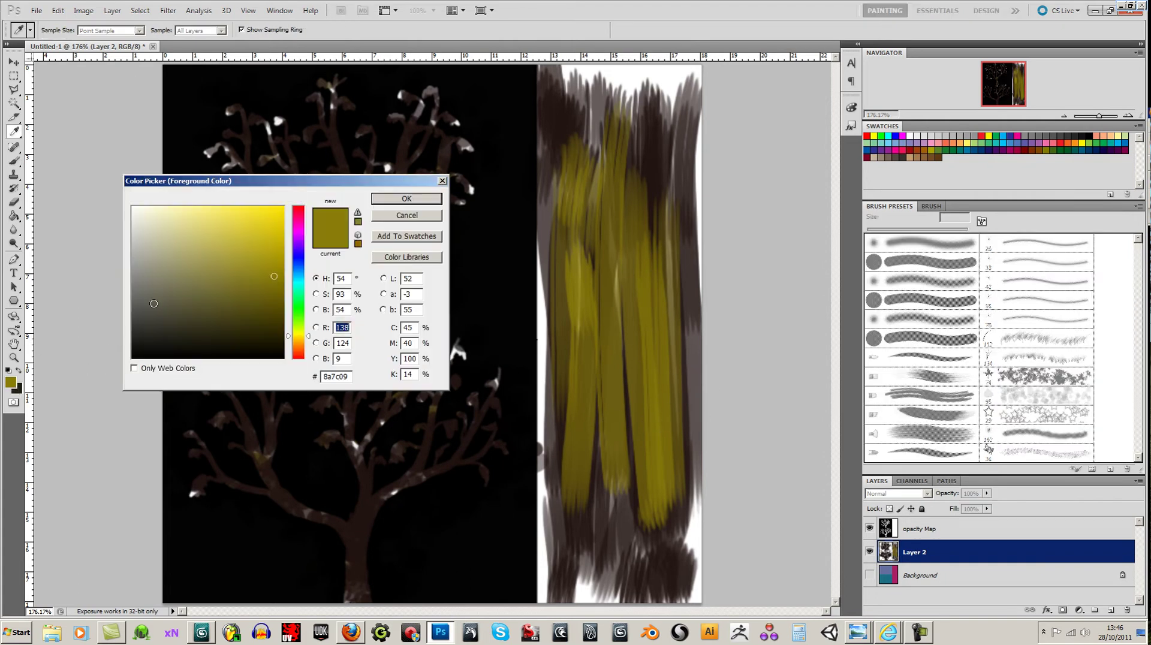
click(137, 218)
click(132, 208)
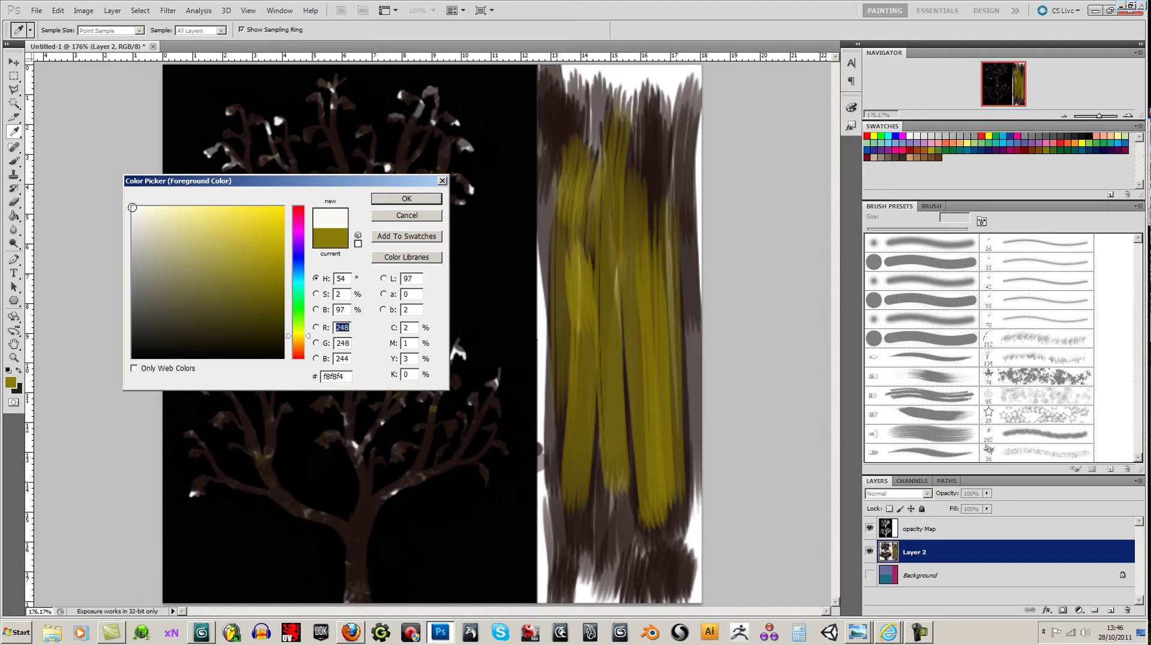
click(395, 204)
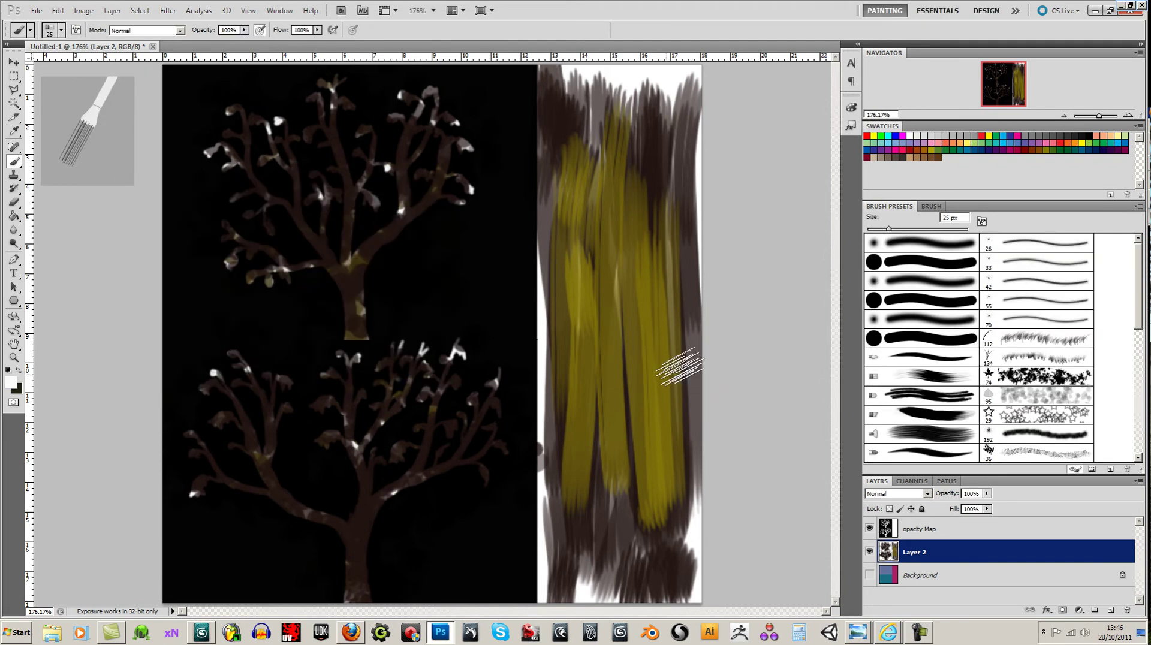
click(927, 248)
key(bracketleft)
key(bracketleft)
Paint off-white highlight dabs along the trunk and main branches of the upper tree on Layer 2
mouse_move(352, 311)
mouse_down()
mouse_move(352, 336)
mouse_move(357, 303)
mouse_up()
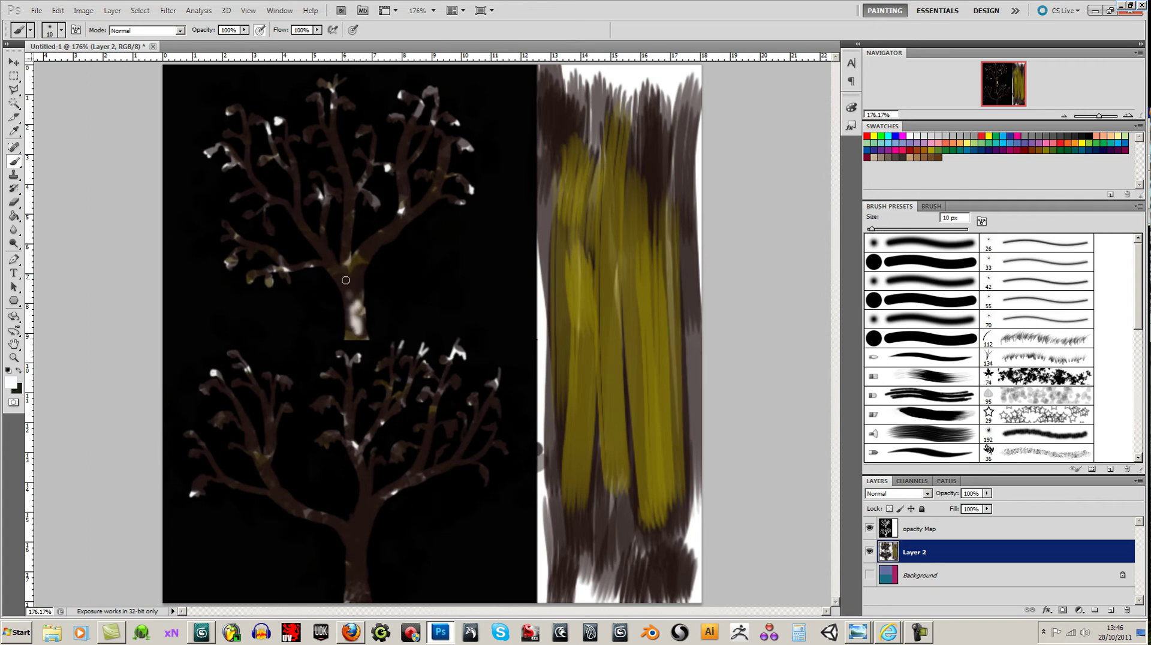
drag(327, 255, 301, 220)
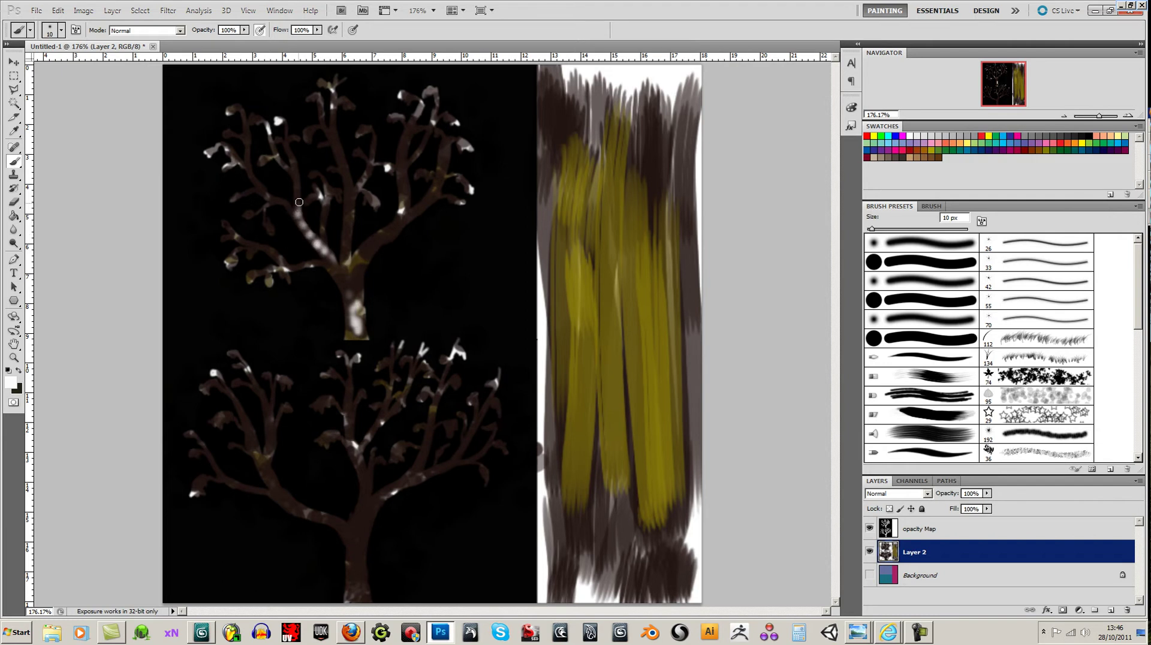
drag(296, 182, 267, 136)
mouse_move(259, 184)
mouse_down()
mouse_move(340, 266)
mouse_move(346, 210)
mouse_move(352, 272)
mouse_move(402, 207)
mouse_move(416, 119)
mouse_up()
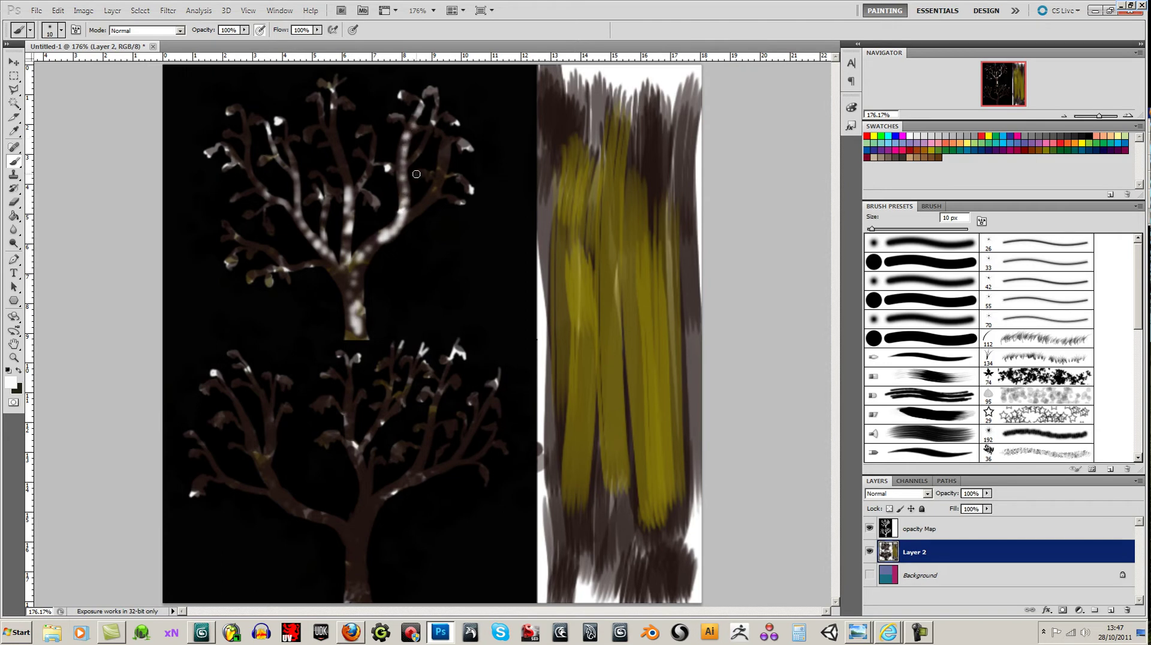
drag(408, 215, 444, 160)
mouse_move(372, 247)
mouse_down()
mouse_move(358, 282)
mouse_move(236, 237)
mouse_up()
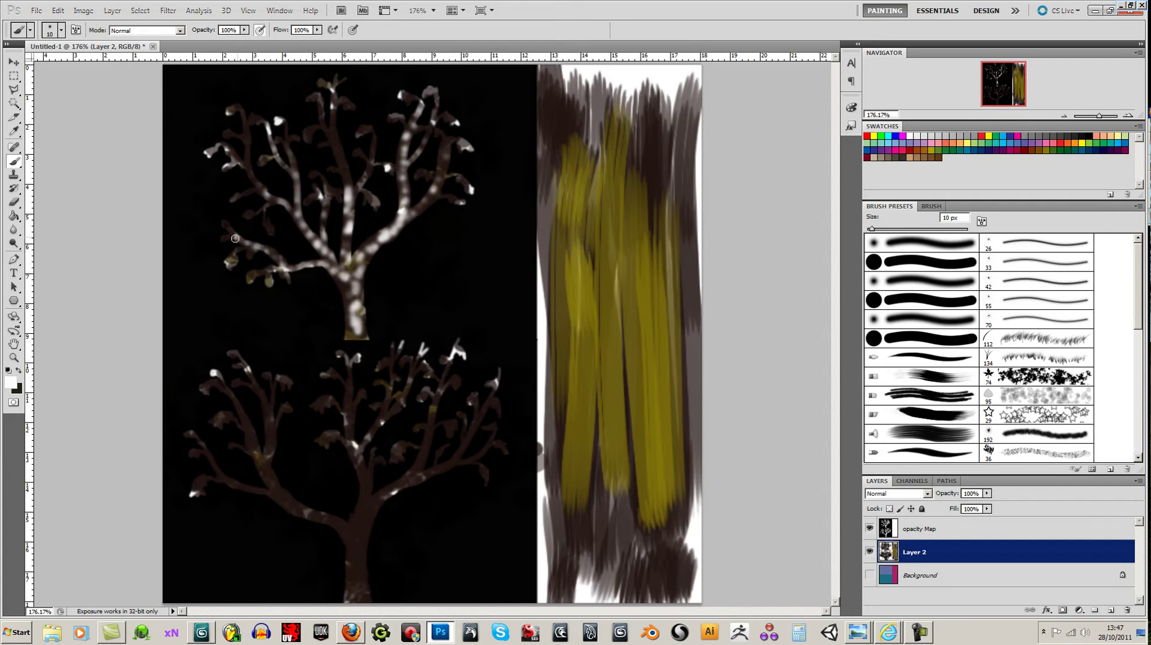
Paint off-white highlight dabs along the trunk and main branches of the lower tree on Layer 2
mouse_move(273, 395)
mouse_down()
mouse_move(268, 480)
mouse_move(349, 530)
mouse_up()
mouse_move(250, 499)
mouse_down()
mouse_move(207, 452)
mouse_move(249, 436)
mouse_move(218, 421)
mouse_up()
mouse_move(366, 479)
mouse_down()
mouse_move(357, 566)
mouse_move(375, 495)
mouse_move(435, 431)
mouse_up()
drag(432, 477, 493, 430)
drag(360, 428, 342, 377)
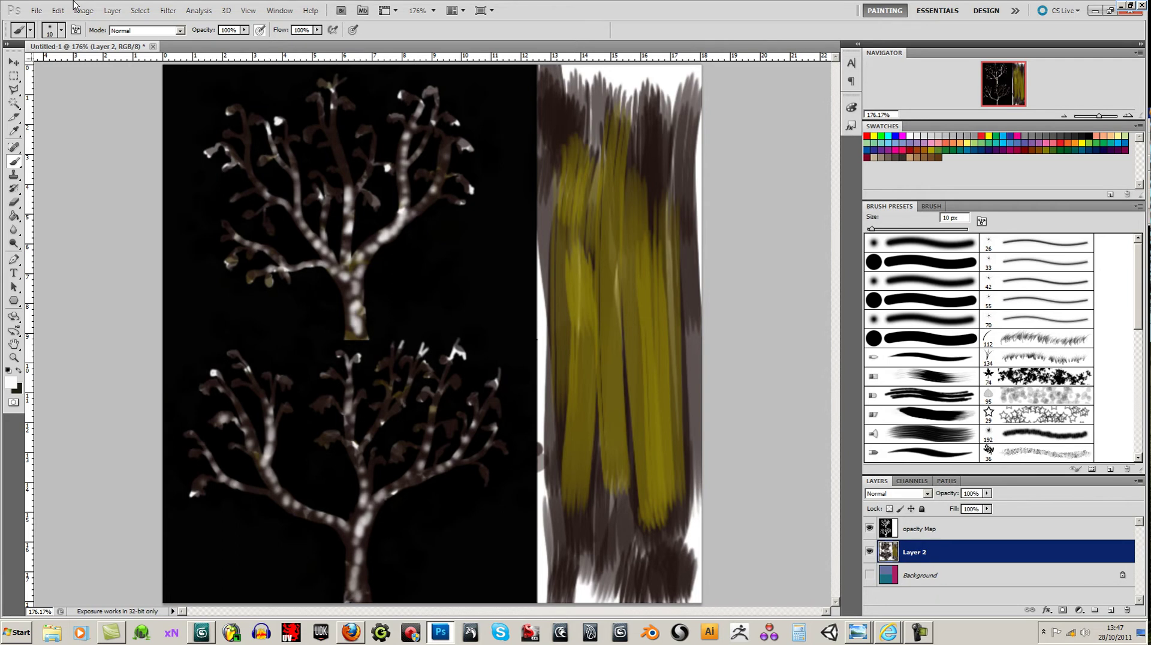
Add a Brightness/Contrast adjustment layer above the opacity Map layer and set its contrast to 4
click(112, 10)
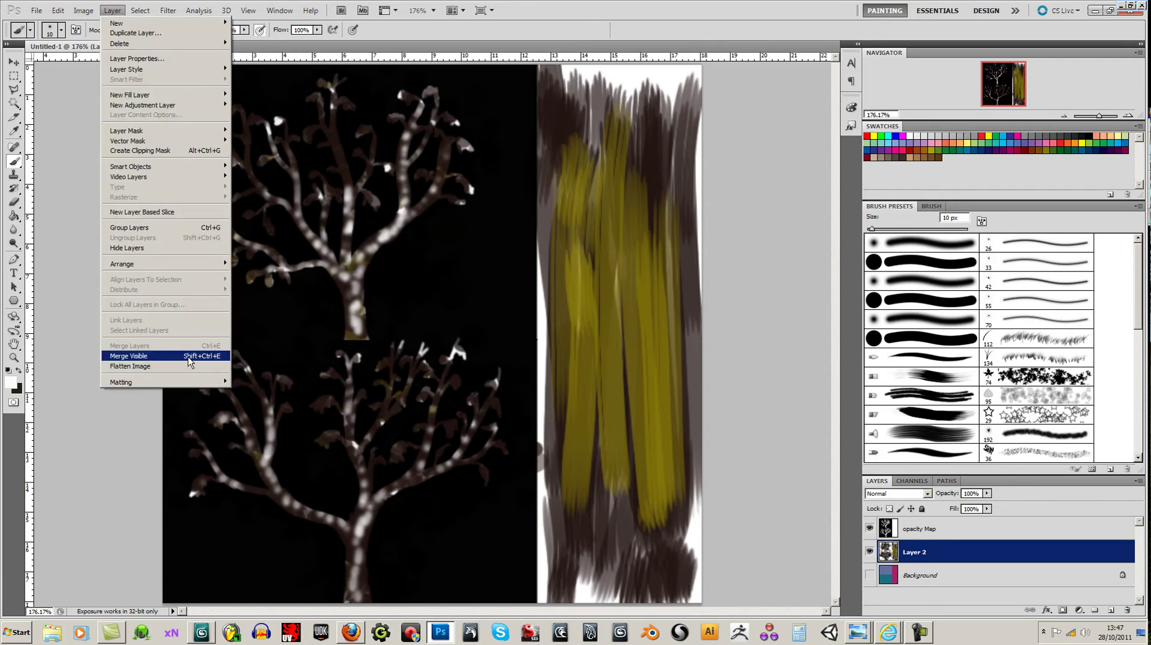
click(48, 304)
click(924, 531)
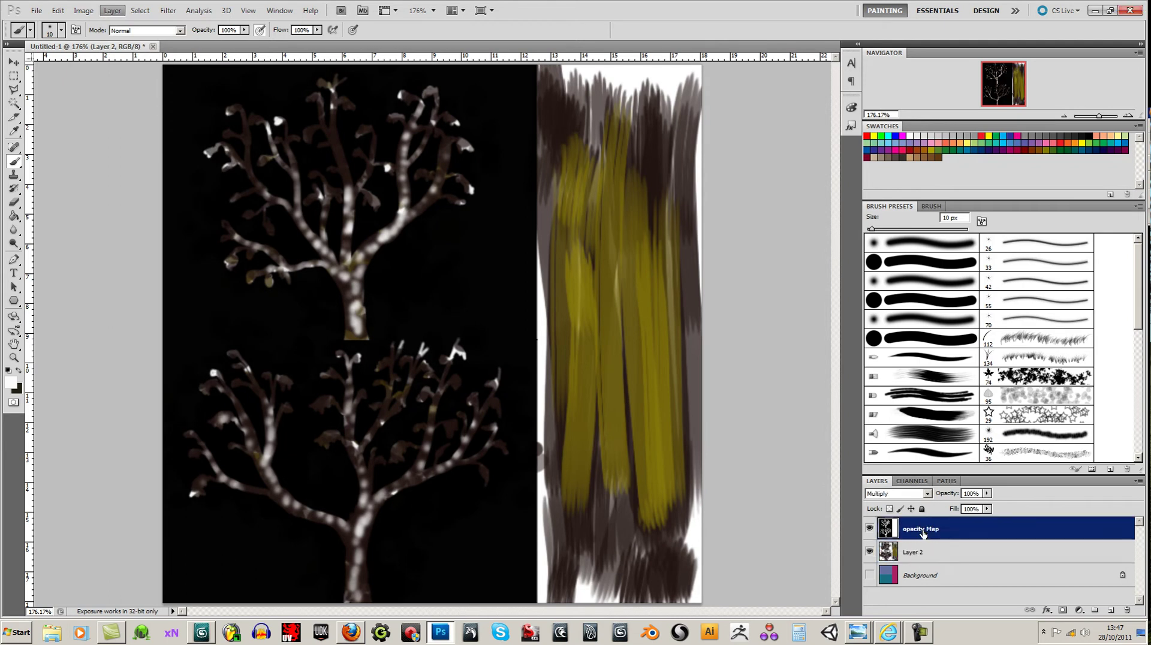
click(83, 11)
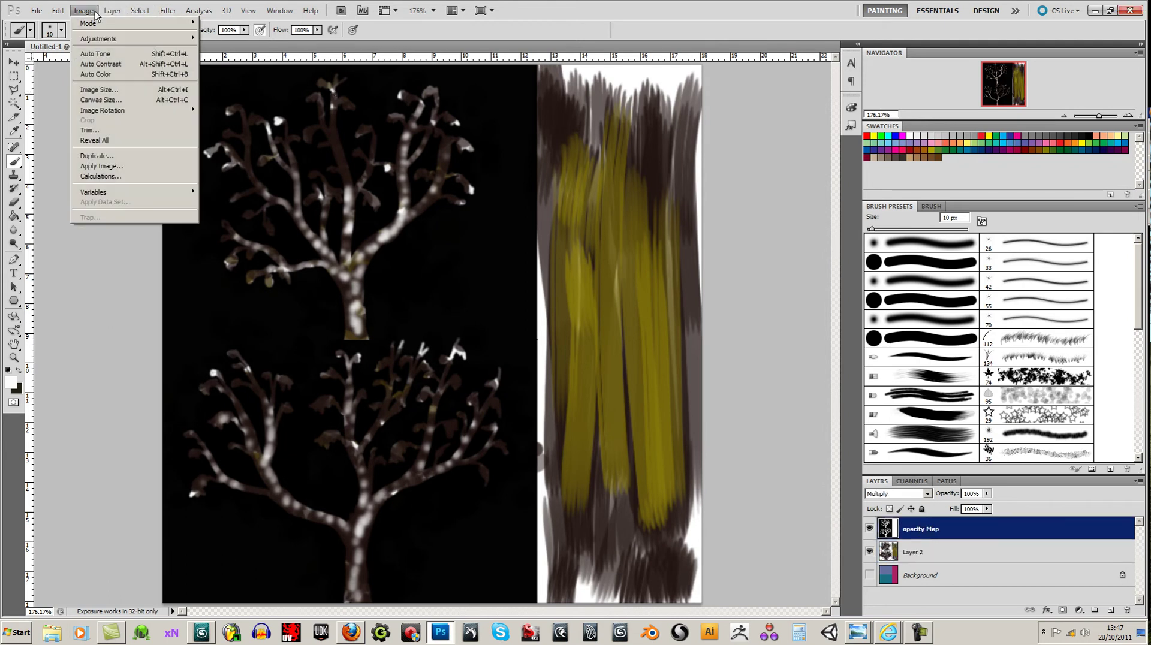
mouse_move(113, 10)
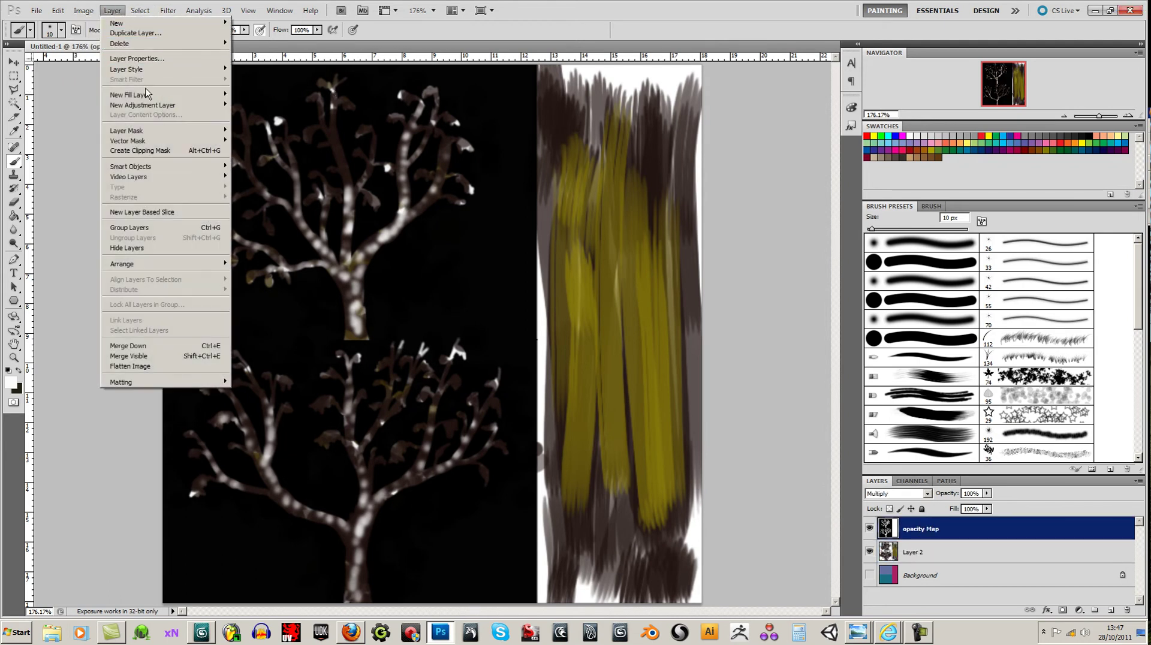
mouse_move(173, 105)
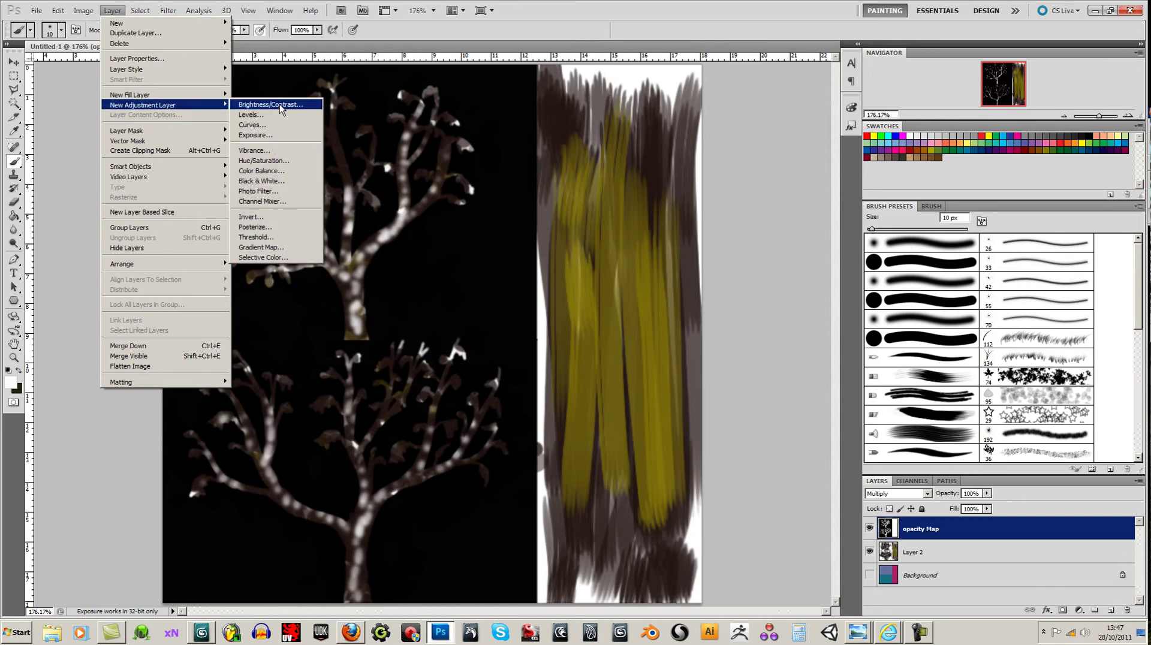
click(268, 104)
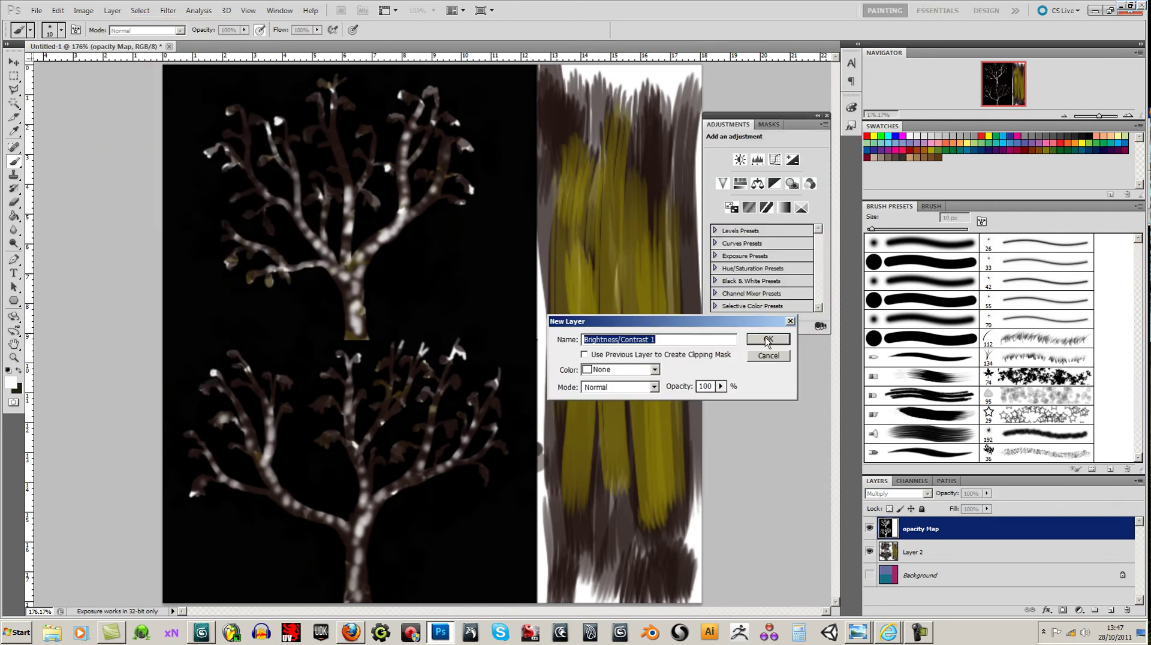
click(767, 339)
drag(767, 189, 770, 191)
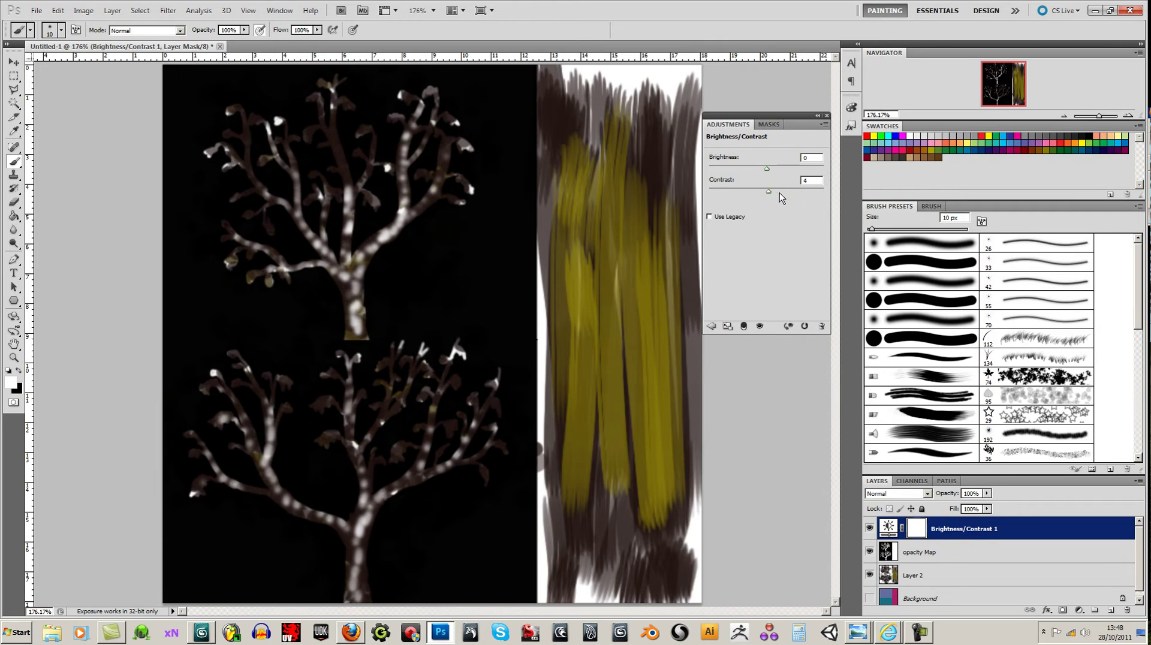
Set the Brightness/Contrast adjustment layer to brightness 40 and contrast 100, and close its settings
drag(810, 188, 760, 168)
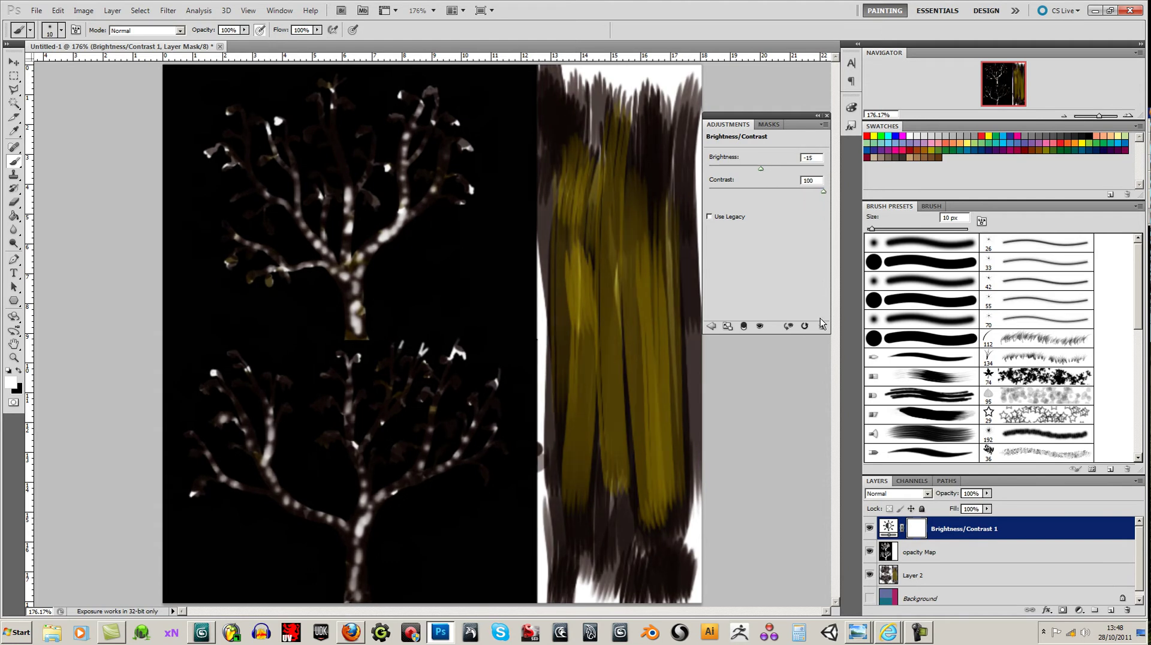
click(782, 168)
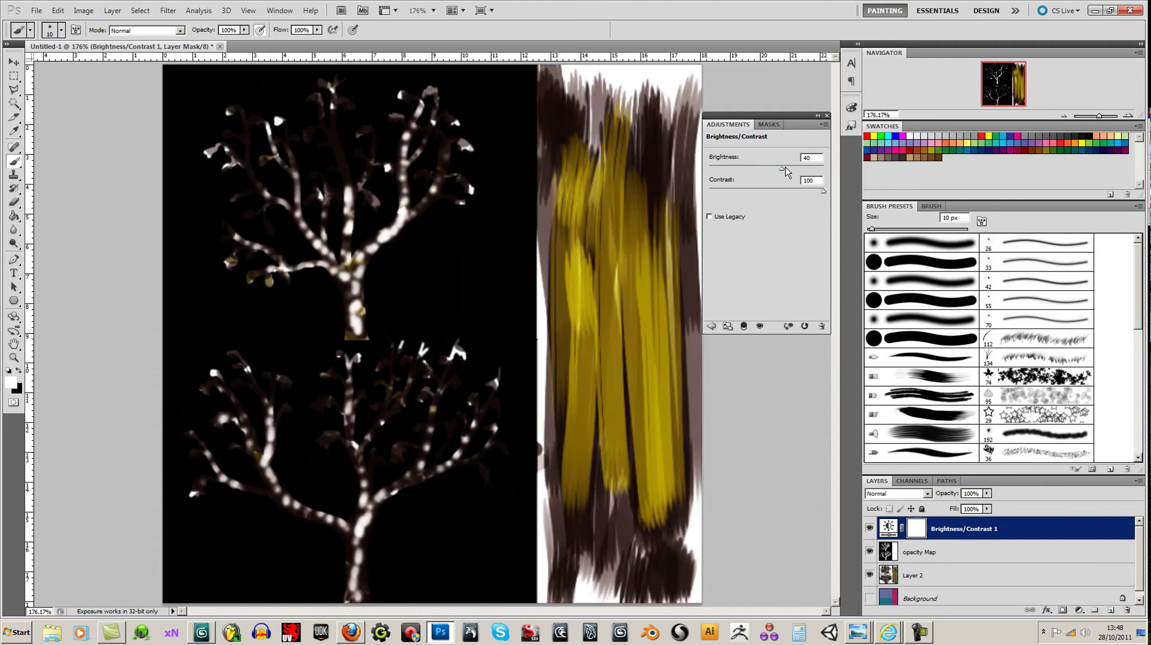
click(826, 116)
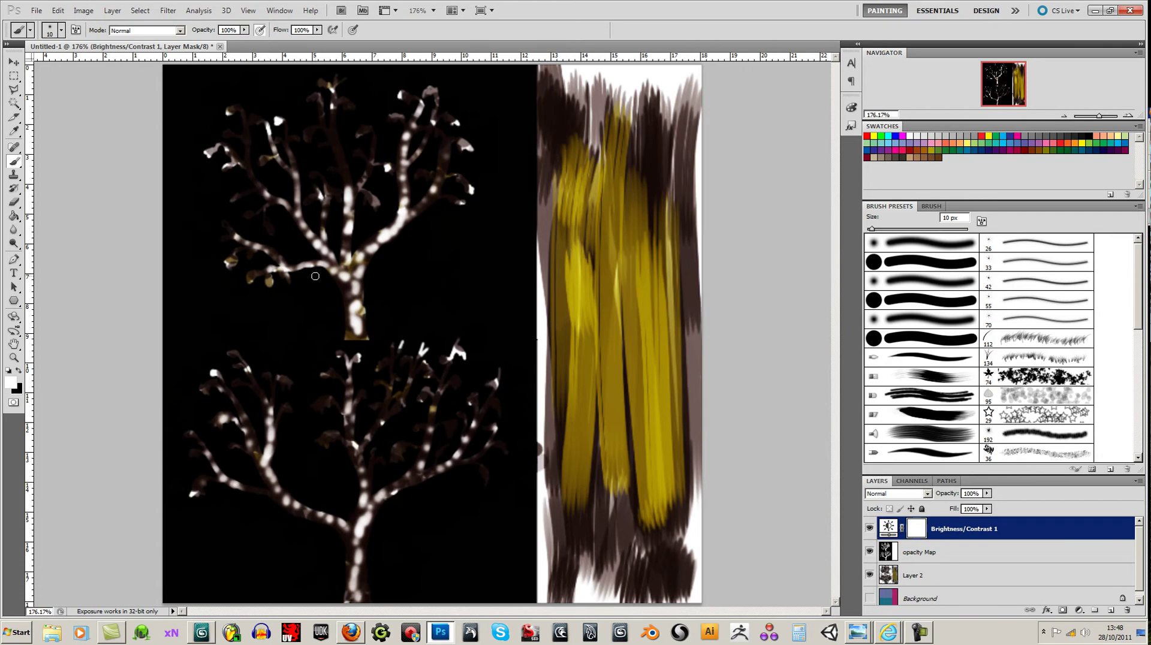
Save the document in Photoshop format as bumpMap in the NinjaProject/trees/tree2 folder on the Desktop
click(32, 7)
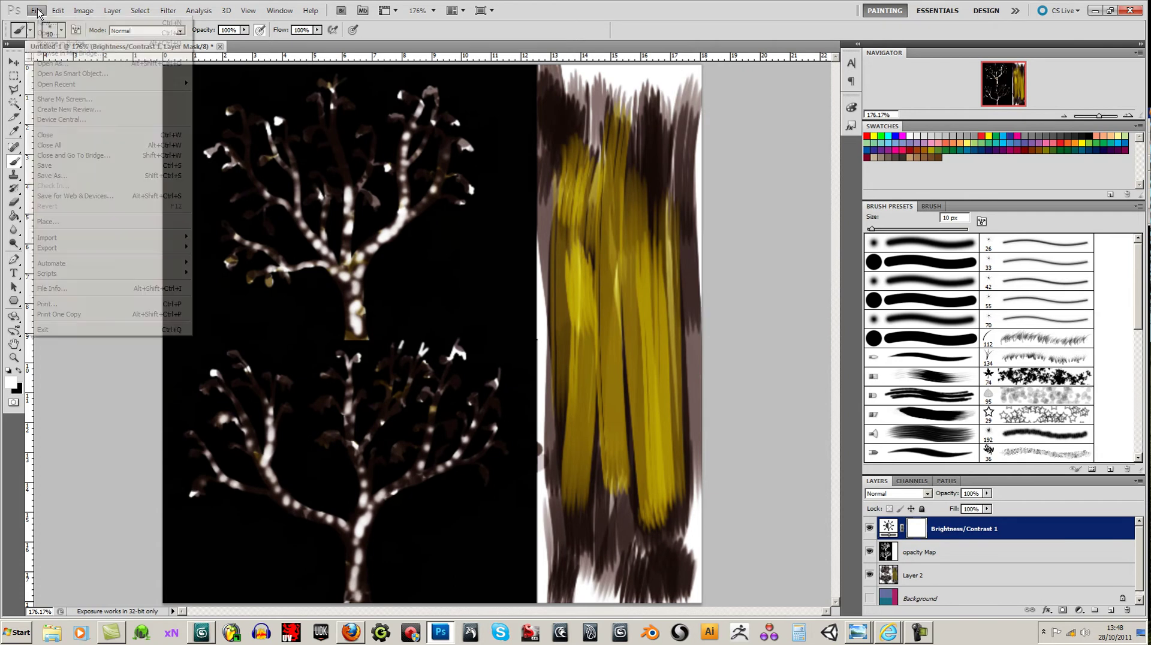
click(69, 176)
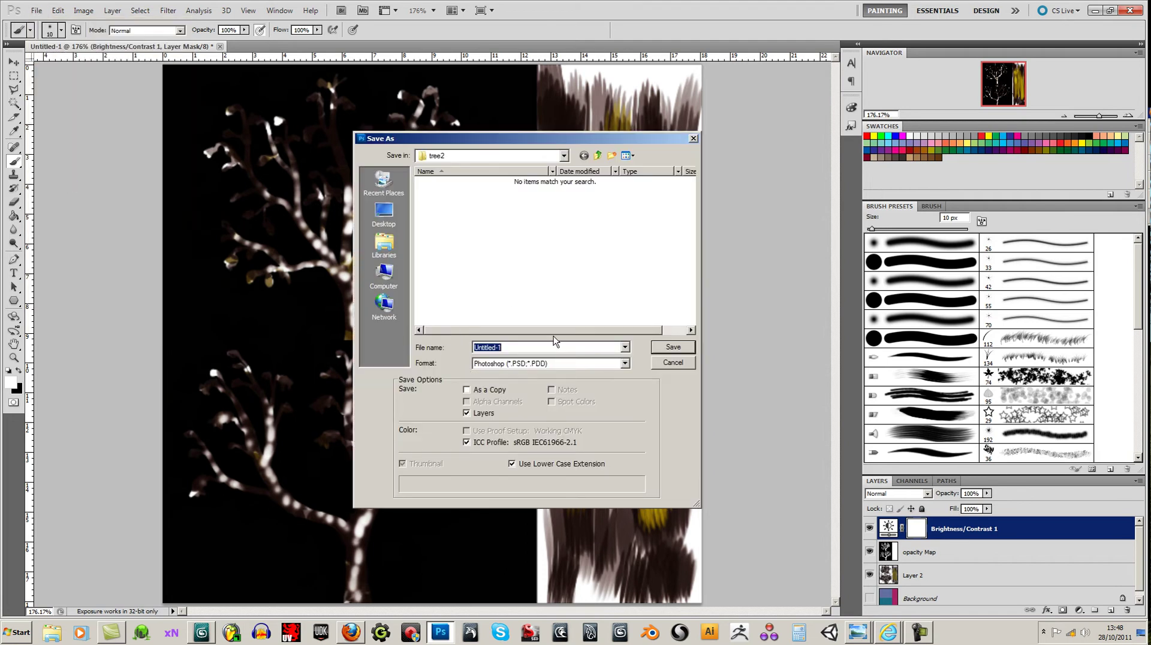
click(393, 213)
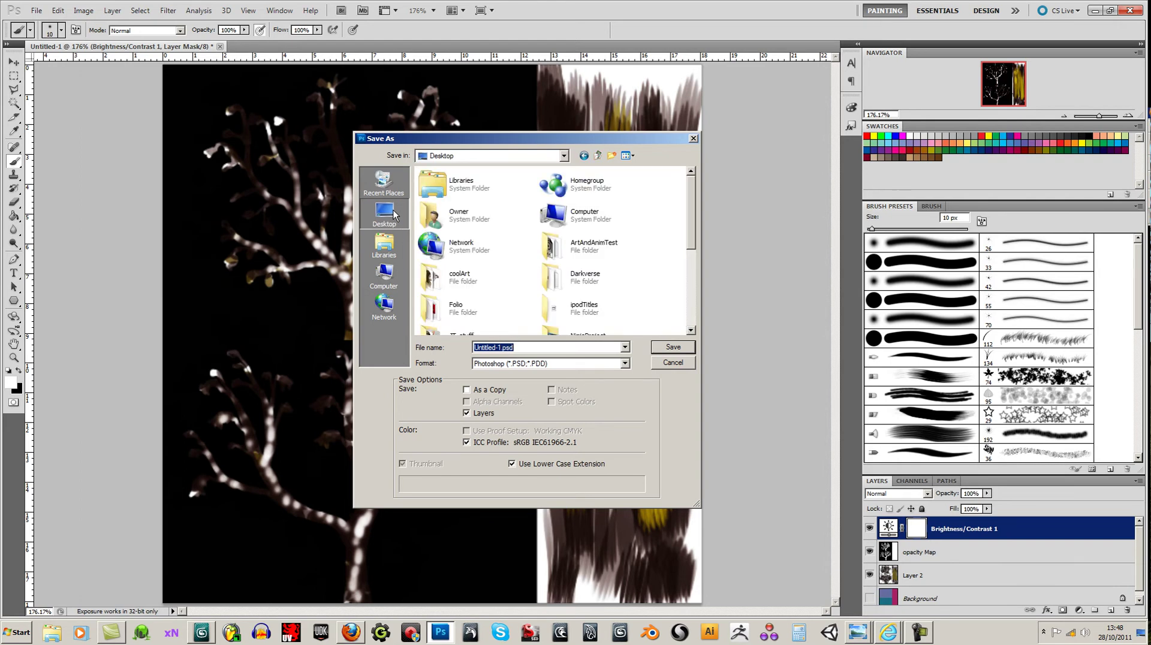
drag(688, 235, 692, 287)
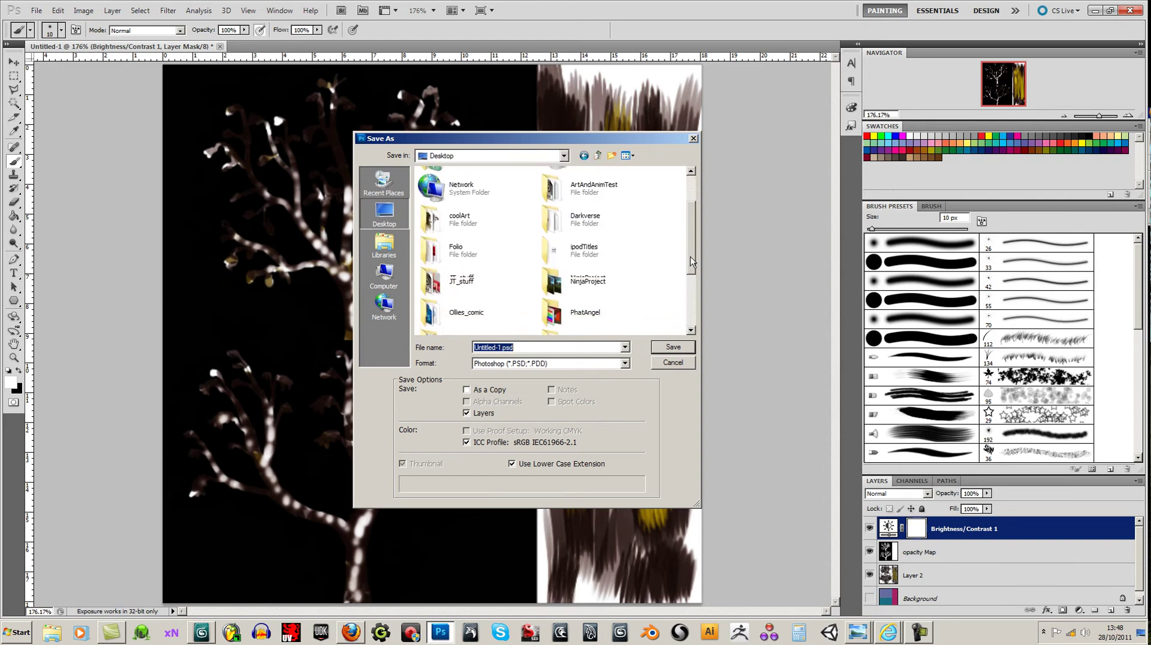
double_click(541, 223)
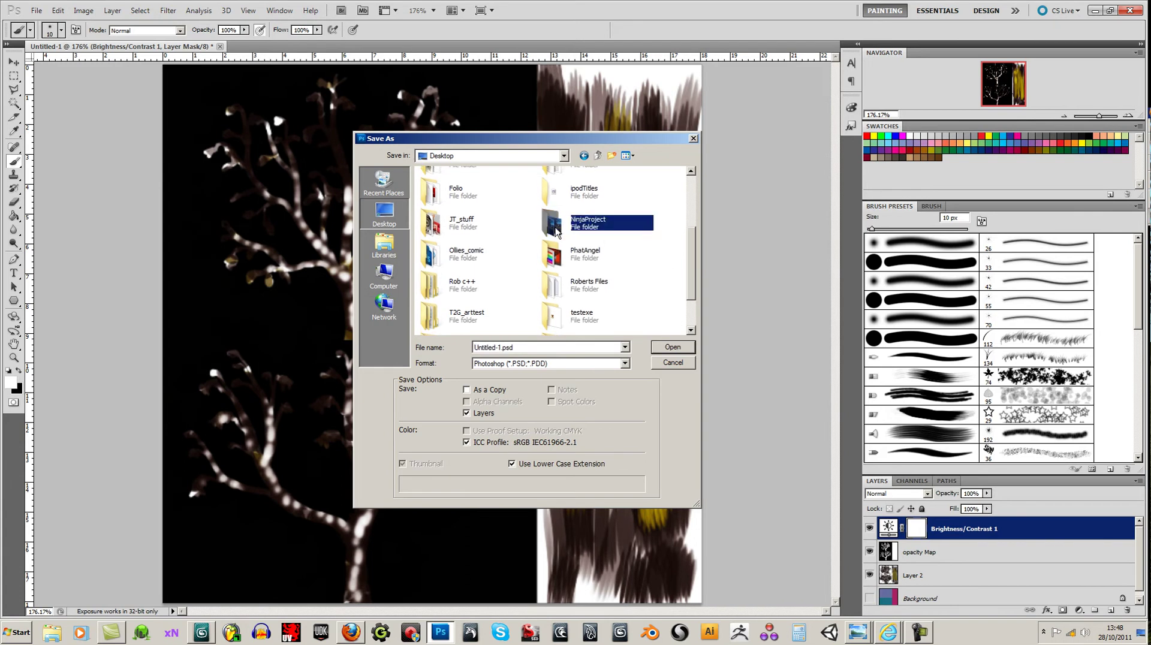
double_click(508, 217)
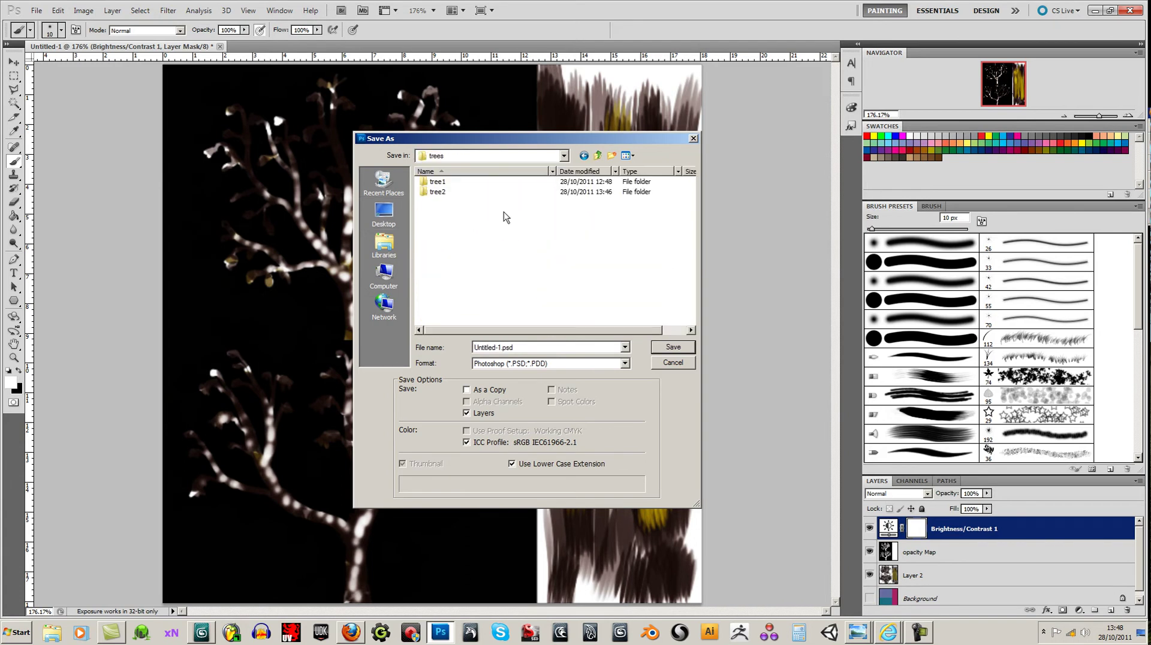
double_click(442, 190)
drag(542, 345, 446, 348)
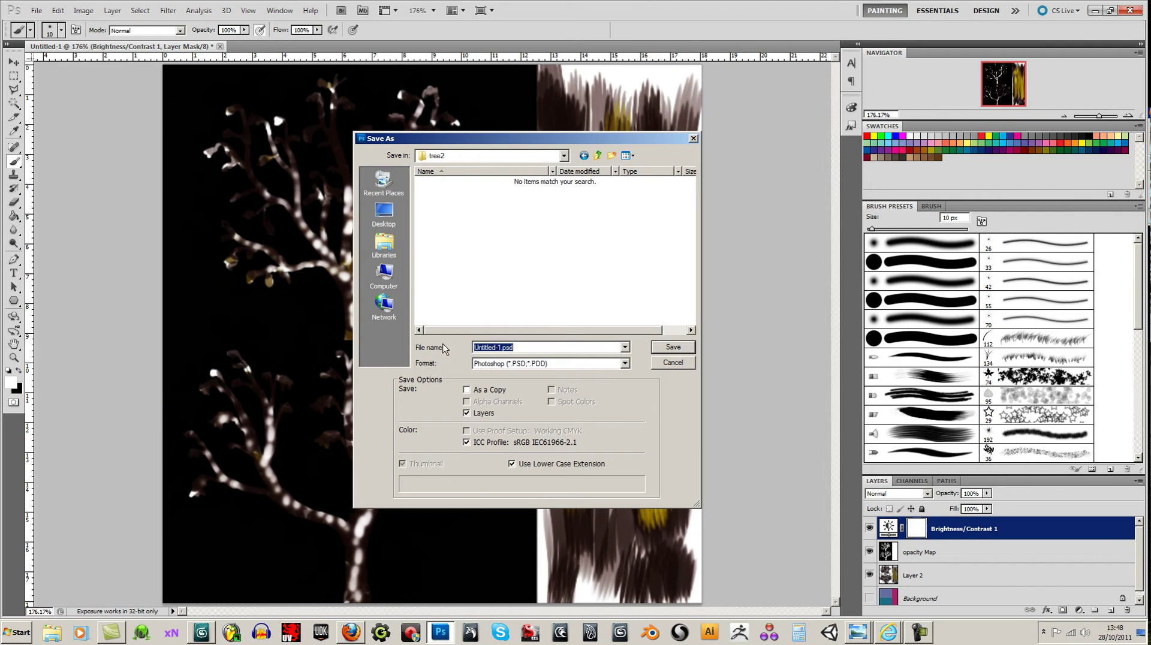
text(bumpMap)
key(Return)
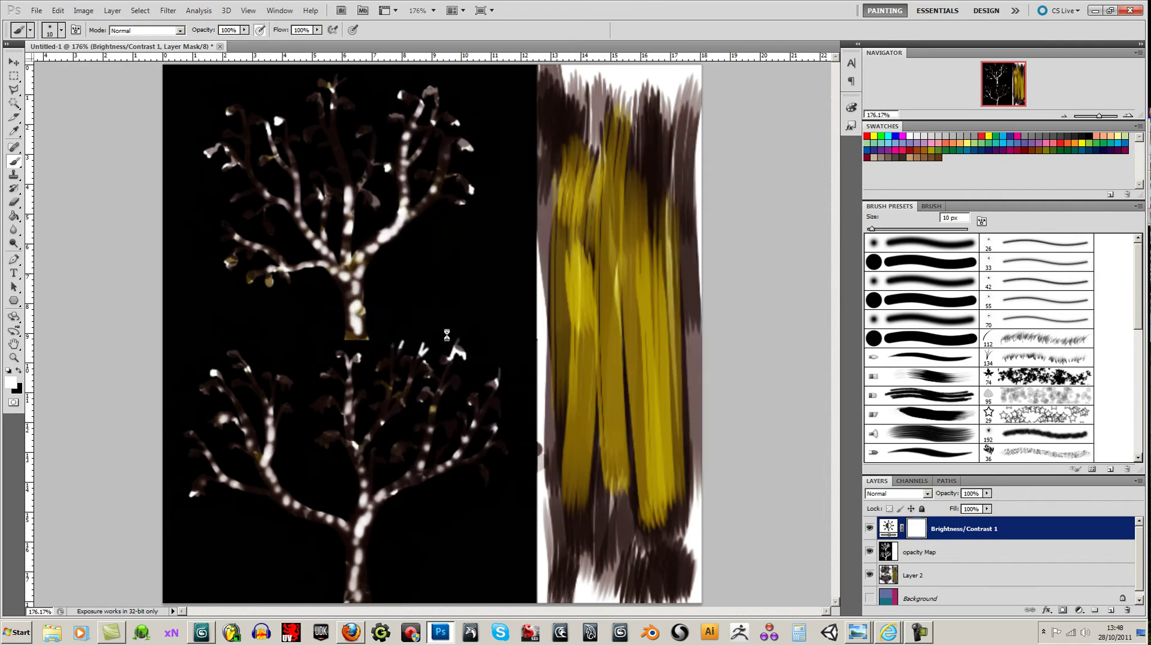
Switch to 3ds Max and create a 60 by 60 plane in the Front view using grid snapping
click(1097, 11)
click(305, 197)
click(1116, 211)
middle_drag(792, 198, 759, 269)
key(s)
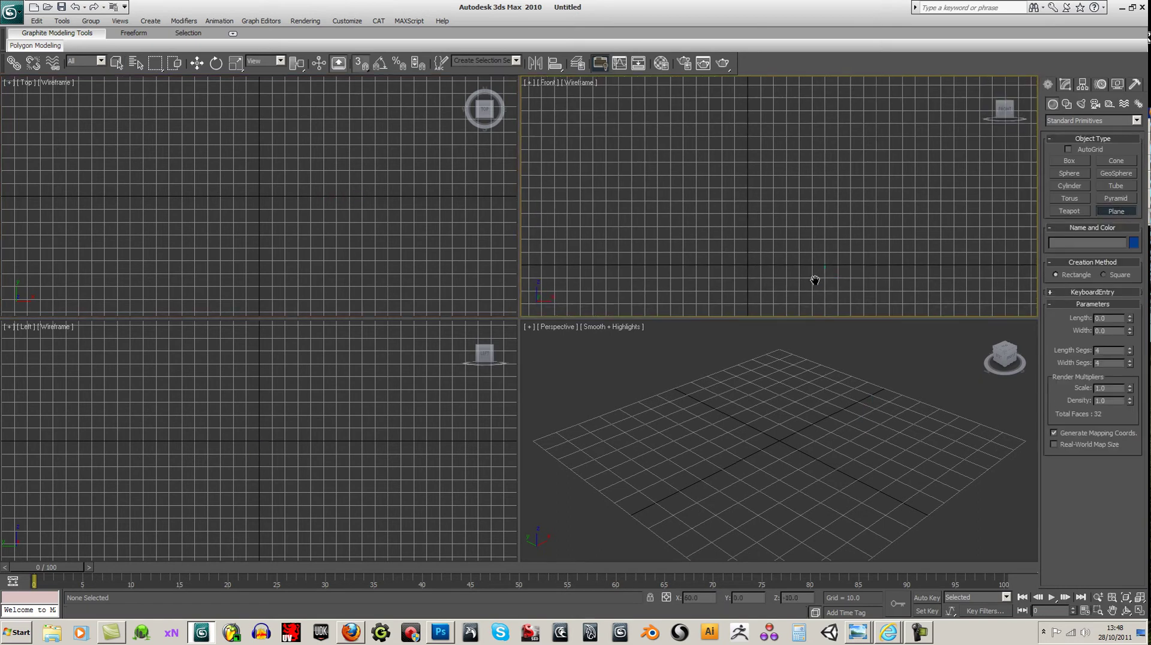
middle_drag(827, 280, 673, 273)
drag(633, 273, 712, 203)
Reduce the plane to 1 length segment and 1 width segment, and turn snapping off
click(1129, 353)
click(1129, 354)
click(1129, 354)
click(1130, 366)
click(1130, 366)
click(1130, 366)
alt+middle_drag(794, 354, 817, 385)
key(s)
middle_drag(908, 397, 899, 404)
Load diffuseMap.png from the tree2 folder as the diffuse colour bitmap of the first material
click(660, 68)
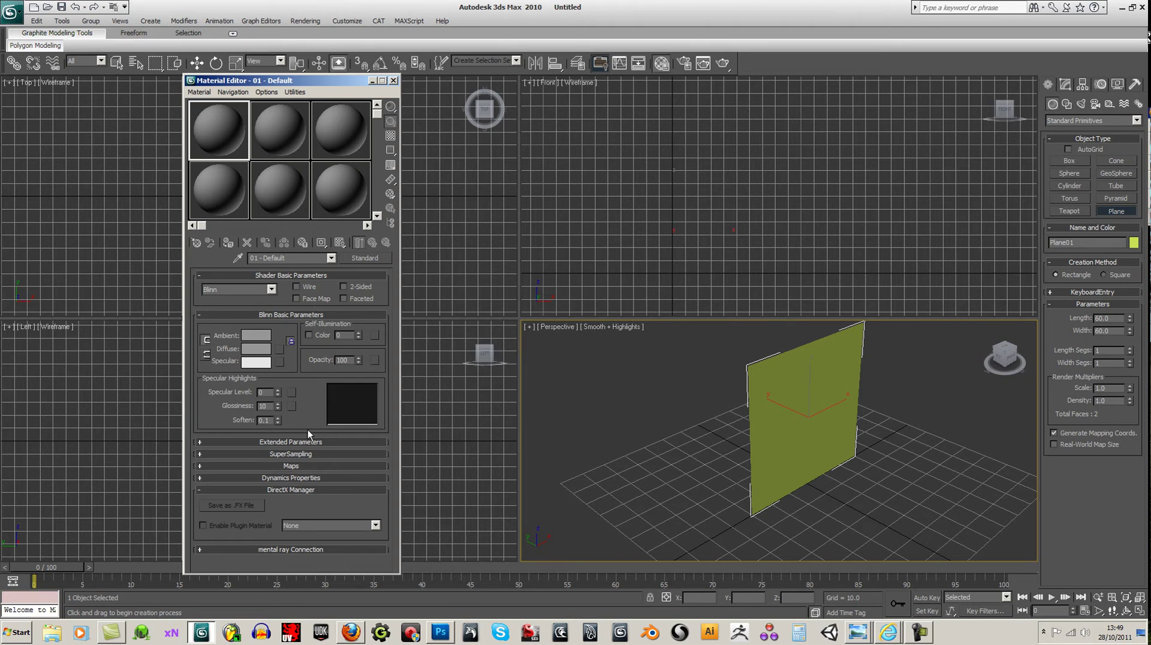
click(294, 467)
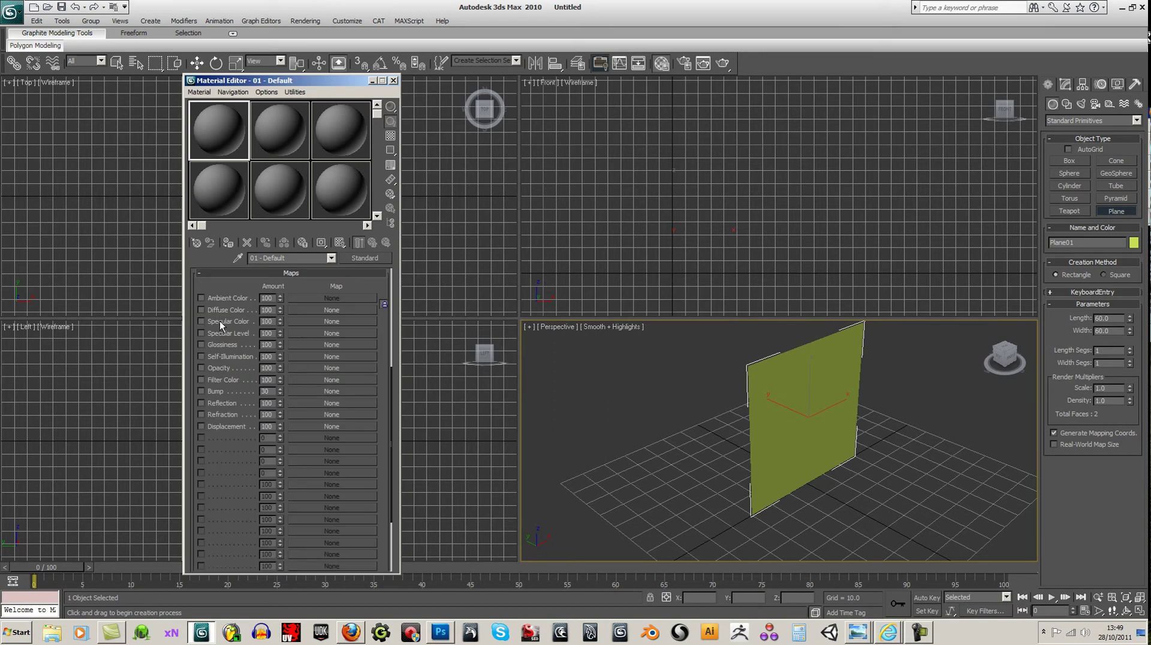
click(322, 310)
click(371, 93)
double_click(371, 93)
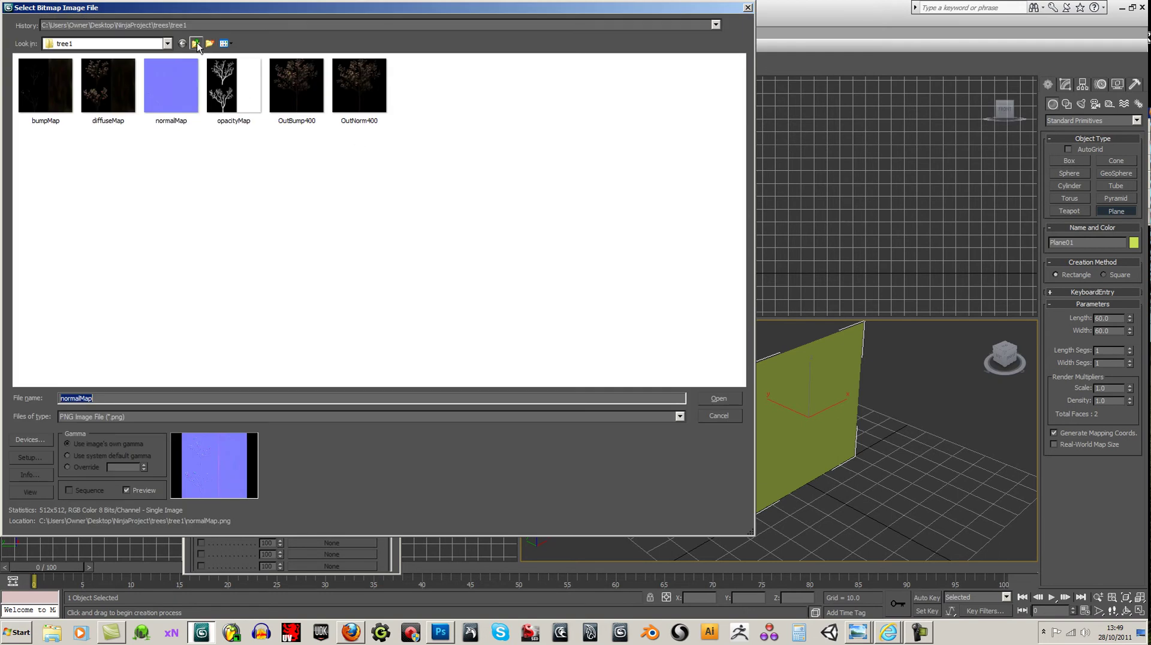
click(198, 45)
click(35, 70)
click(35, 81)
double_click(35, 80)
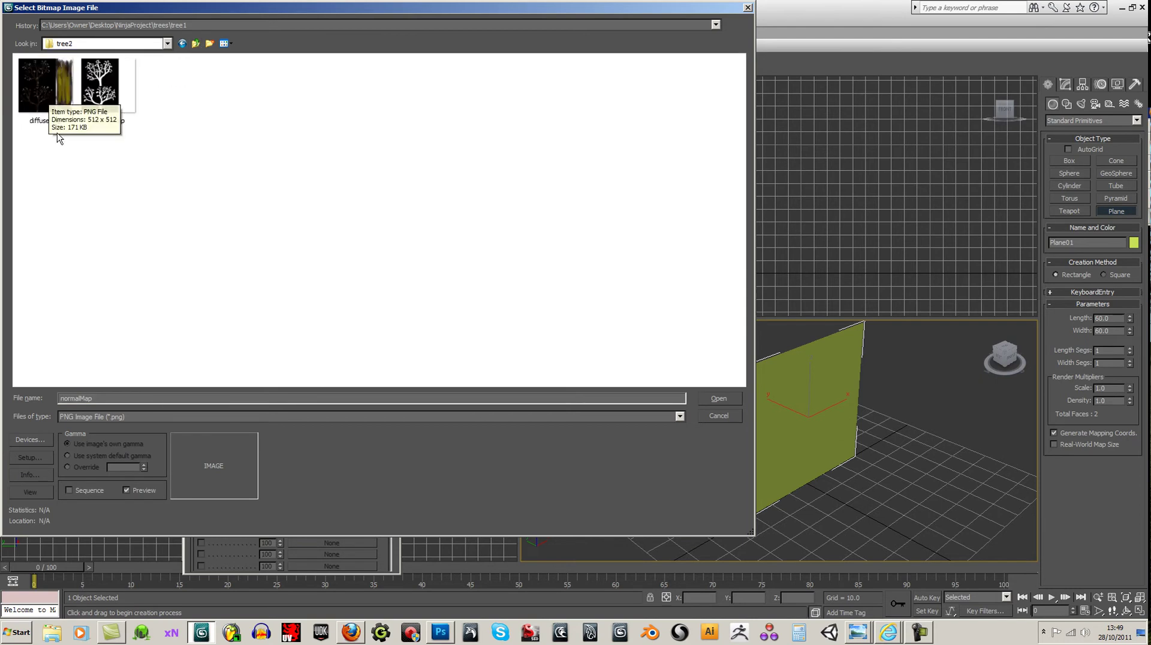
click(48, 90)
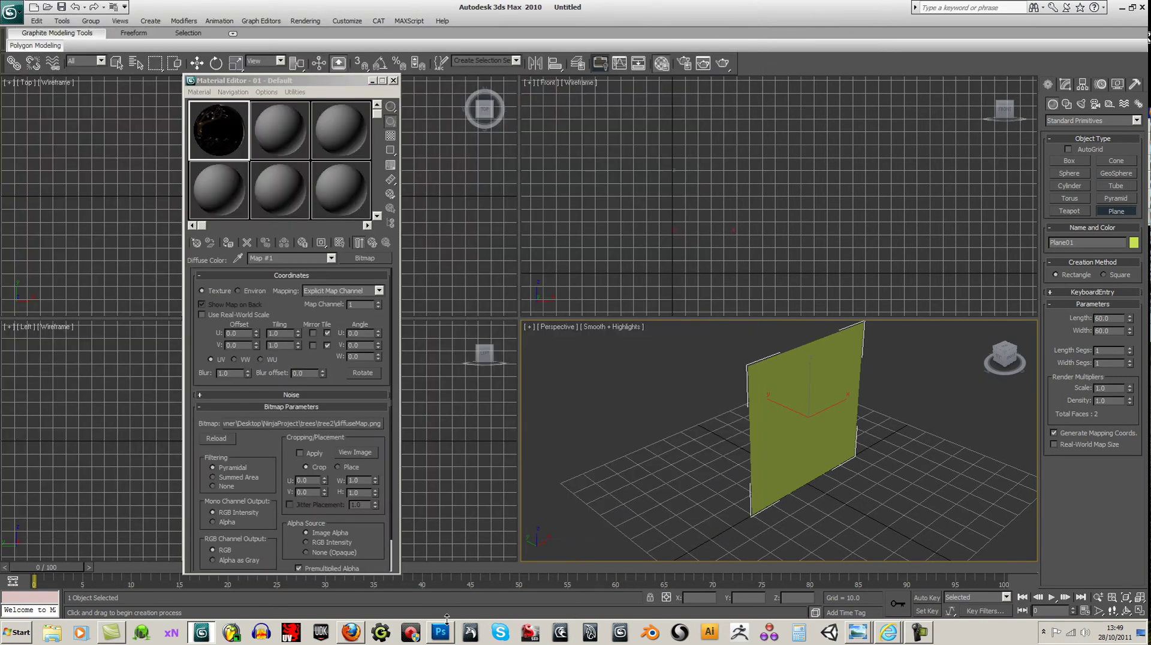
Switch to Photoshop and save the bump map as the non-interlaced PNG bumpMap in the tree2 folder
click(444, 634)
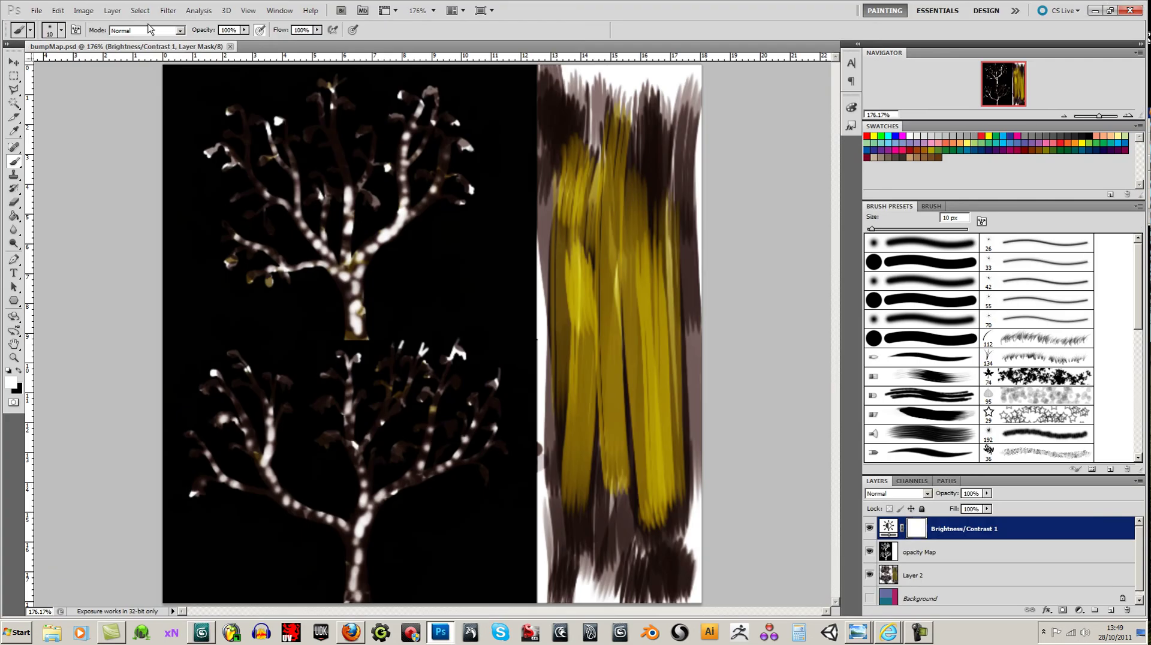
click(36, 10)
click(70, 176)
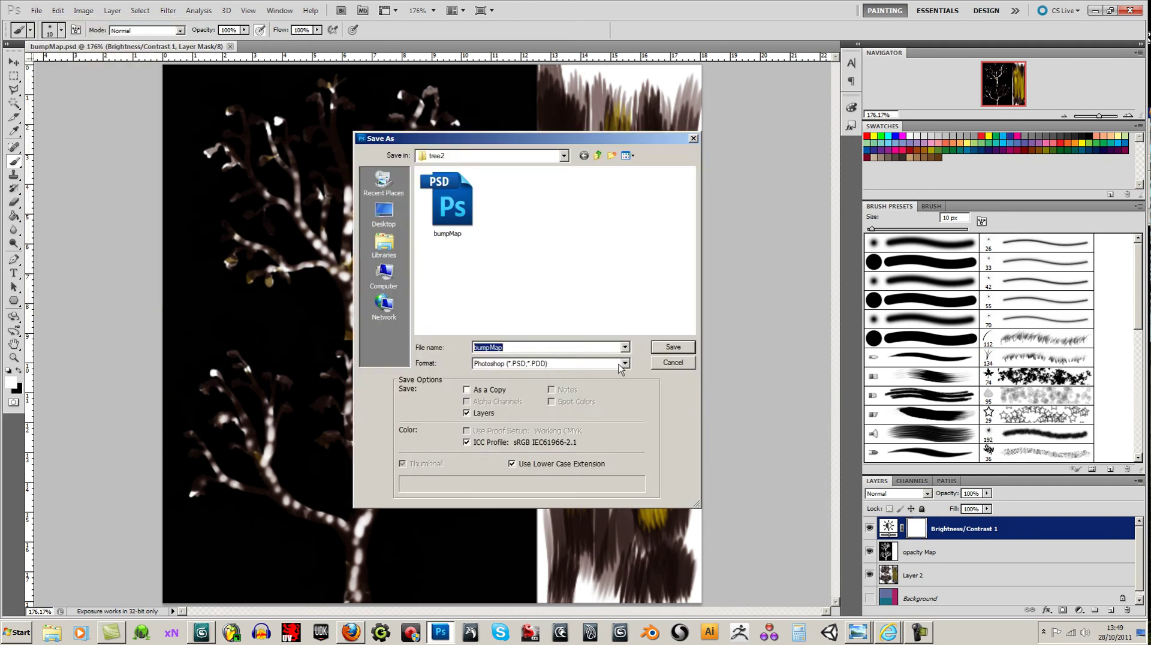
click(625, 363)
click(570, 498)
click(673, 348)
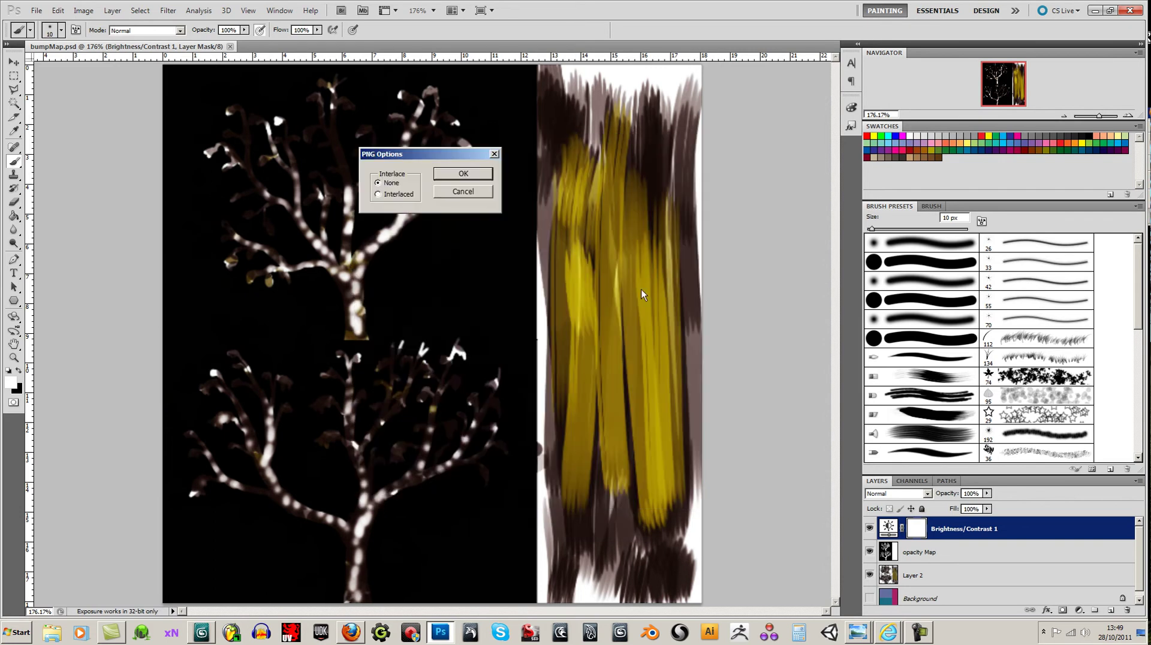
click(474, 173)
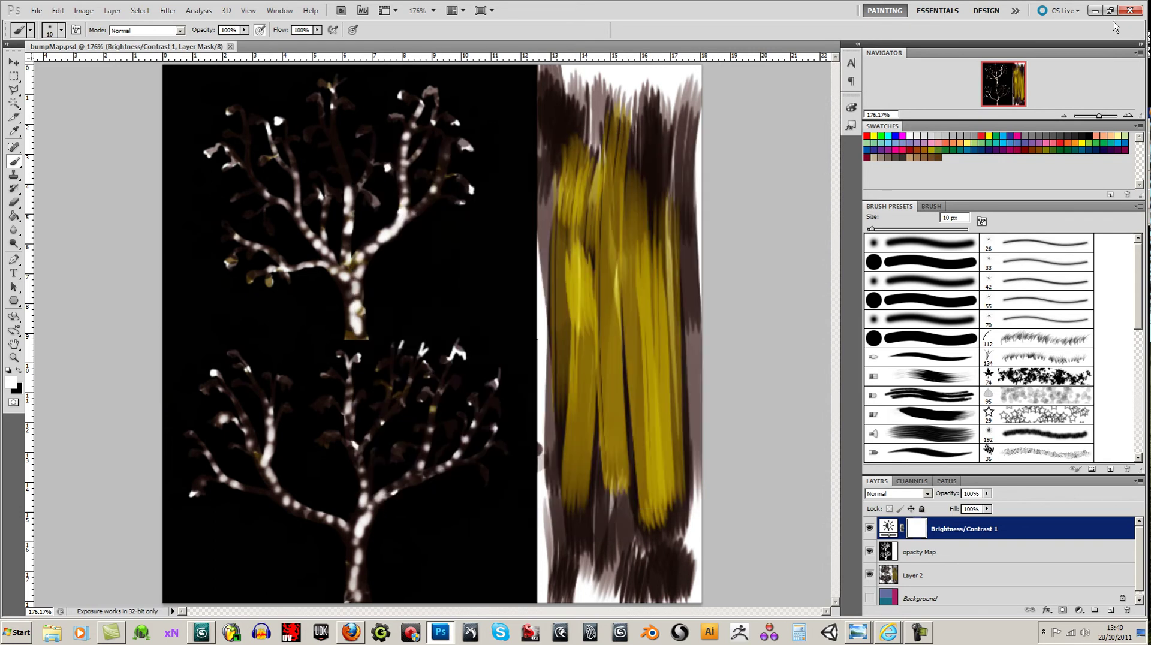
Switch back to 3ds Max and apply the material to the plane with its diffuse map shown in the viewport
click(1095, 11)
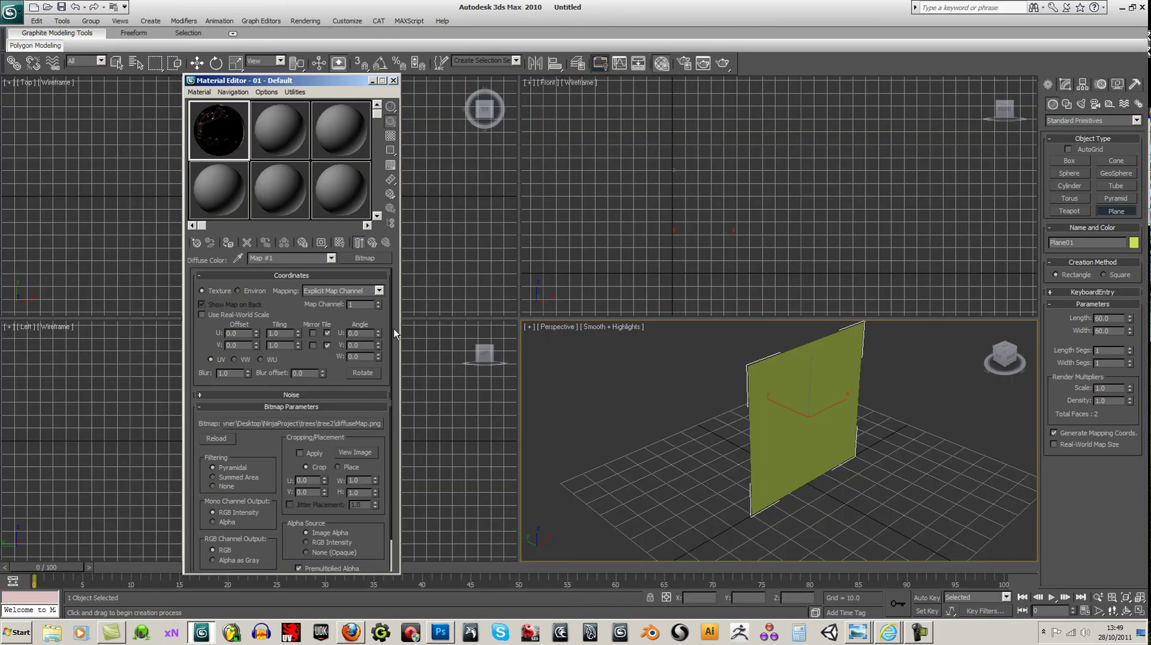
click(342, 243)
middle_drag(891, 429, 876, 431)
drag(1002, 357, 983, 352)
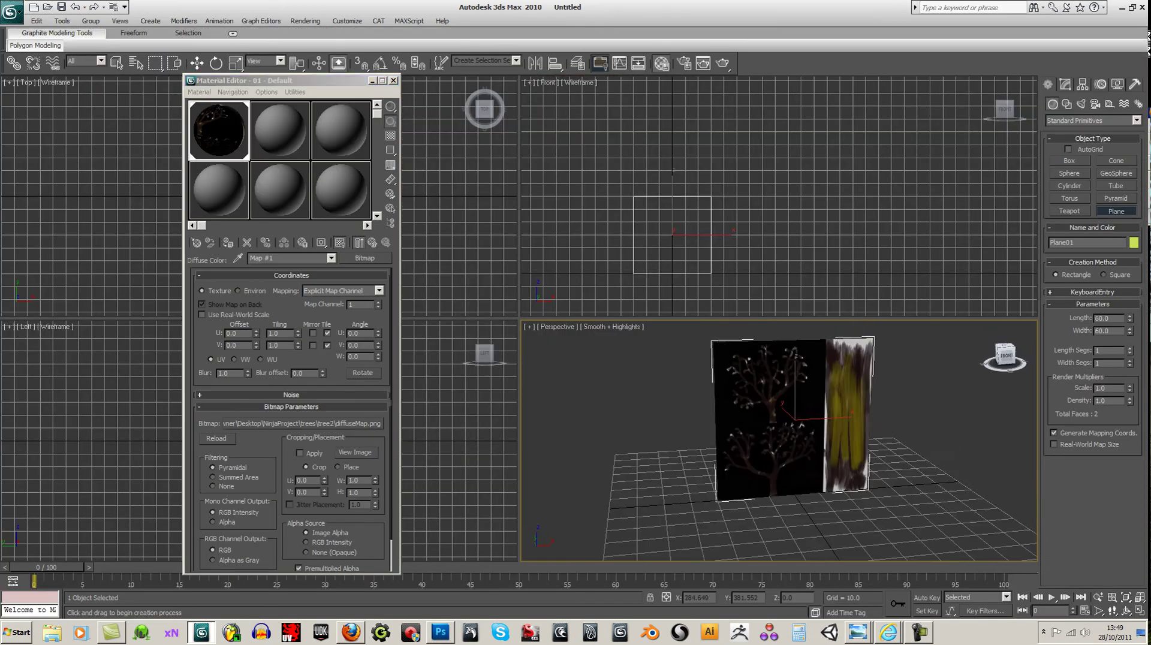
Add an Unwrap UVW modifier to the plane and display diffuseMap.png as the UV editor background
click(1066, 84)
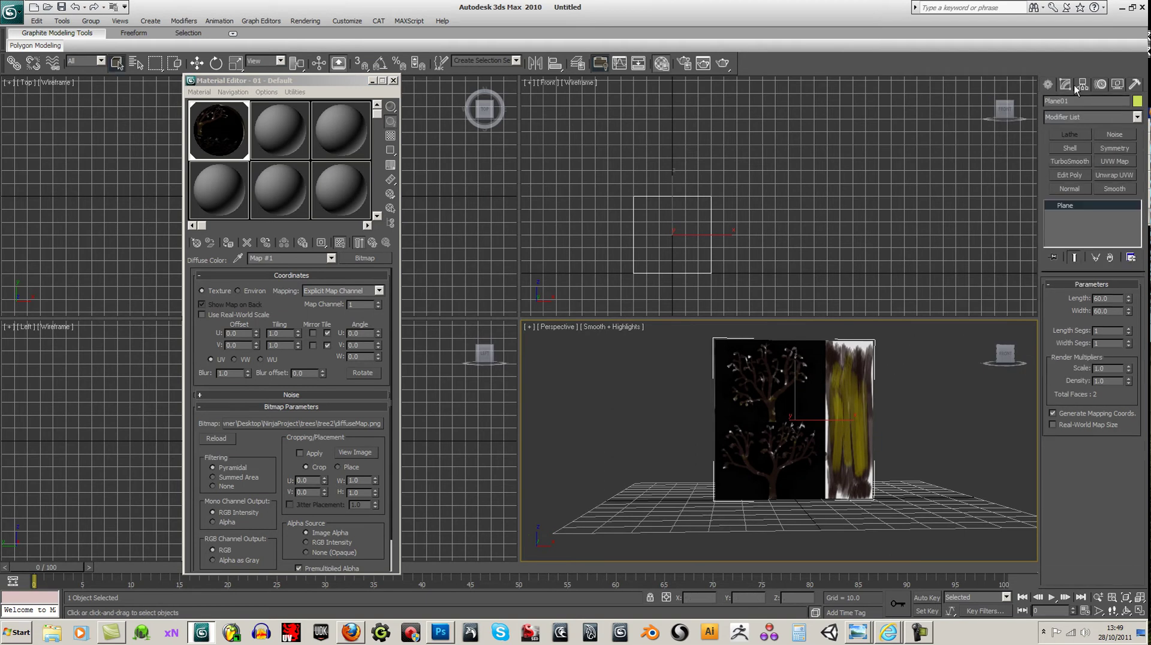
click(1124, 176)
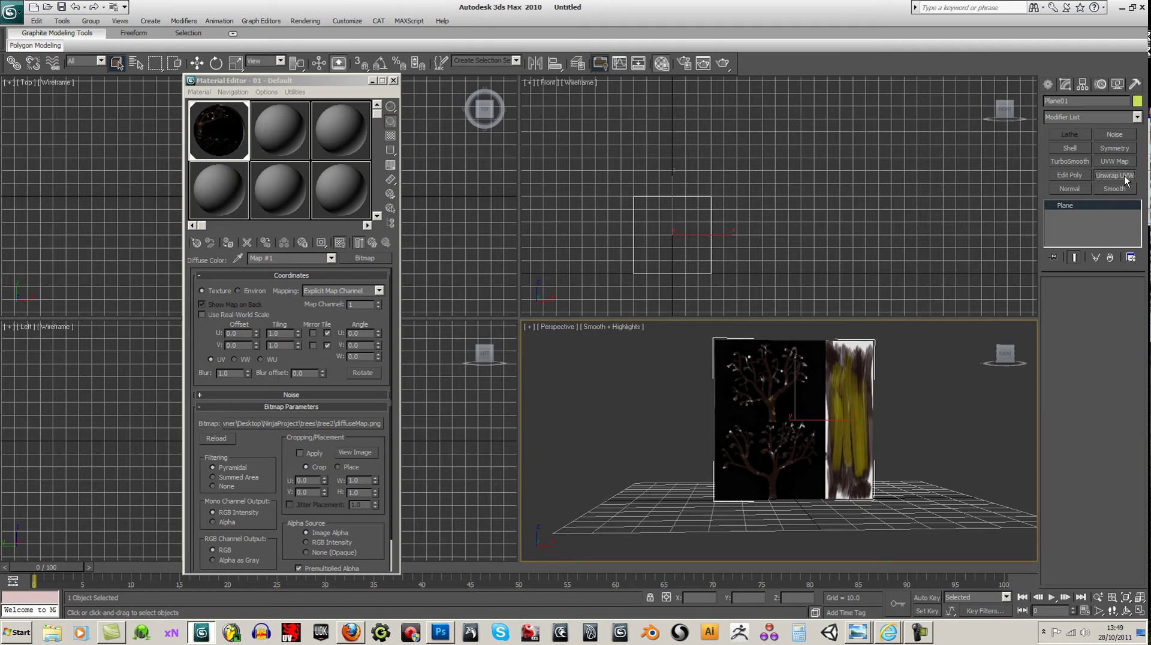
click(1098, 427)
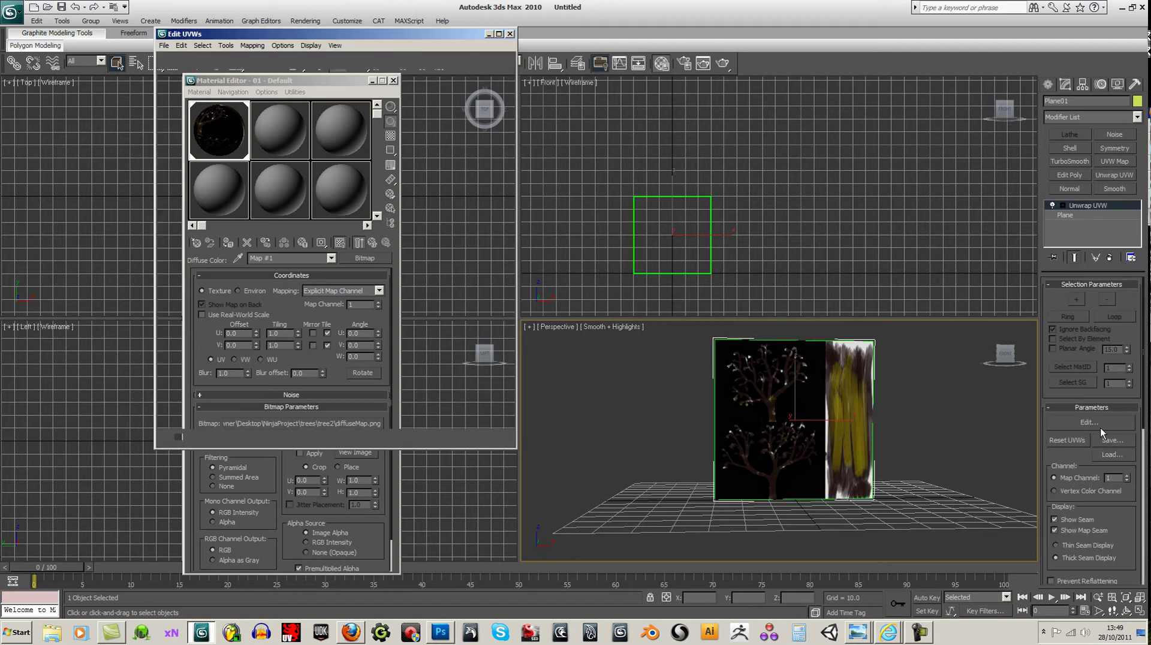
click(502, 59)
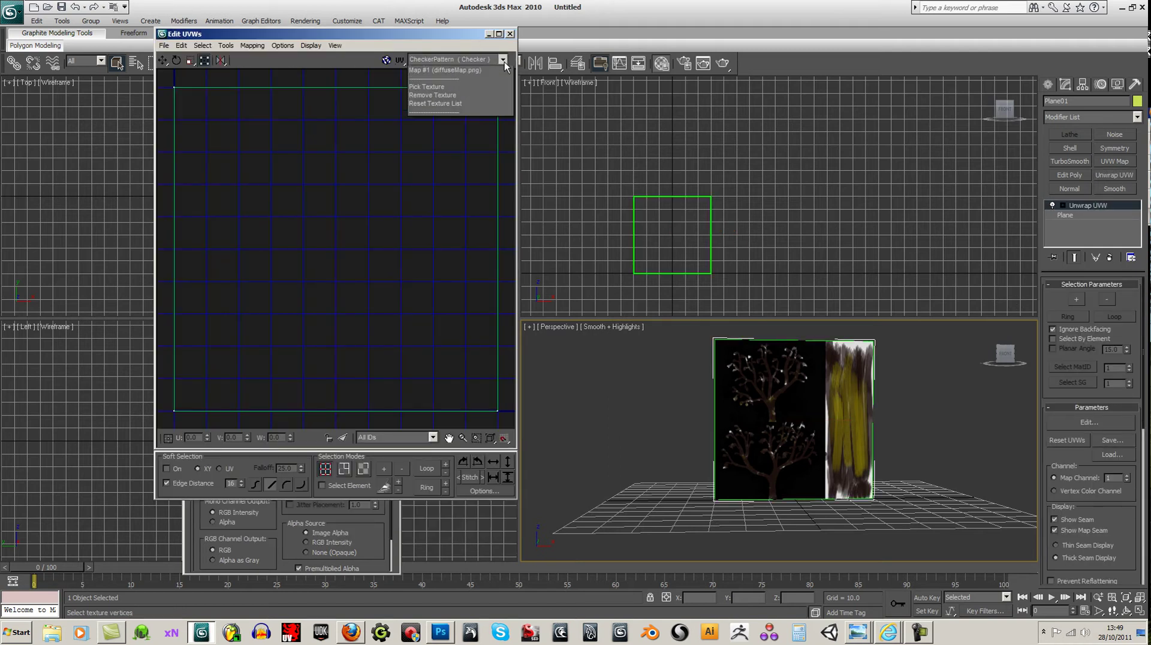
click(432, 80)
click(387, 60)
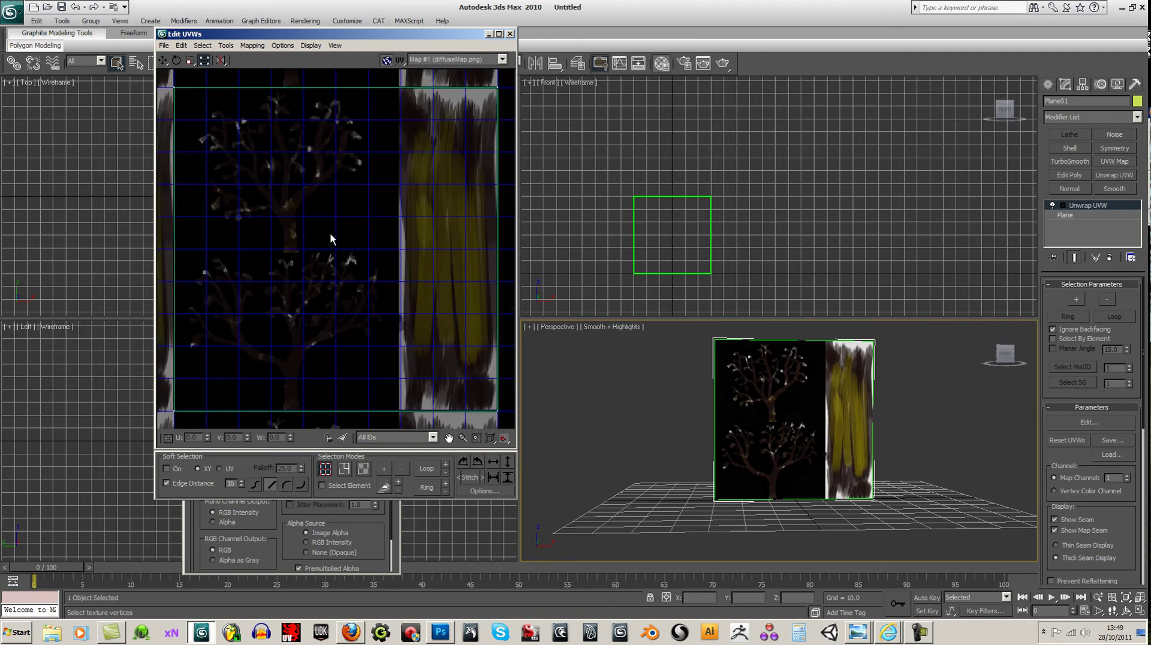
scroll(328, 300, down, 4)
Scale and move the plane's UV face so it frames only the upper tree of the texture
click(362, 468)
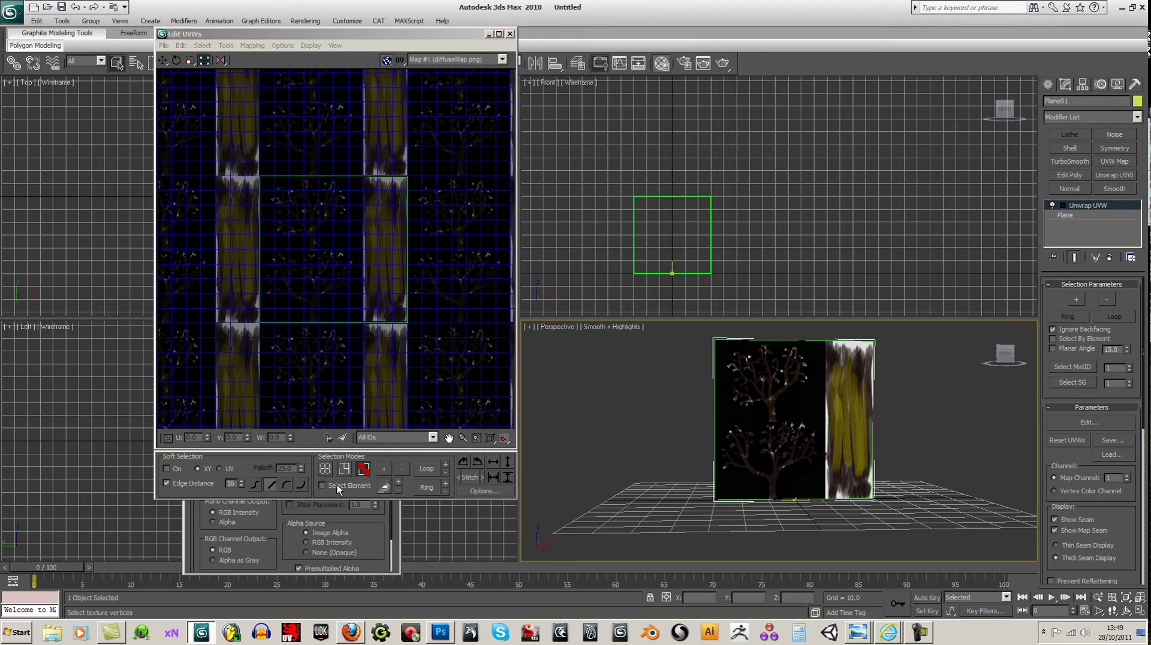
click(295, 226)
drag(407, 325, 358, 251)
scroll(353, 249, up, 3)
middle_drag(337, 243, 413, 307)
drag(381, 270, 383, 266)
drag(437, 298, 437, 307)
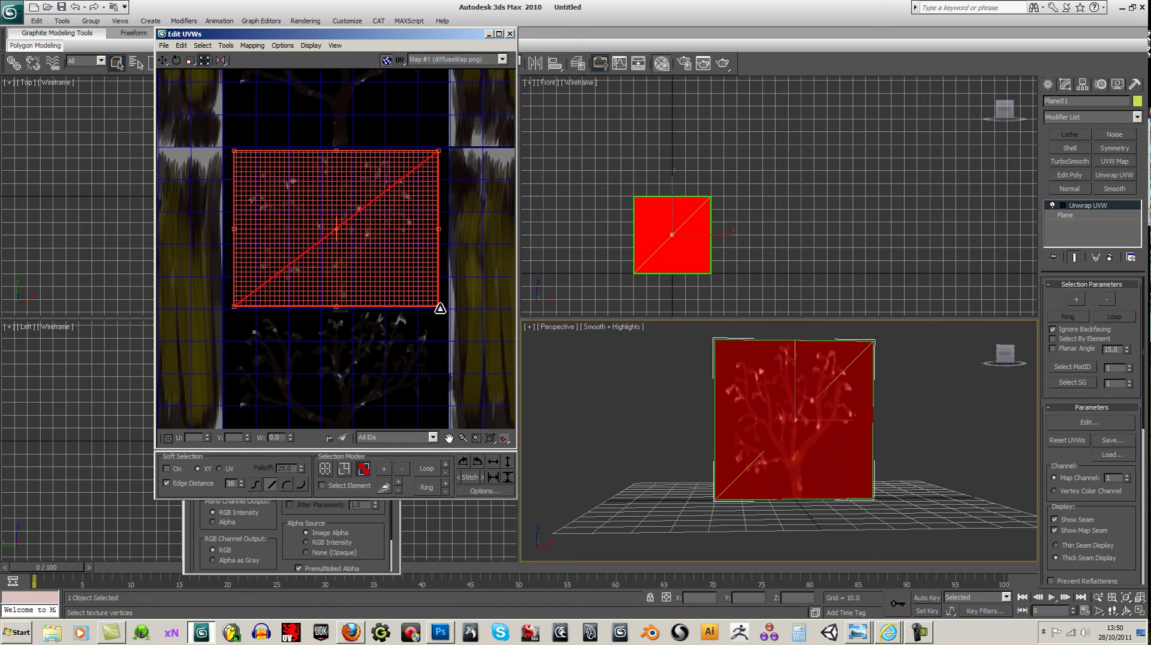
click(911, 382)
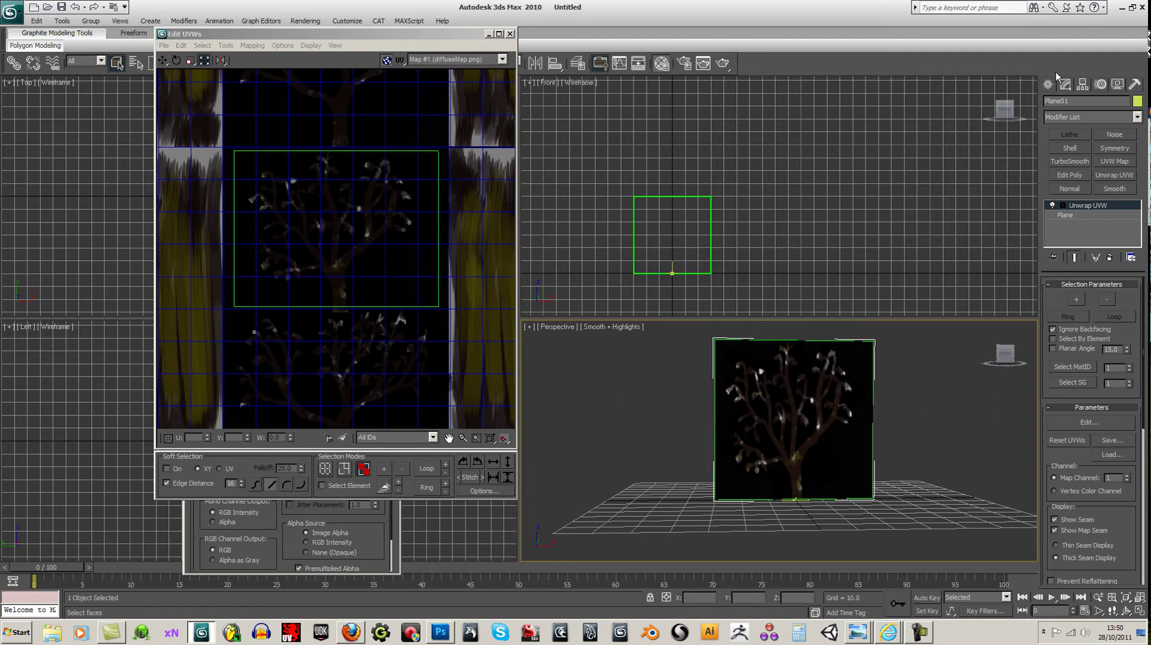
Collapse the plane's stack down to Unwrap UVW, deselect the plane and close the Material Editor
right_click(1095, 206)
click(1095, 211)
click(1105, 232)
right_click(1074, 206)
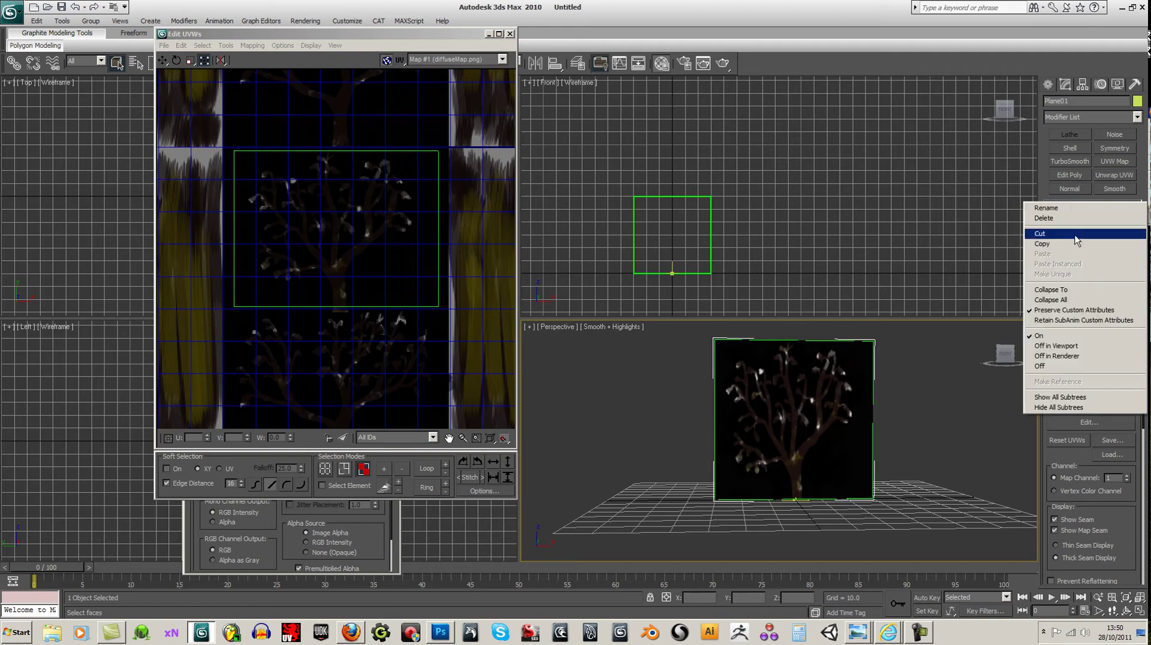
click(1055, 289)
click(630, 362)
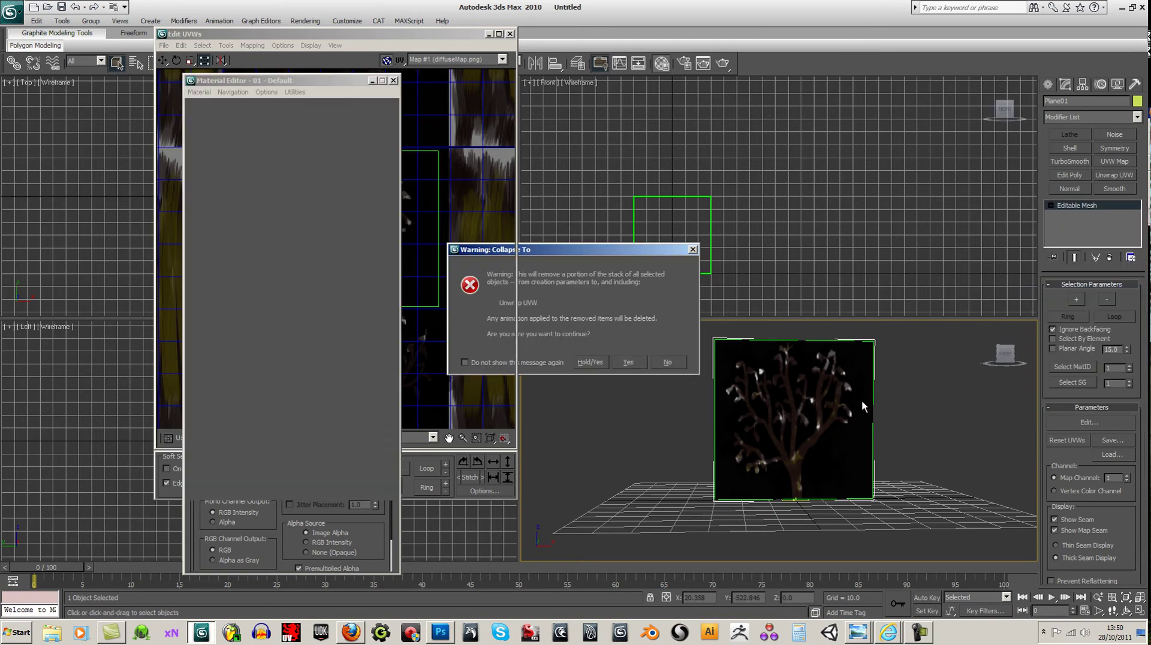
click(927, 414)
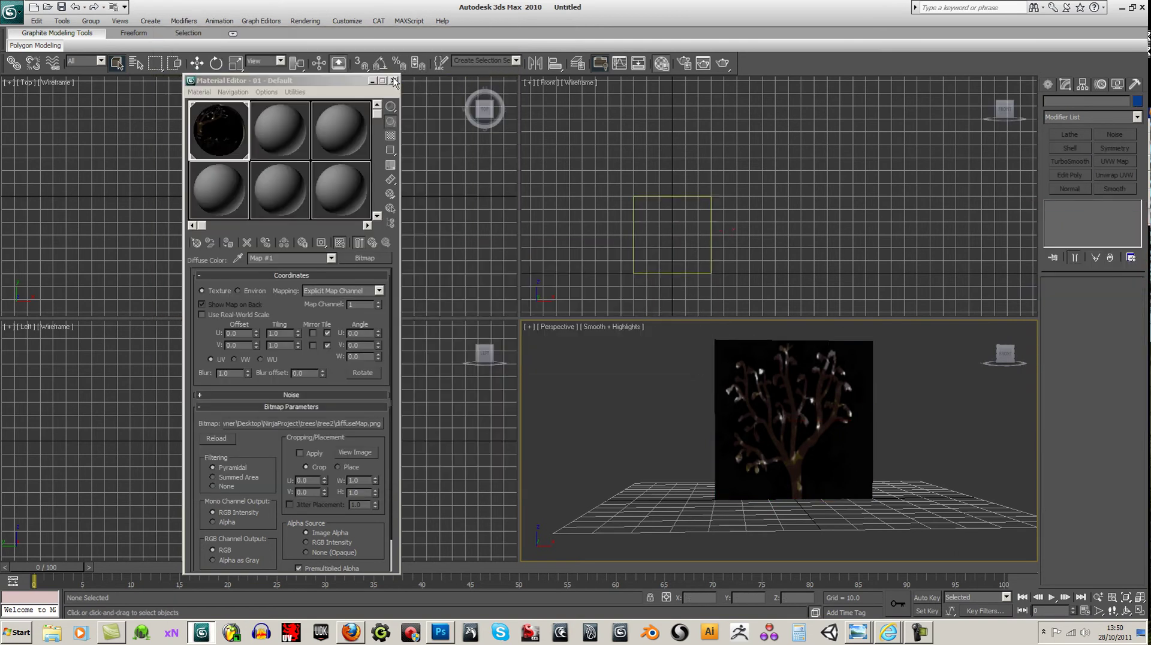
click(393, 81)
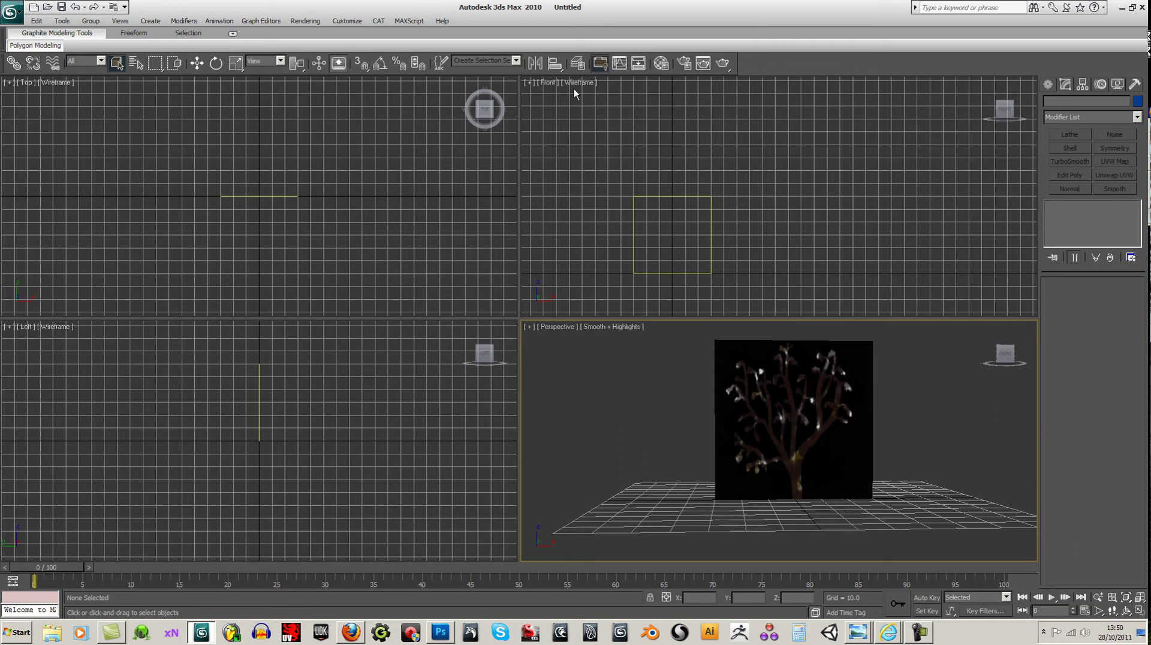
Clone the plane's polygon to an element, rotated about the vertical axis so it stands perpendicular to the original
click(216, 63)
click(272, 198)
click(823, 406)
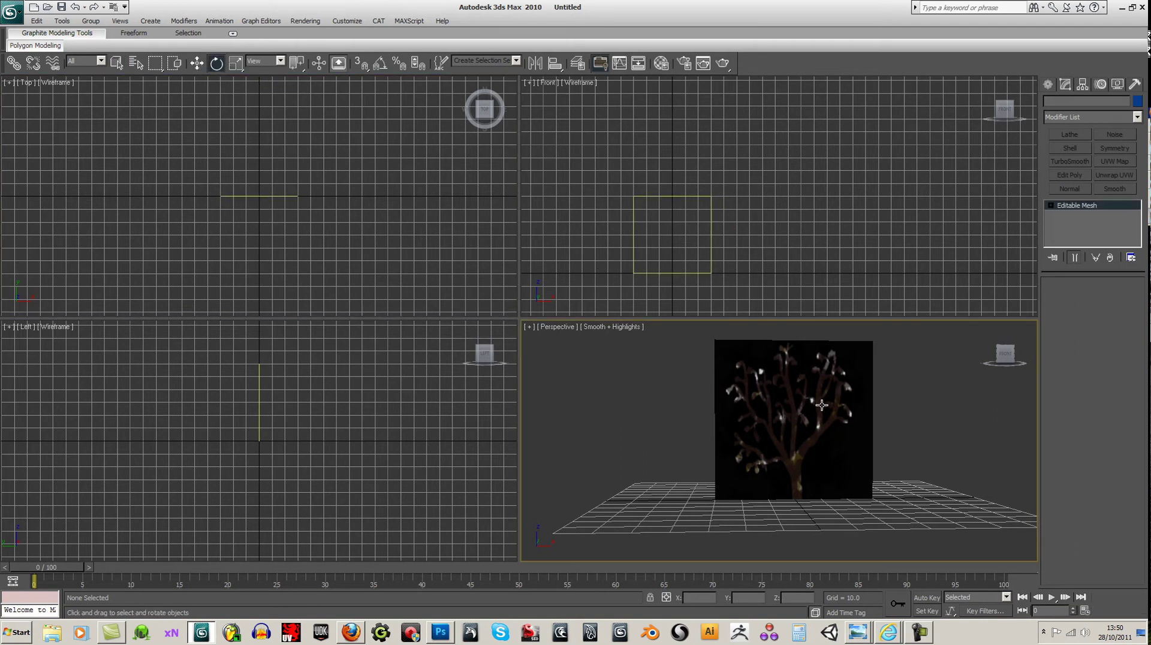
click(292, 214)
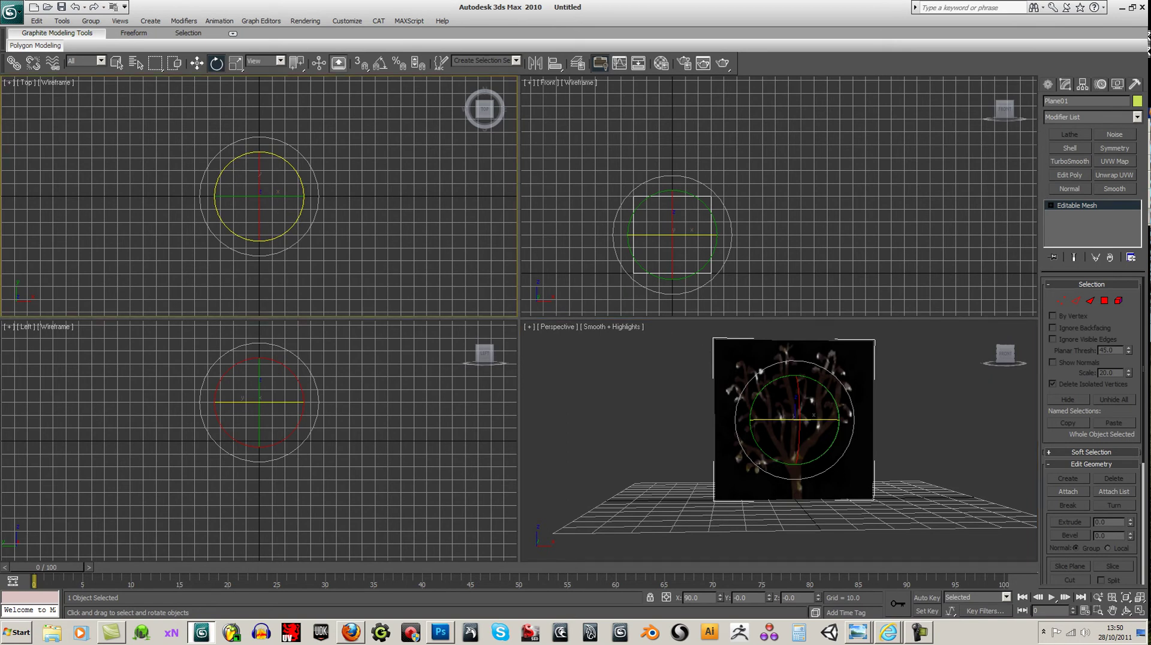
click(1051, 205)
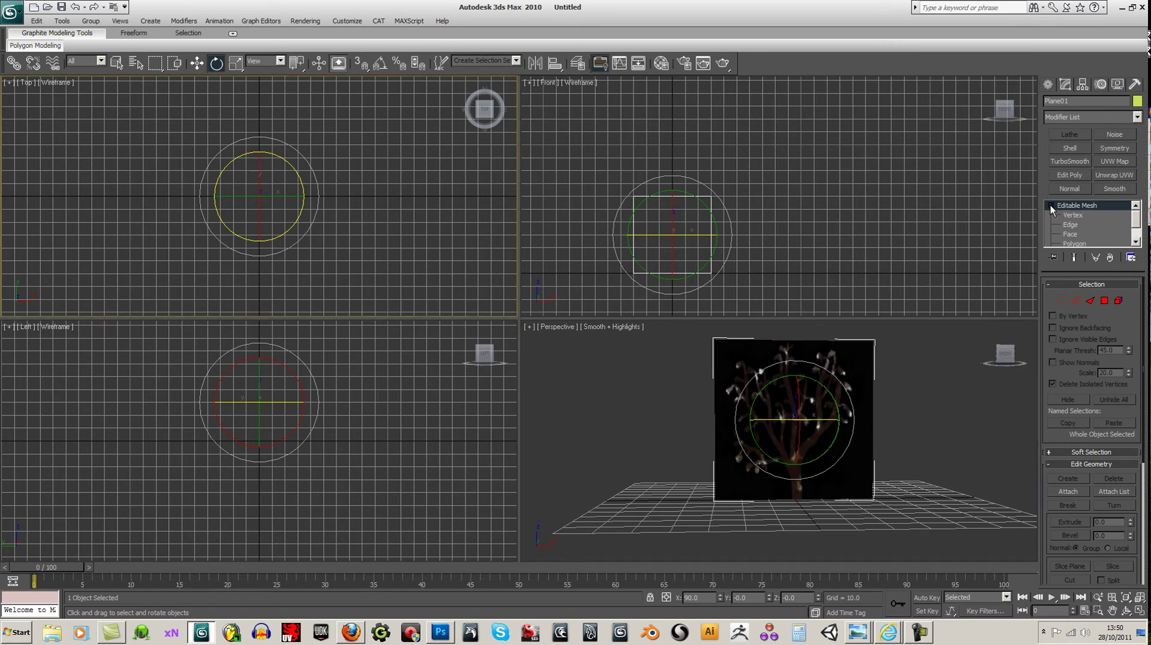
click(1090, 244)
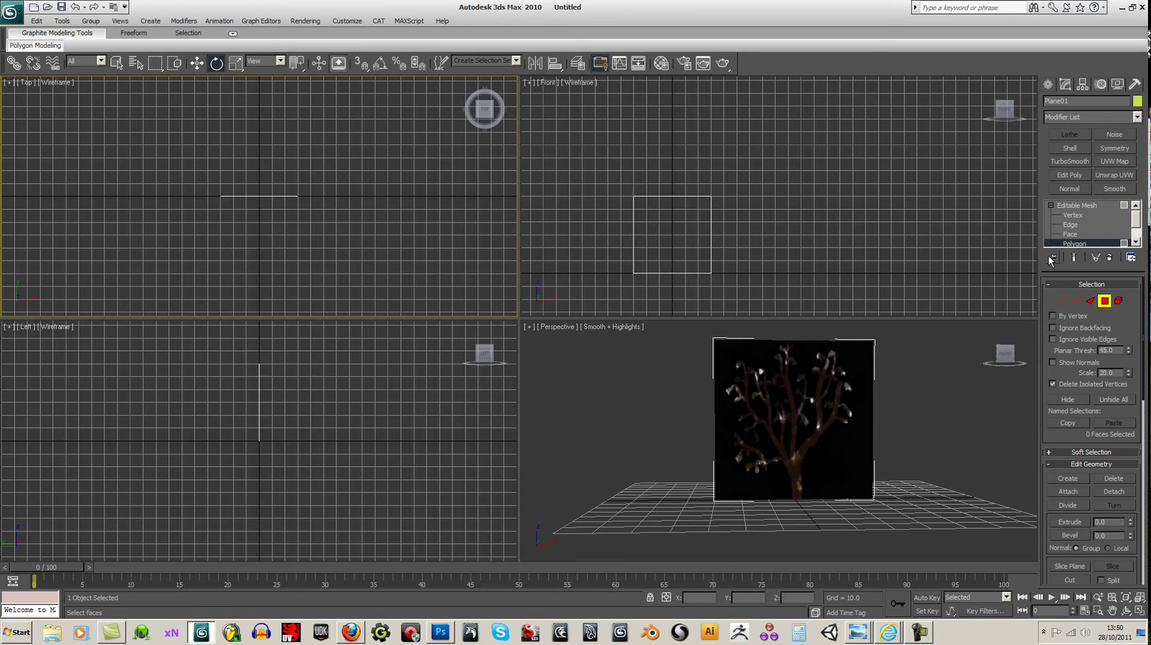
click(754, 413)
click(296, 218)
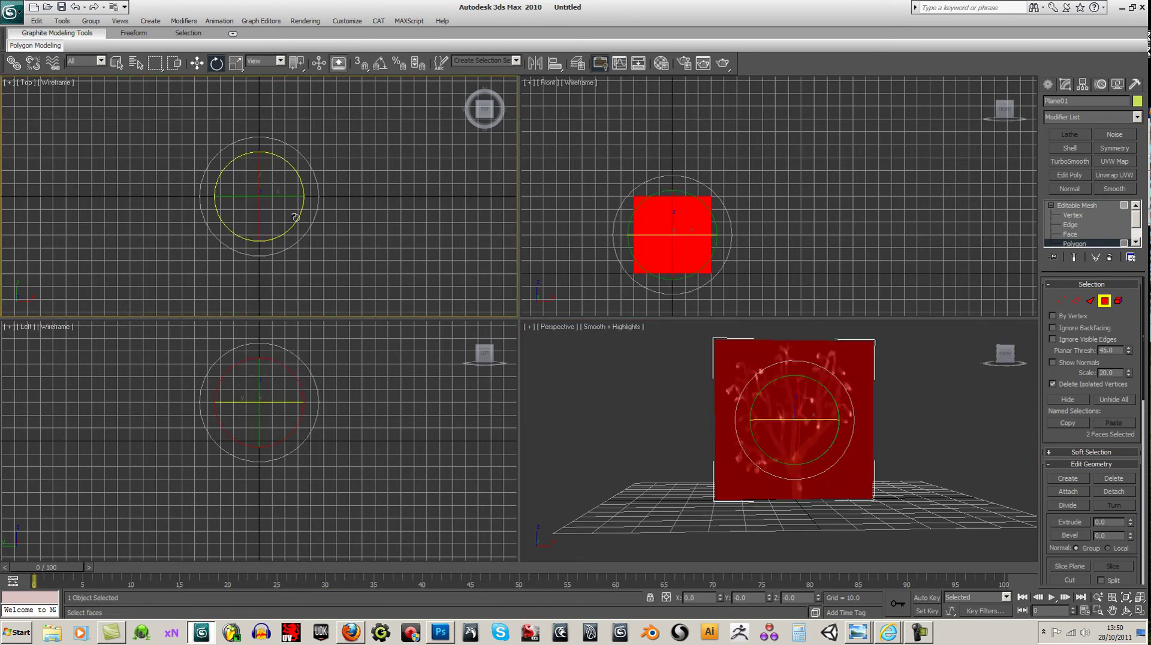
drag(294, 229, 212, 296)
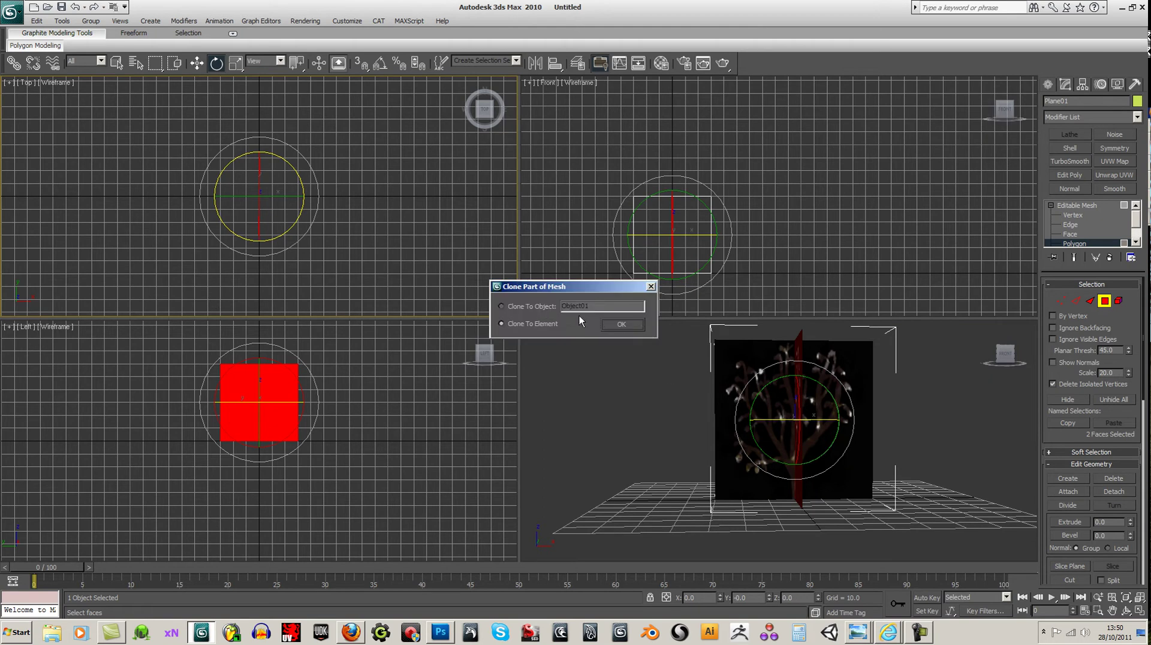
click(620, 328)
right_click(968, 397)
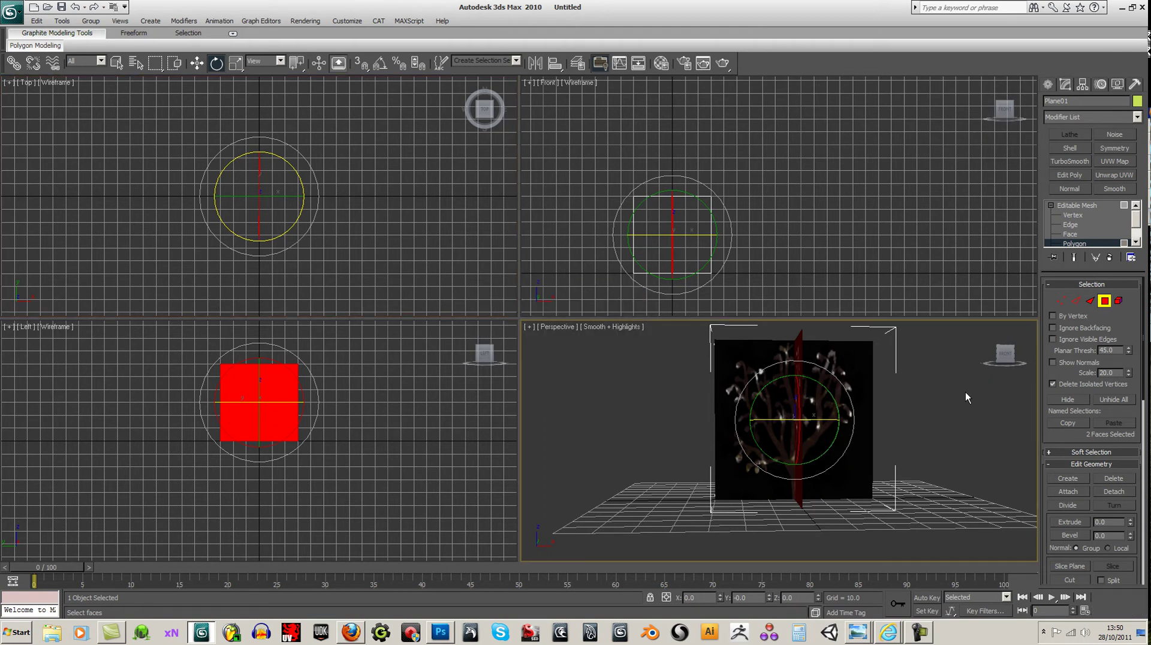
Add an Unwrap UVW modifier to the crossed planes and open the UV editor in face selection mode
drag(1005, 355, 1042, 366)
mouse_move(968, 397)
alt+middle_down()
mouse_move(1008, 391)
mouse_move(986, 387)
alt+middle_up()
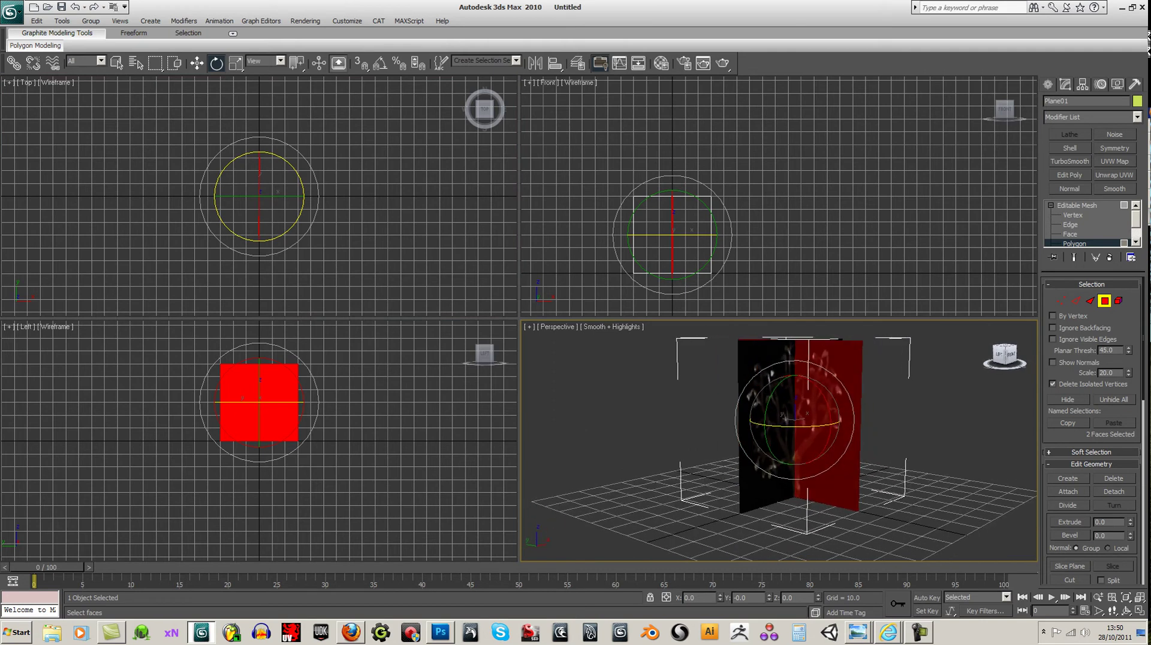
click(1086, 206)
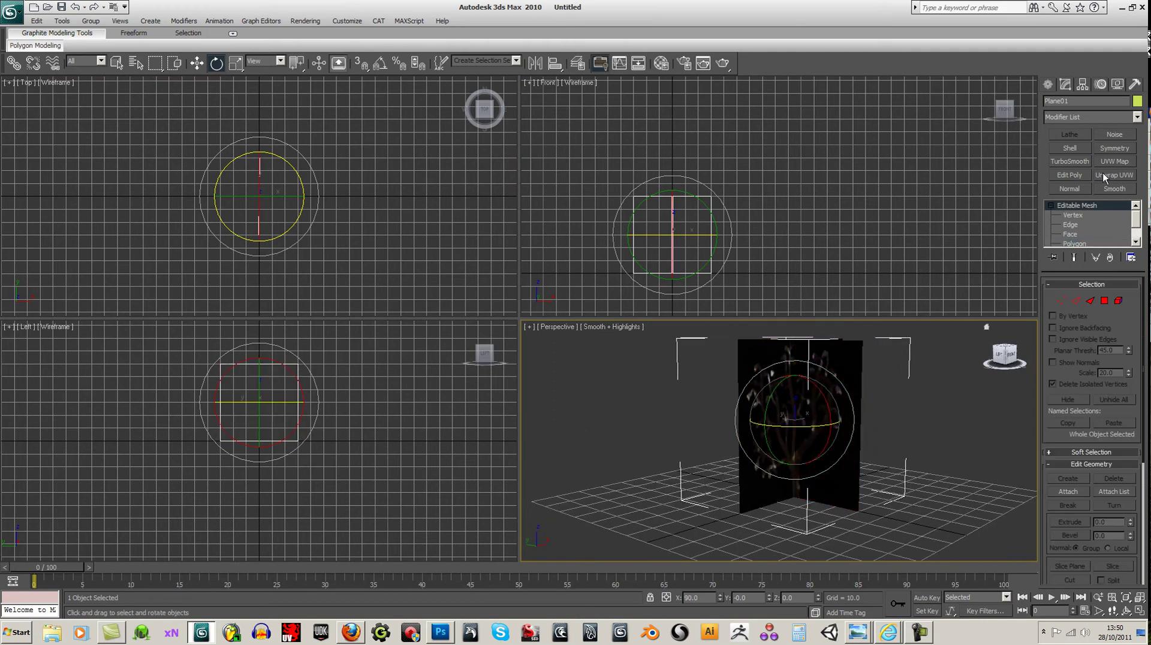
click(1119, 175)
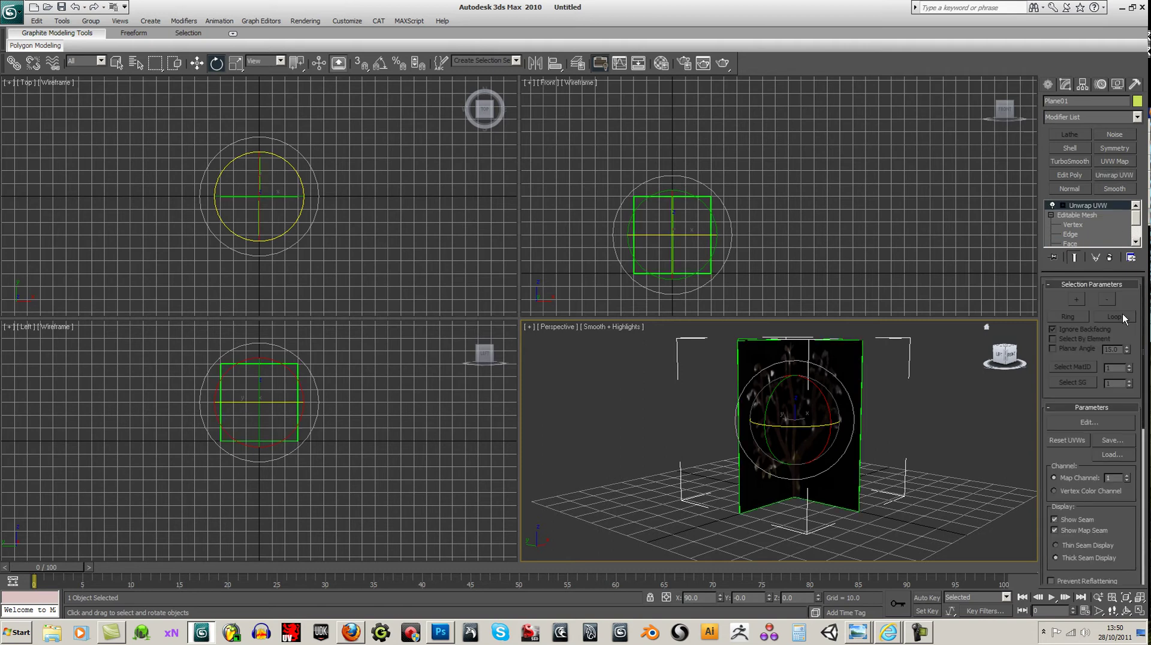
click(1090, 423)
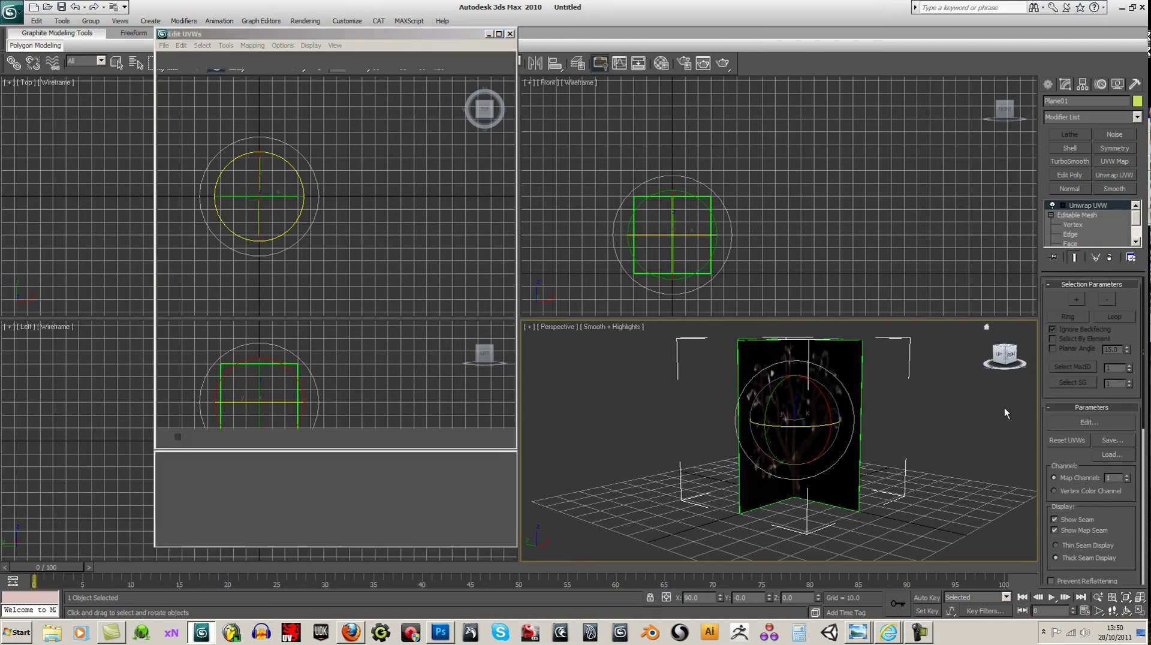
click(363, 469)
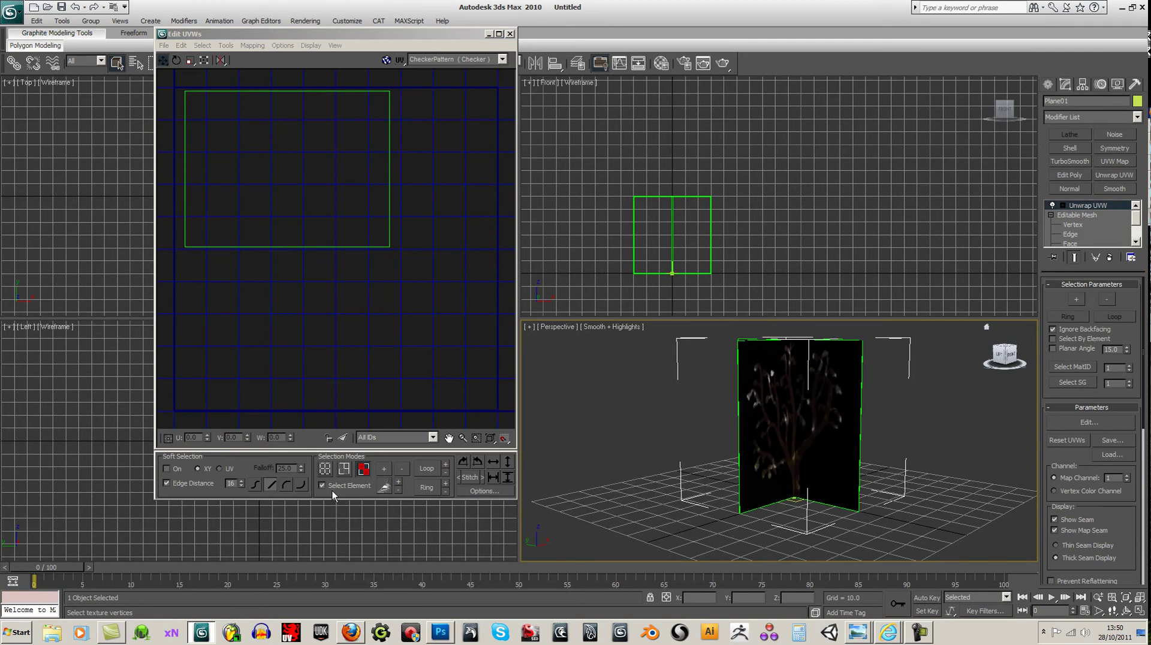
Move the cloned plane's UV face below the first one and display diffuseMap.png as the UV editor background
click(851, 430)
middle_drag(264, 267, 277, 251)
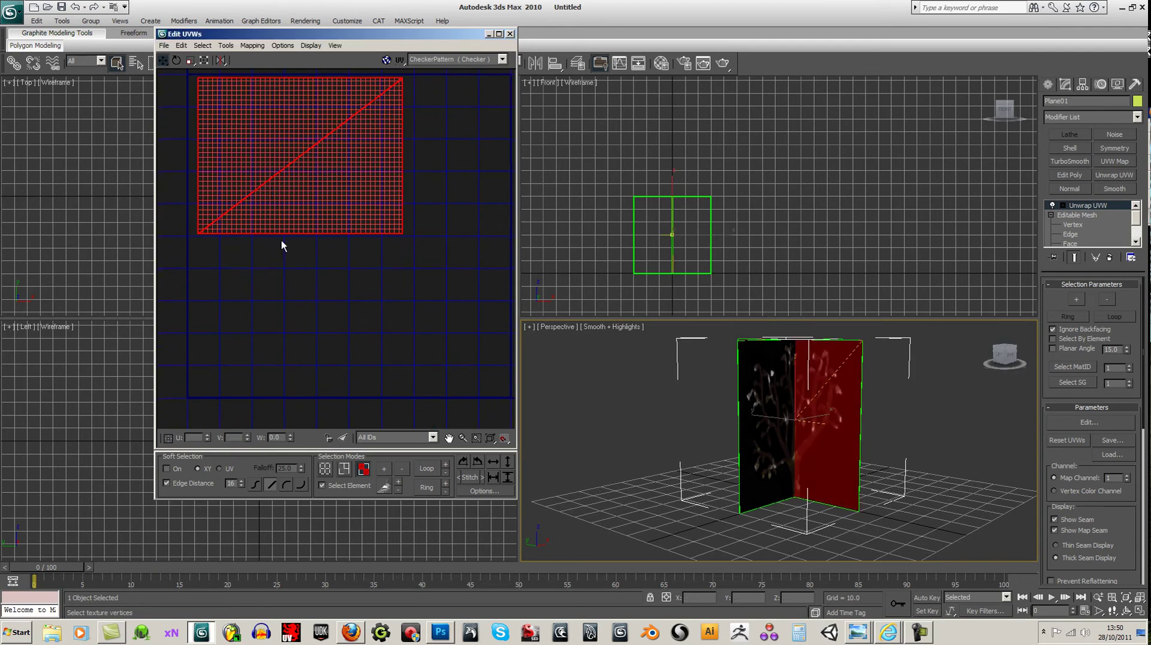
drag(324, 185, 322, 343)
click(502, 60)
click(478, 82)
click(387, 61)
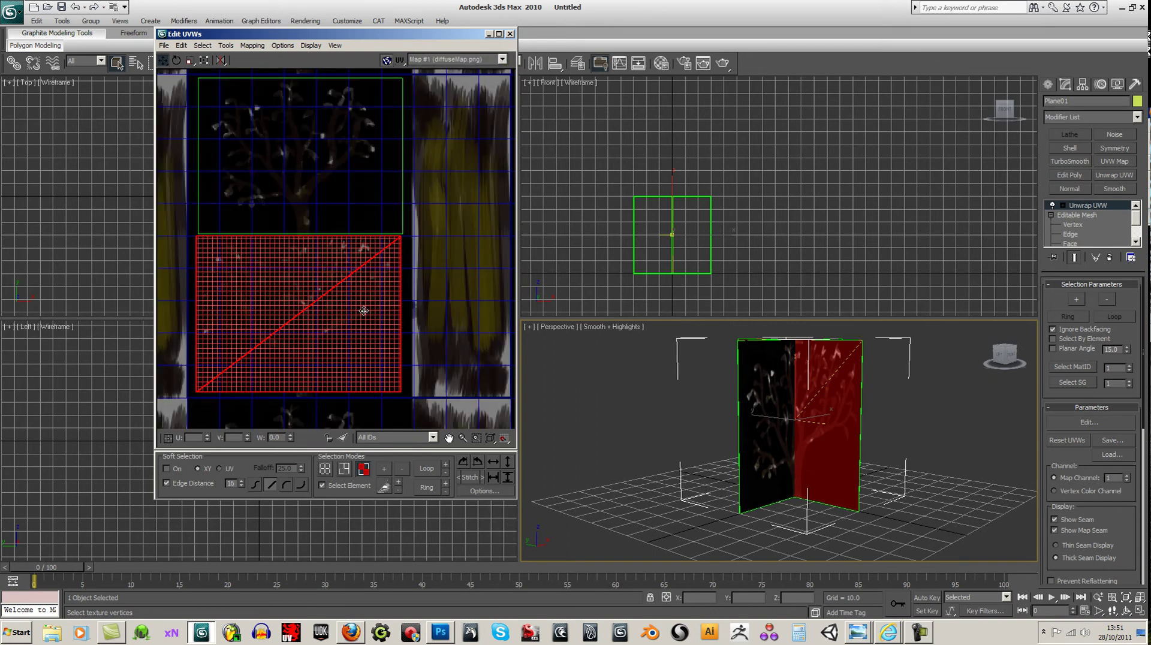
Maximize the UV editor and adjust the second UV face so it frames only the lower tree of the texture
scroll(367, 307, up, 1)
click(499, 34)
middle_drag(537, 396, 553, 345)
mouse_move(553, 345)
mouse_down()
mouse_move(642, 459)
mouse_move(827, 466)
mouse_move(986, 388)
mouse_move(541, 351)
mouse_move(542, 374)
mouse_move(560, 359)
mouse_move(552, 352)
mouse_up()
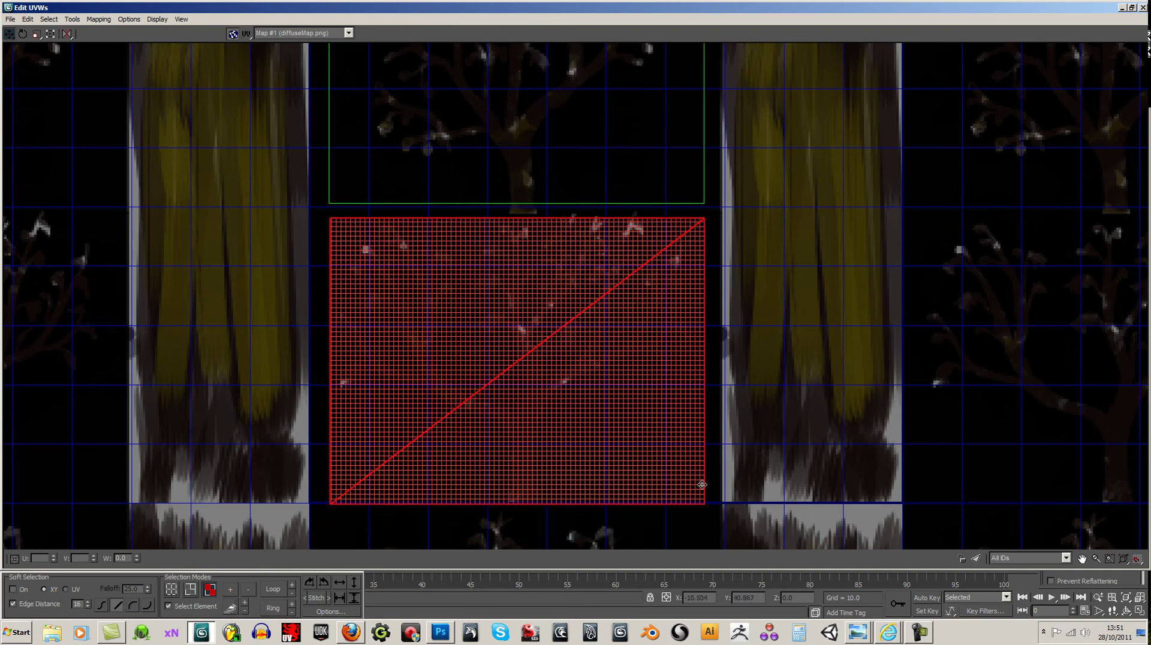
click(50, 34)
mouse_move(707, 505)
mouse_down()
mouse_move(696, 442)
mouse_move(704, 496)
mouse_up()
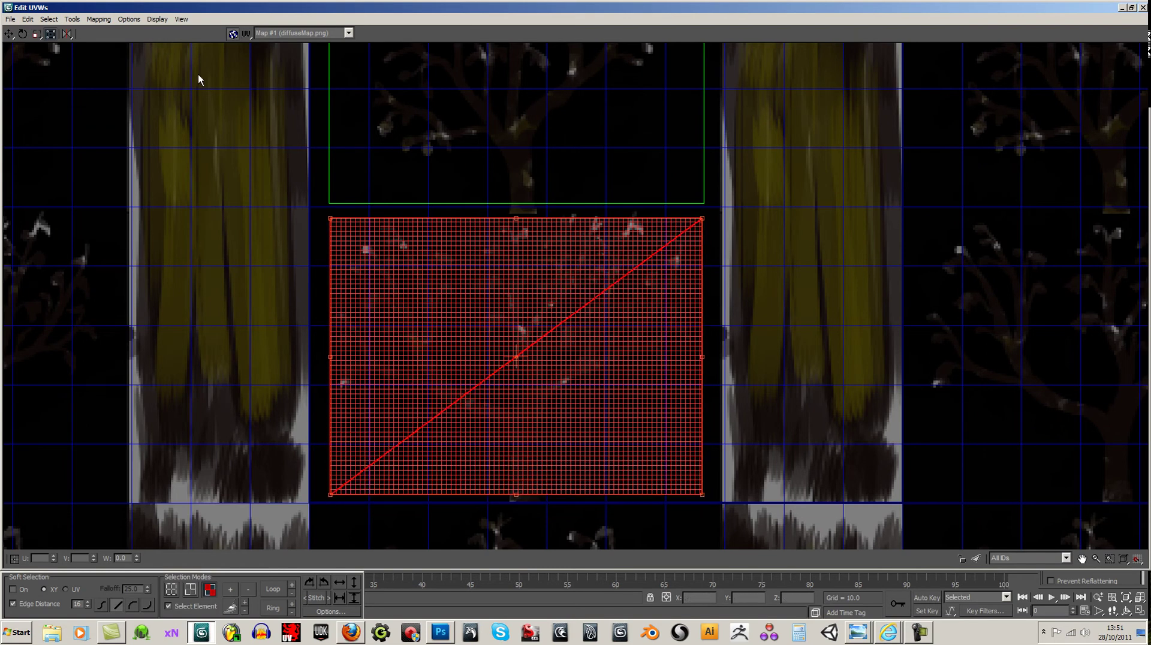
Close the UV editor and collapse the crossed planes' stack down to Unwrap UVW
click(1143, 8)
click(973, 455)
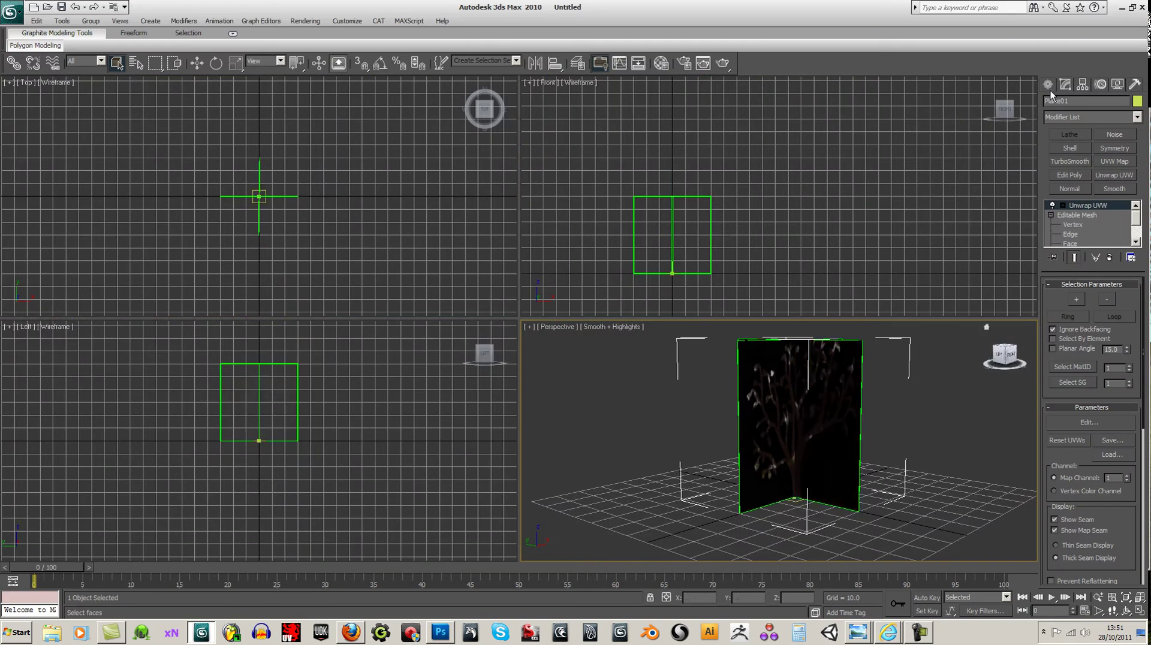
middle_drag(905, 451, 898, 444)
scroll(898, 444, up, 5)
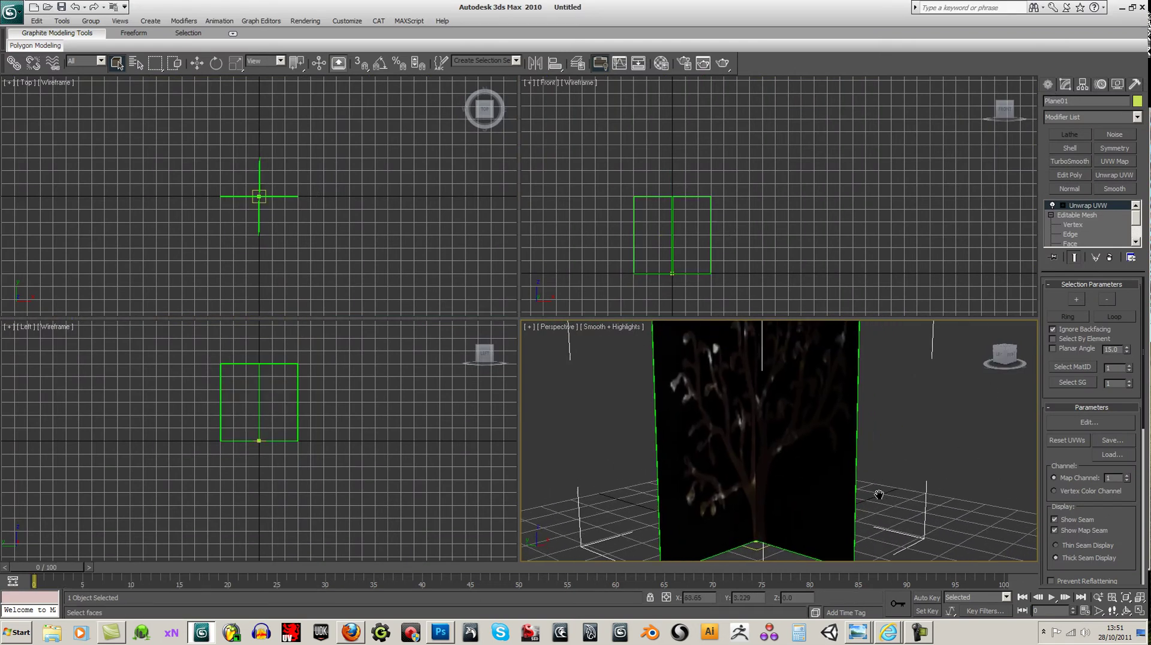
right_click(1076, 205)
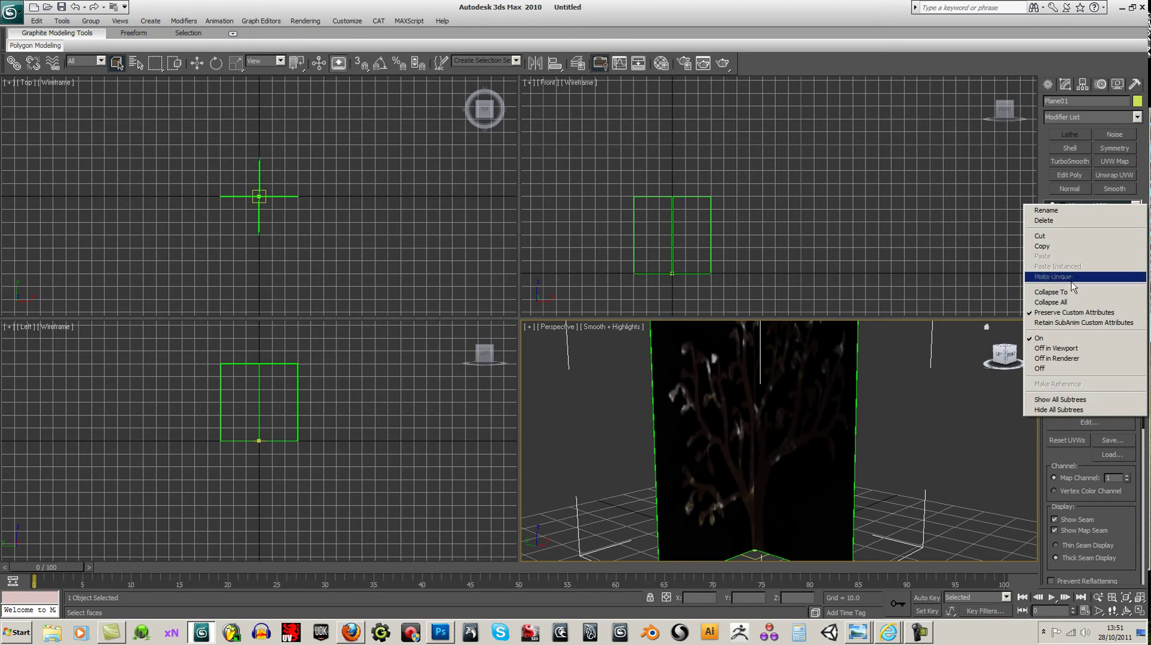
click(1073, 290)
click(627, 363)
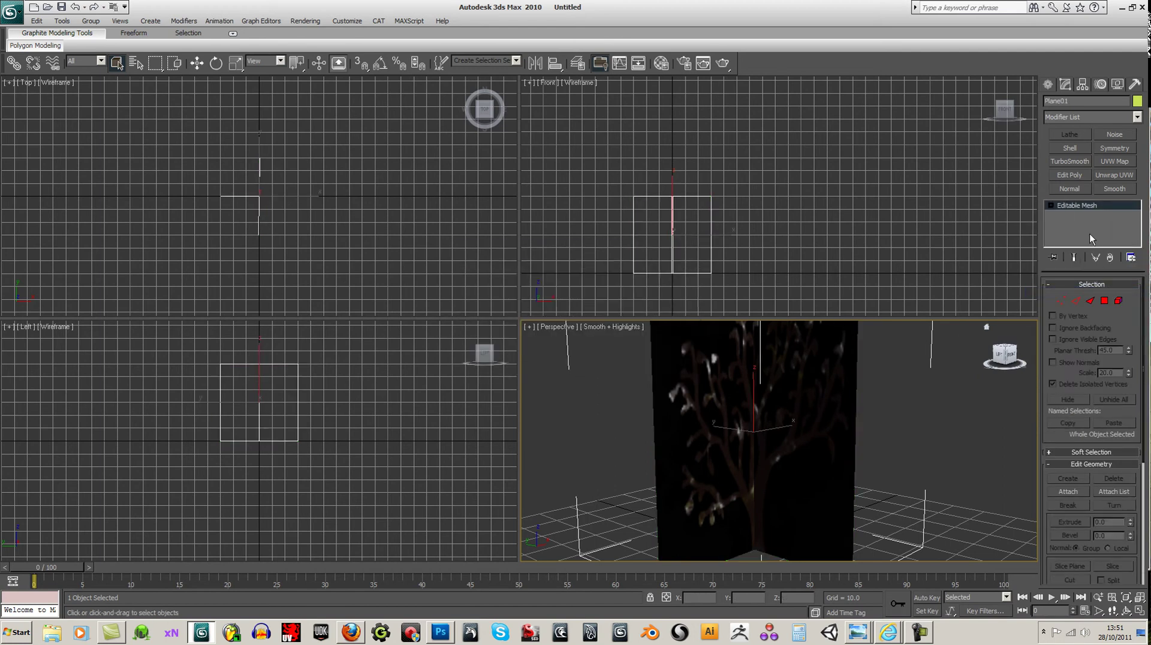
Shift the cloned perpendicular polygon slightly along Y to centre its tree trunk on the crossing
click(1105, 300)
click(801, 527)
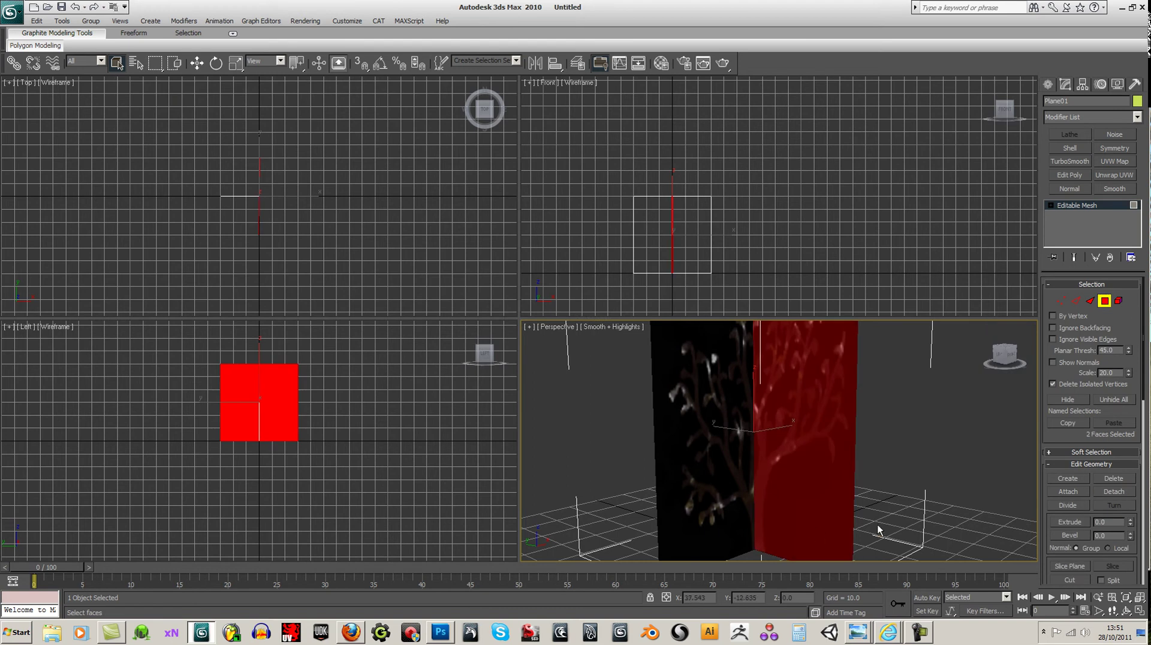
middle_drag(868, 549, 877, 511)
key(w)
drag(739, 421, 713, 415)
Move the original front-facing polygon about 1.1 units along negative X to align its trunk with the crossing, and deselect the mesh
drag(1012, 355, 1002, 378)
click(1007, 358)
click(826, 470)
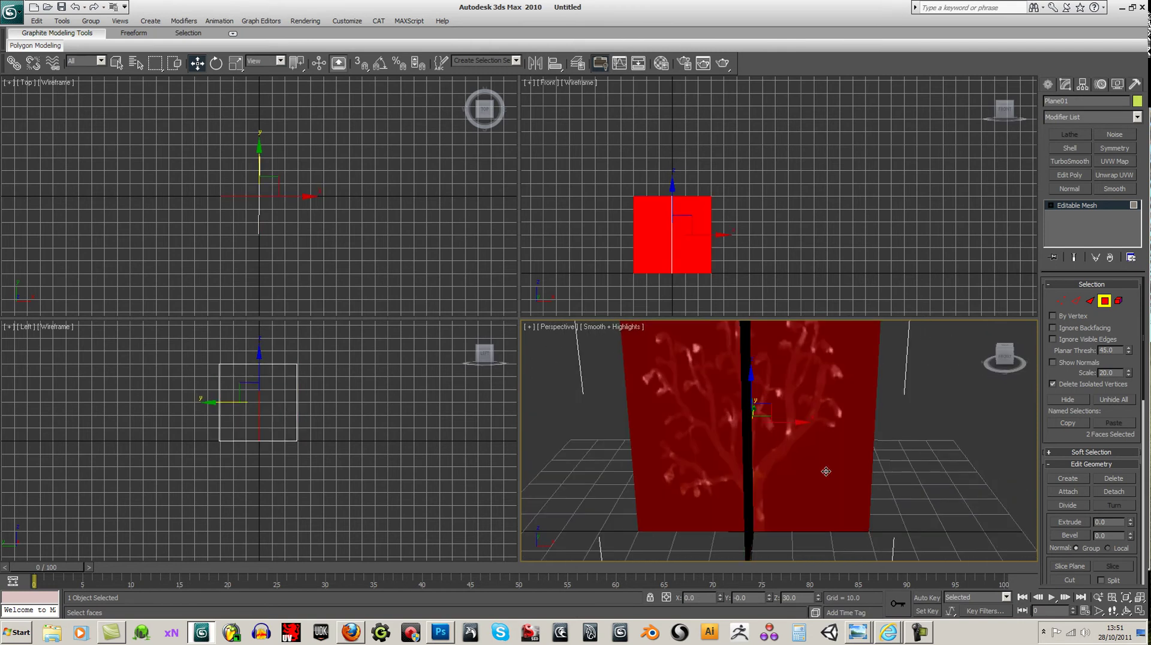
drag(797, 423, 791, 423)
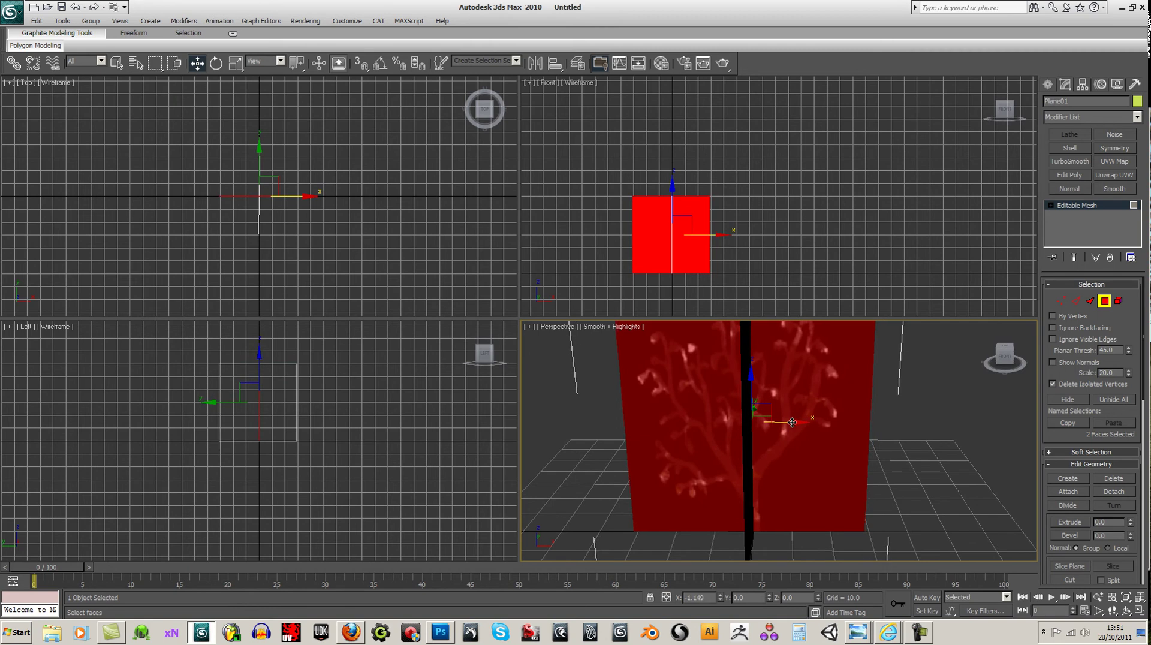
mouse_move(1006, 358)
mouse_down()
mouse_move(1044, 350)
mouse_move(959, 350)
mouse_move(1005, 358)
mouse_move(995, 371)
mouse_up()
click(1048, 86)
click(945, 462)
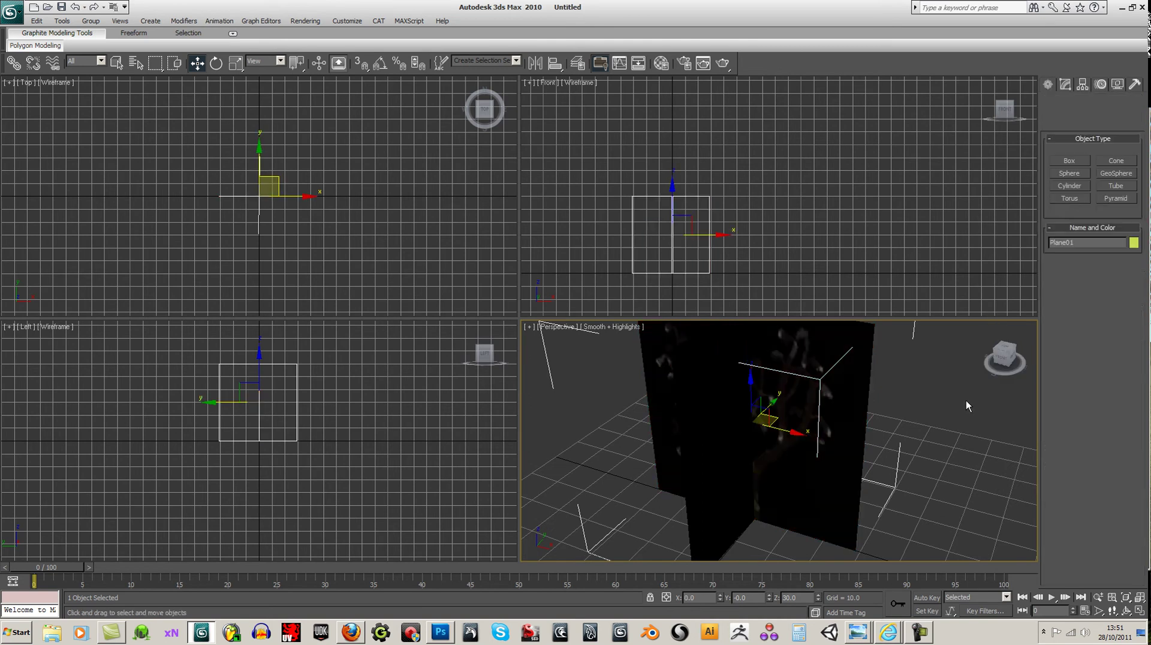
scroll(937, 465, down, 3)
middle_drag(938, 466, 926, 471)
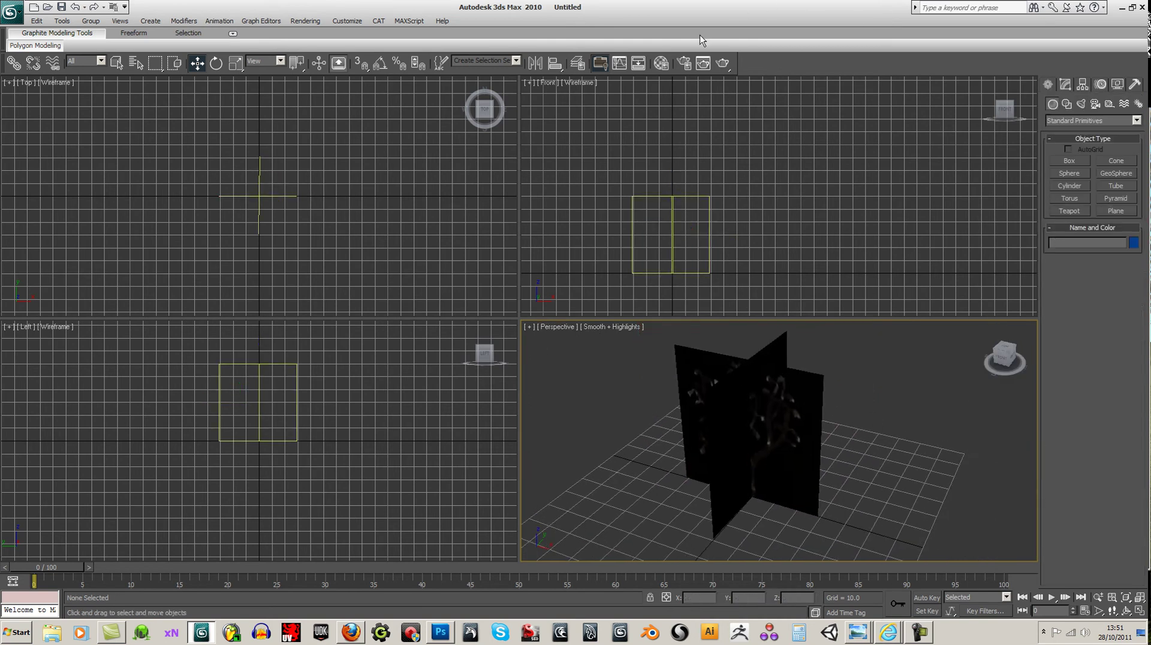
Assign the bitmap opacityMap.png to the tree material's Opacity map
click(661, 63)
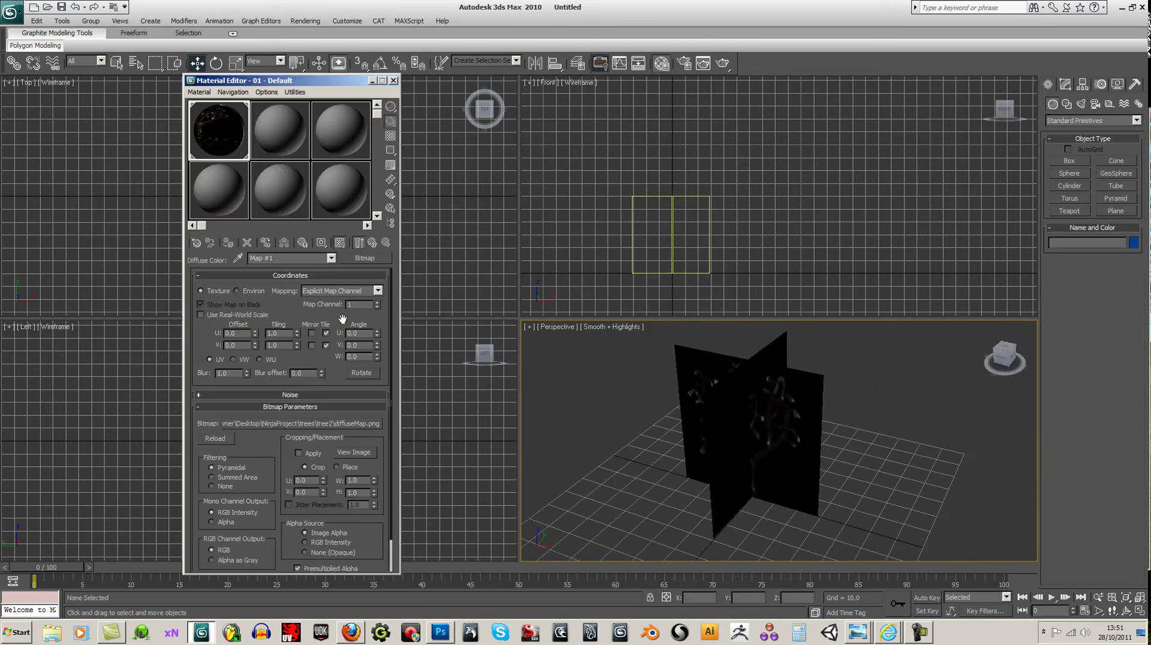
drag(280, 469, 311, 547)
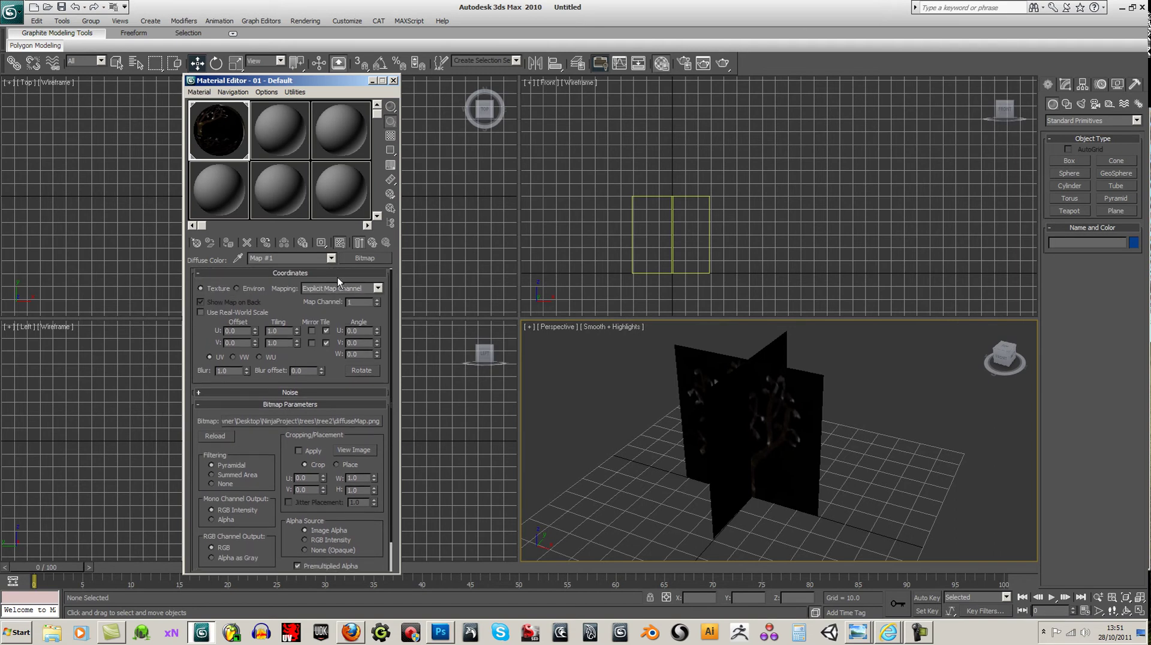
click(333, 261)
click(314, 271)
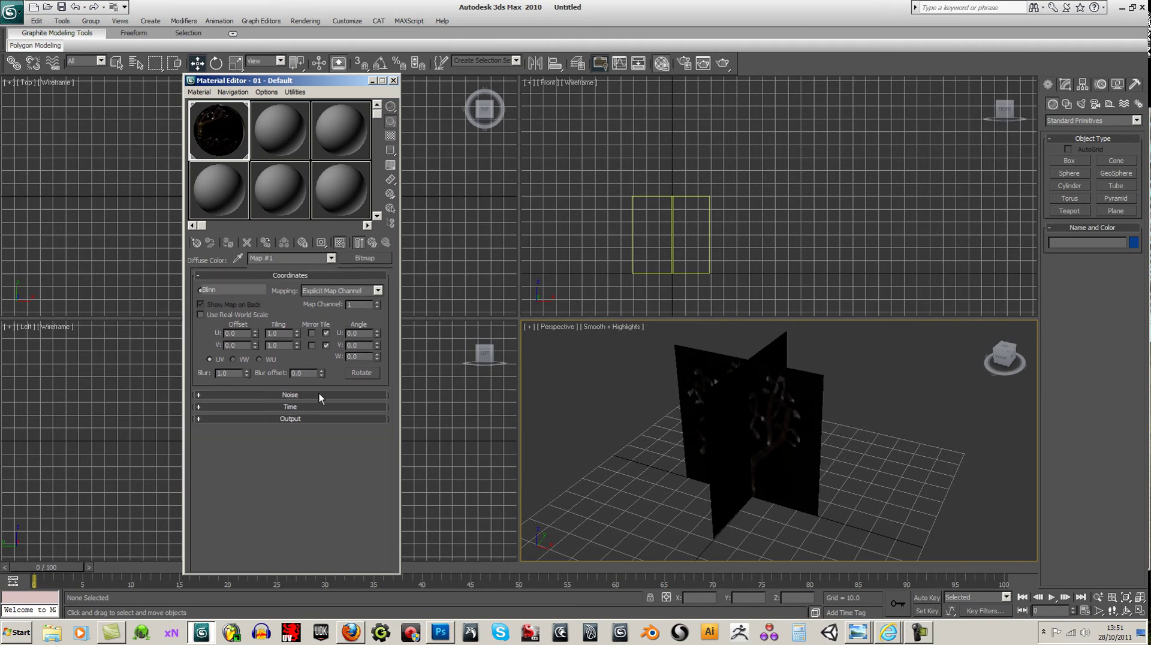
click(302, 417)
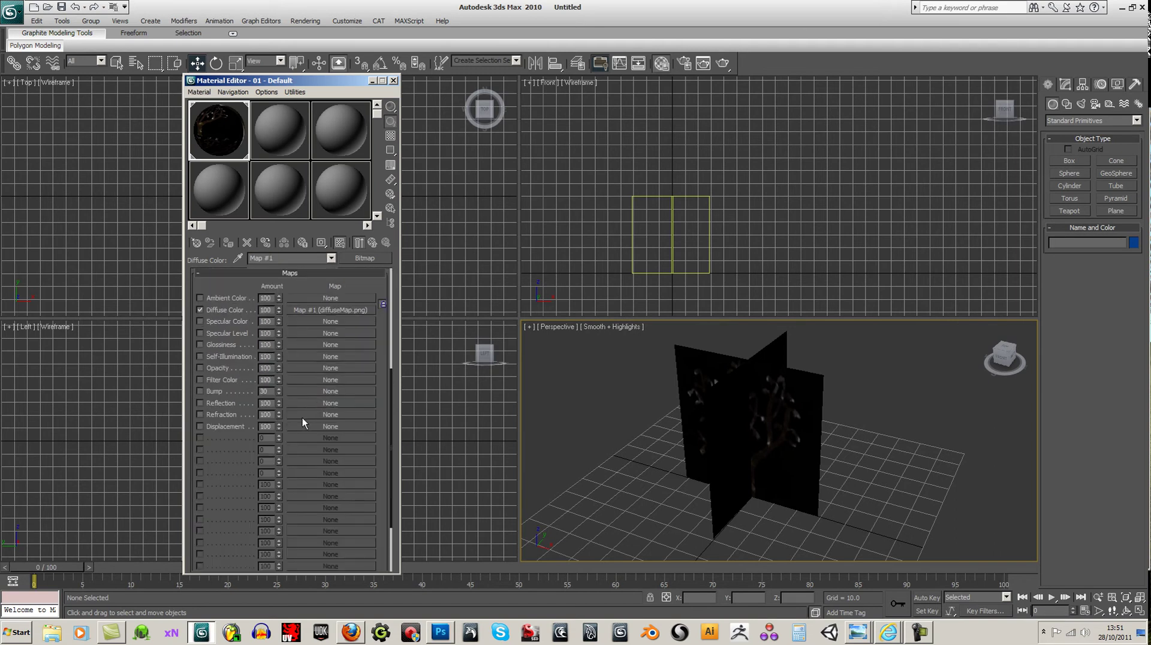
click(312, 368)
click(373, 94)
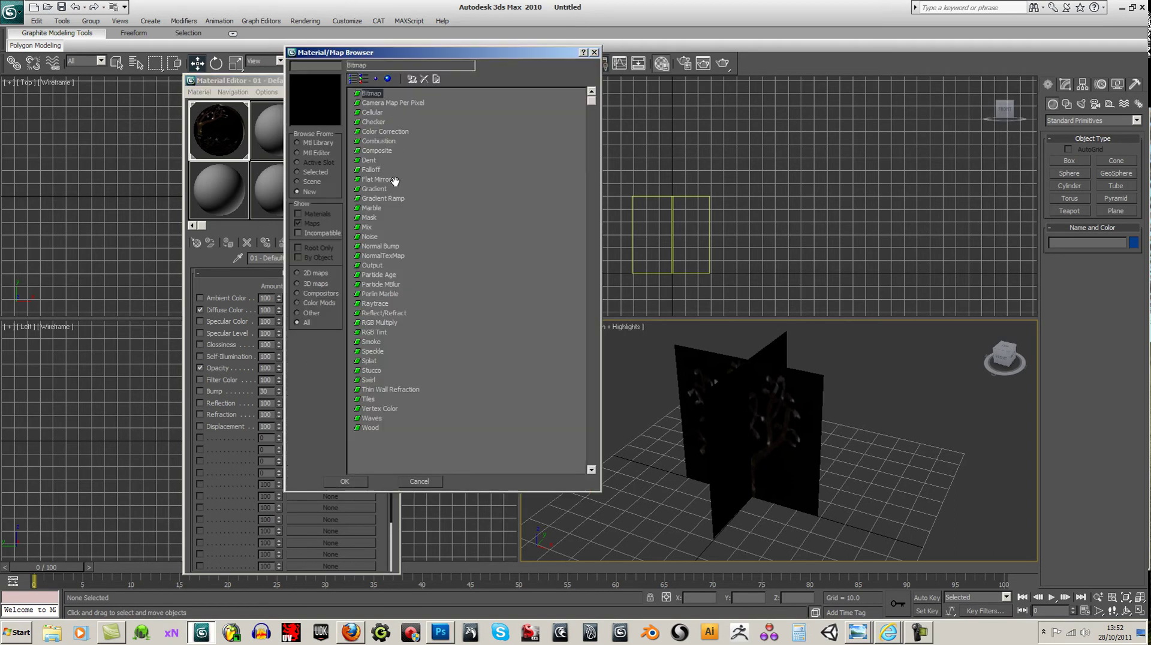
click(355, 483)
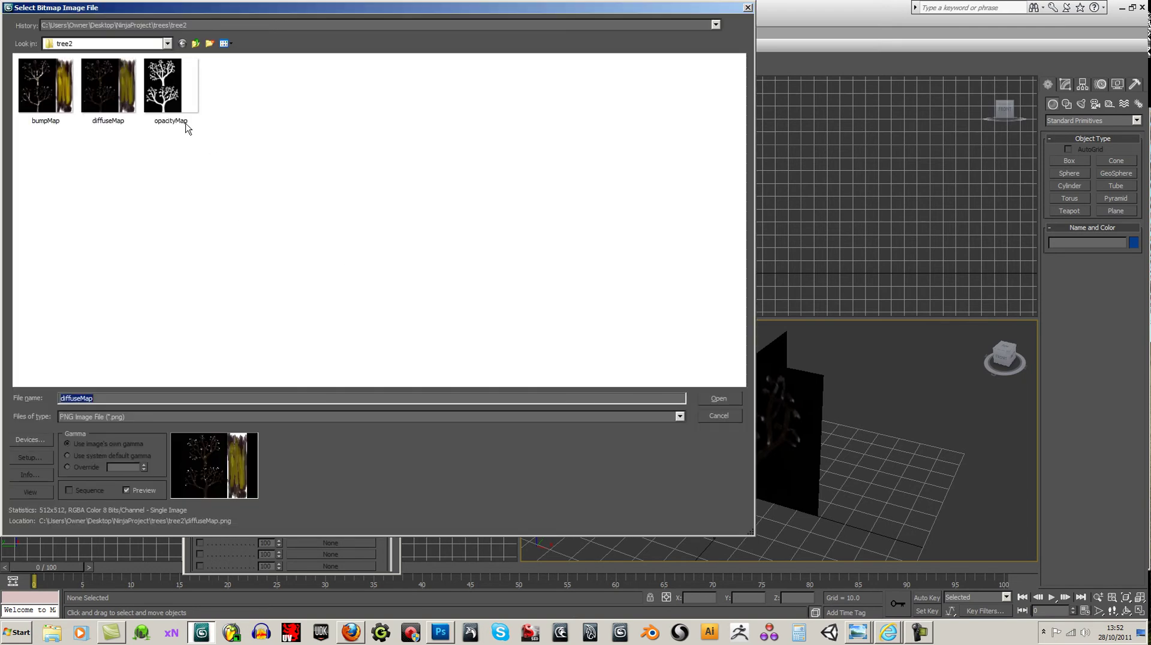
double_click(180, 100)
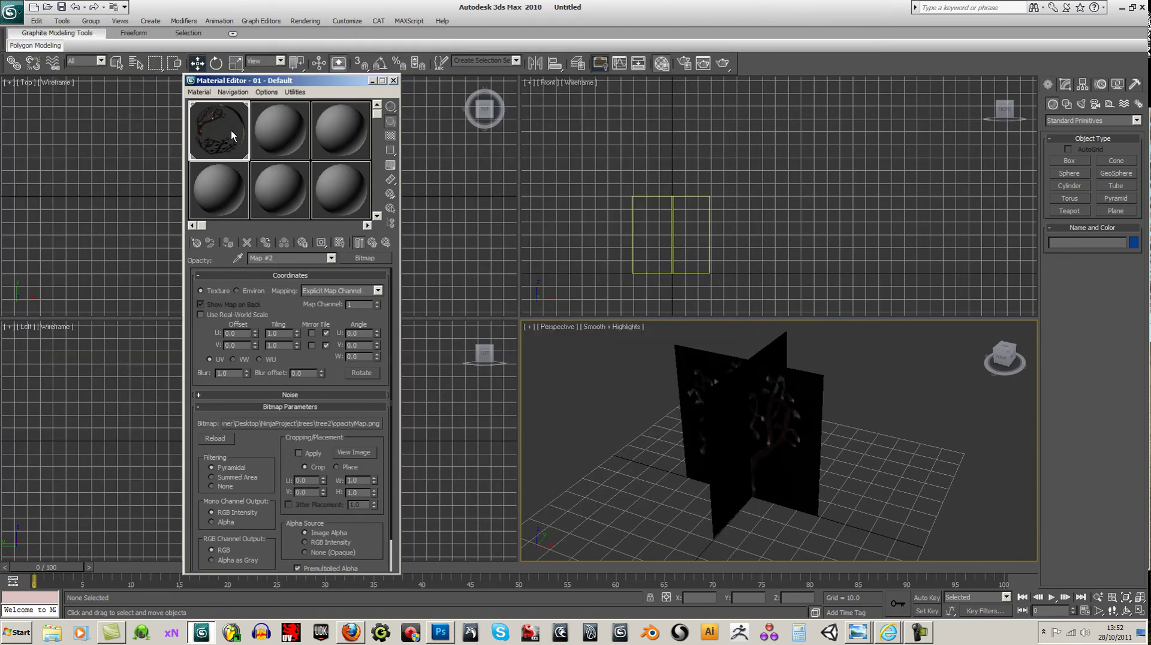
Rotate the material's sample sphere and toggle its preview background to inspect the tree's transparency
right_click(225, 129)
click(239, 147)
mouse_move(218, 132)
mouse_down()
mouse_move(237, 135)
mouse_move(236, 148)
mouse_move(218, 134)
mouse_move(233, 126)
mouse_up()
click(391, 135)
click(392, 136)
Show the tree material in the viewport as Hardware Display with Maps and view the crossed planes from the front
click(199, 92)
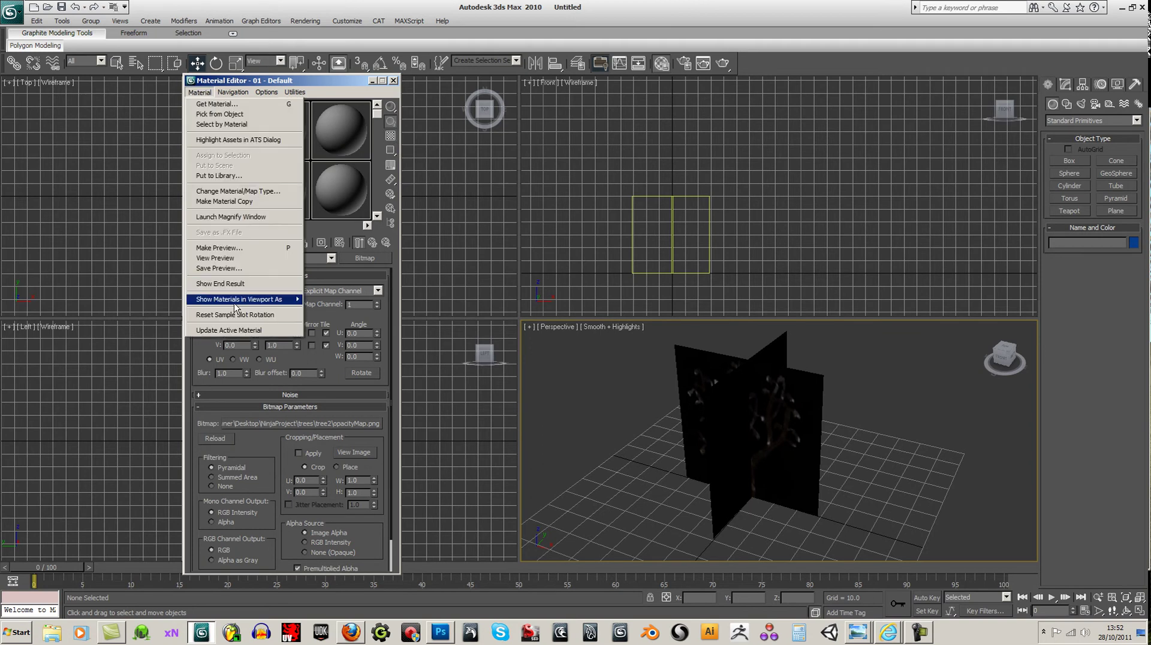
mouse_move(234, 302)
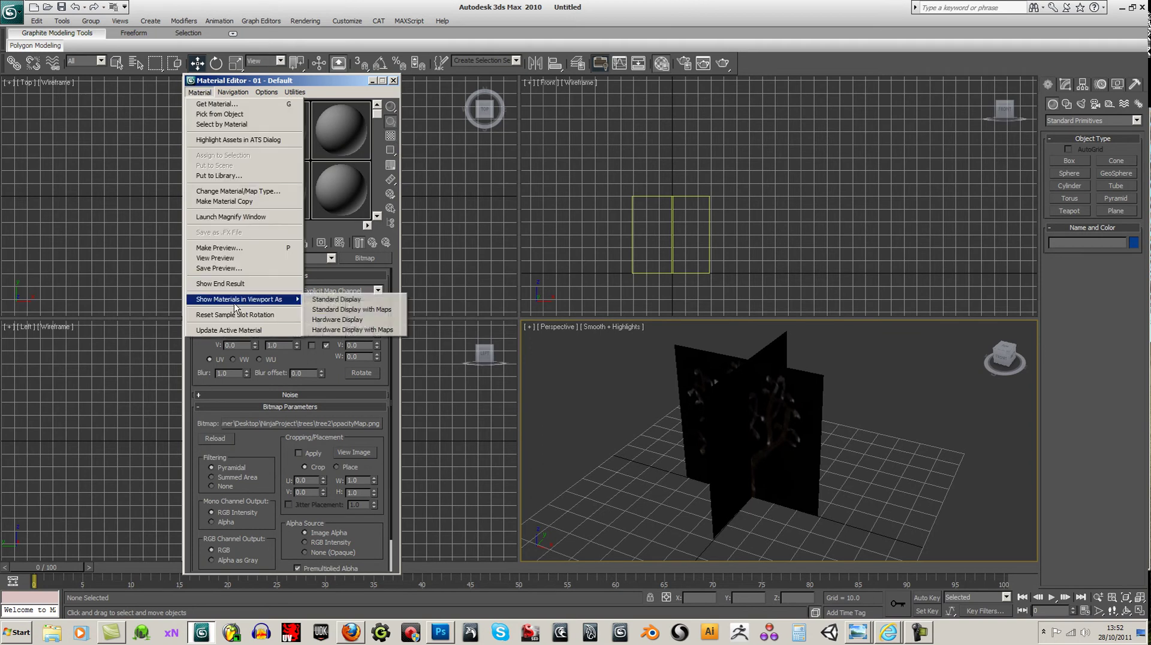
click(355, 331)
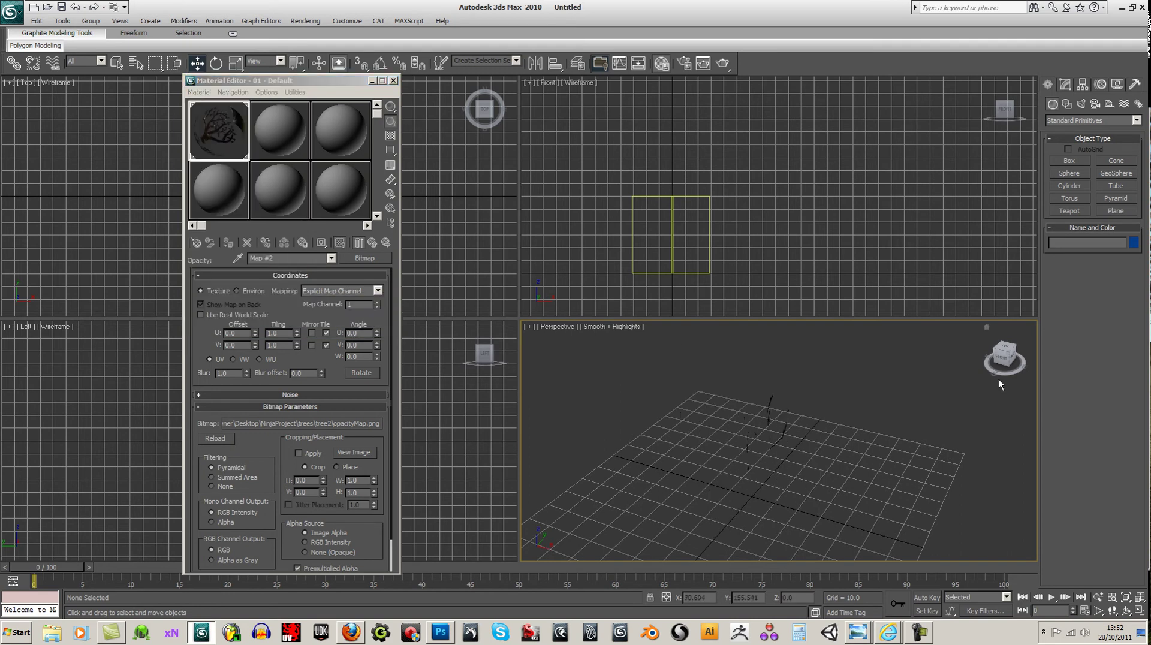
mouse_move(1007, 361)
mouse_down()
mouse_move(1018, 344)
mouse_move(1012, 355)
mouse_up()
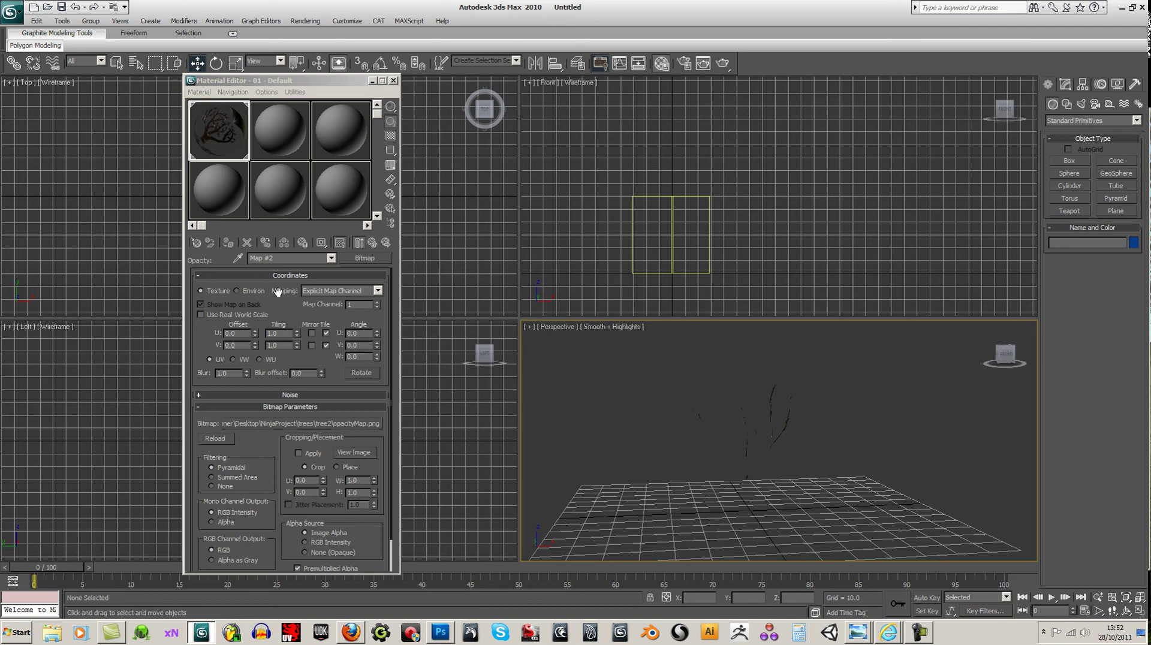
Try the plain Hardware Display mode for the tree material, and switch back to Hardware Display with Maps
click(200, 91)
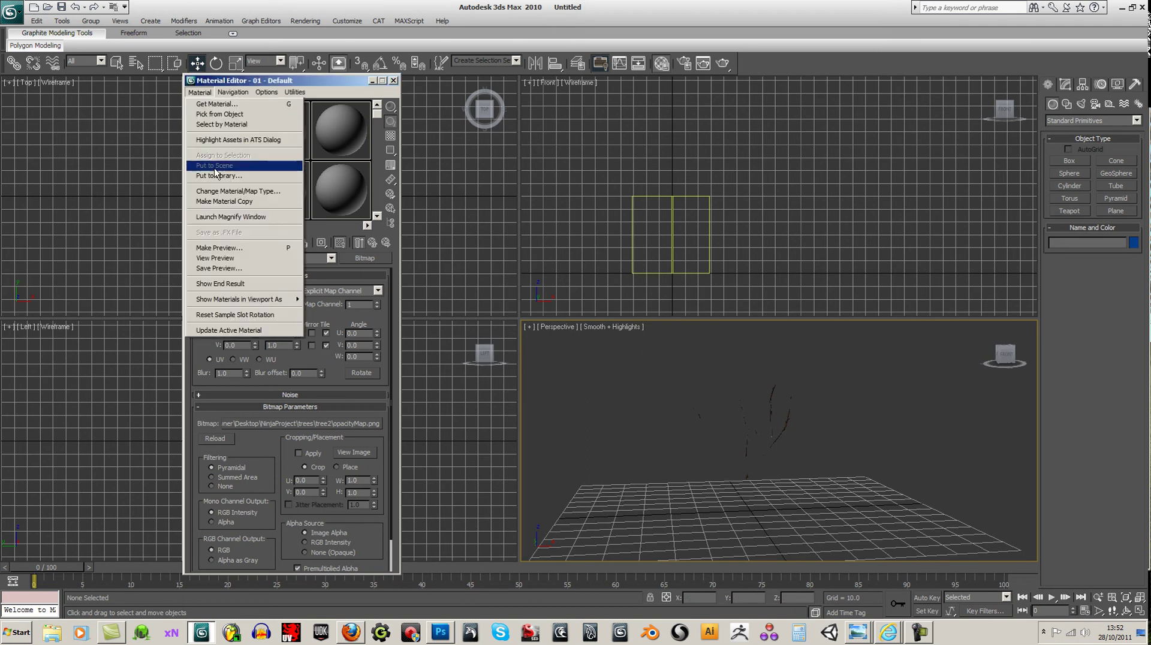
mouse_move(234, 303)
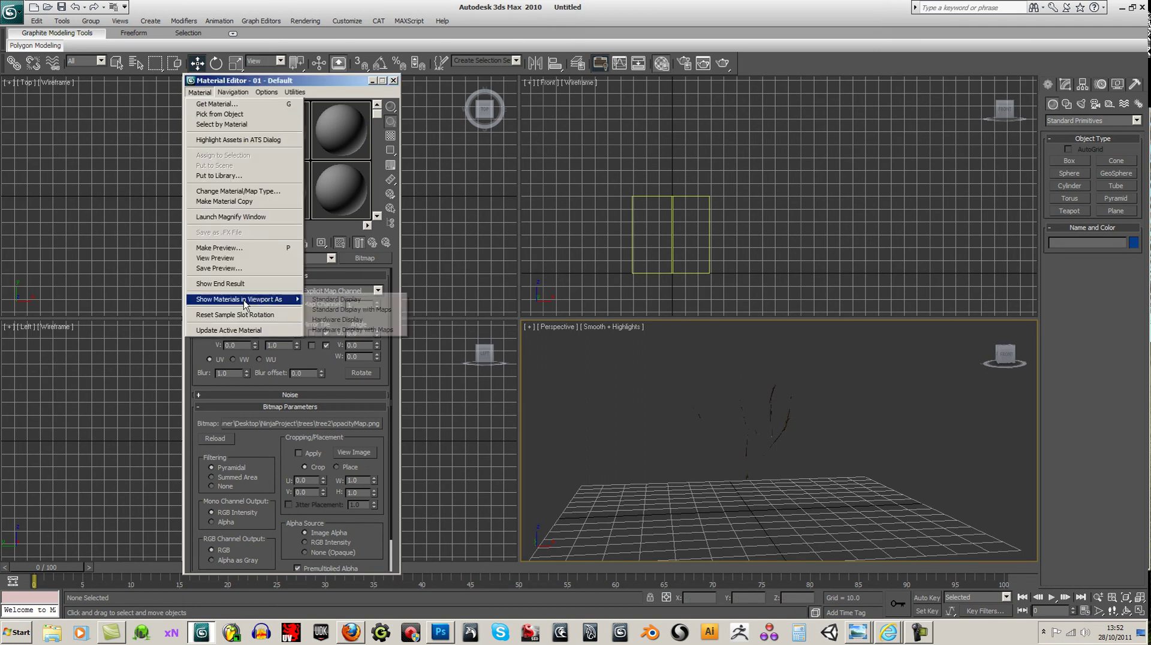
click(350, 321)
click(201, 91)
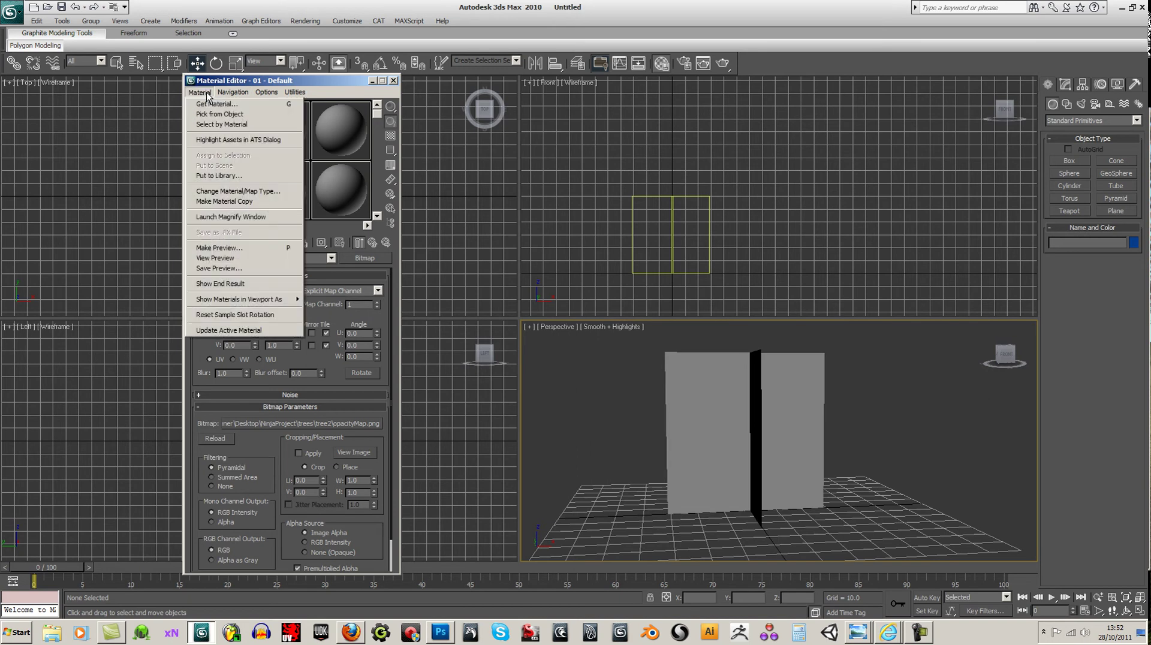
mouse_move(250, 297)
click(362, 328)
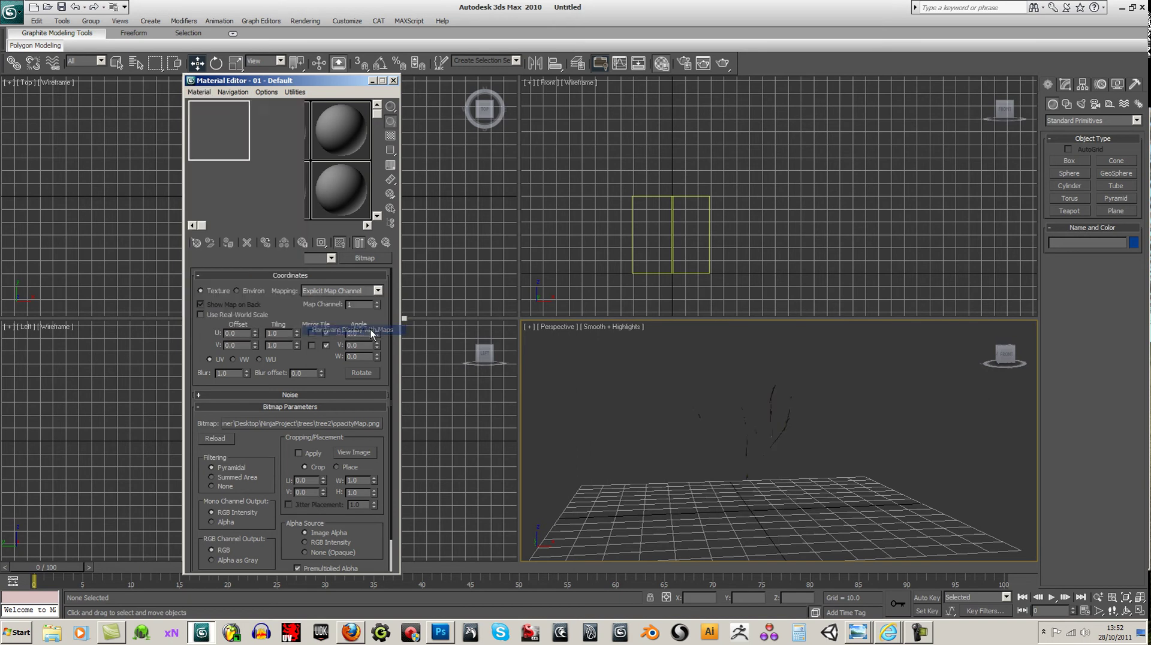
Render the Perspective view of the tree from a closer, angled viewpoint to check its transparency, and close the rendered frame
middle_drag(623, 436, 673, 447)
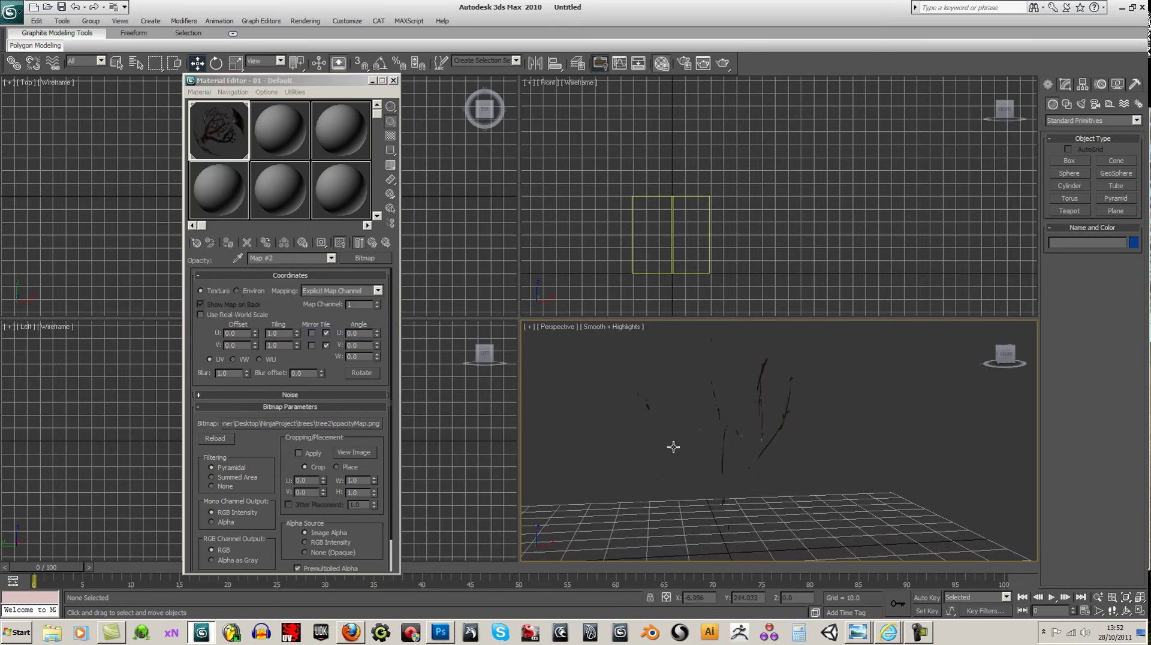
drag(1008, 358, 1042, 373)
middle_drag(898, 412, 914, 417)
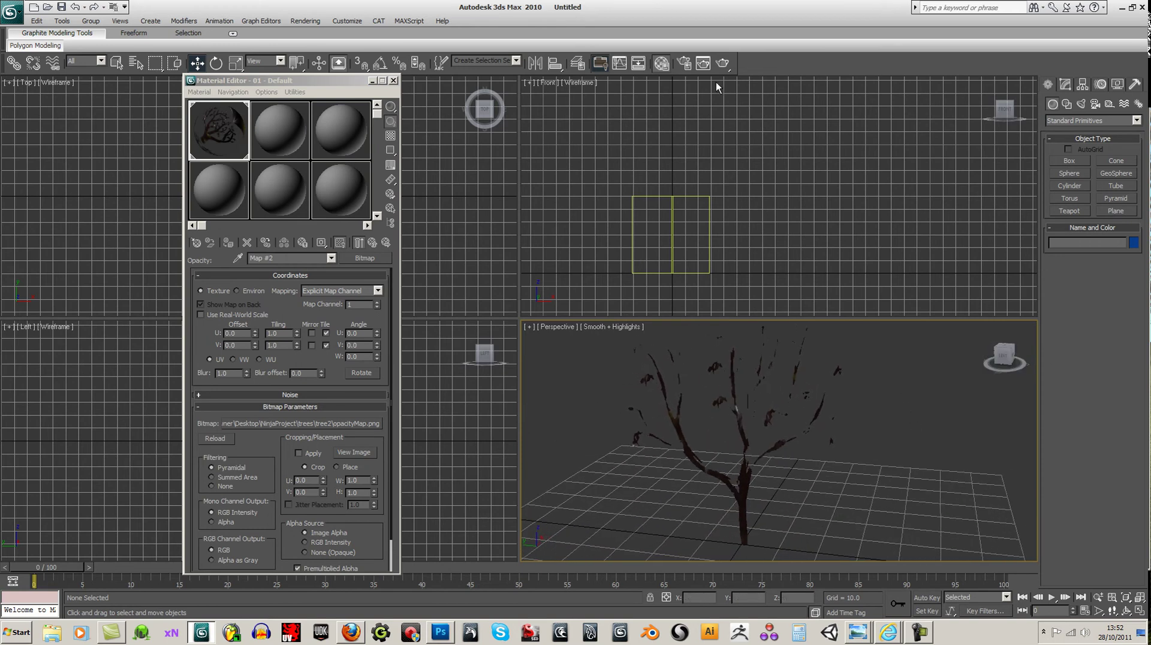
click(722, 64)
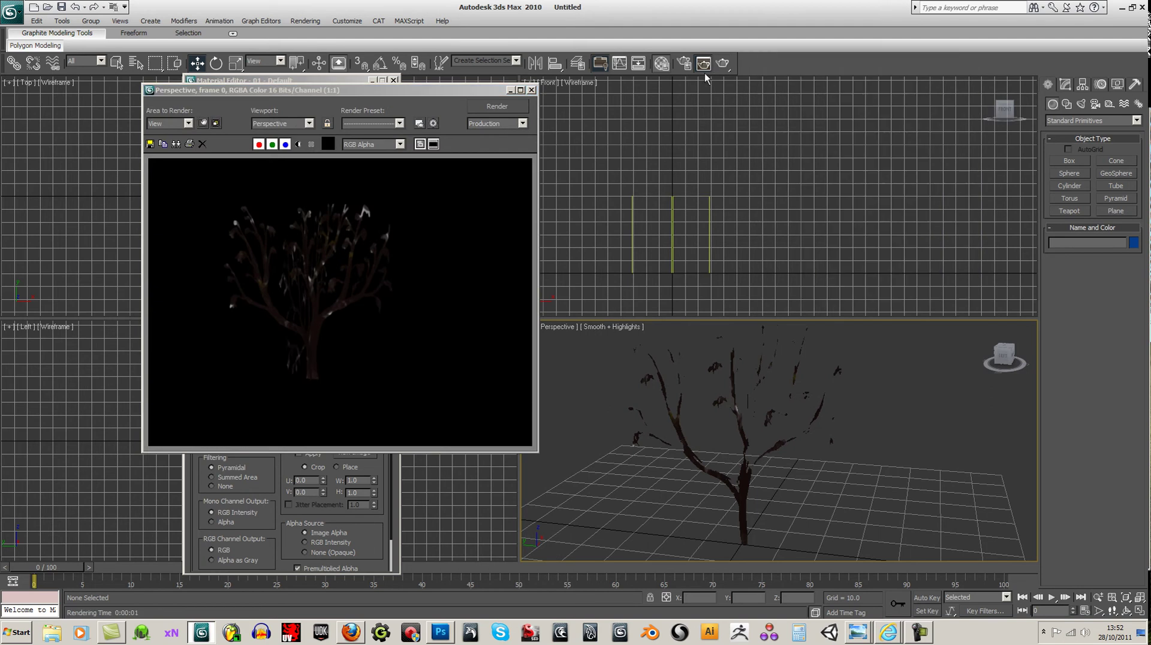
click(531, 90)
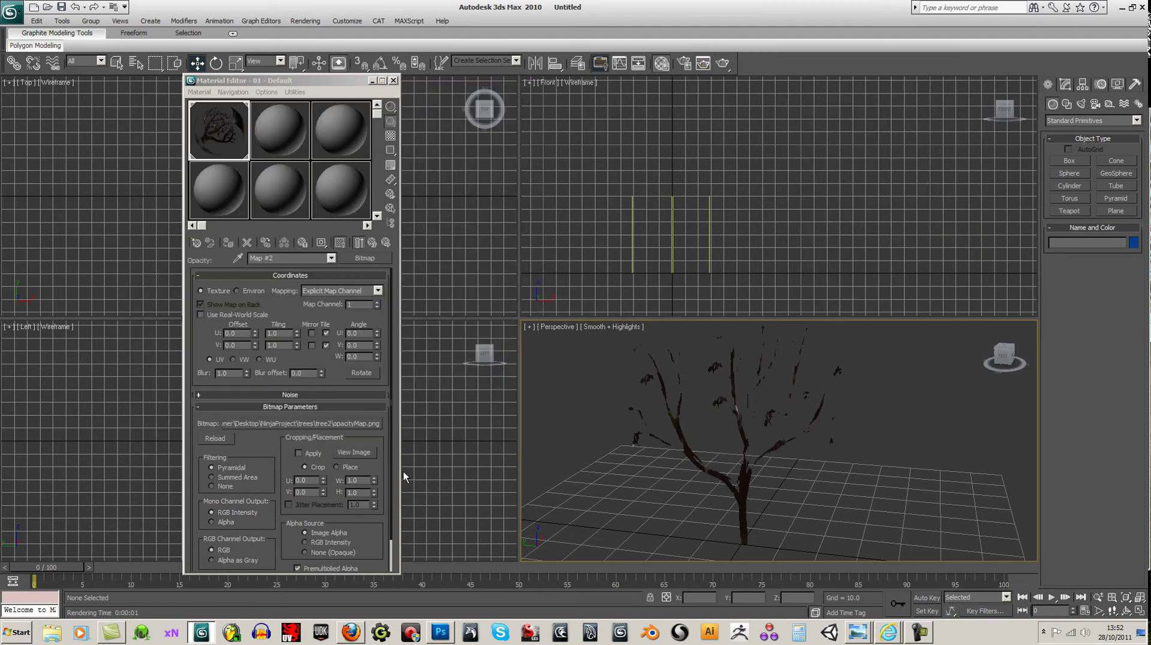
Return from the opacity bitmap to the parent material 01 - Default and bring up its list of maps
click(331, 258)
click(303, 268)
scroll(333, 480, down, 10)
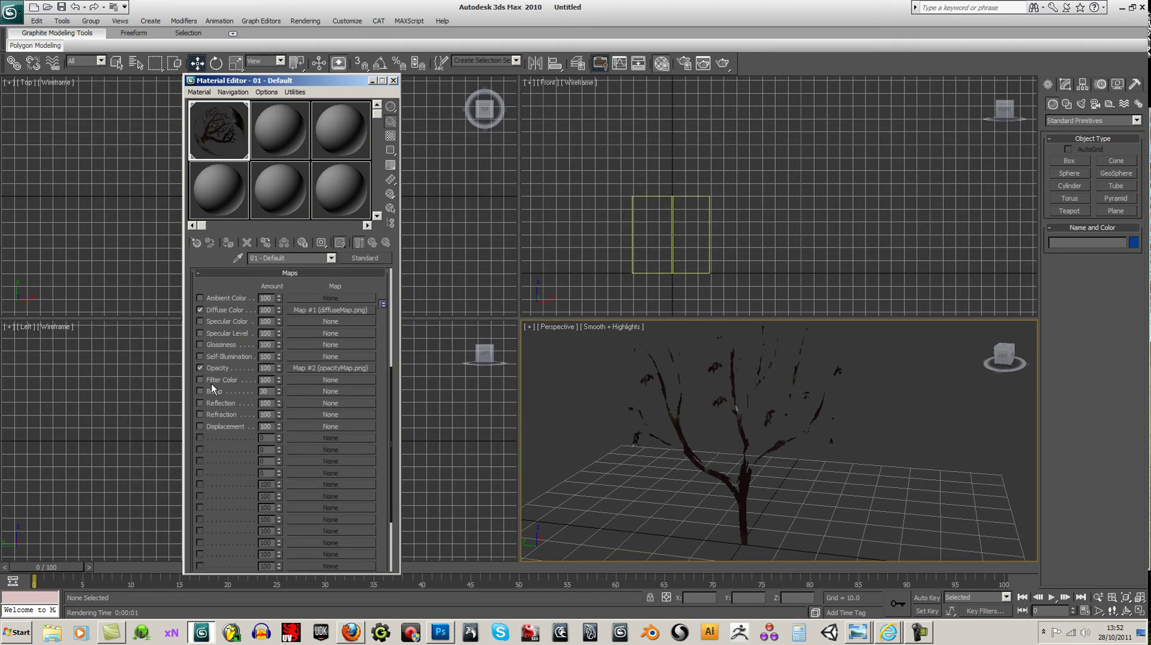
Load bumpMap.png from the tree2 folder as the material's bump map and return to the parent material 01 - Default
click(332, 404)
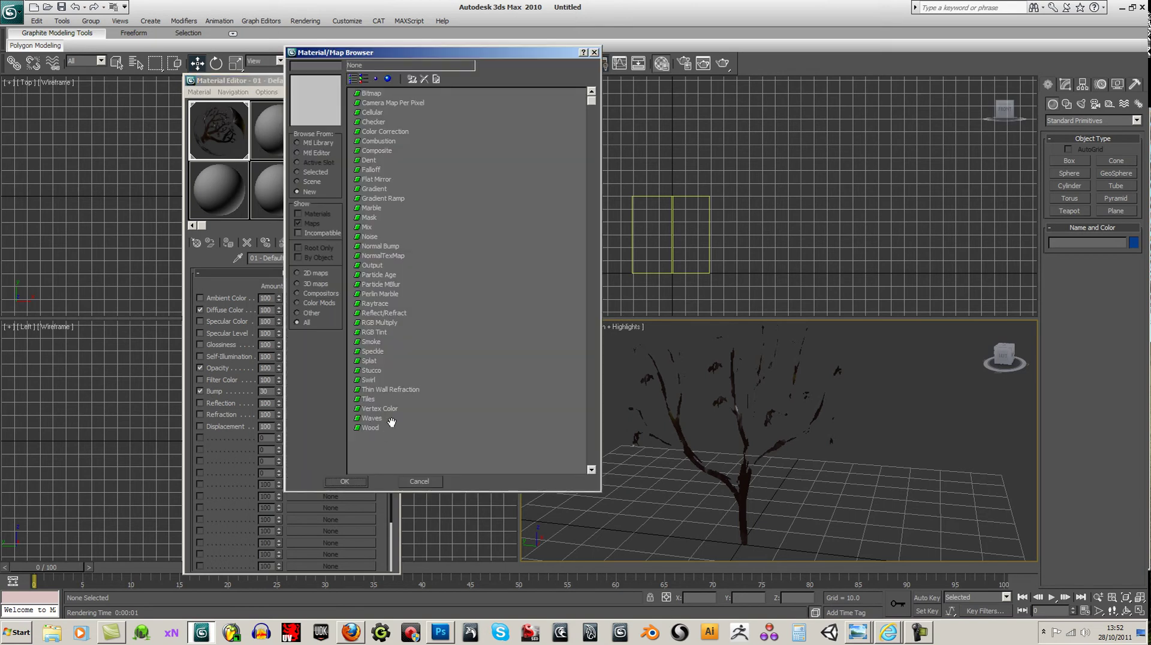
double_click(378, 98)
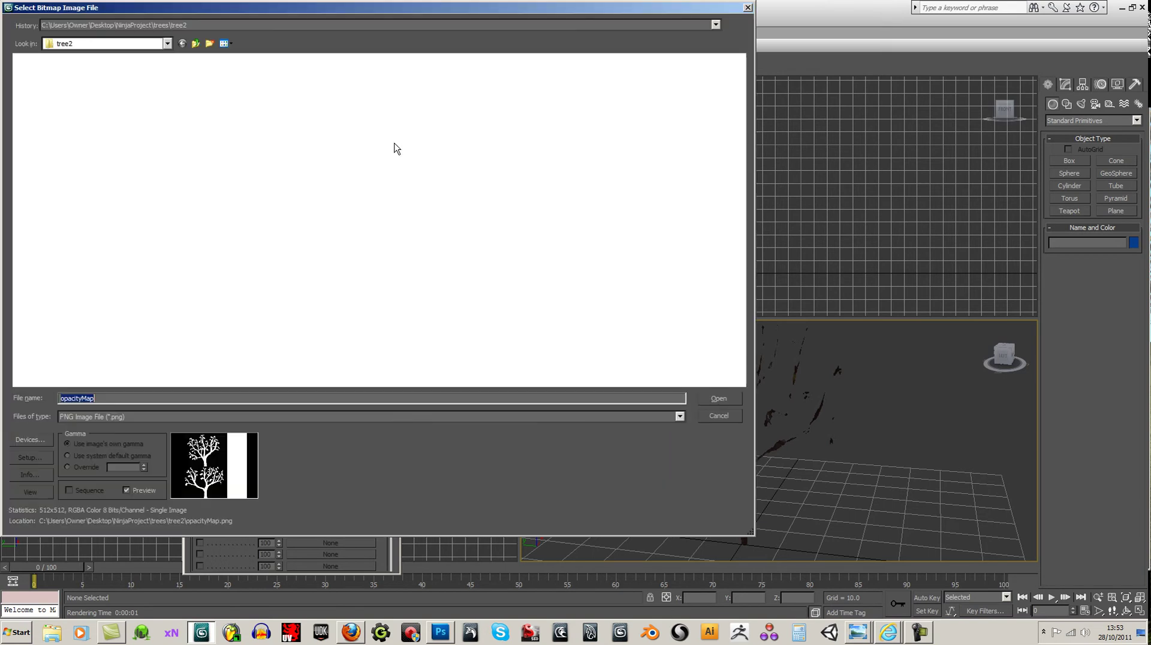
double_click(33, 89)
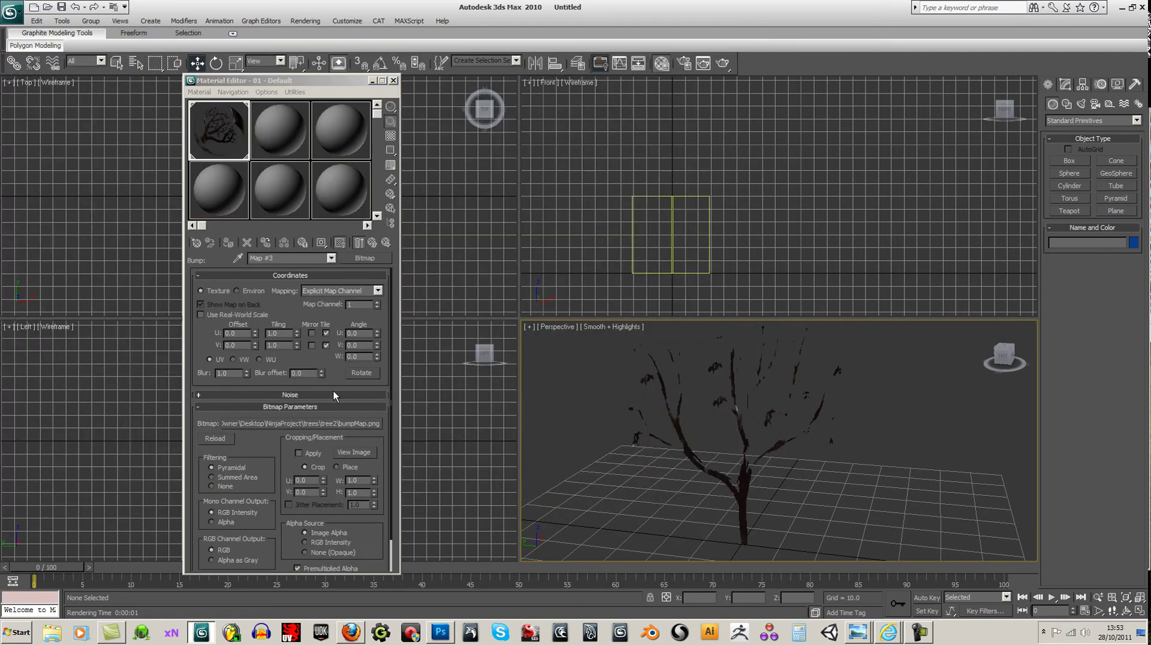
click(331, 258)
click(313, 274)
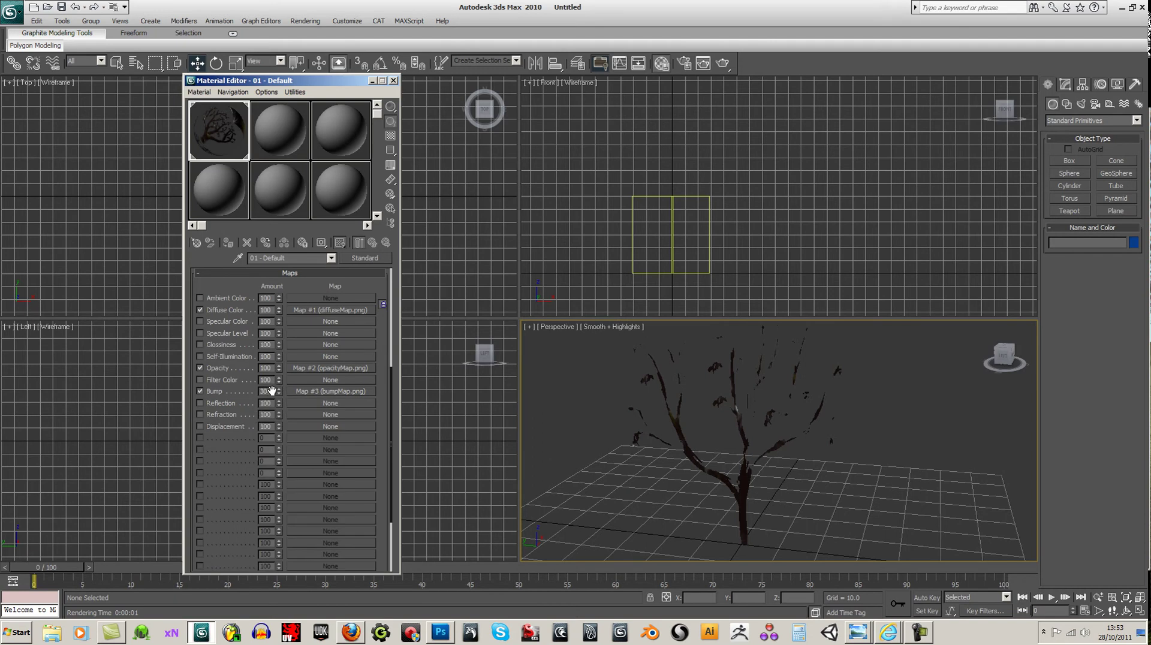
Set the bump amount to 150 and maximize the Perspective viewport with the tree in view
double_click(263, 391)
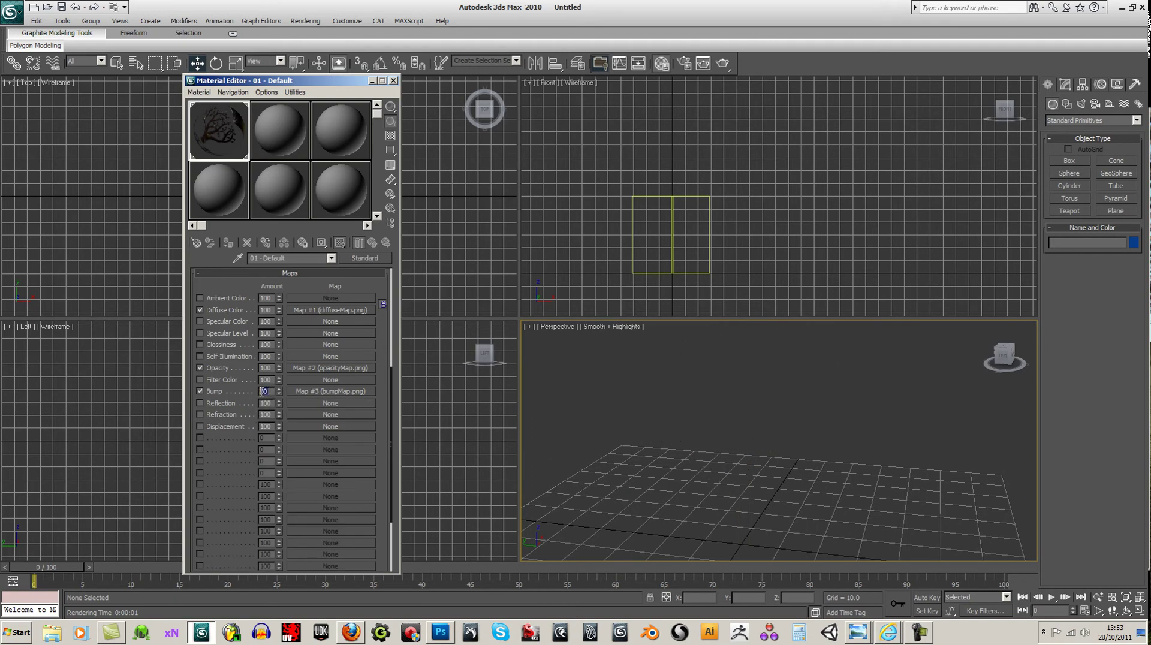
text(150)
key(Return)
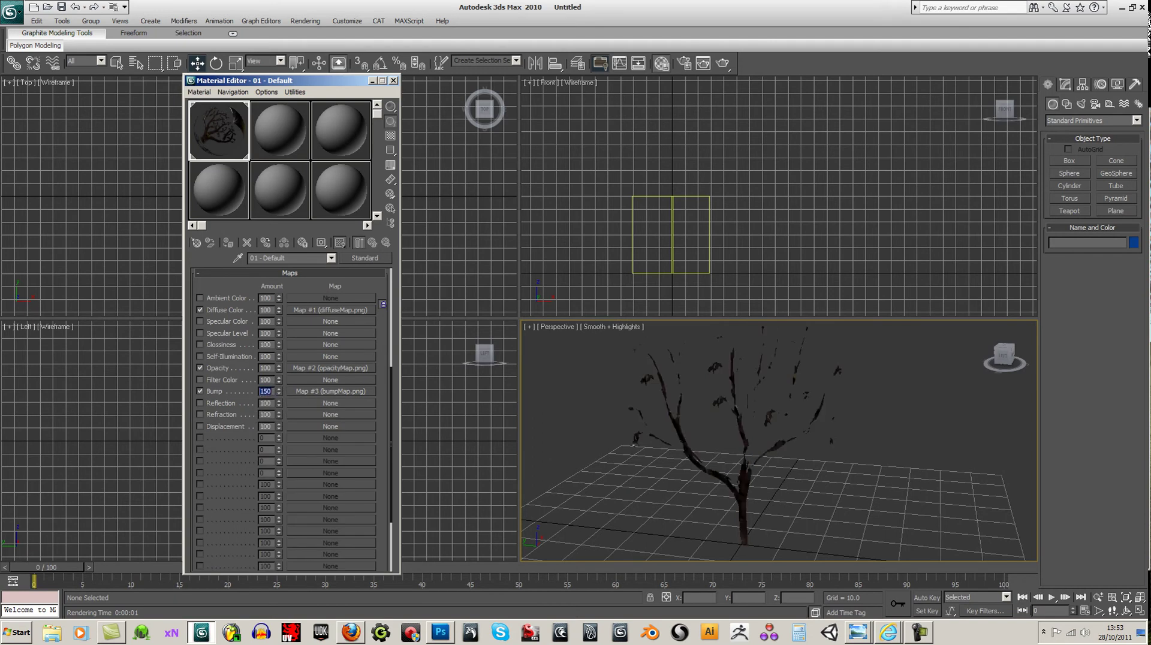
alt+middle_drag(714, 462, 809, 463)
click(1138, 611)
alt+middle_drag(553, 396, 706, 396)
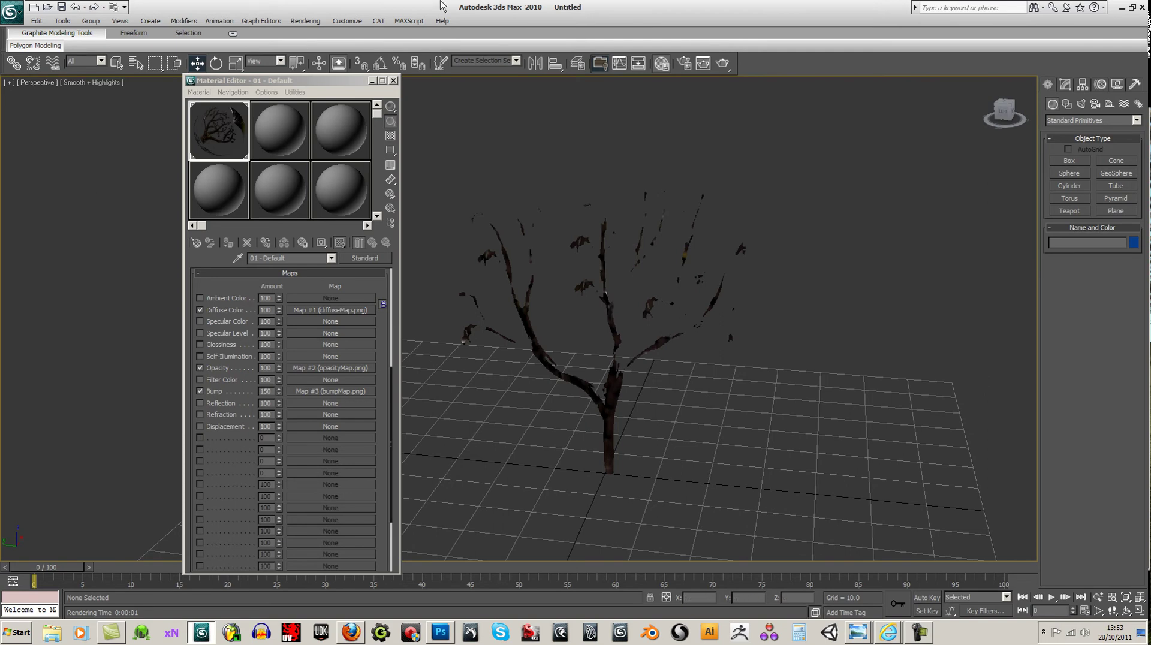
Configure the Direct3D display driver in the viewport preferences to use a download texture size of 512
click(347, 20)
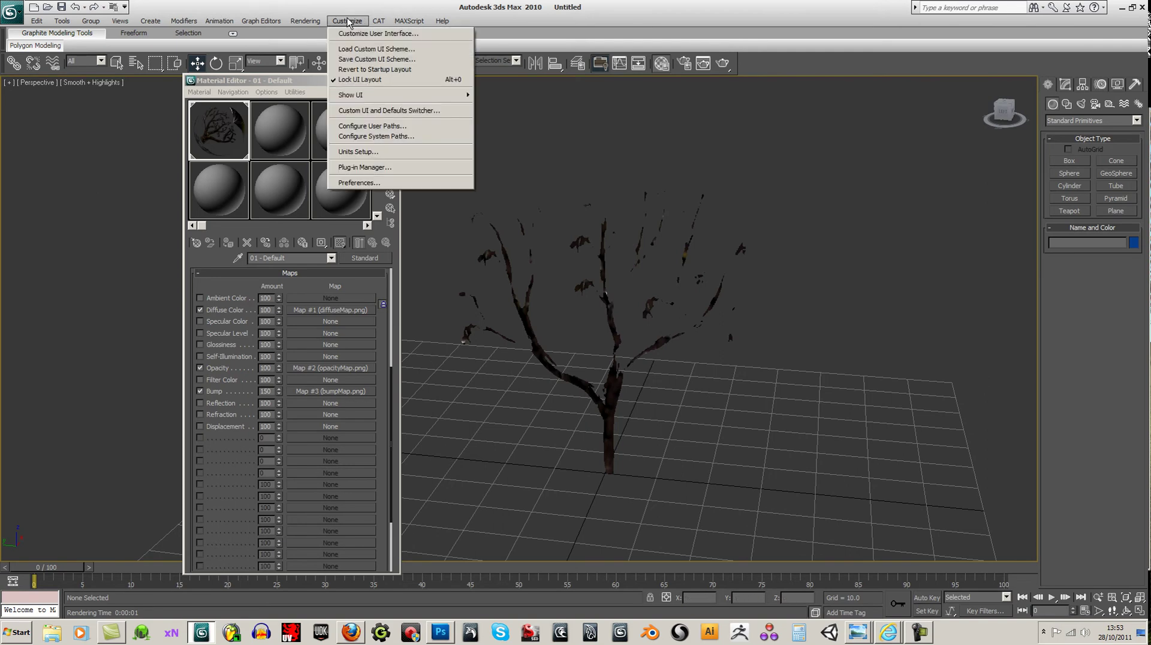
click(374, 183)
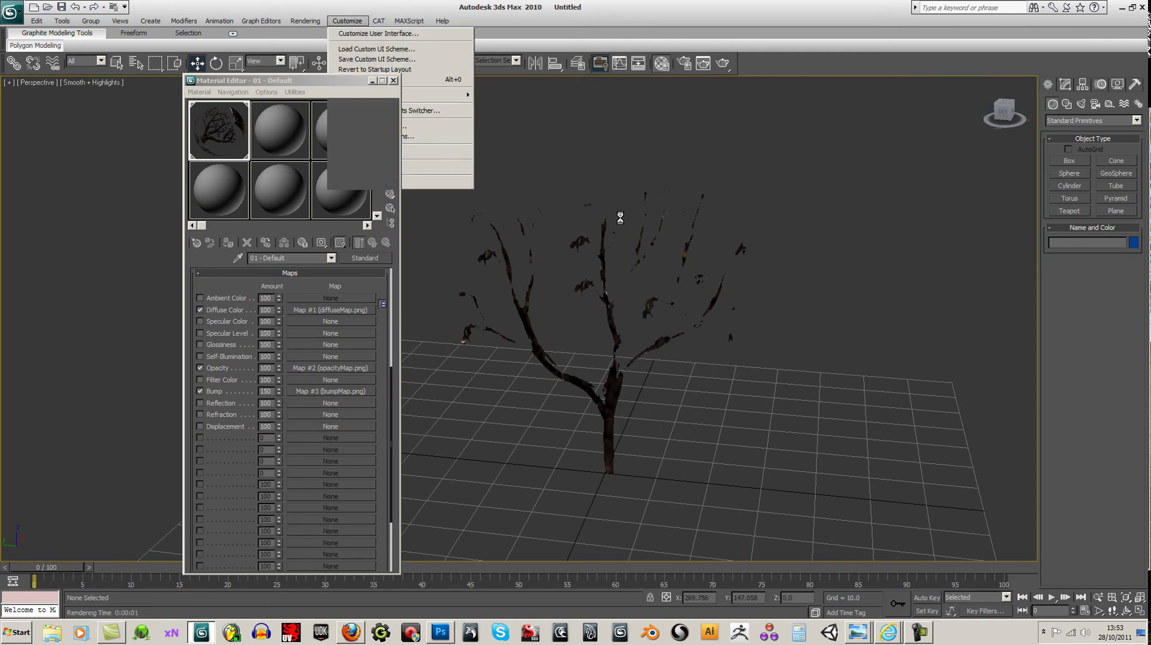
click(486, 182)
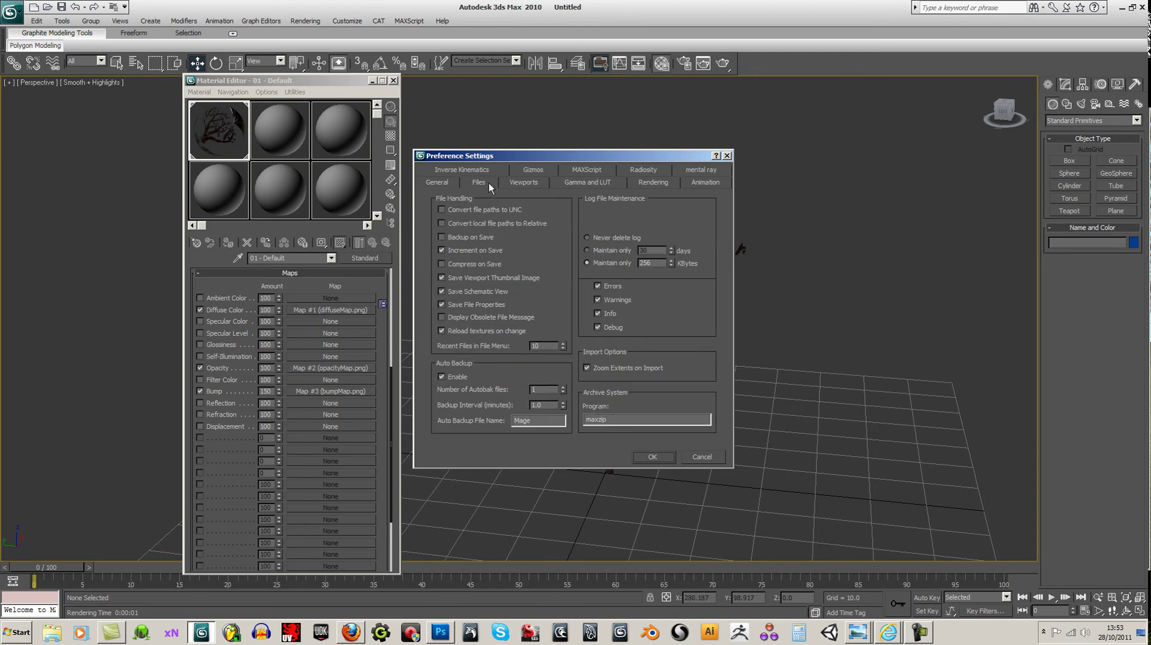
click(520, 181)
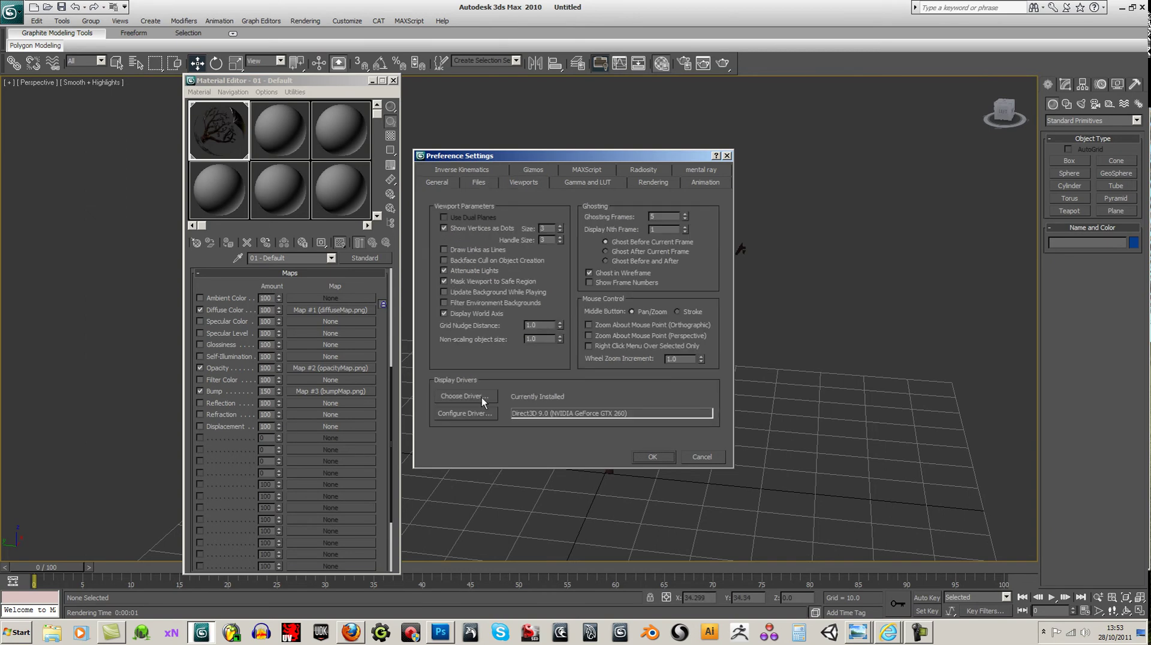
click(481, 414)
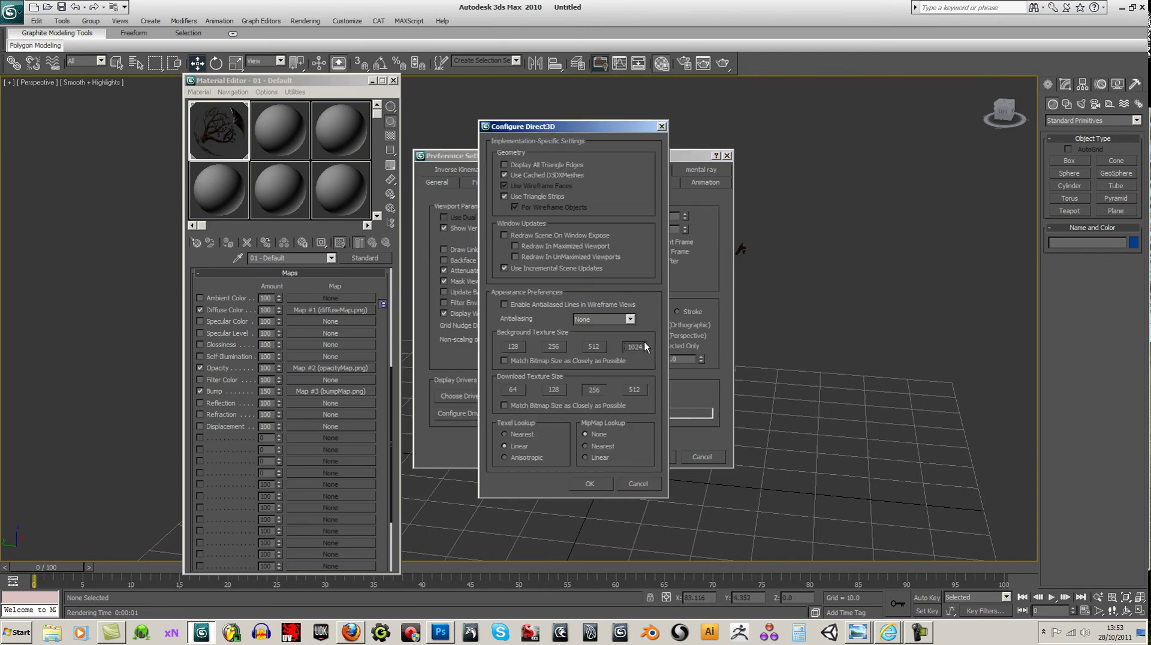
click(637, 390)
click(587, 483)
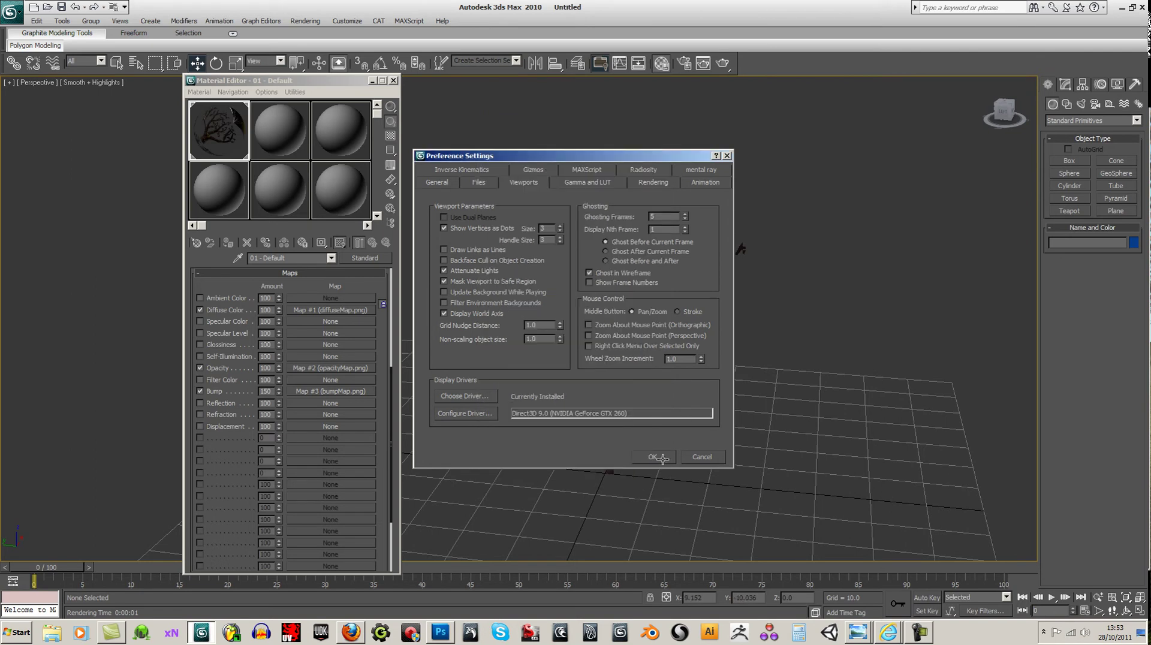
click(662, 458)
Reload the diffuse, opacity and bump bitmaps of the tree material, and close the Material Editor
click(330, 310)
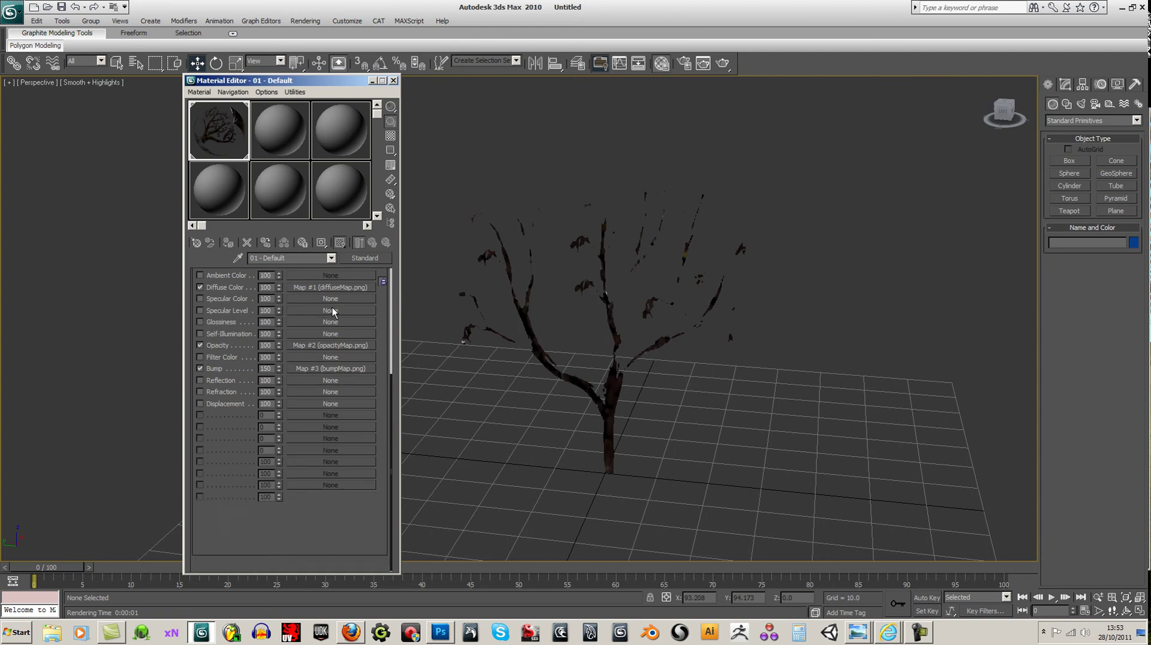
click(214, 442)
click(330, 259)
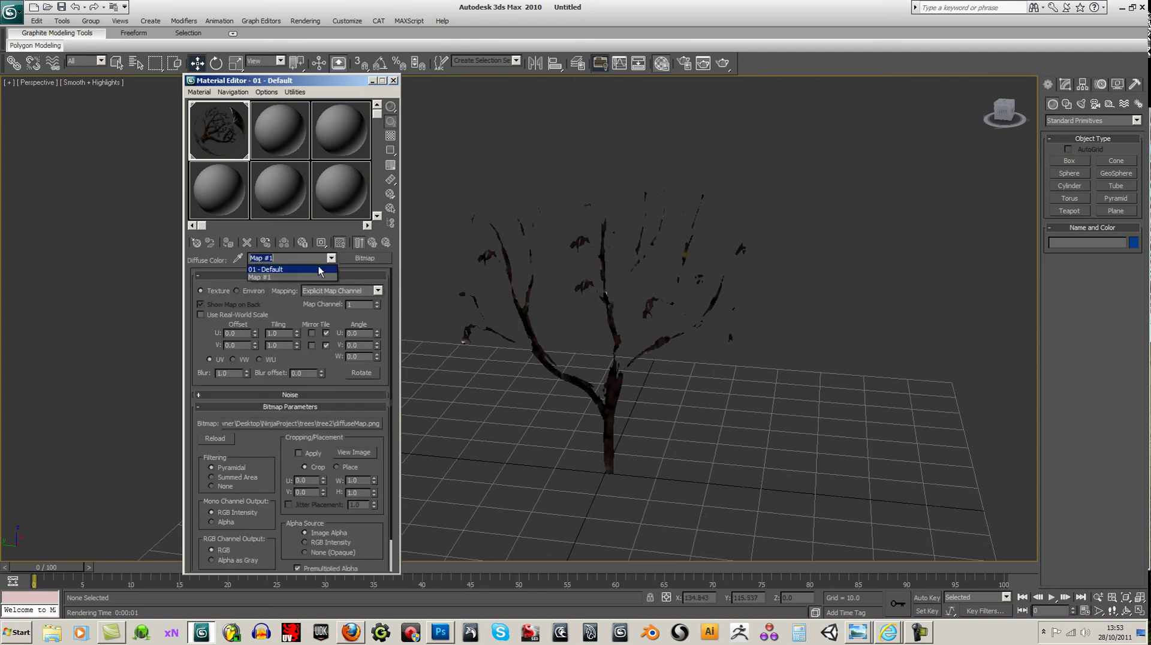
click(318, 268)
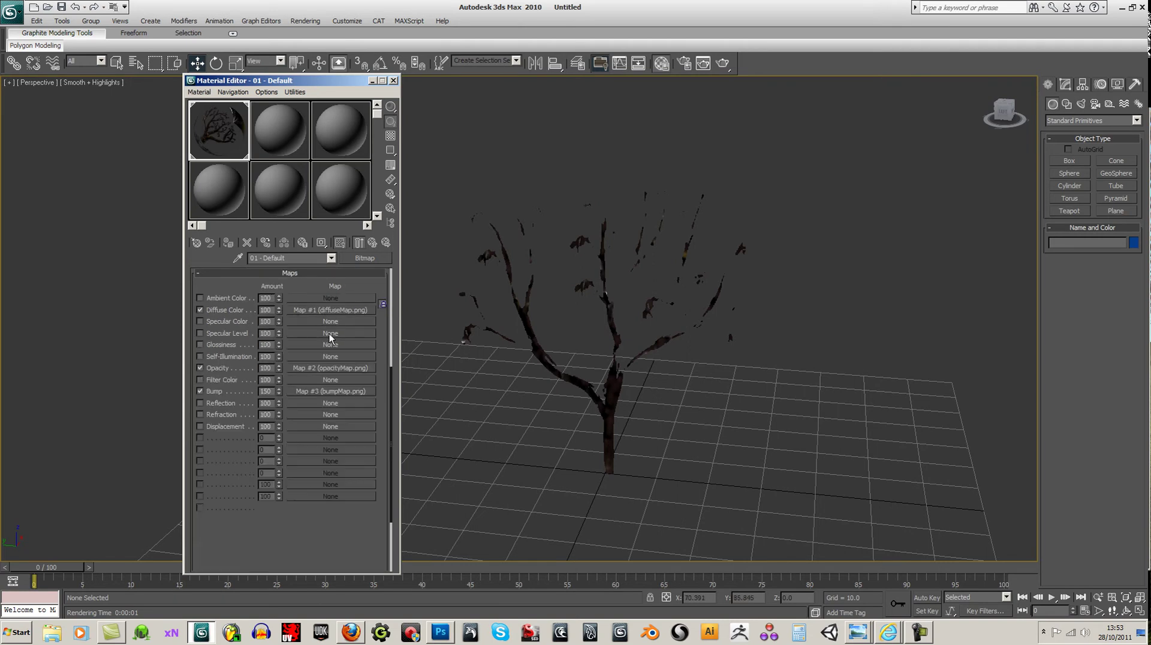
click(304, 385)
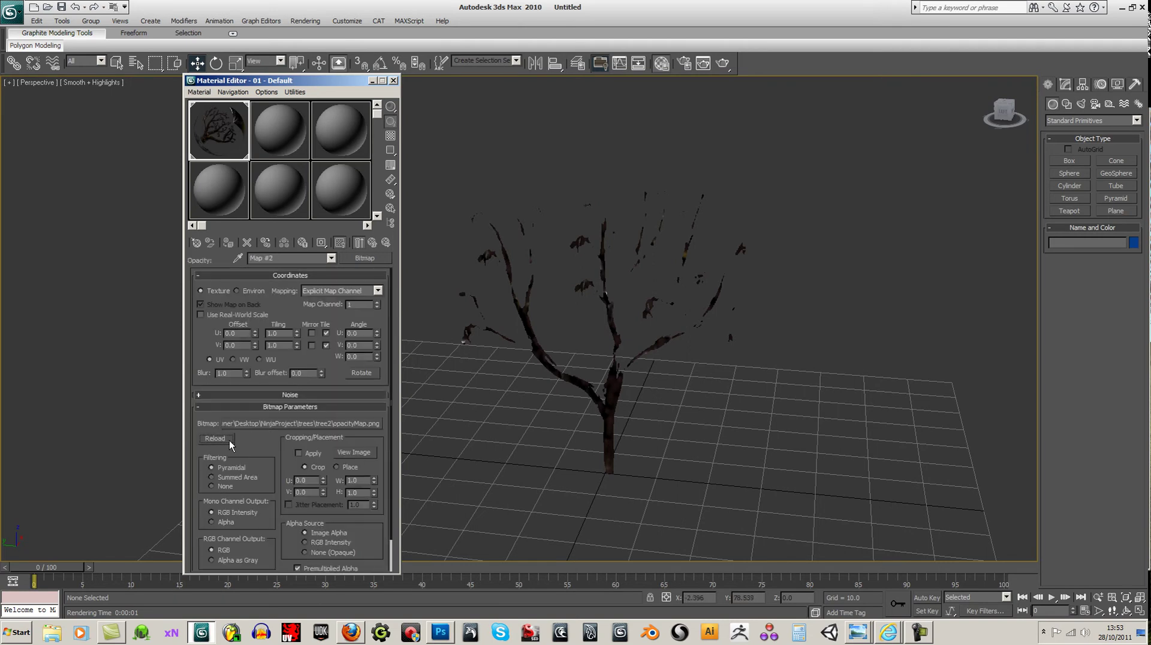
click(331, 259)
click(315, 268)
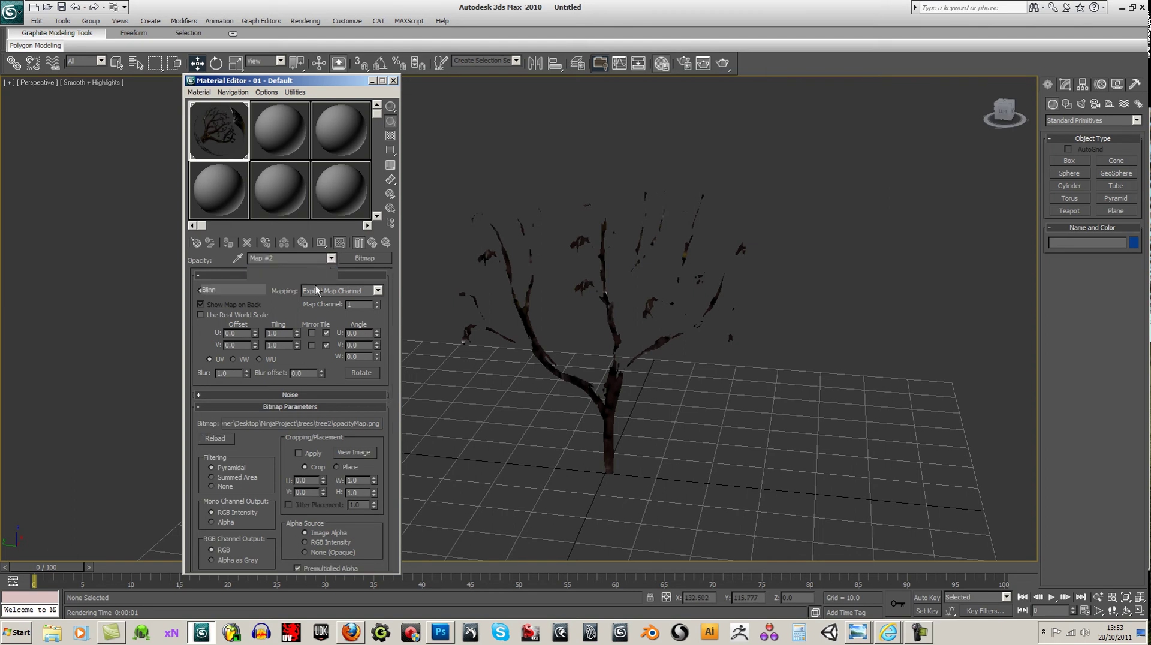
click(320, 391)
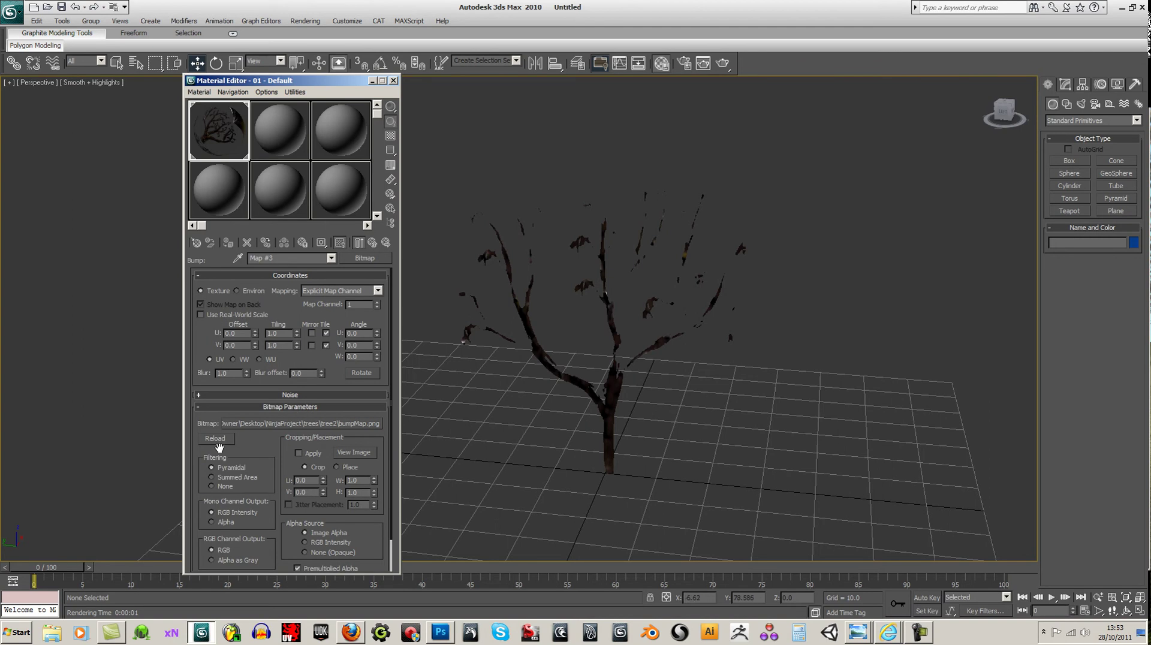
click(393, 81)
Render the Perspective view of the whole tree from the front to check the maps, and close the rendered frame
middle_drag(546, 261, 494, 252)
mouse_move(1006, 113)
mouse_down()
mouse_move(1024, 123)
mouse_move(1016, 107)
mouse_up()
click(583, 366)
scroll(589, 377, up, 4)
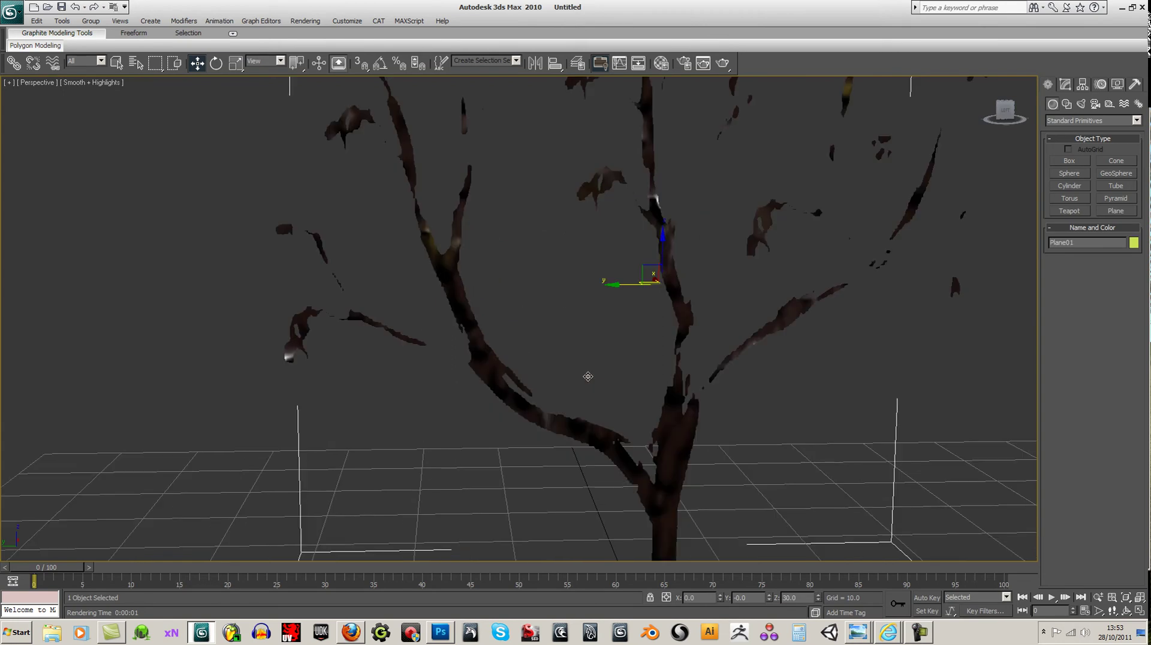
scroll(588, 376, down, 4)
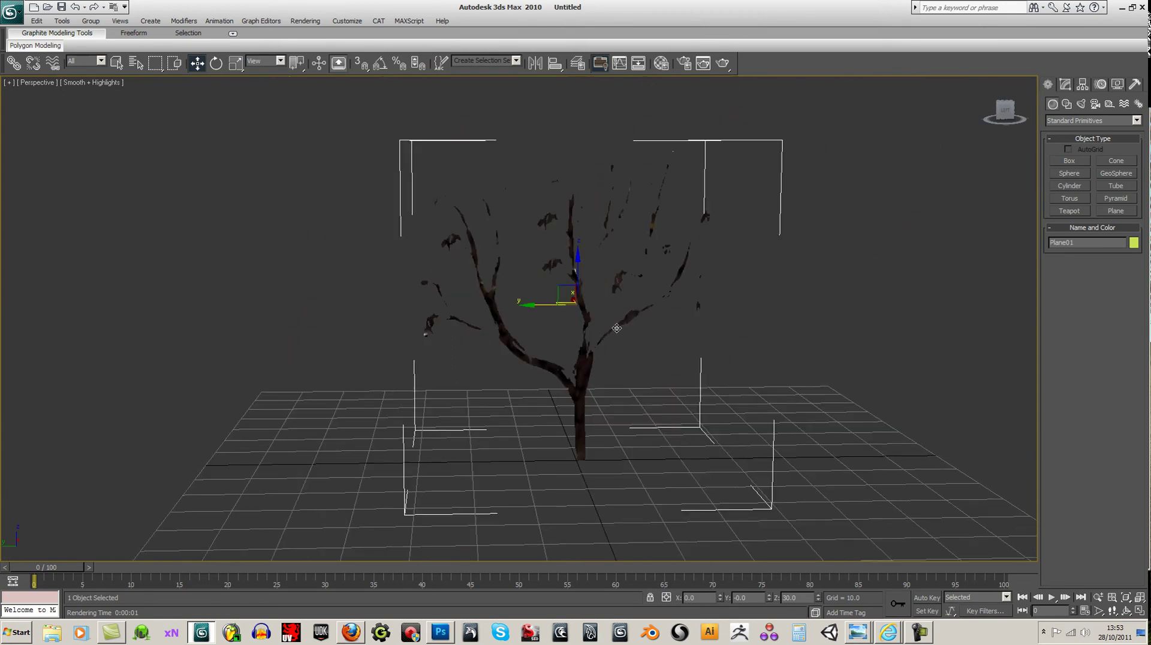
click(724, 63)
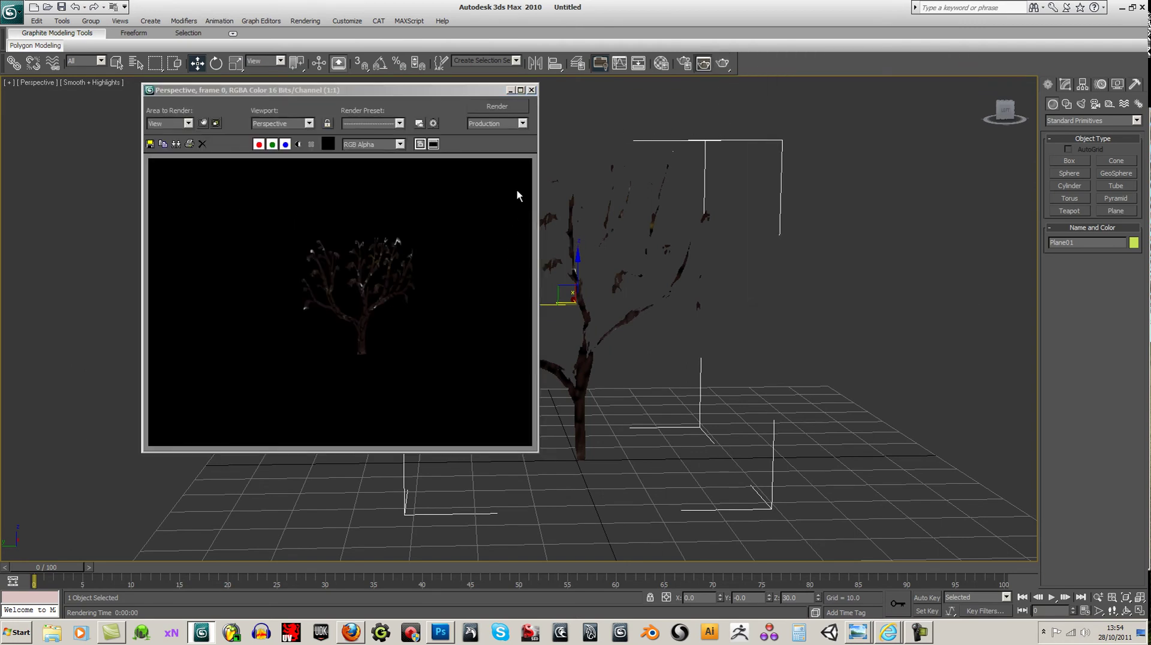
click(405, 326)
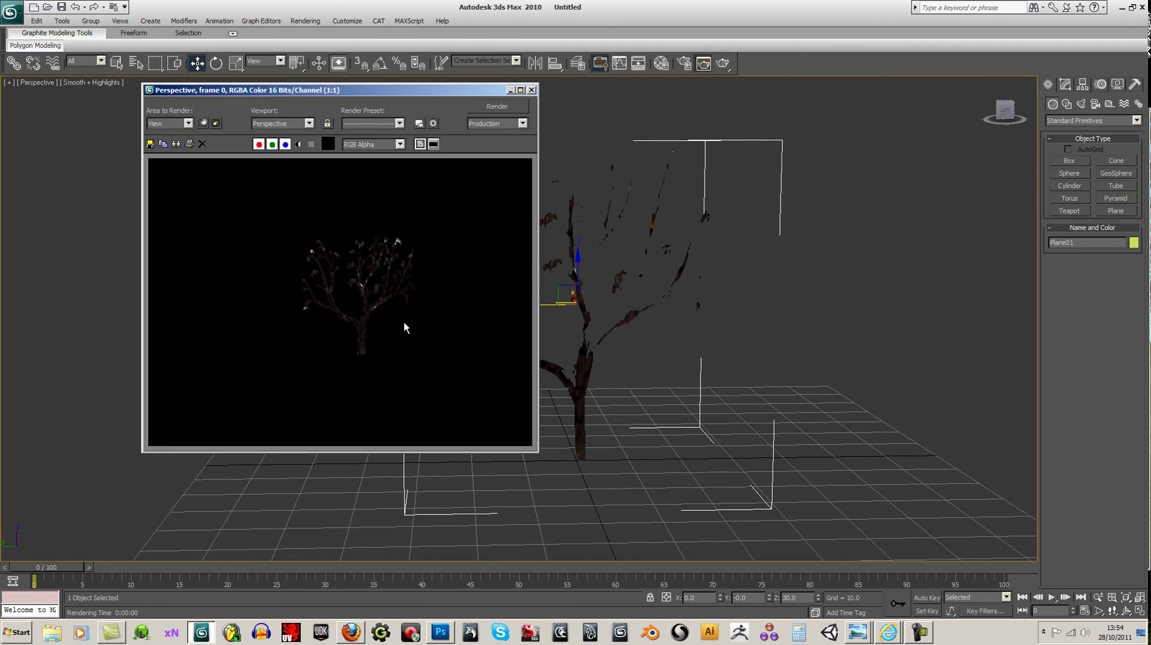
click(532, 91)
Make the tree material 01 - Default 2-Sided
middle_drag(574, 356, 536, 382)
drag(1006, 112, 919, 129)
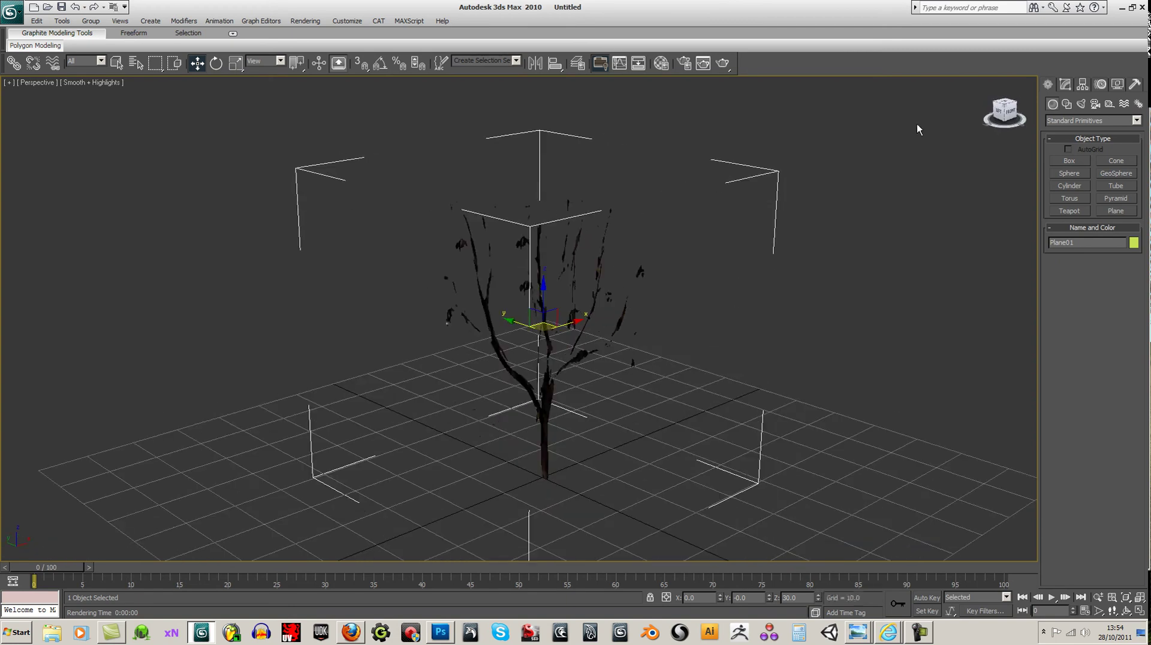
click(662, 63)
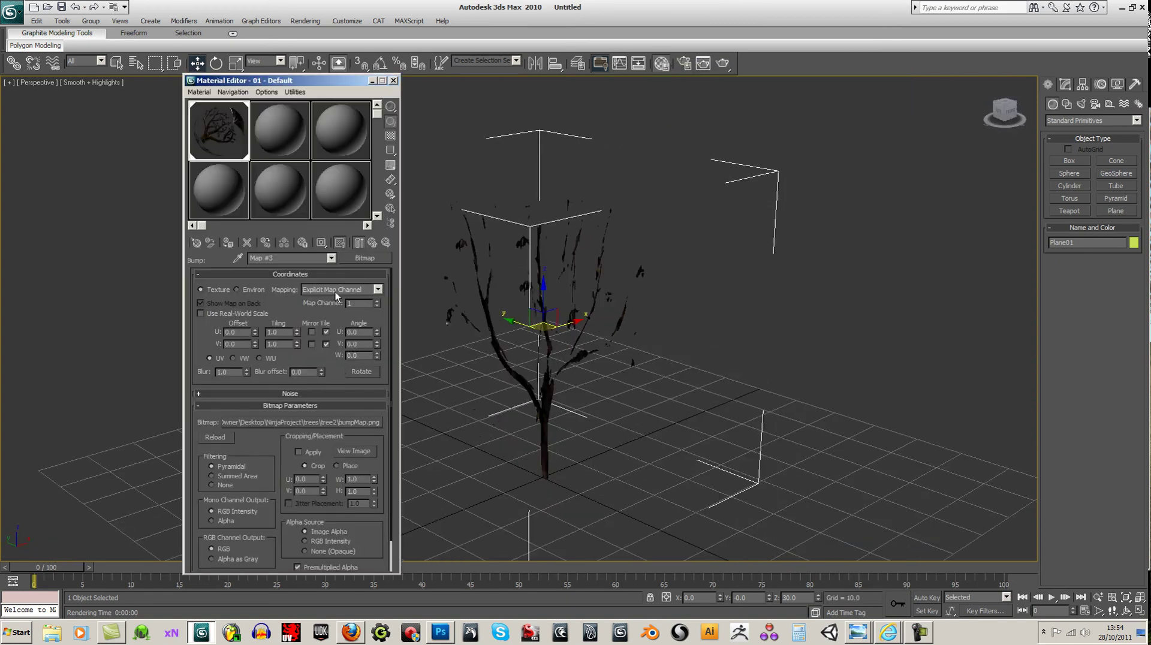
click(331, 258)
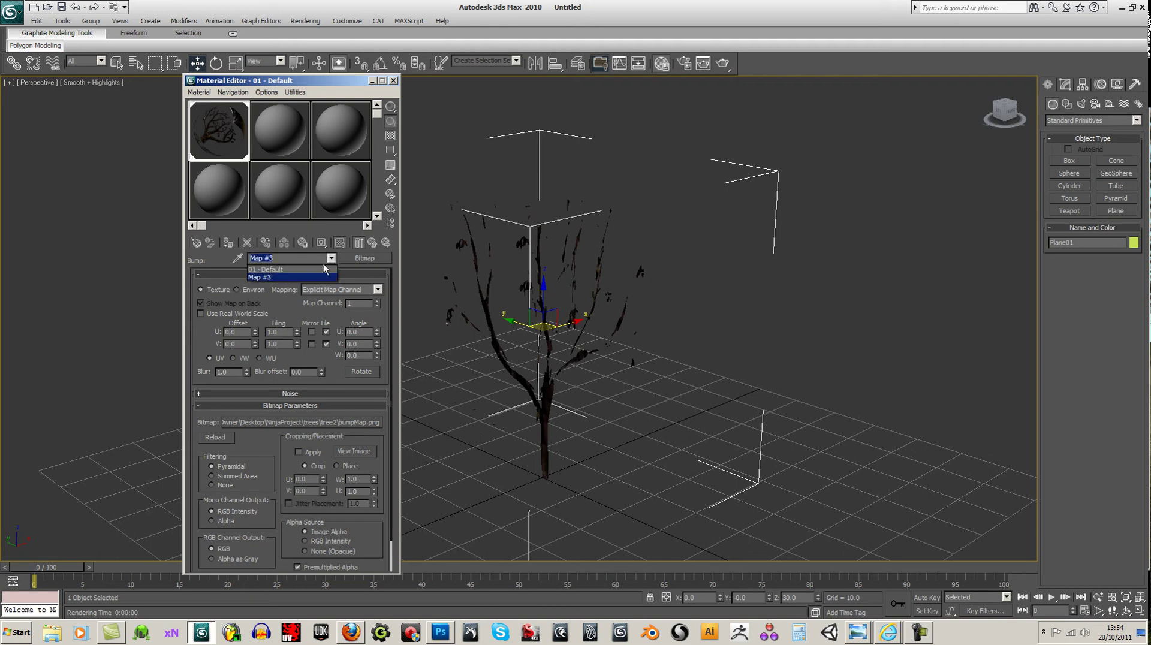
click(322, 267)
drag(354, 285, 360, 478)
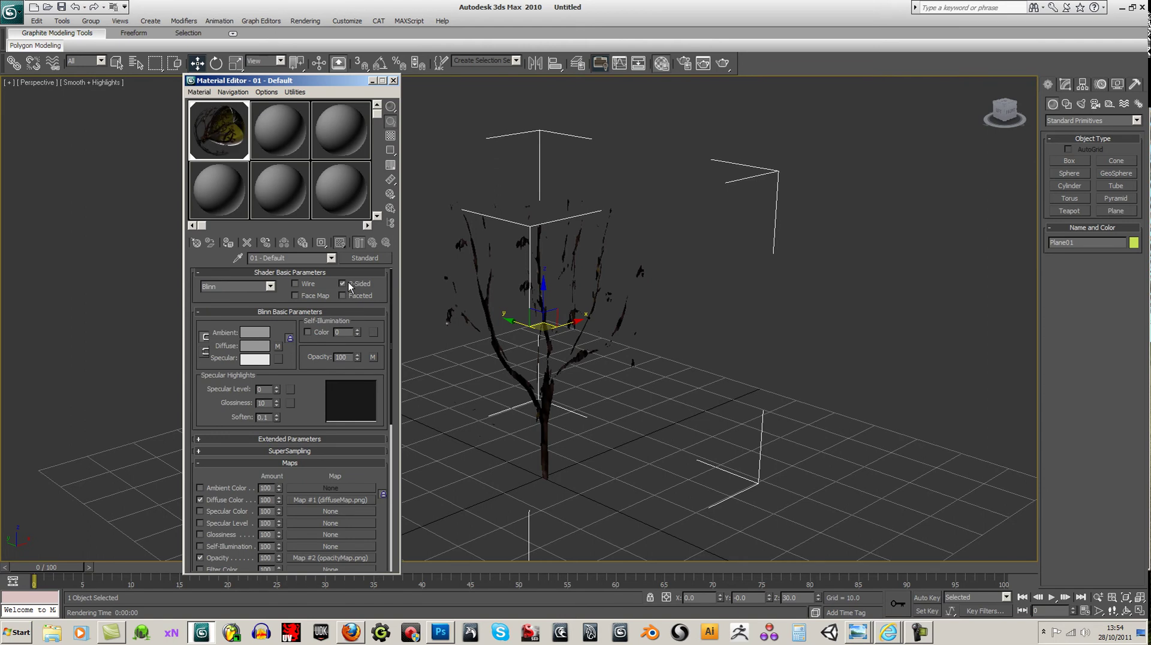
Render the tree from another side to check the 2-Sided material, and close the rendered frame and the Material Editor
middle_drag(636, 243, 671, 239)
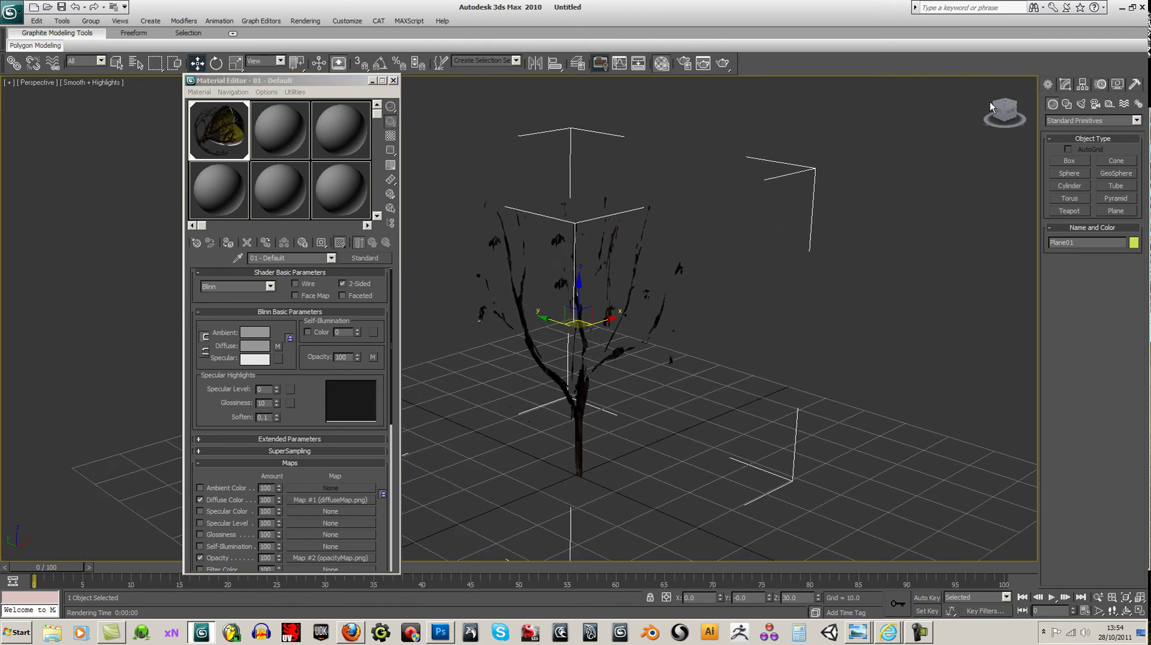
click(1010, 115)
drag(1011, 115, 627, 108)
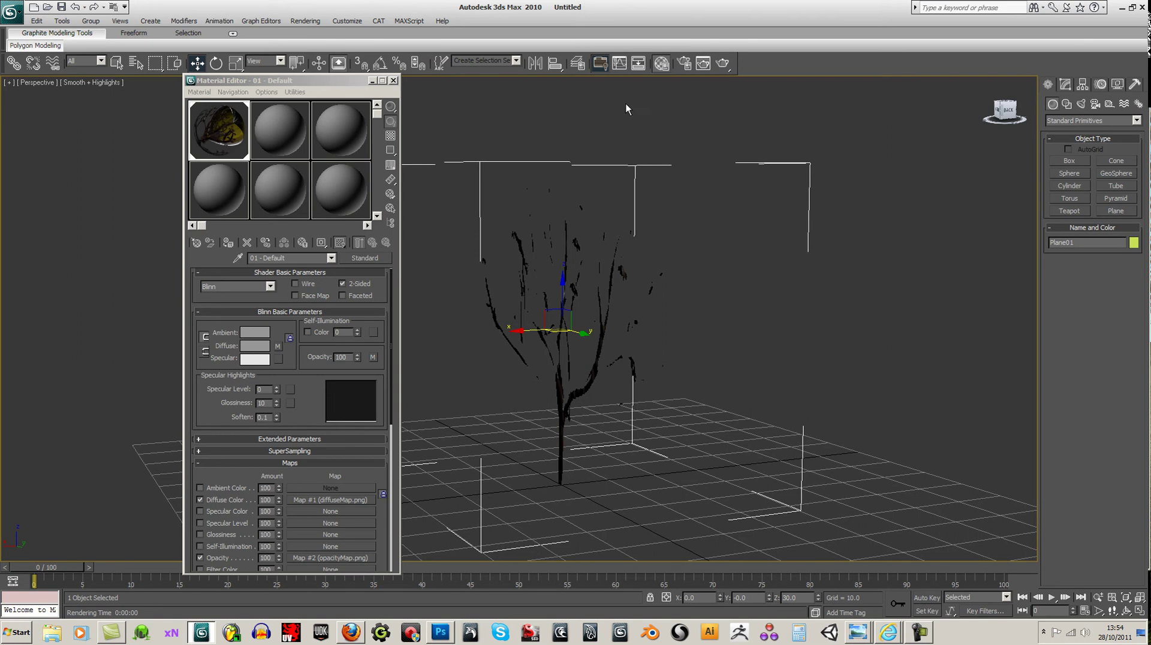
click(722, 65)
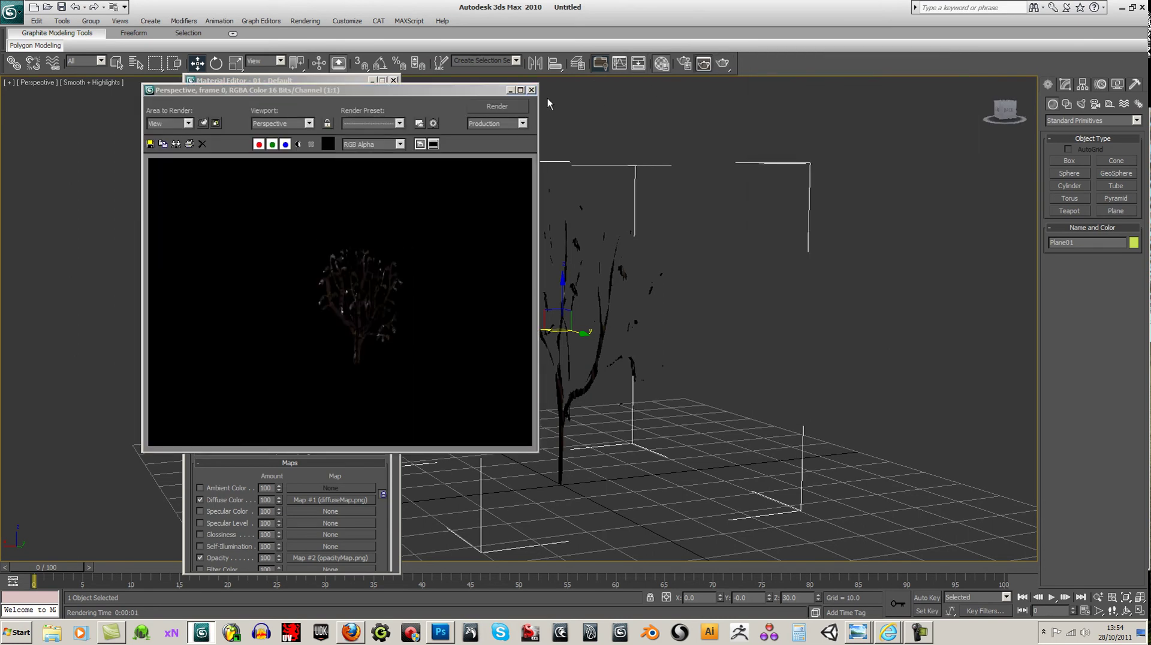
click(531, 90)
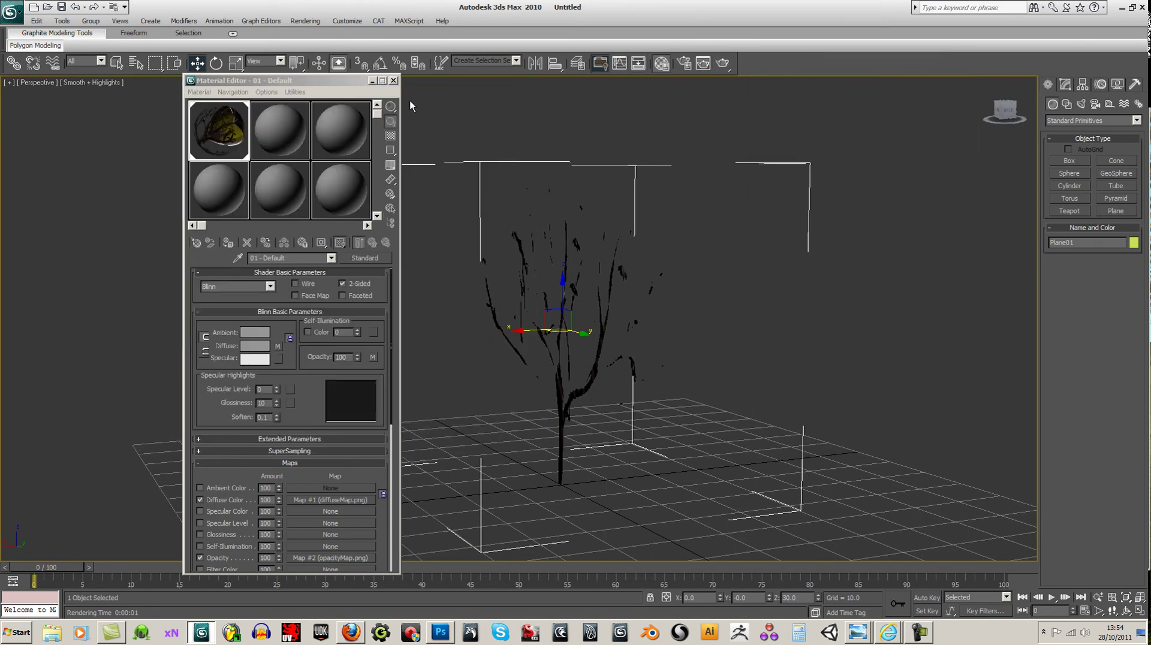
click(390, 81)
Hide the grid in the Perspective viewport and return to the four-viewport layout
scroll(776, 424, down, 5)
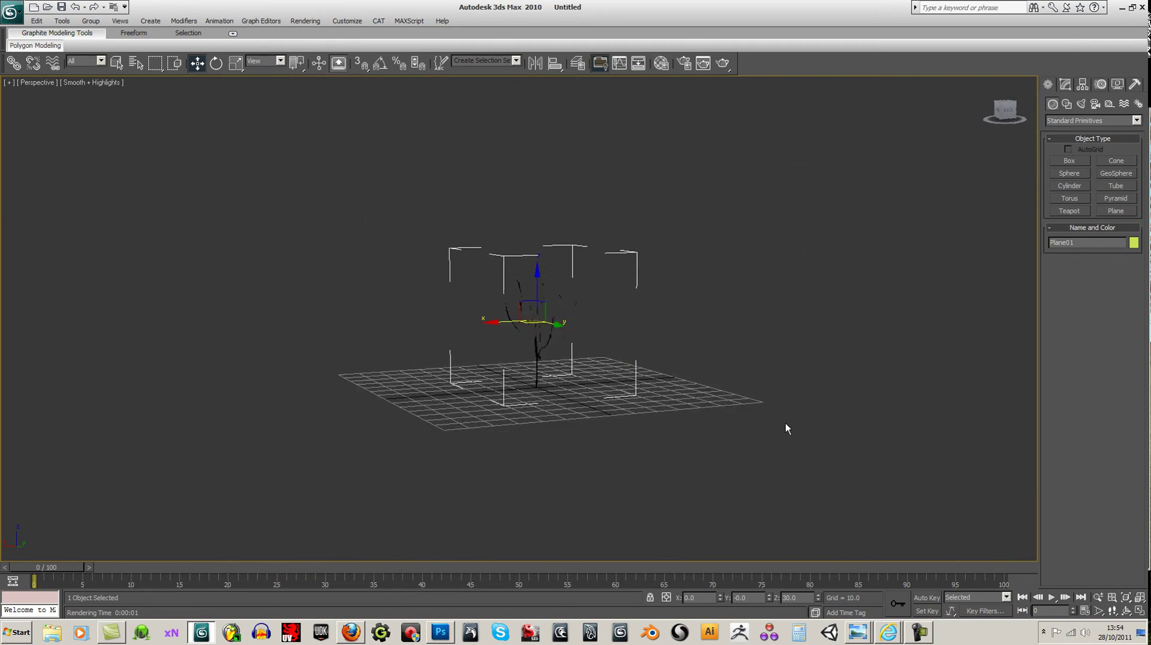
key(g)
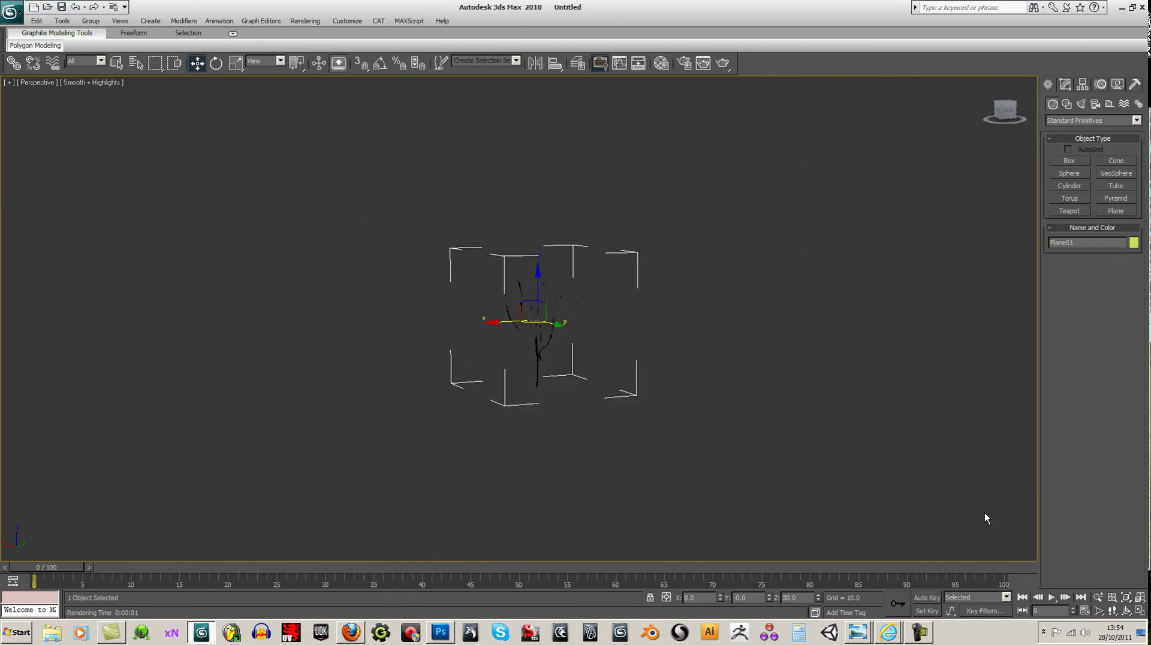
click(1139, 611)
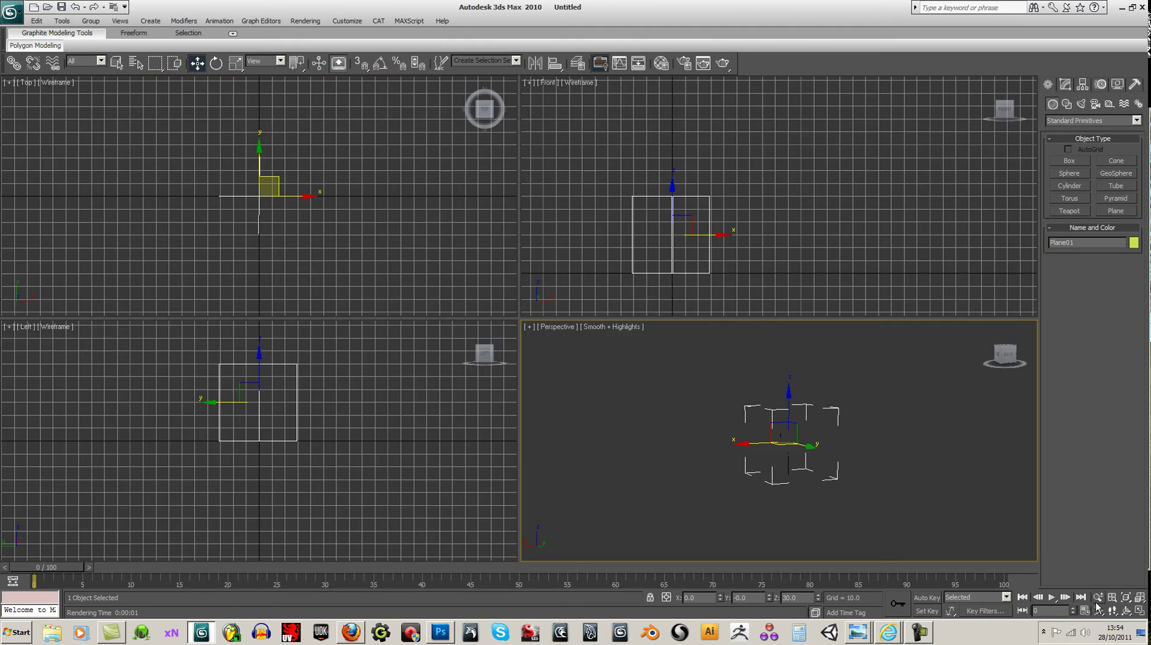
Create a cylinder in the Top viewport where the planes cross, with a radius of about 3.4 and a height of about 33
right_click(440, 271)
click(1069, 186)
scroll(360, 204, up, 5)
middle_drag(360, 203, 324, 212)
drag(285, 183, 298, 183)
click(323, 75)
middle_drag(703, 410, 697, 428)
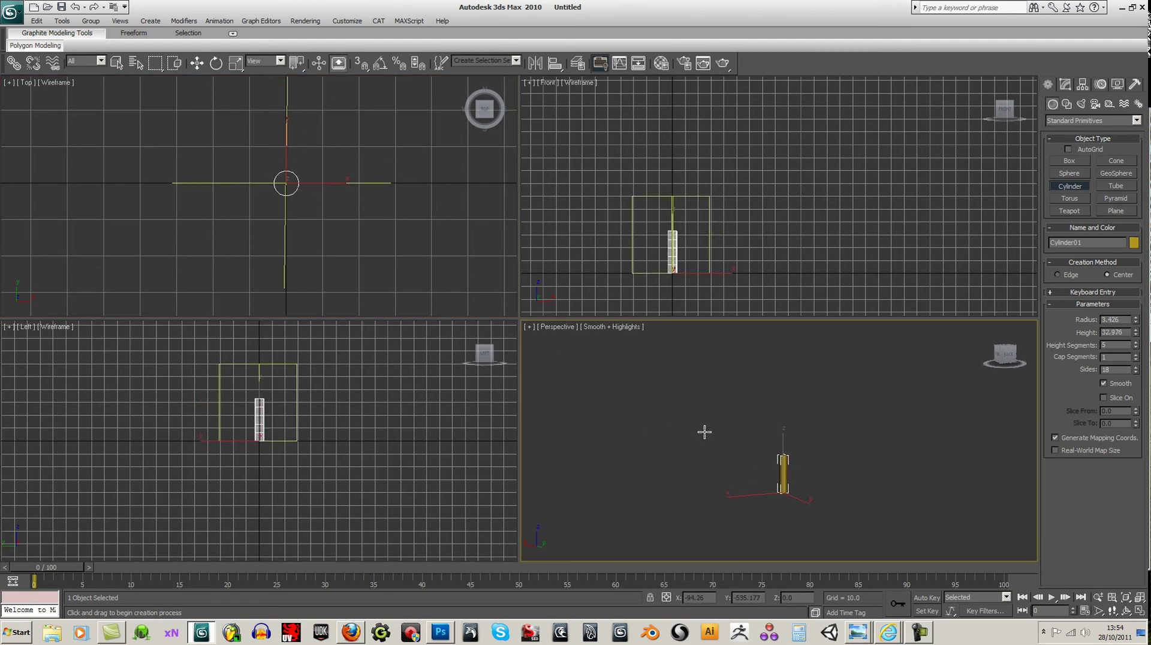
Show the Perspective viewport in wireframe and set the cylinder to 2 height segments and 6 sides
key(w)
scroll(803, 455, up, 5)
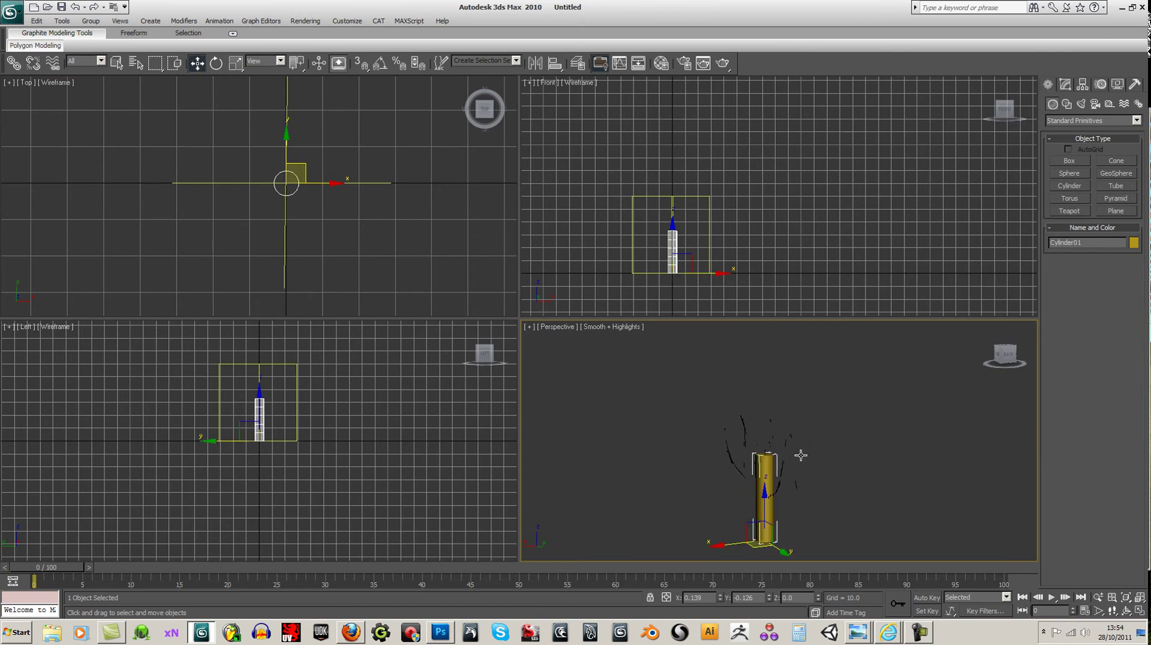
scroll(806, 459, down, 5)
key(F3)
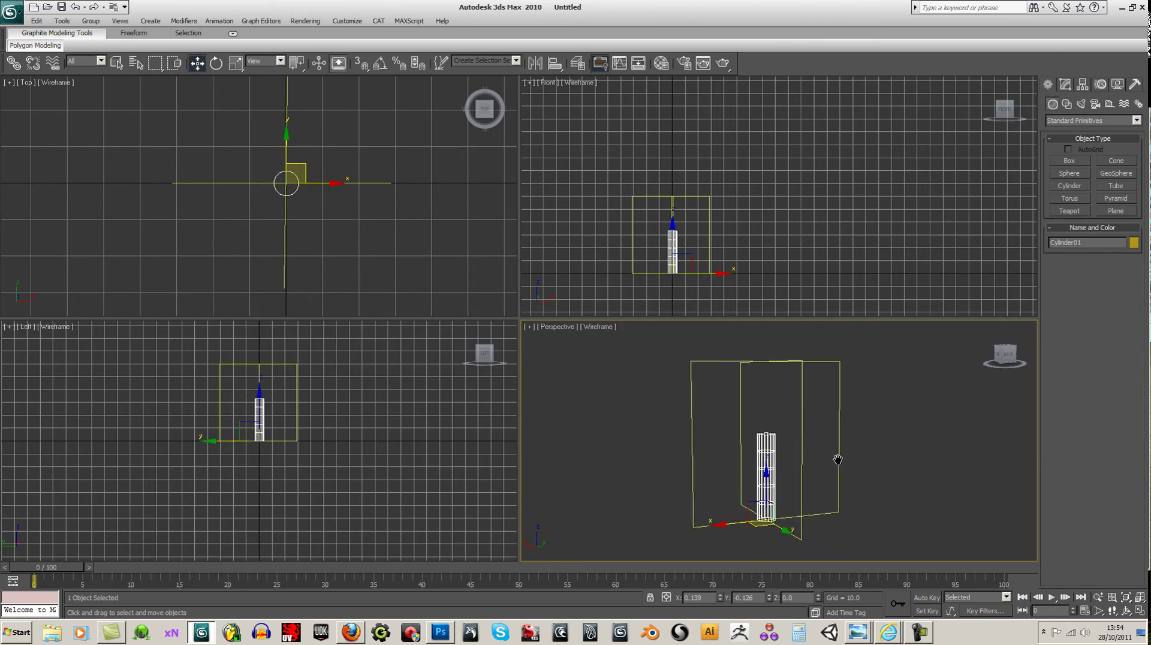
click(1067, 84)
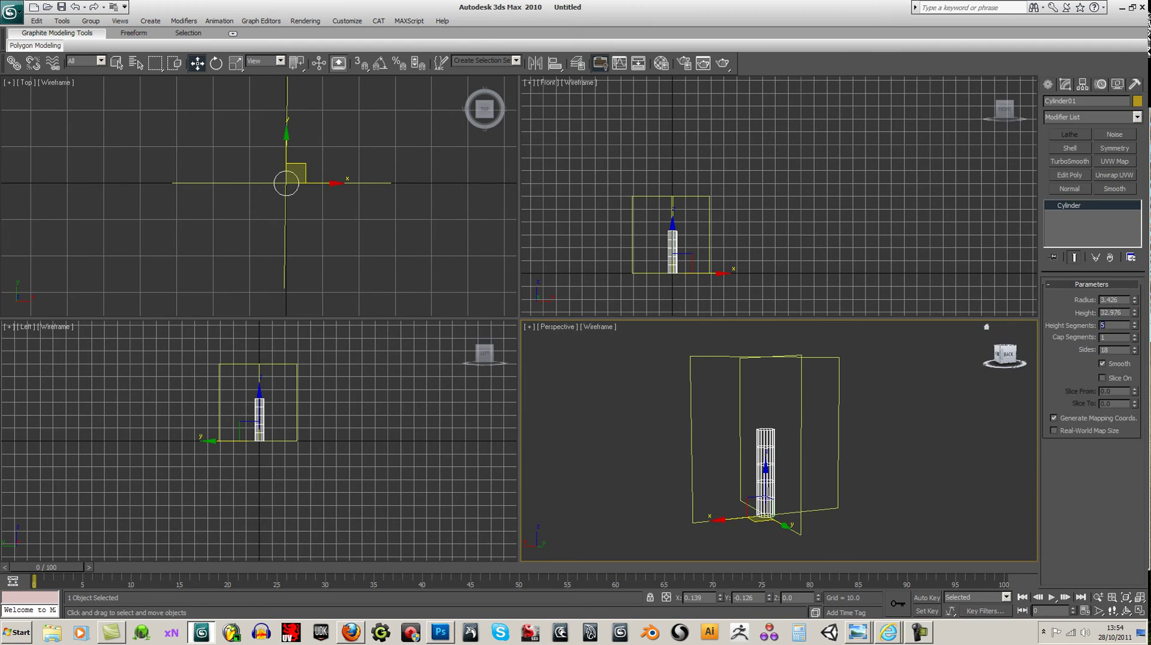
key(Return)
key(Return)
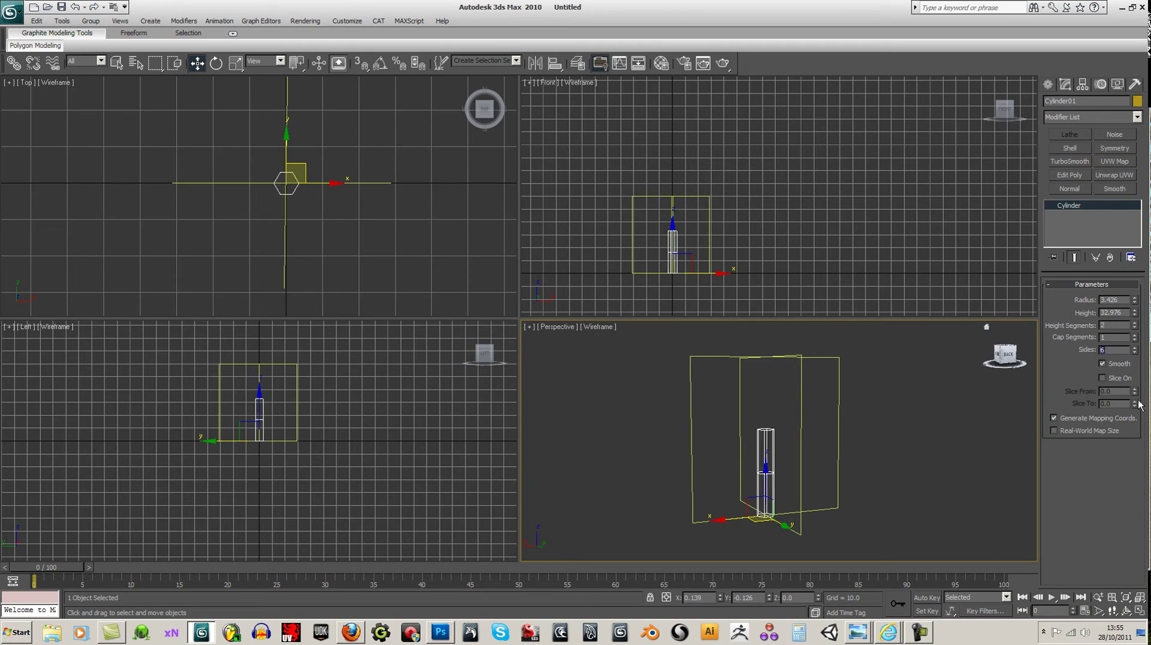
middle_drag(943, 431, 923, 424)
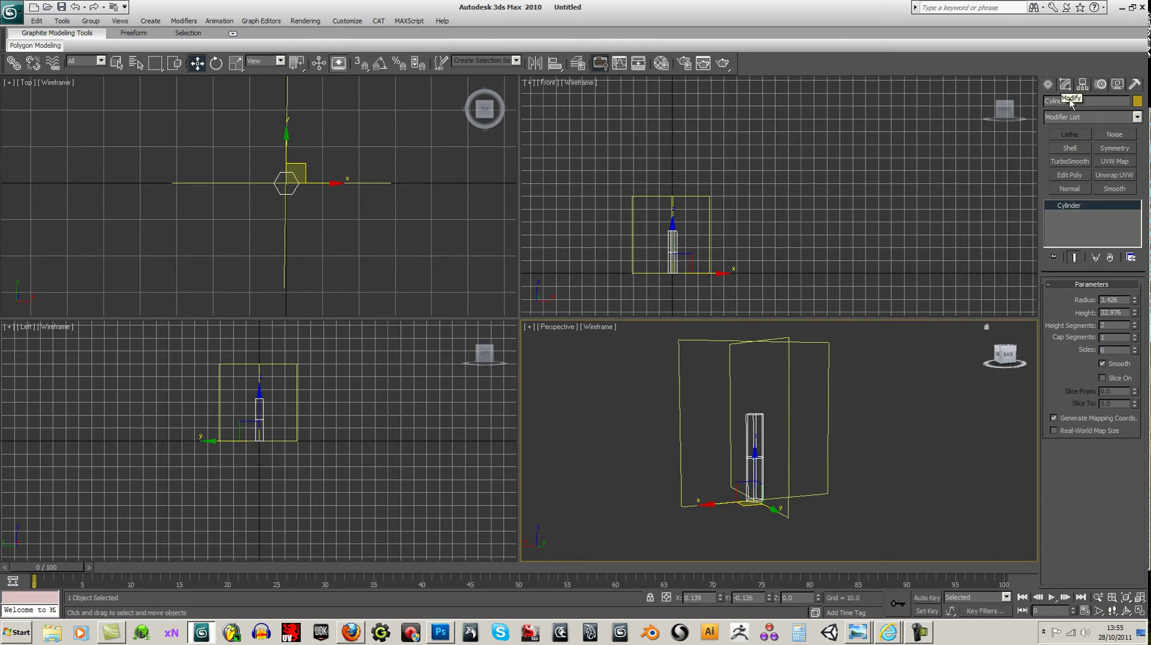
Add an Edit Poly modifier to the cylinder and scale all its vertices down uniformly to about 48 percent
click(1071, 175)
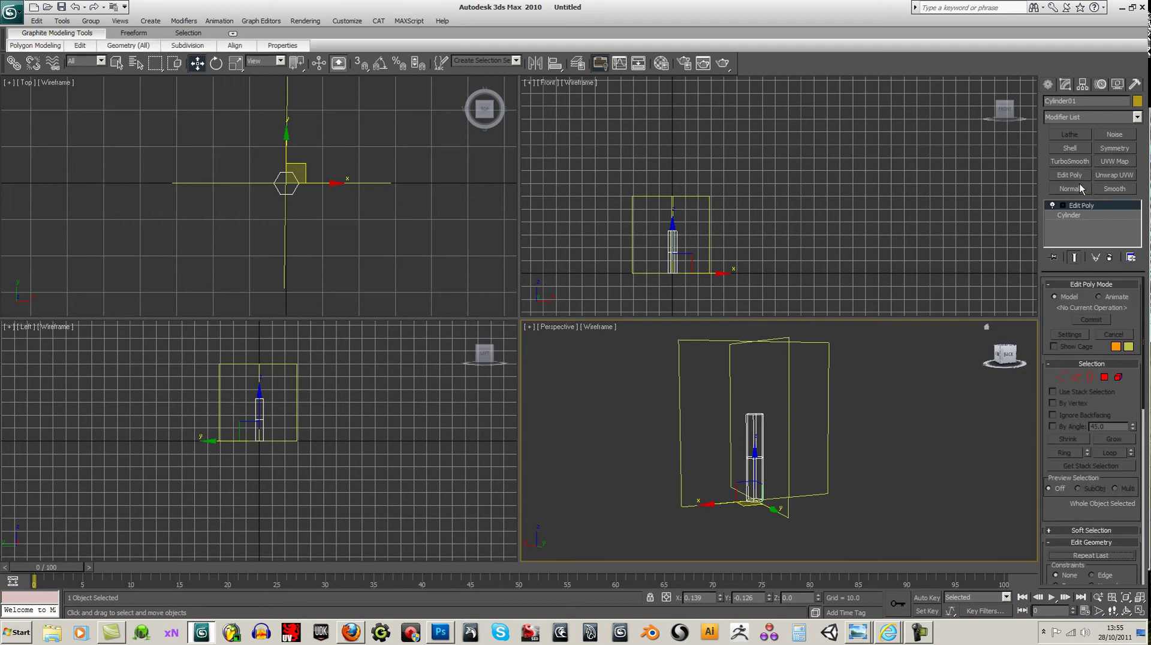
click(1059, 379)
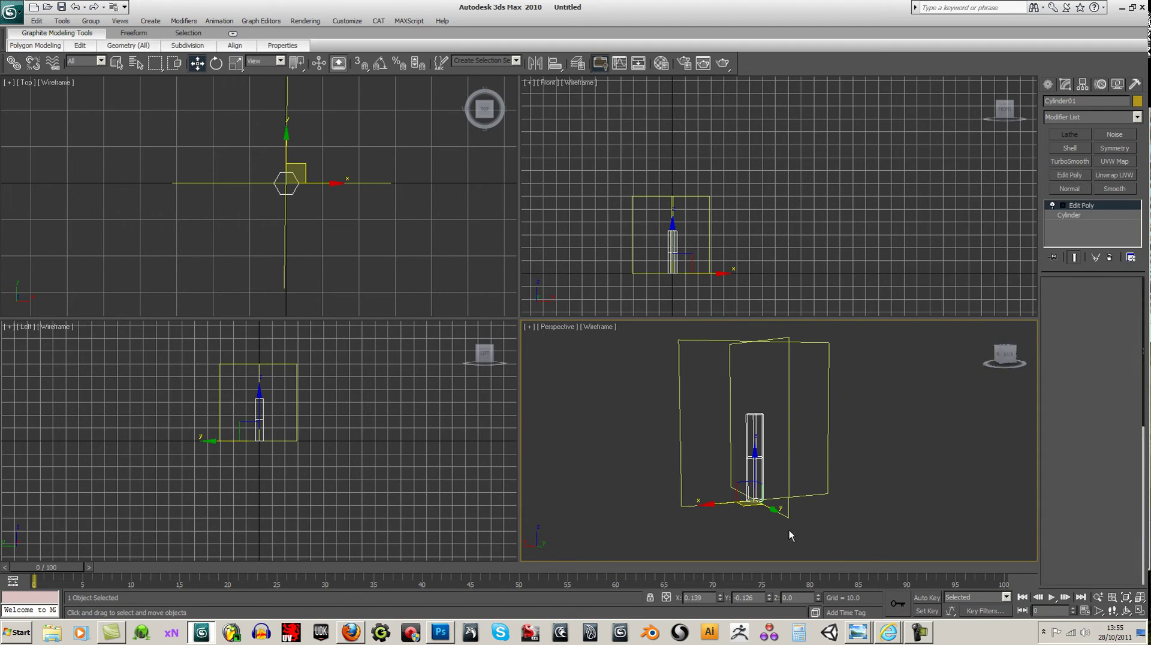
drag(726, 380, 804, 526)
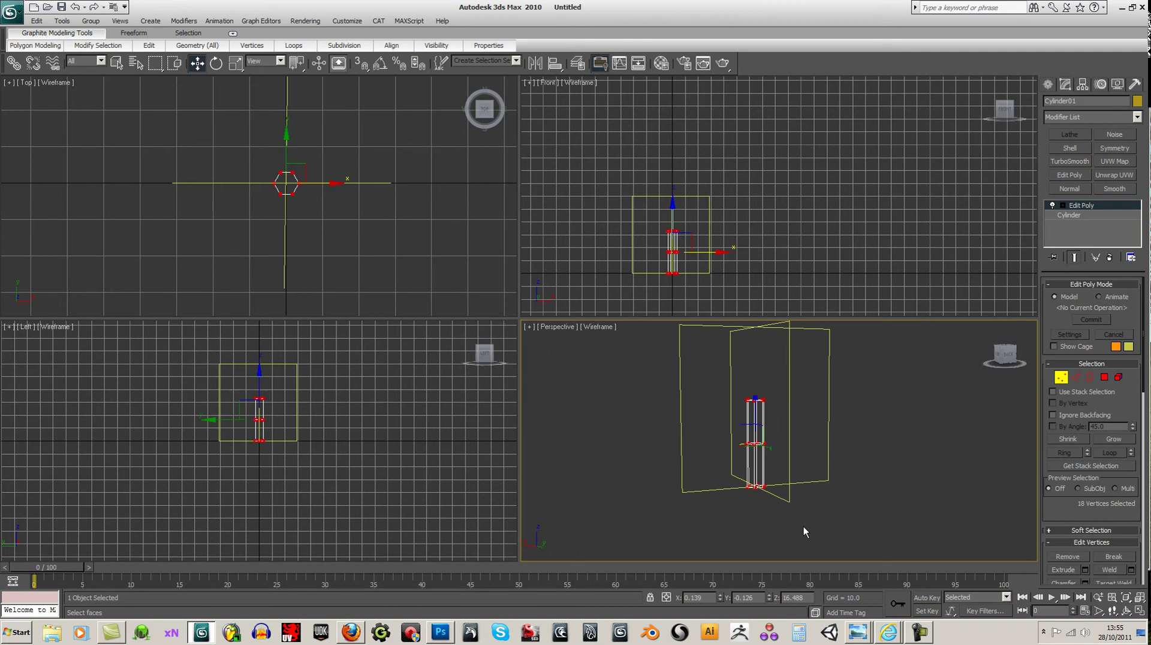
key(r)
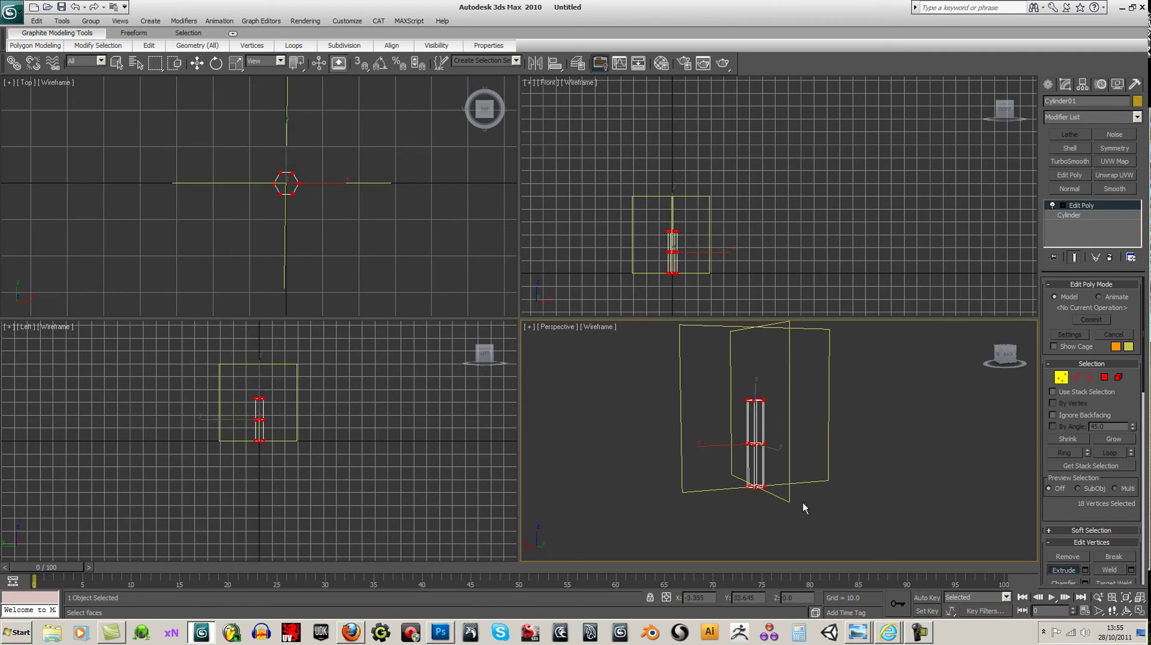
drag(755, 443, 755, 454)
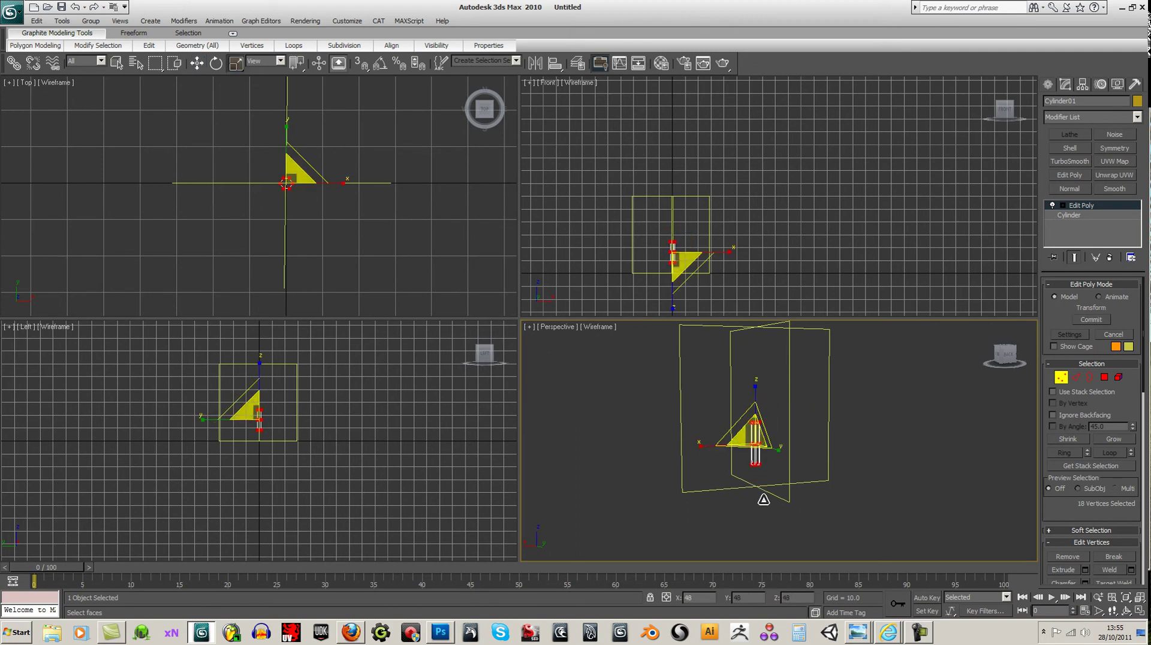
Stretch the cylinder's vertices vertically and move them down so the trunk hangs below the base of the tree planes
drag(764, 387, 773, 247)
key(w)
drag(756, 390, 762, 501)
middle_drag(807, 502, 804, 479)
Select the trunk's top ring of vertices and scale it down to taper the trunk towards the branches
drag(707, 407, 785, 464)
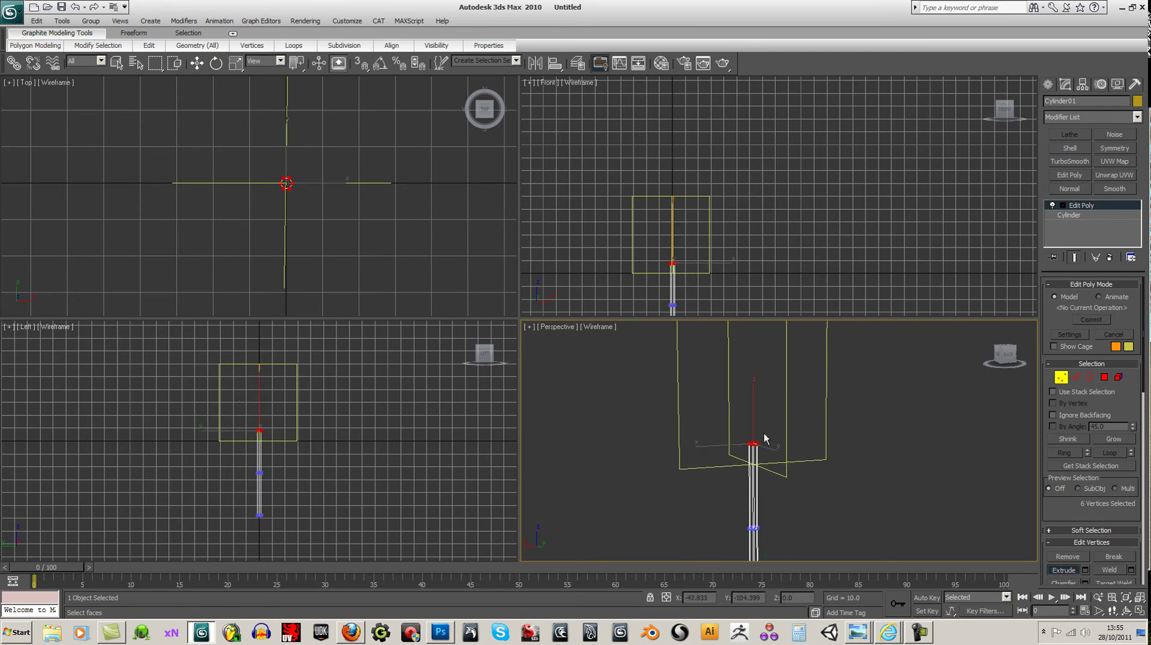
middle_drag(760, 435, 747, 433)
key(r)
drag(746, 428, 771, 517)
middle_drag(771, 512, 756, 413)
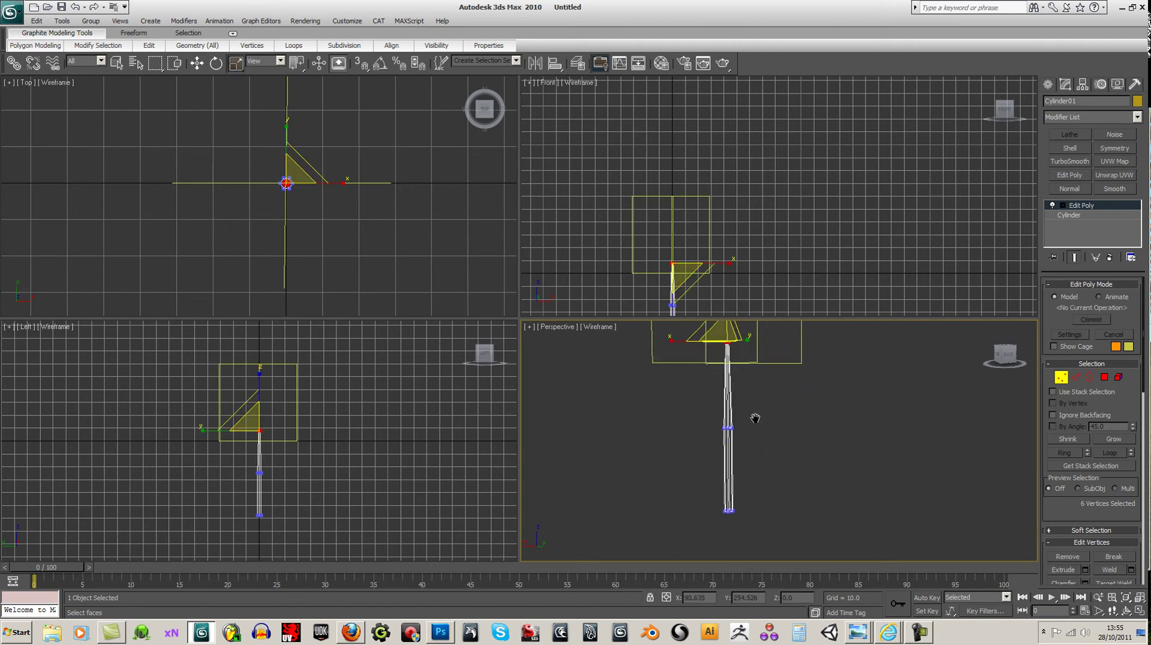
Bend the trunk by moving its middle ring of vertices about -1.5 along X and slightly along Y, and deselect the vertices
key(w)
key(q)
drag(713, 414, 762, 443)
key(w)
drag(691, 428, 696, 428)
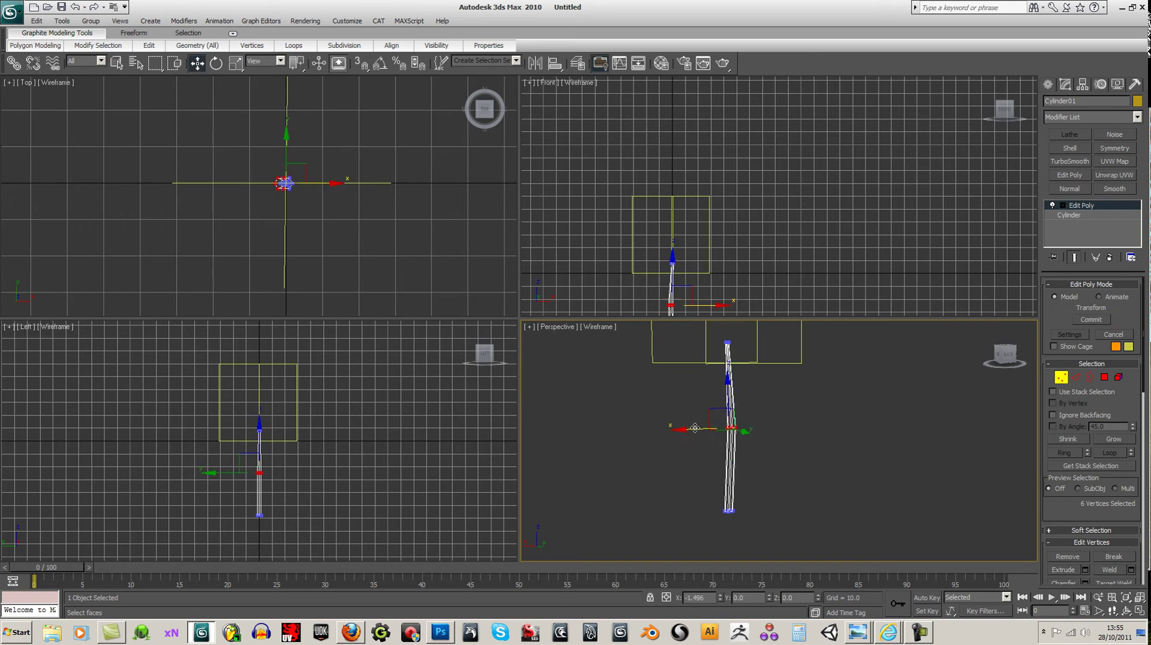
middle_drag(740, 286, 759, 238)
scroll(759, 237, down, 2)
right_click(432, 178)
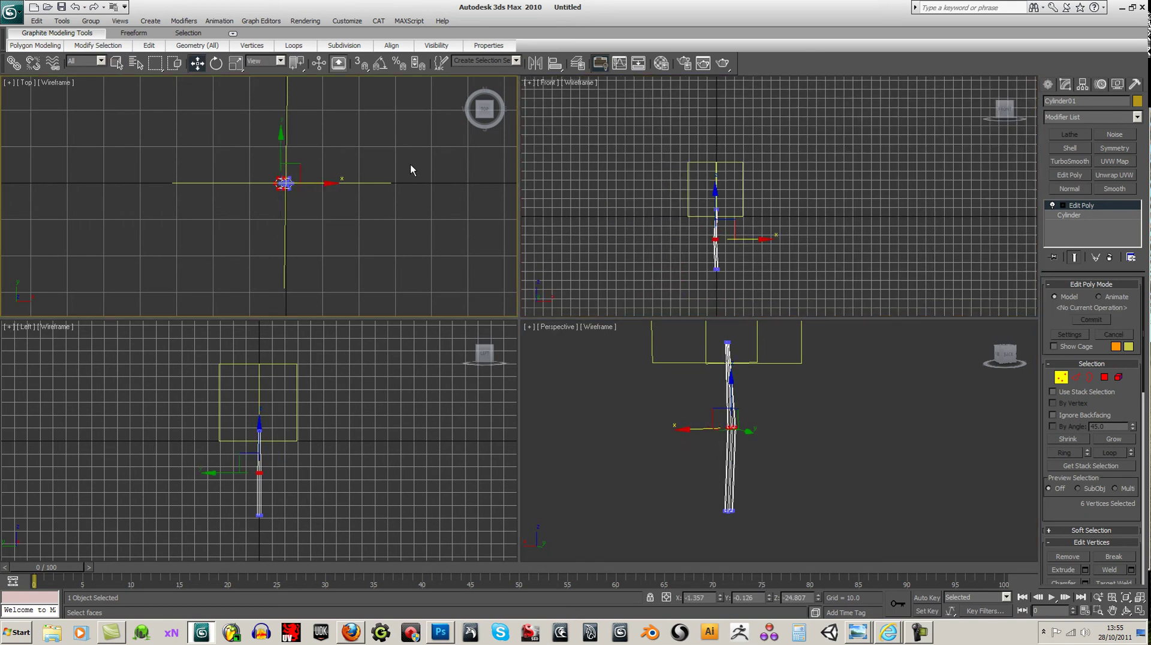
drag(295, 165, 295, 160)
click(355, 236)
Return the Perspective viewport to shaded display, render the tree with its trunk, and close the rendered frame
middle_drag(830, 391, 843, 456)
scroll(843, 461, down, 3)
key(F3)
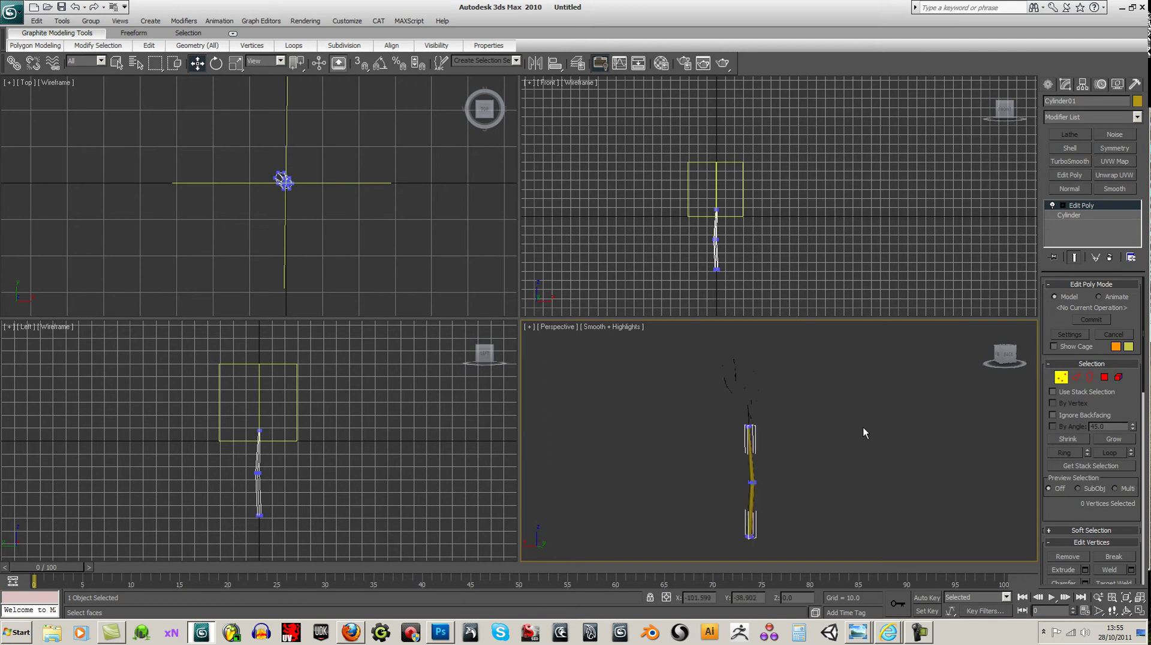
scroll(858, 433, up, 5)
middle_drag(800, 424, 838, 466)
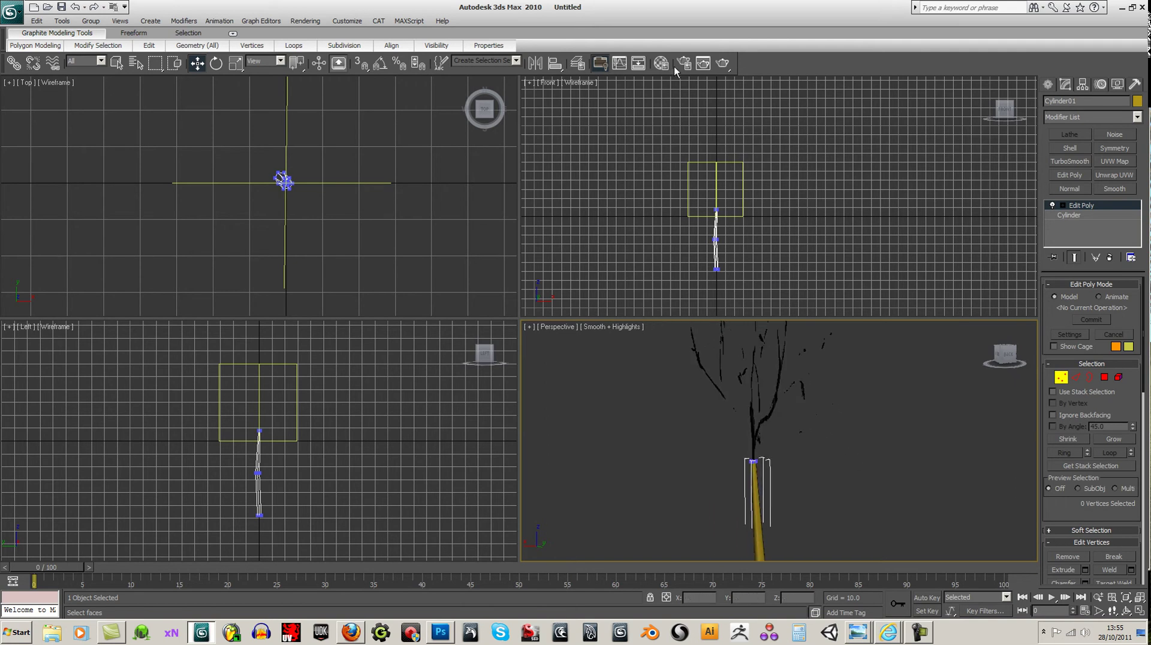
click(723, 63)
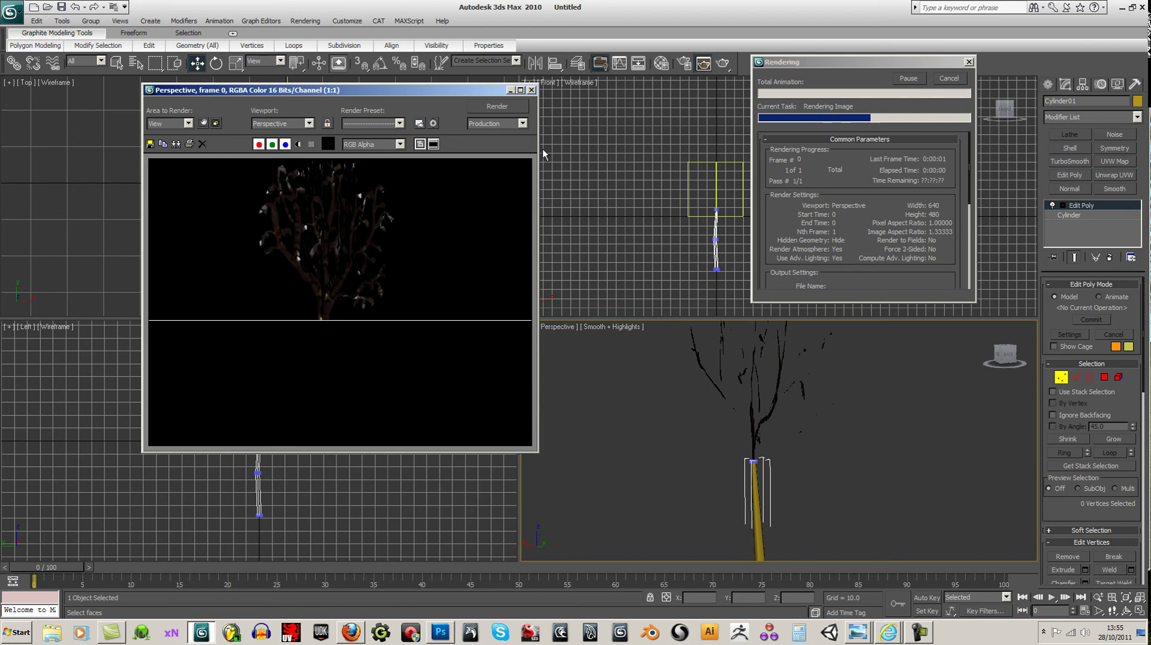
click(531, 89)
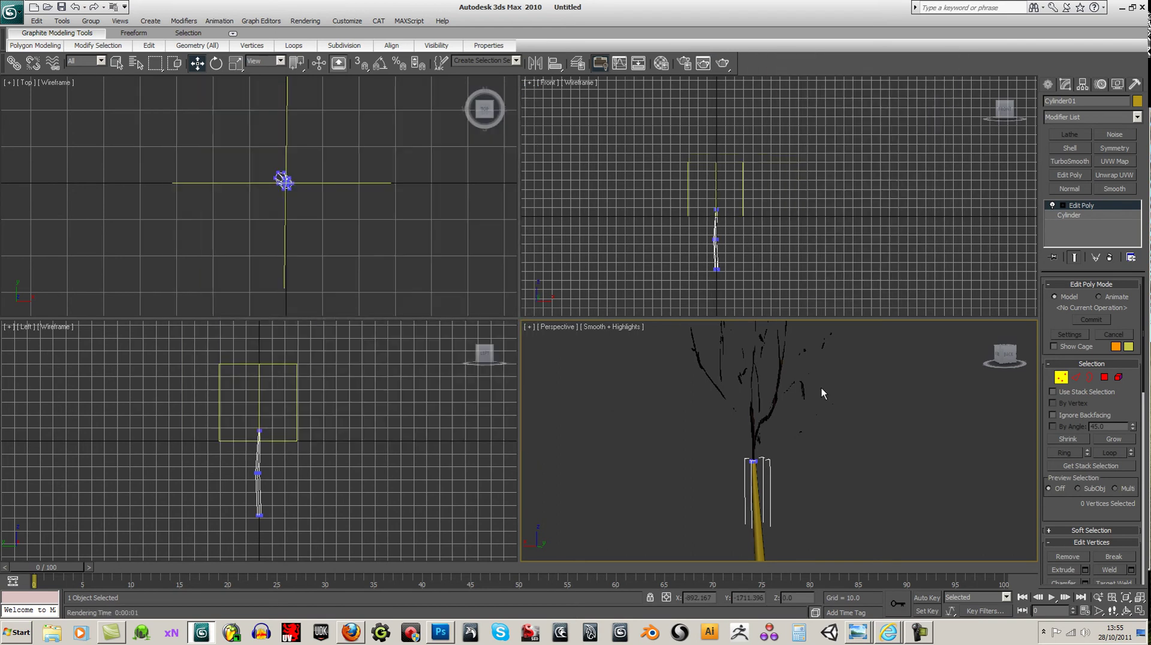
Leave the trunk's vertex editing and inspect the selected tree plane with hardware shading in the maximized Perspective viewport
drag(772, 478, 736, 371)
key(r)
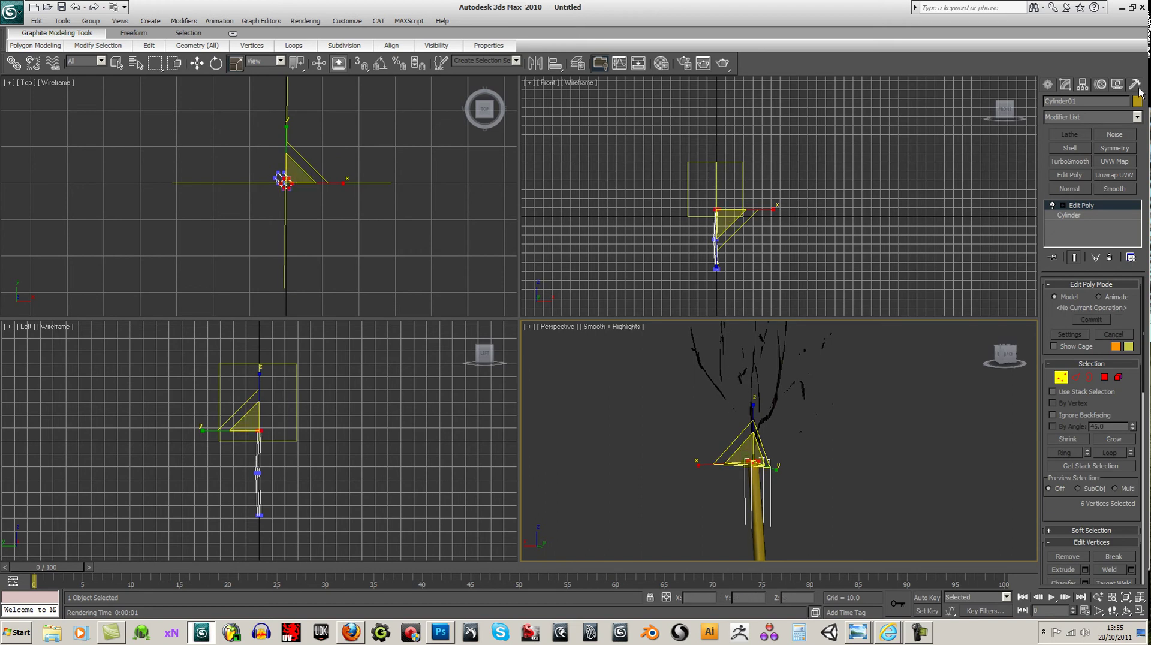
click(1047, 85)
click(1139, 612)
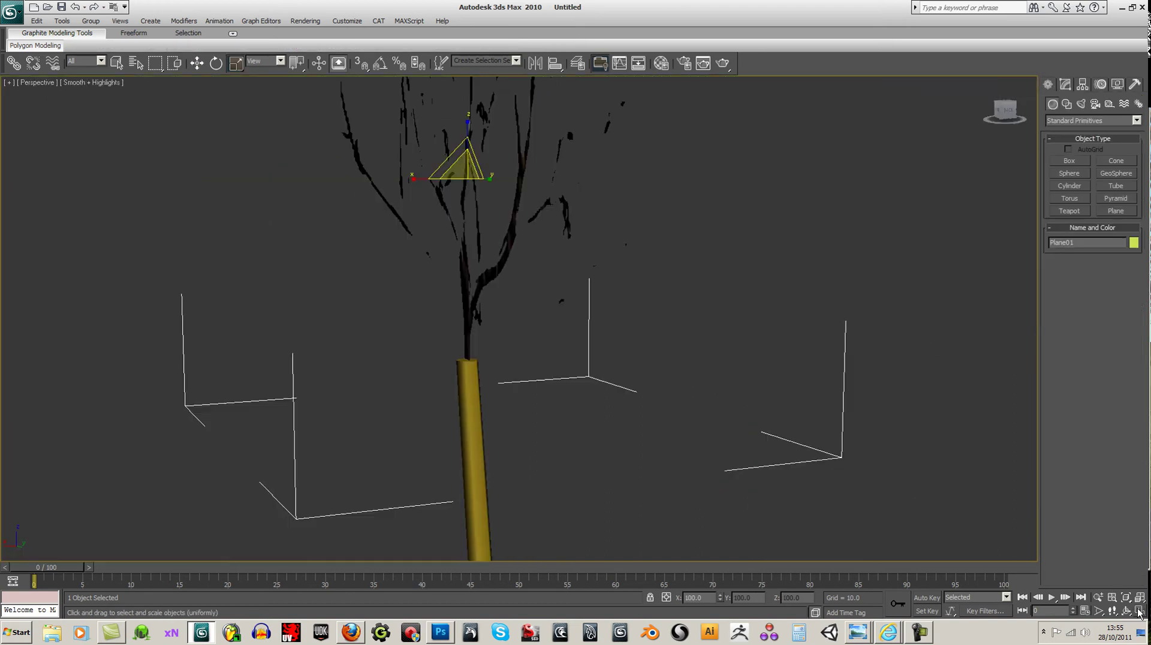
middle_drag(685, 394, 721, 426)
scroll(721, 425, down, 2)
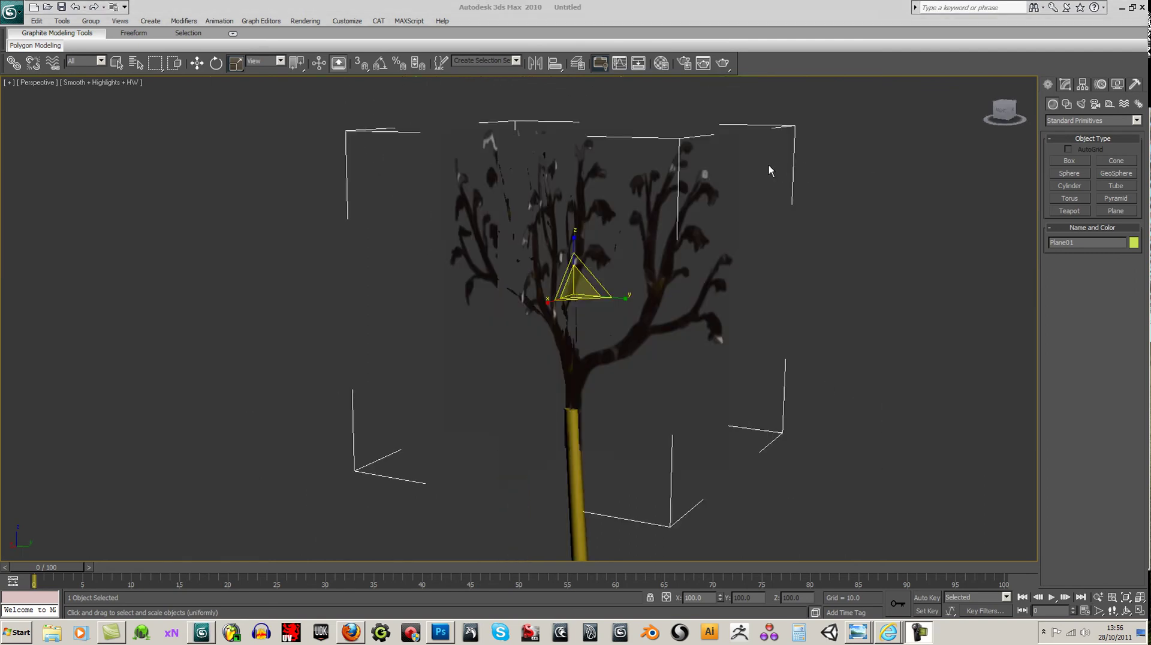
middle_drag(945, 139, 953, 144)
mouse_move(999, 117)
mouse_down()
mouse_move(987, 127)
mouse_move(1011, 113)
mouse_move(986, 133)
mouse_move(996, 109)
mouse_up()
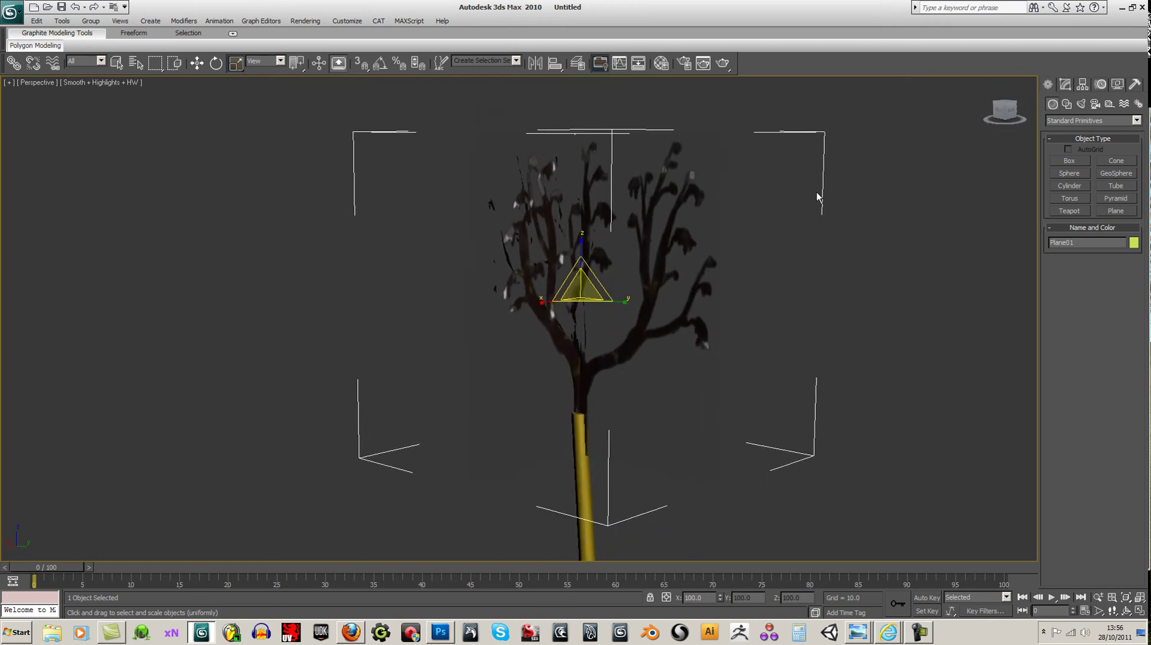
middle_drag(817, 193, 797, 190)
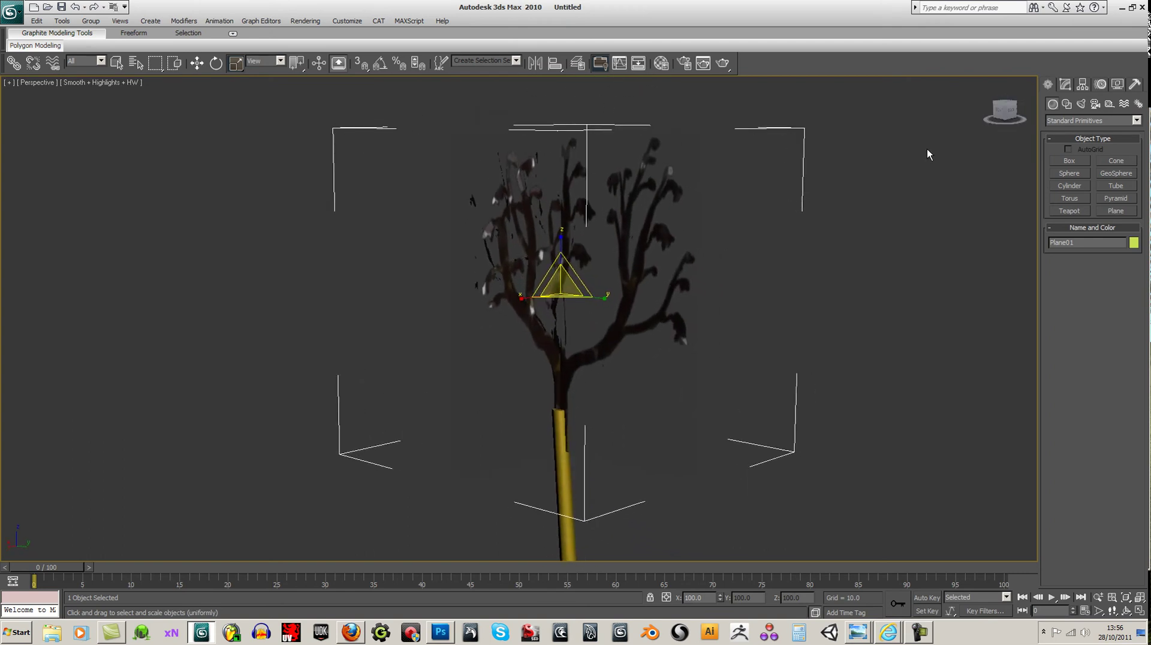
drag(1003, 113, 997, 116)
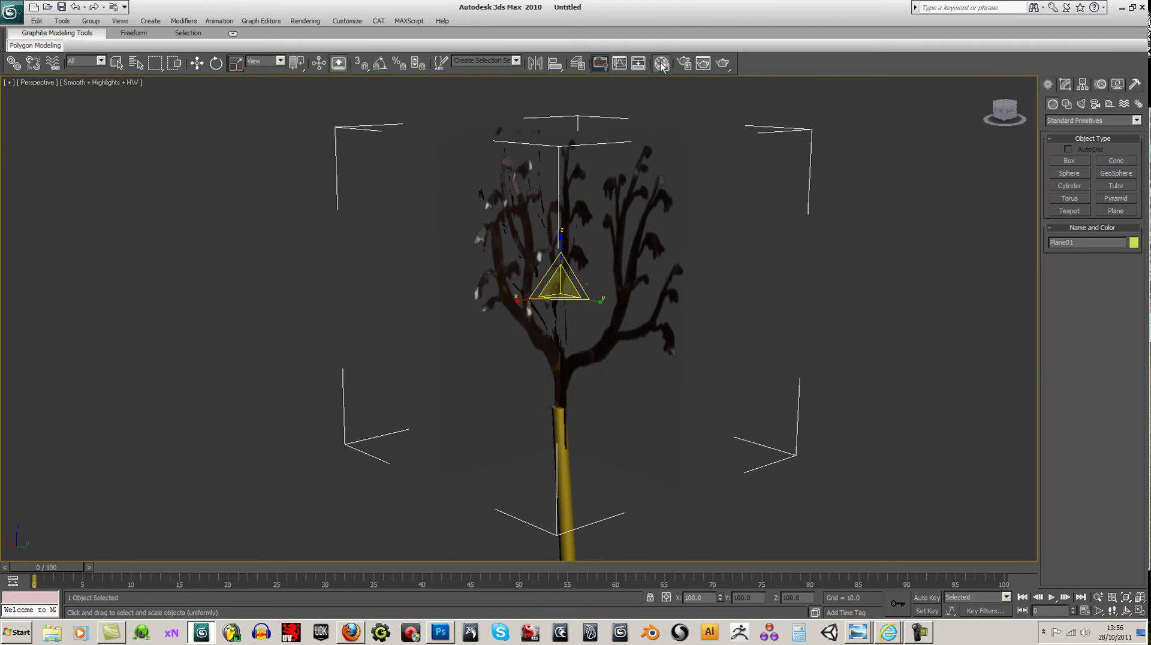
Open the Material Editor and try to show the 01 - Default material in the viewport as Standard Display with Maps
key(m)
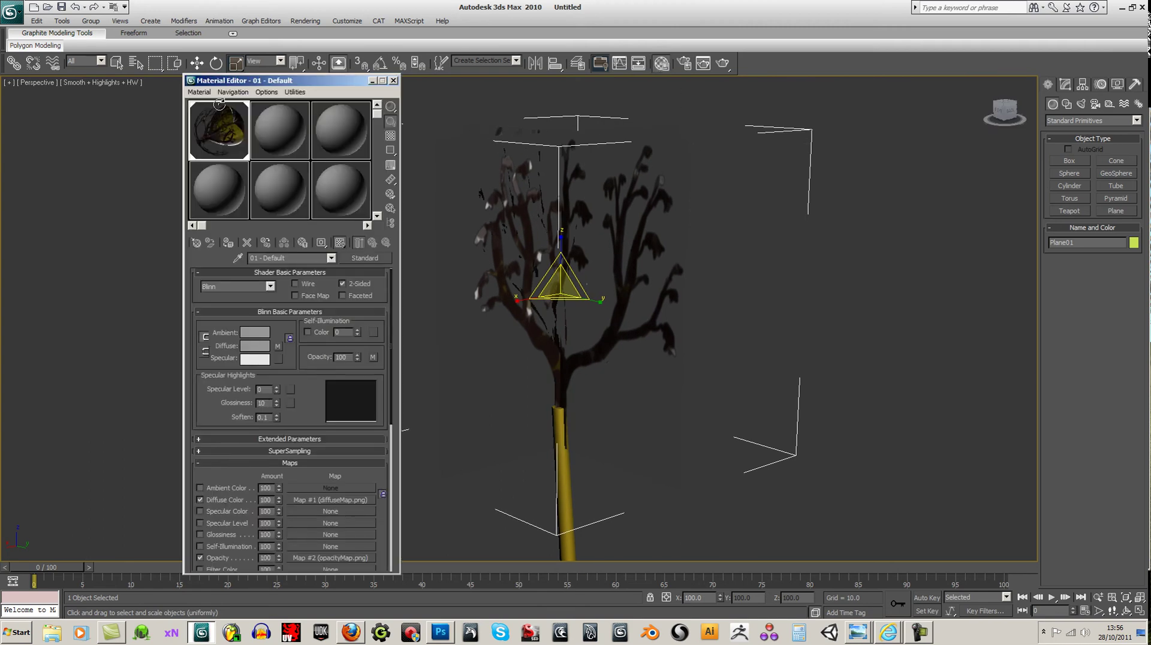
click(204, 92)
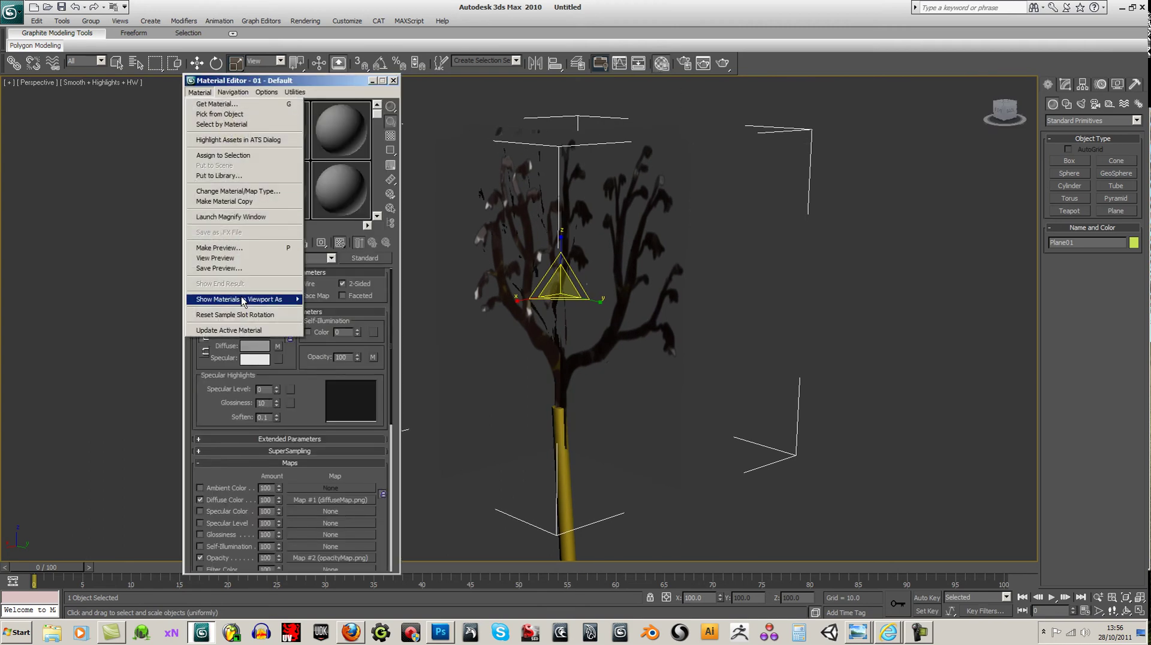
mouse_move(287, 299)
click(343, 310)
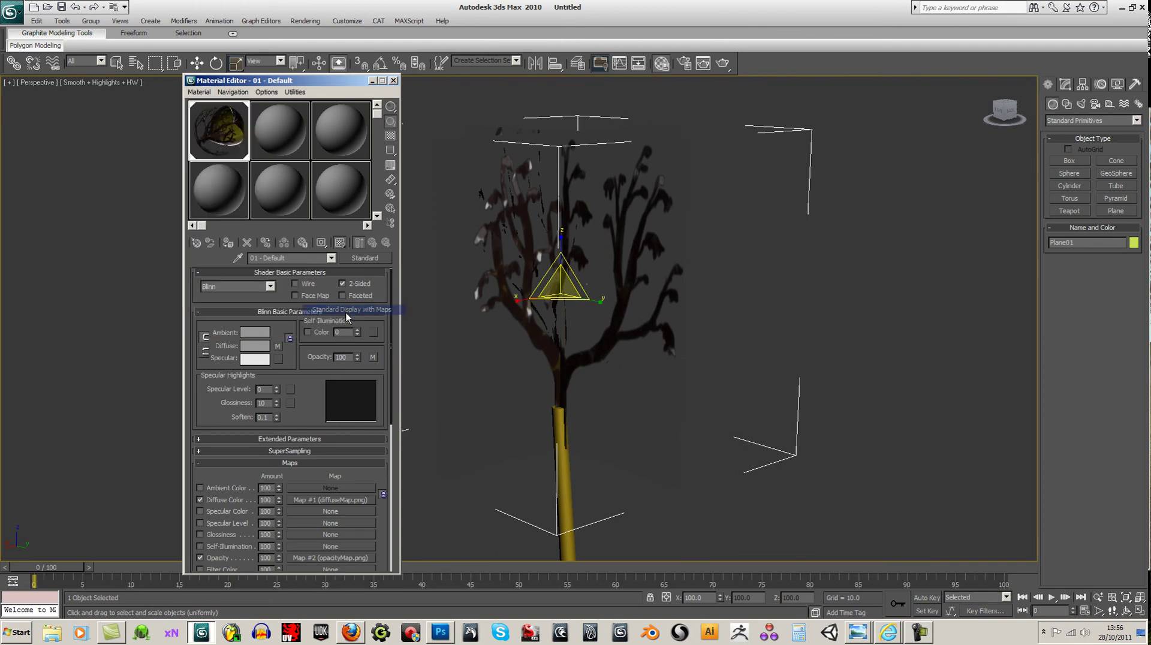
drag(321, 380, 323, 338)
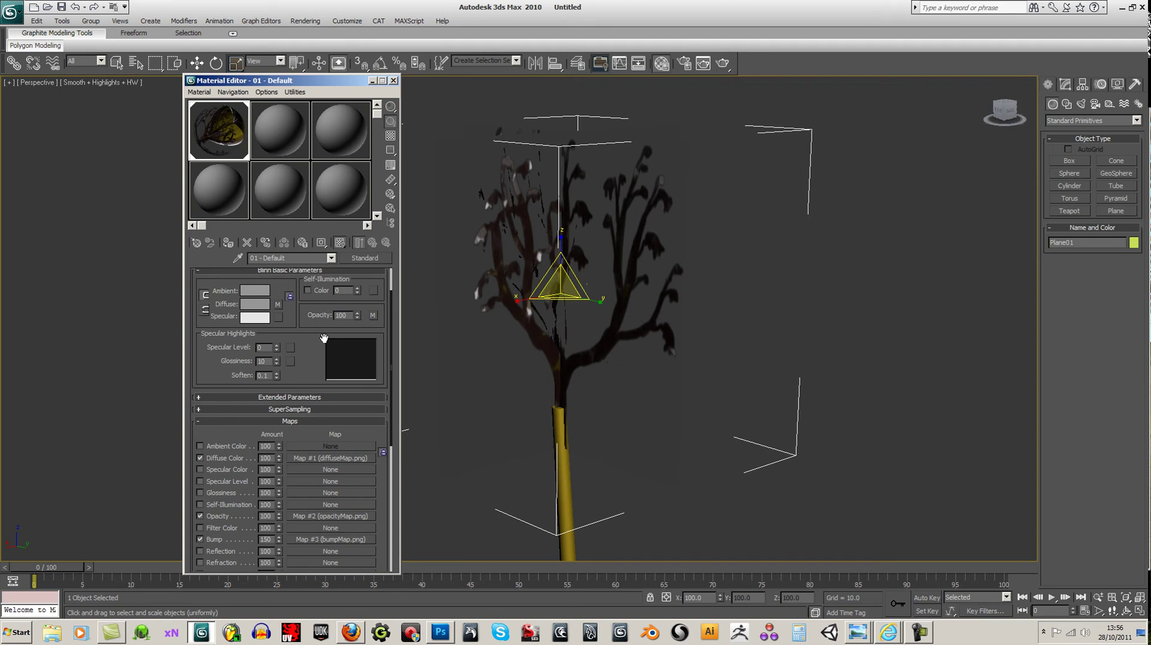
Render the tree from a slightly rotated view and close the rendered frame
middle_drag(674, 120, 703, 127)
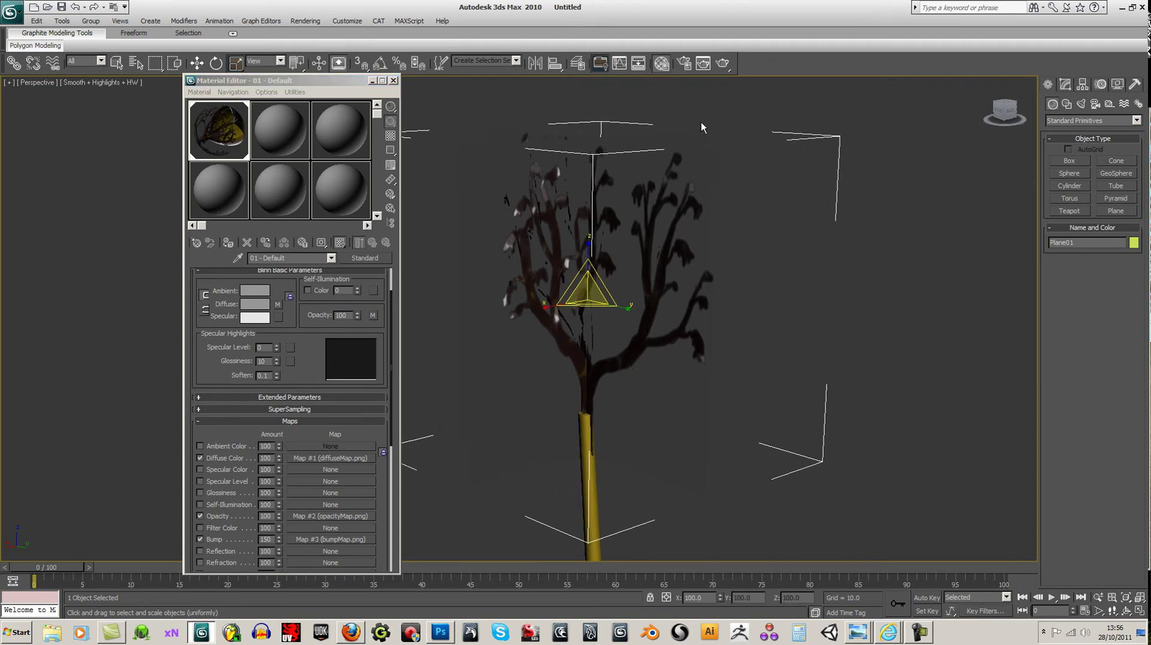
drag(1017, 120, 989, 126)
click(724, 64)
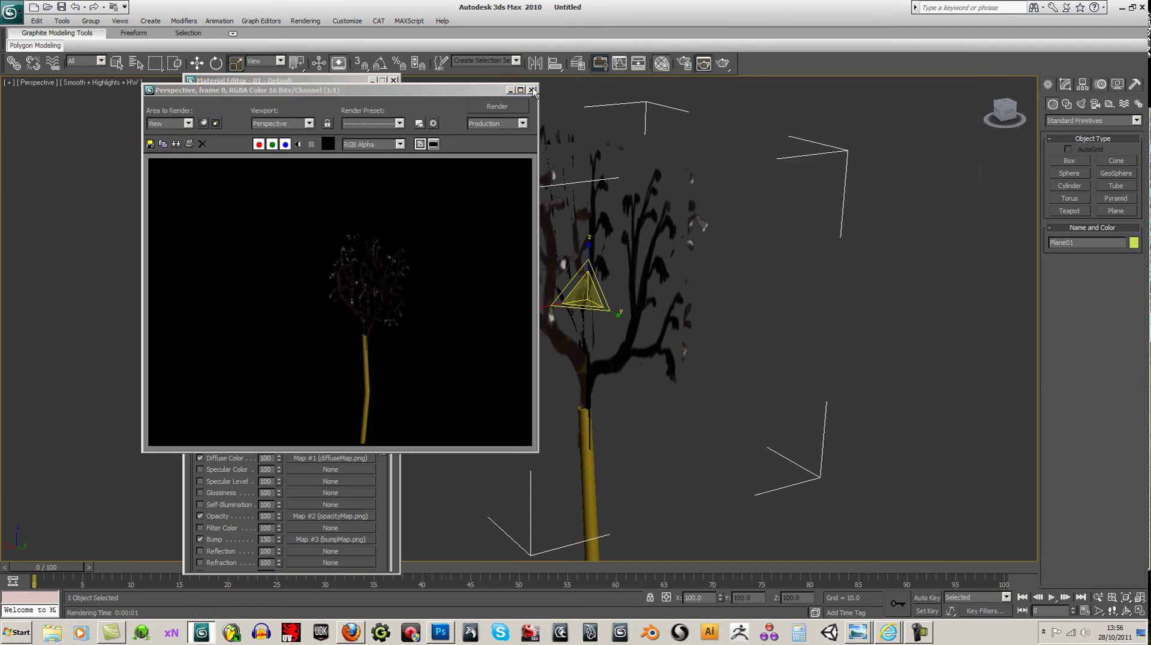
click(531, 90)
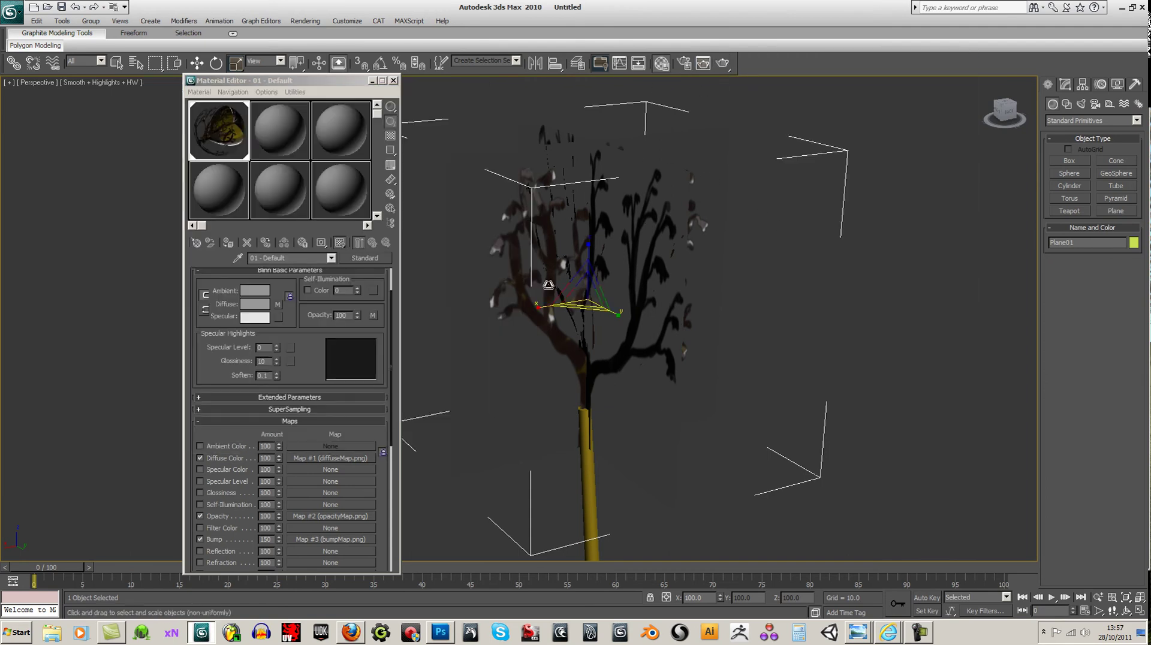
Set the tree material's Specular Level to 40 and Glossiness to 0, and render the Perspective view
drag(1005, 112, 999, 112)
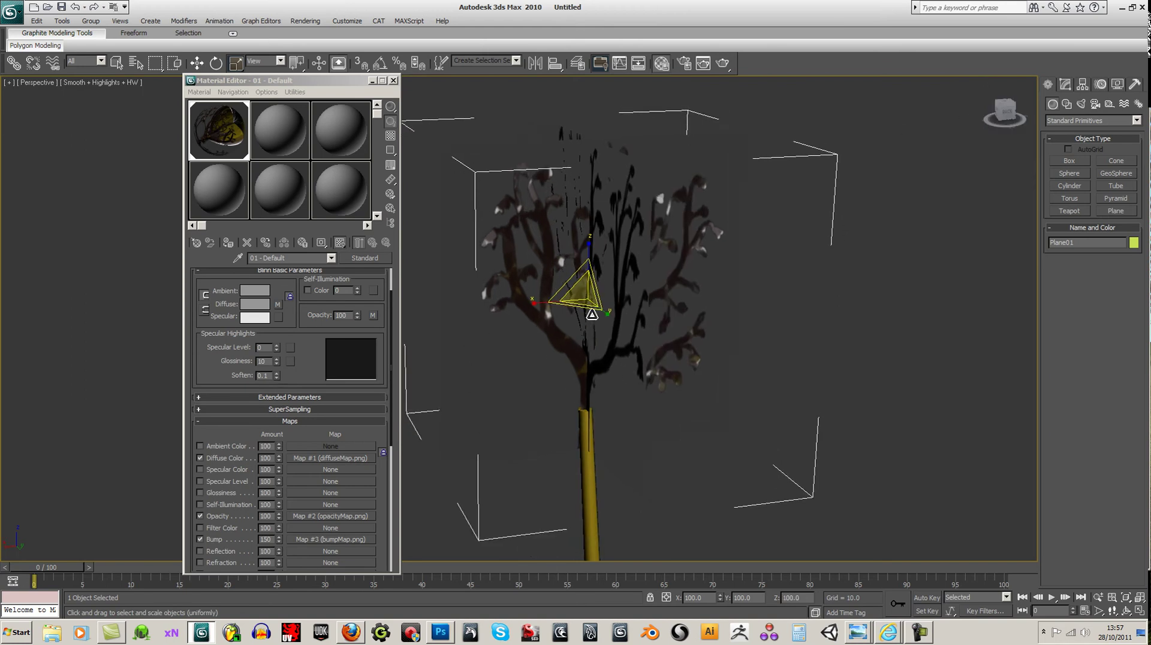
scroll(528, 345, up, 5)
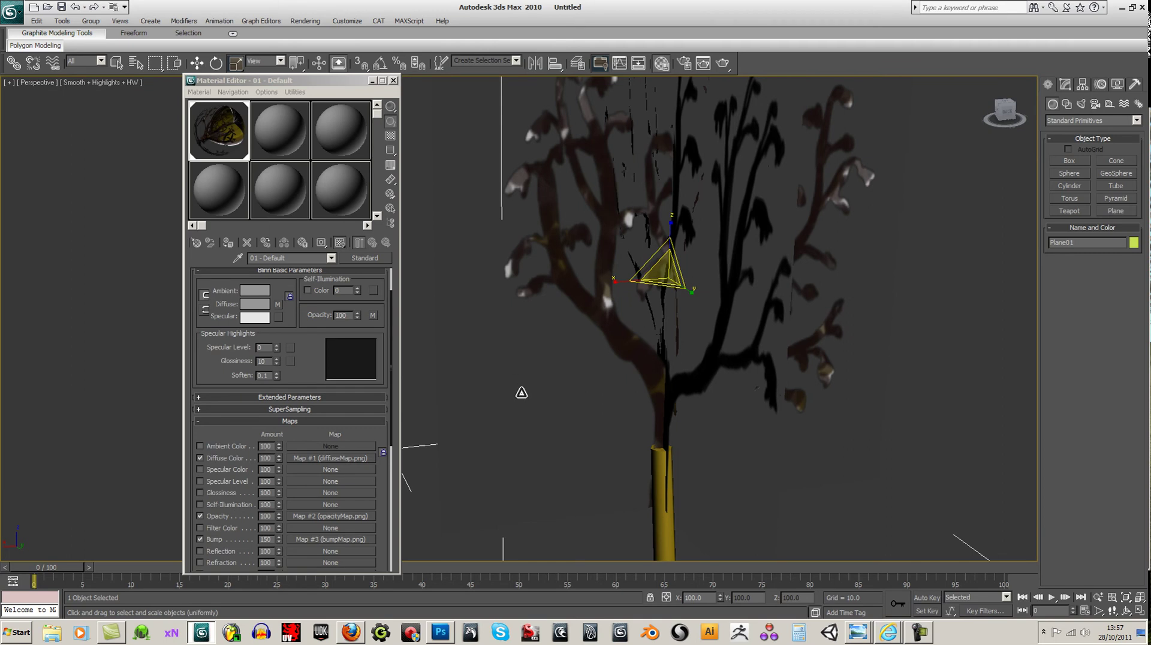
scroll(526, 393, down, 3)
drag(313, 94, 310, 93)
mouse_move(270, 344)
mouse_down()
mouse_move(268, 324)
mouse_move(274, 370)
mouse_up()
click(558, 303)
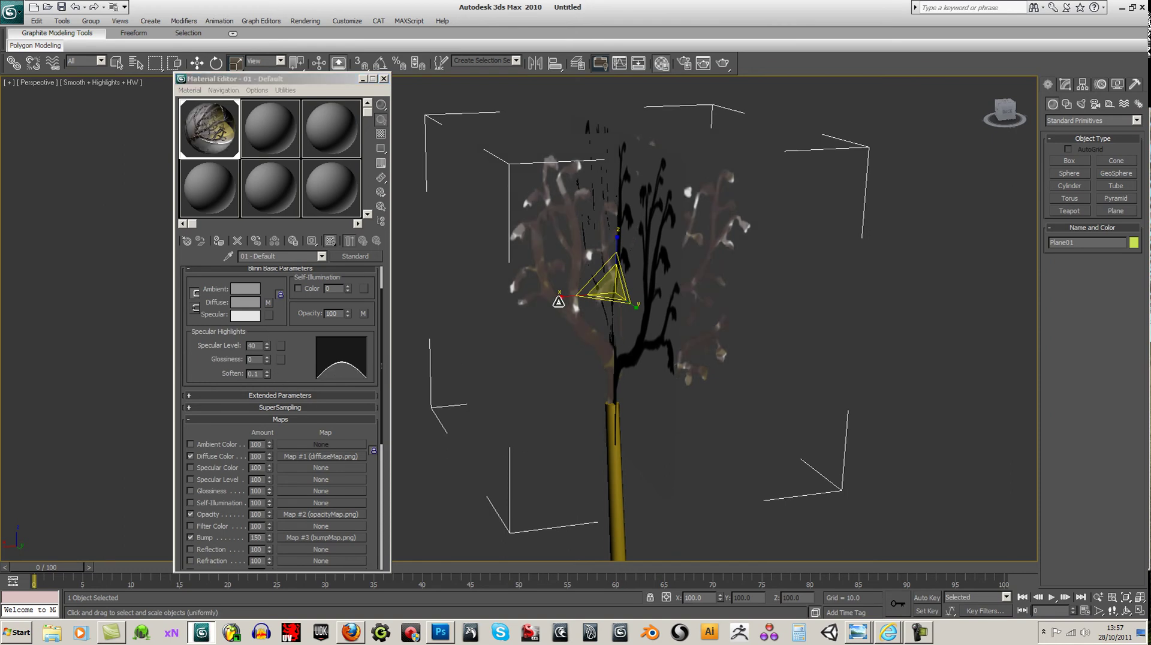
click(722, 63)
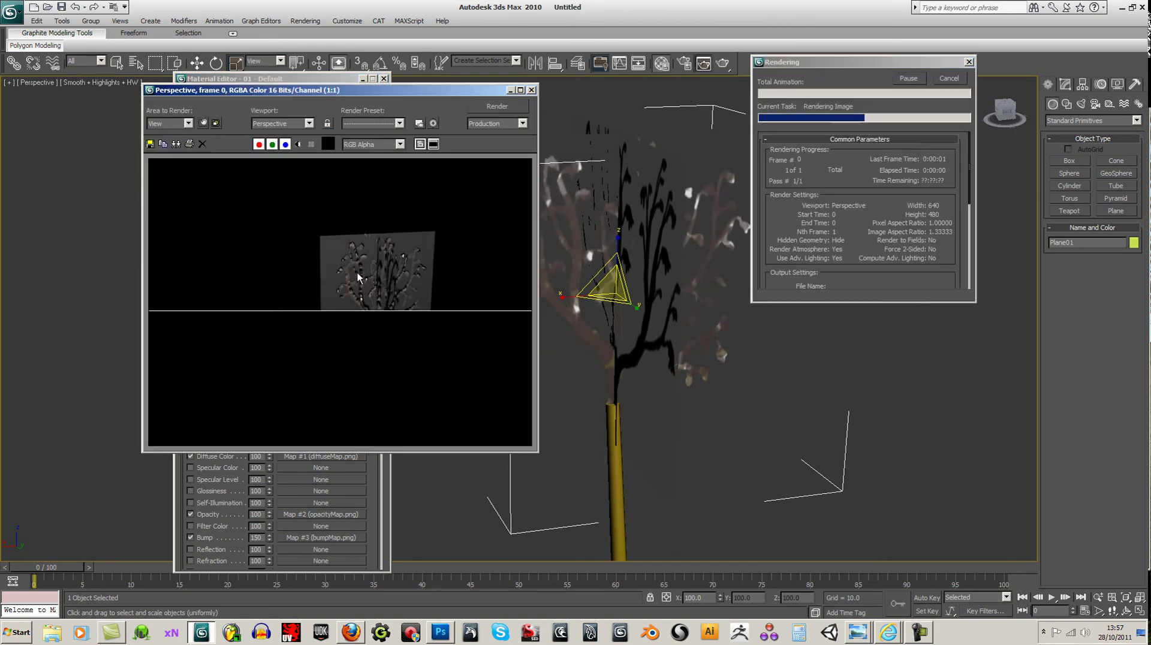
Close the rendered frame and copy the opacity map into the tree material's Specular Level map slot as an instance
click(532, 89)
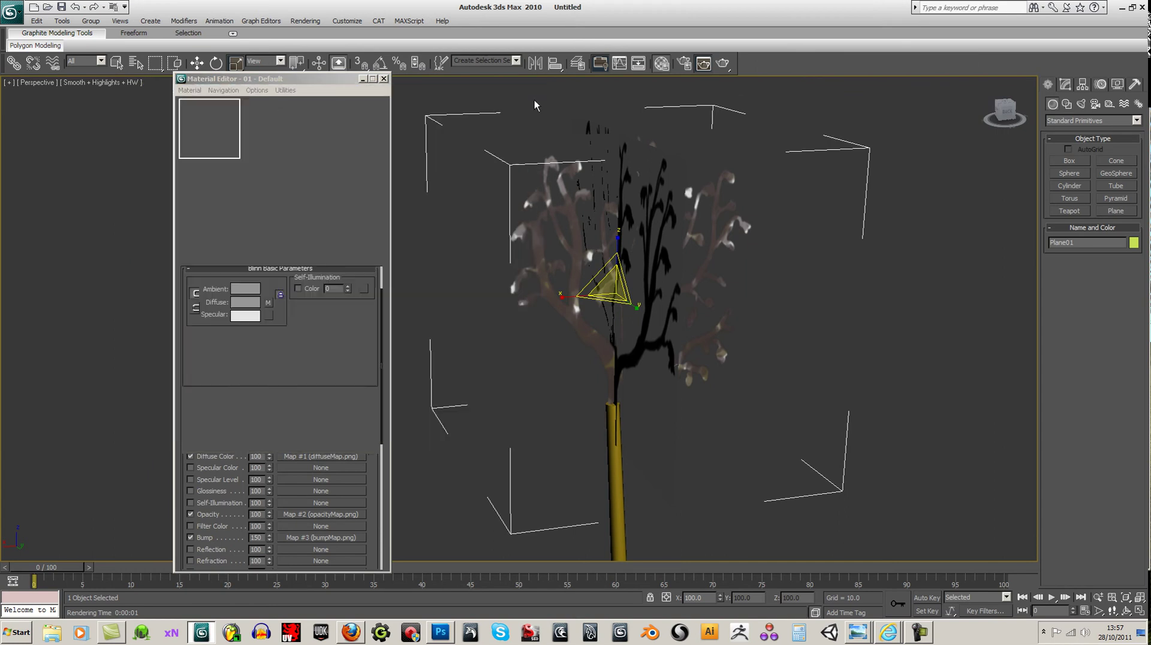
click(314, 515)
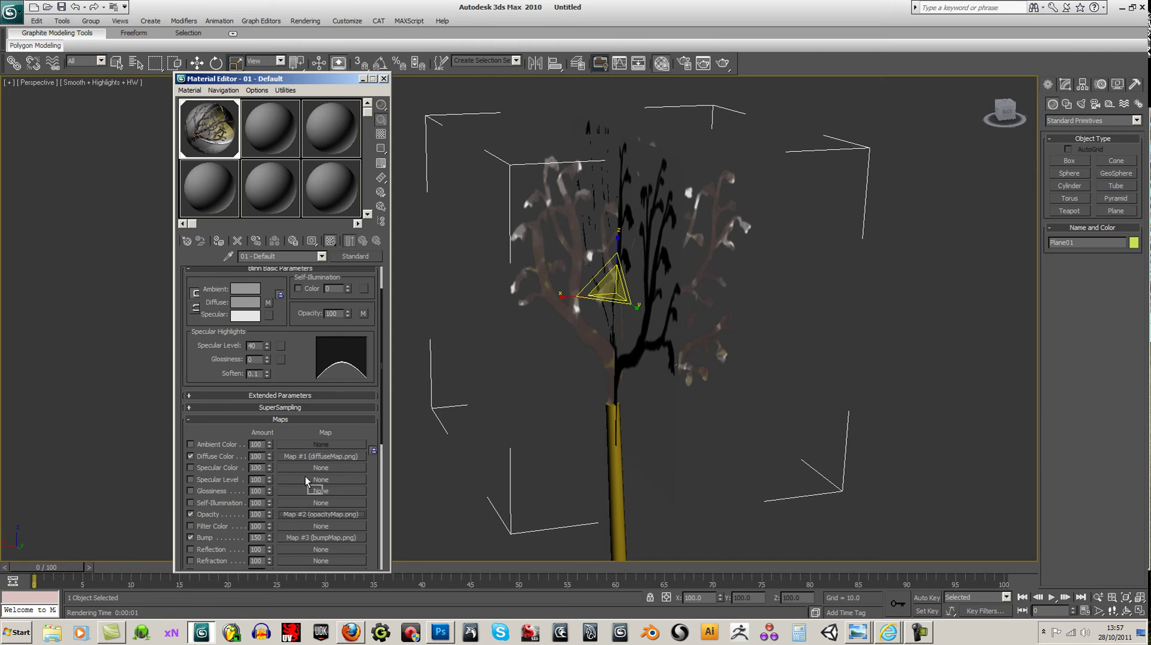
drag(308, 480, 309, 480)
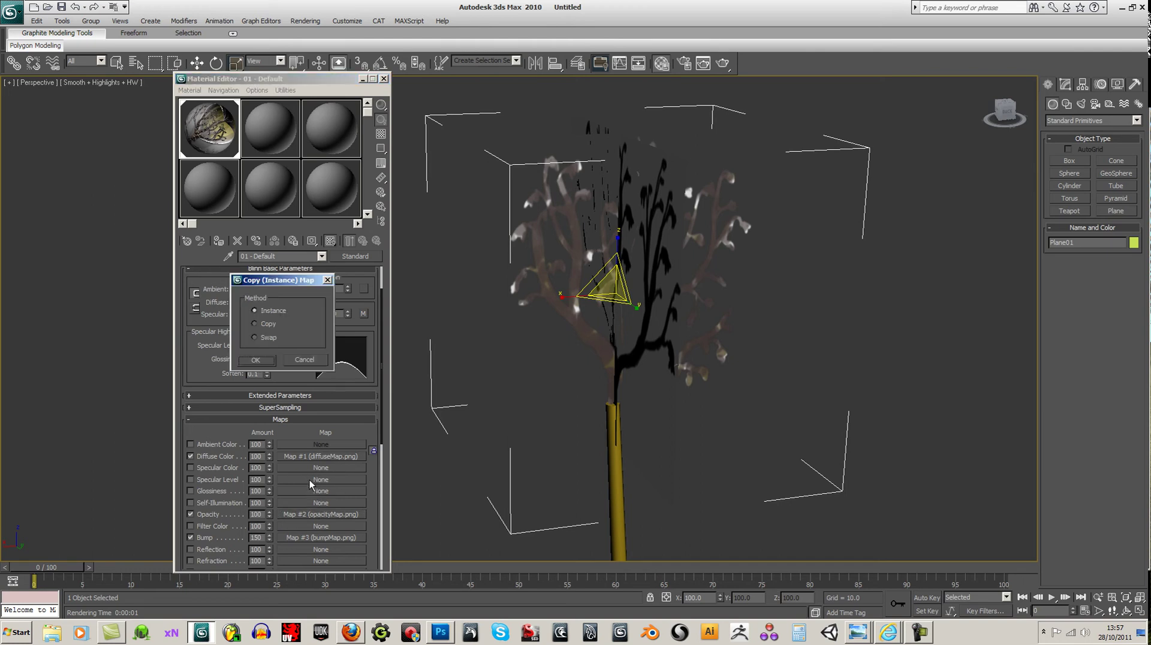
click(261, 360)
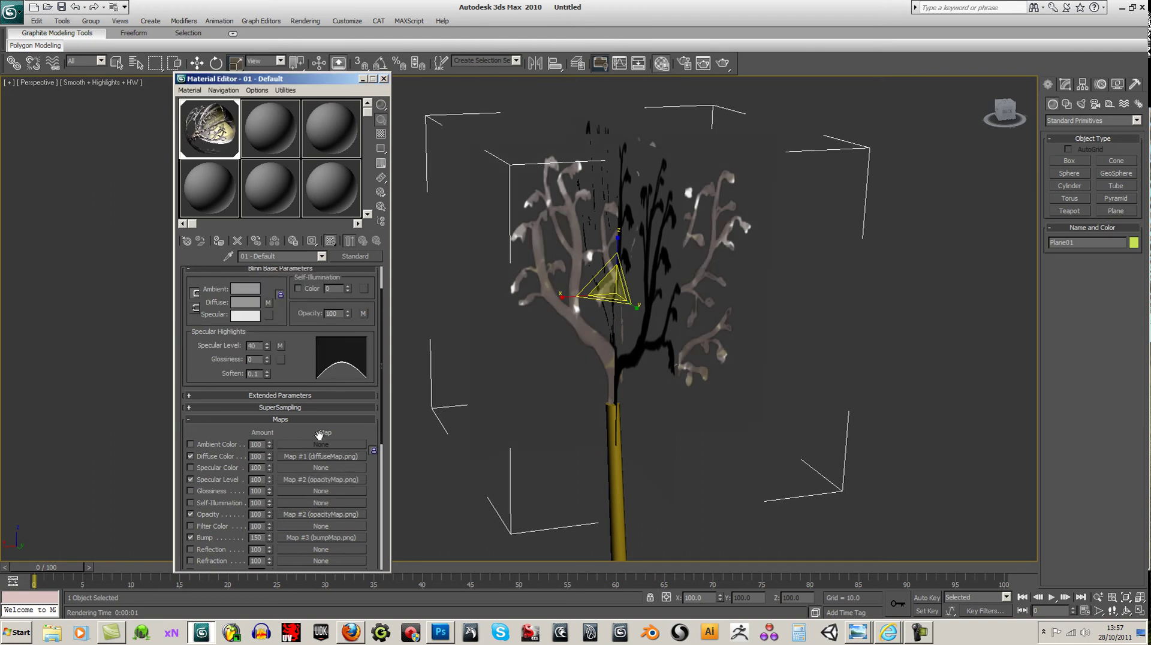
Render the tree from a zoomed-out and a closer Perspective view, closing each rendered frame
scroll(506, 326, down, 3)
click(724, 63)
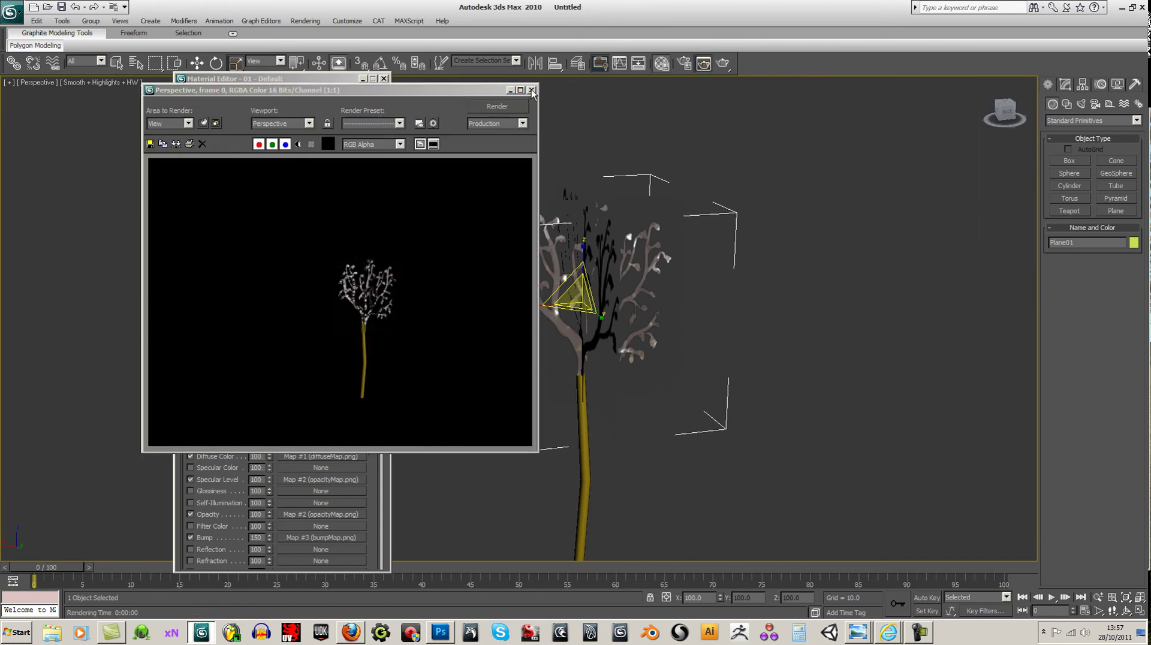
click(531, 90)
scroll(677, 181, up, 4)
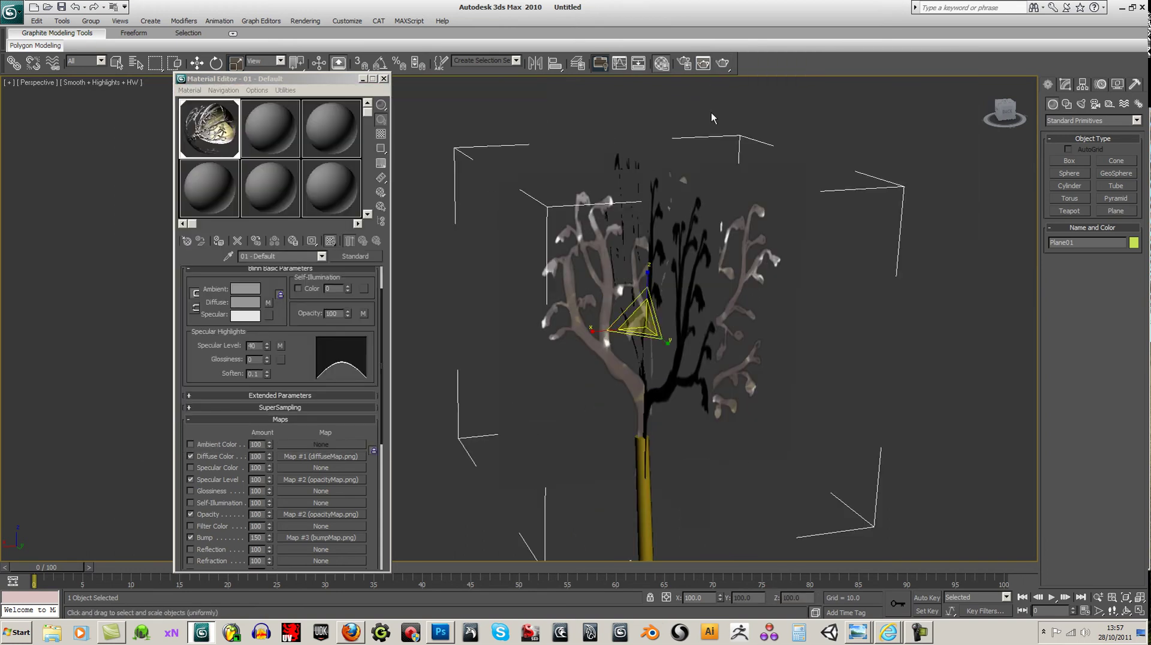
click(724, 63)
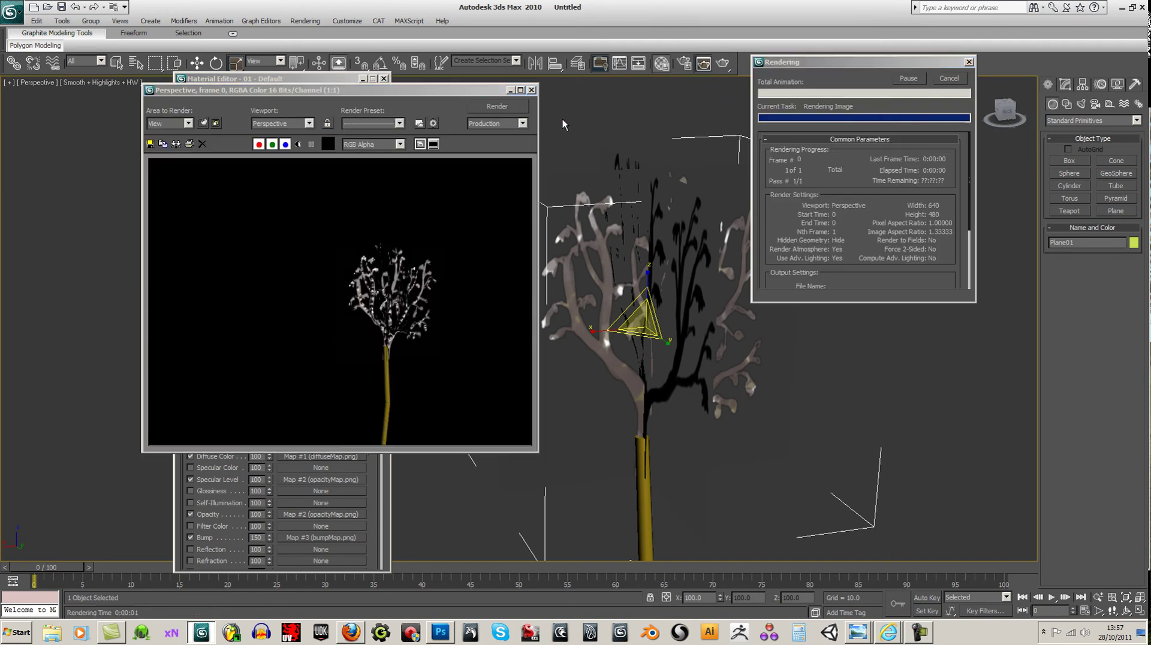
click(531, 90)
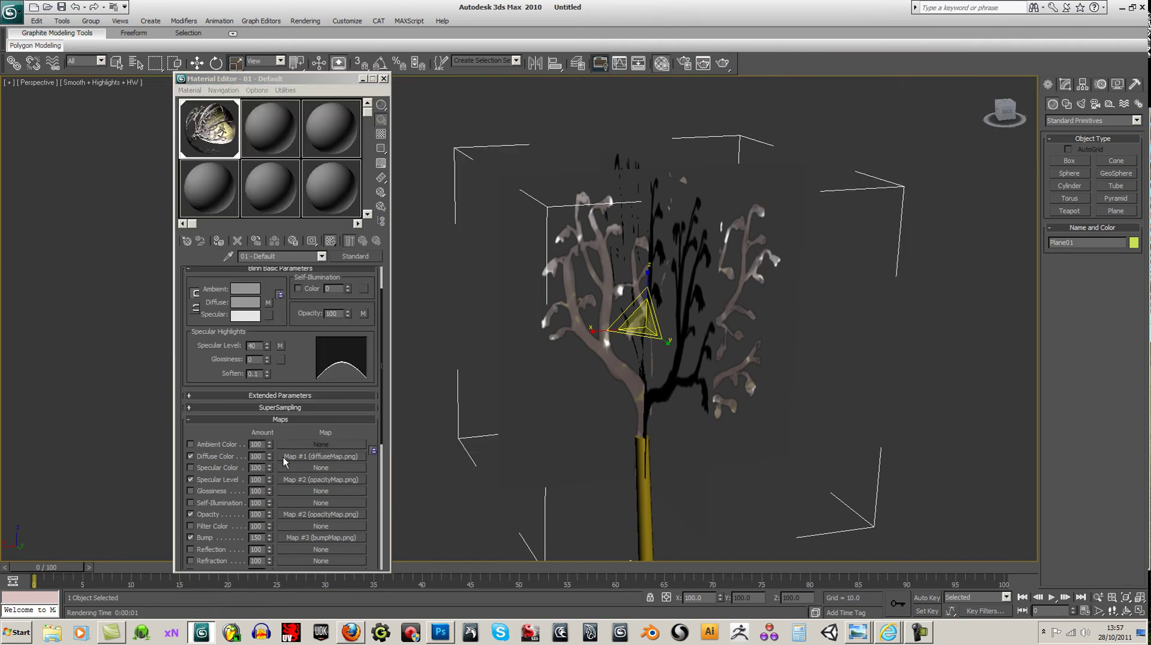
Set the material's Specular Level to 0 and copy the diffuse map into the Specular Color slot as an instance
drag(267, 352, 273, 373)
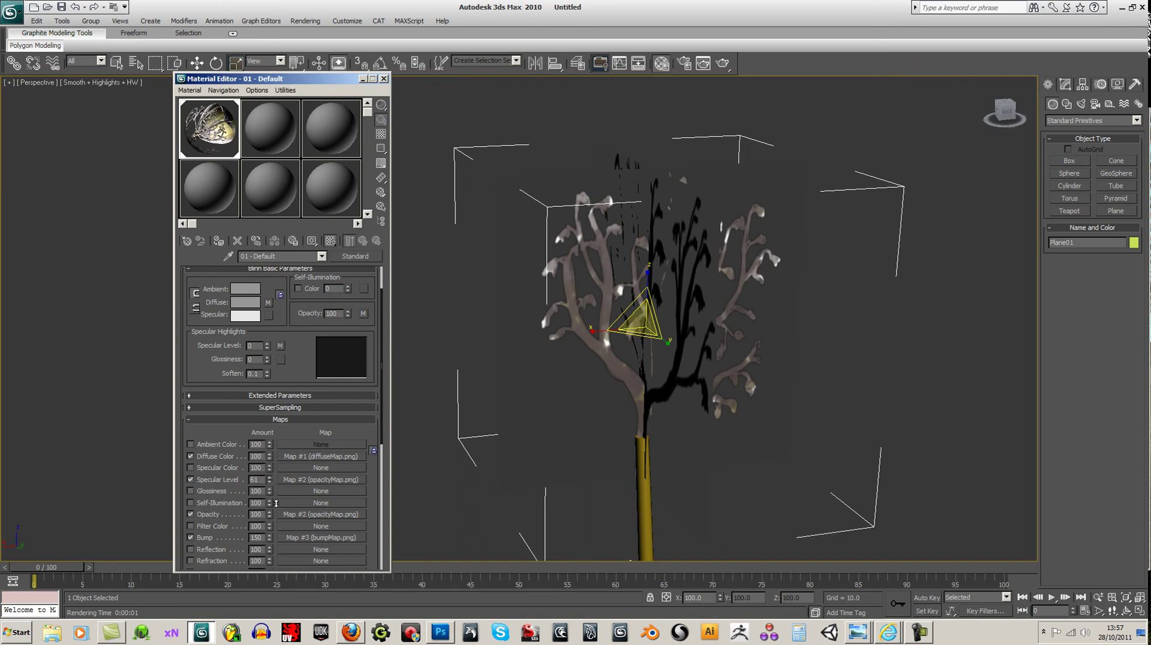
mouse_move(269, 482)
mouse_down()
mouse_move(318, 457)
mouse_move(321, 466)
mouse_up()
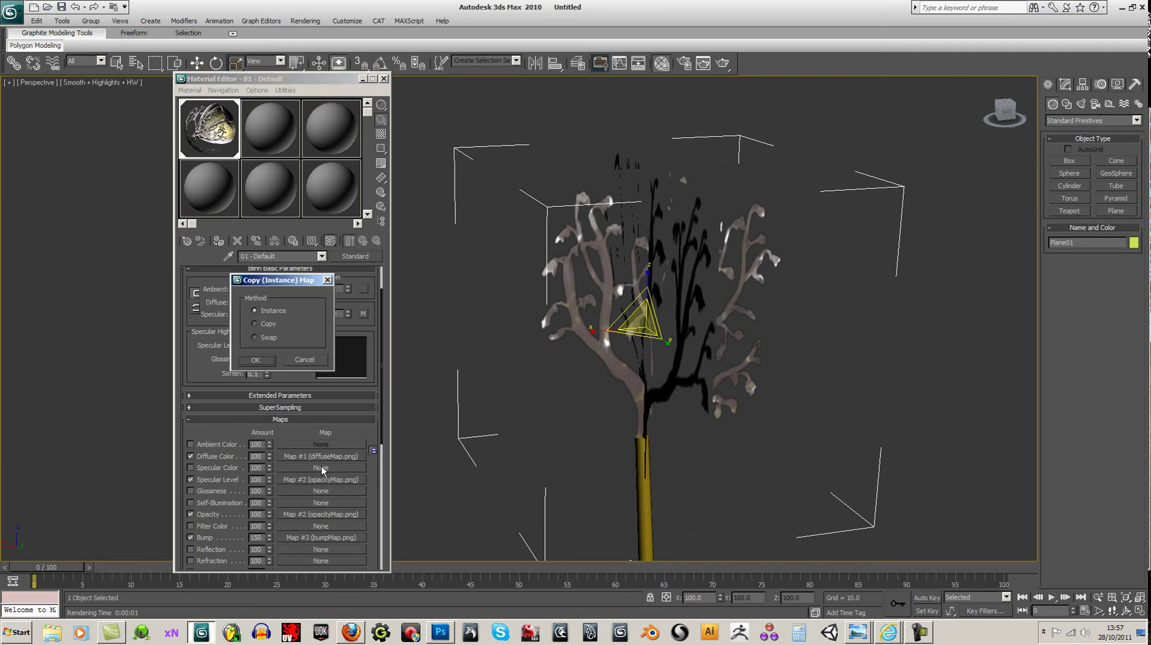
click(257, 359)
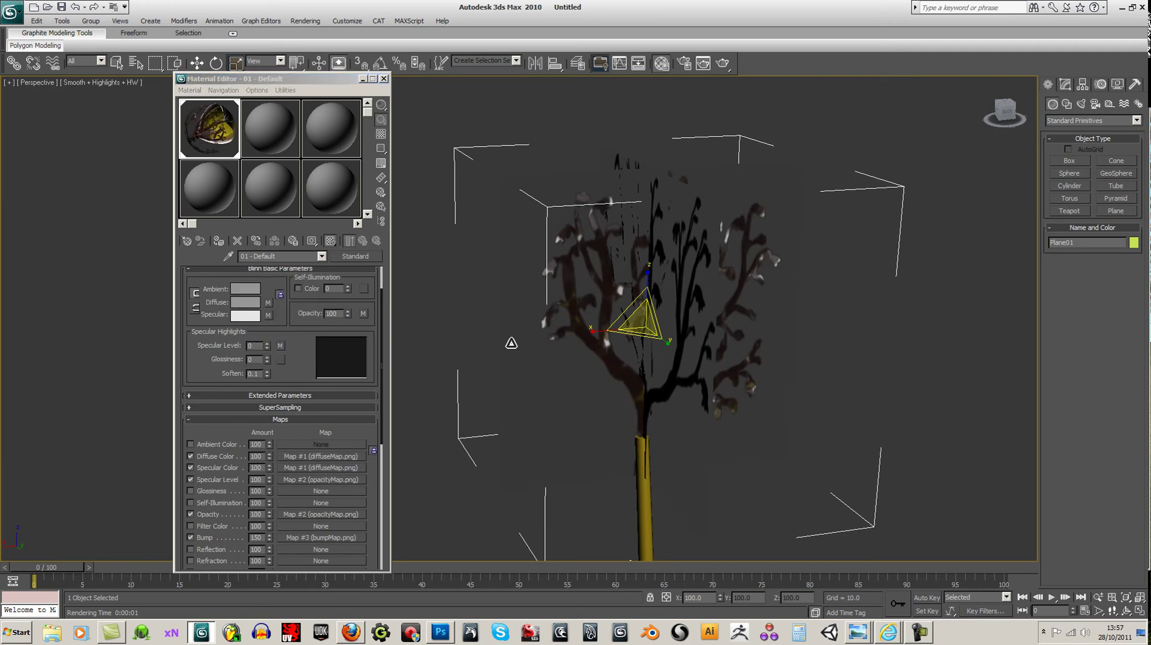
Render the Perspective view to check the specular maps and close the rendered frame
click(723, 64)
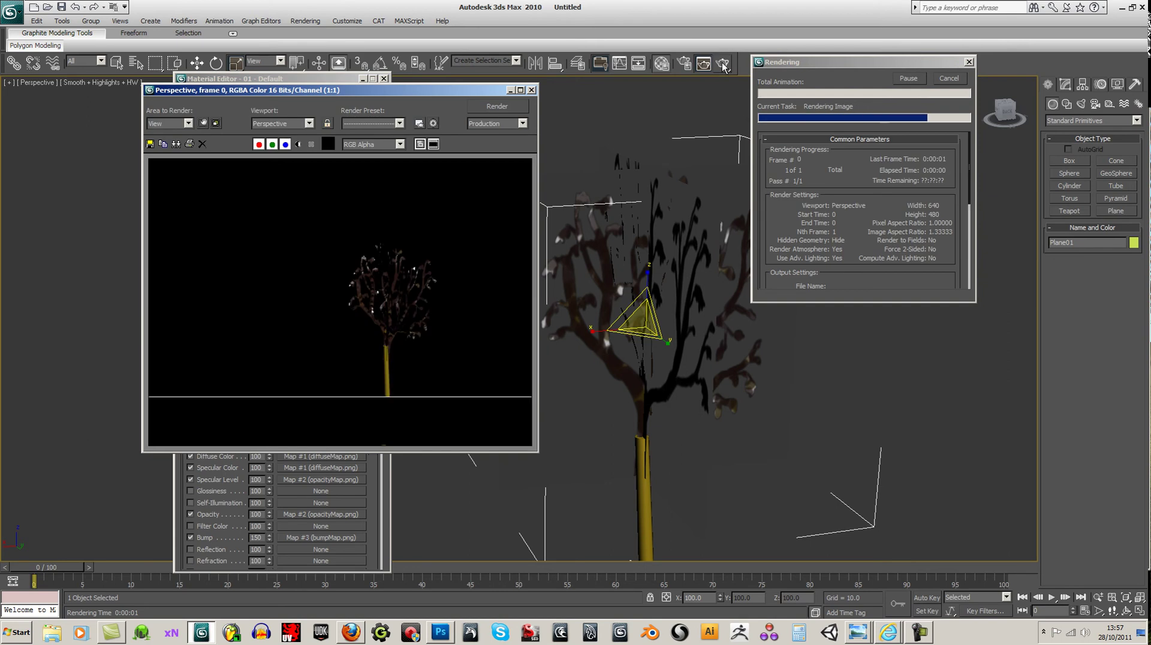
click(531, 90)
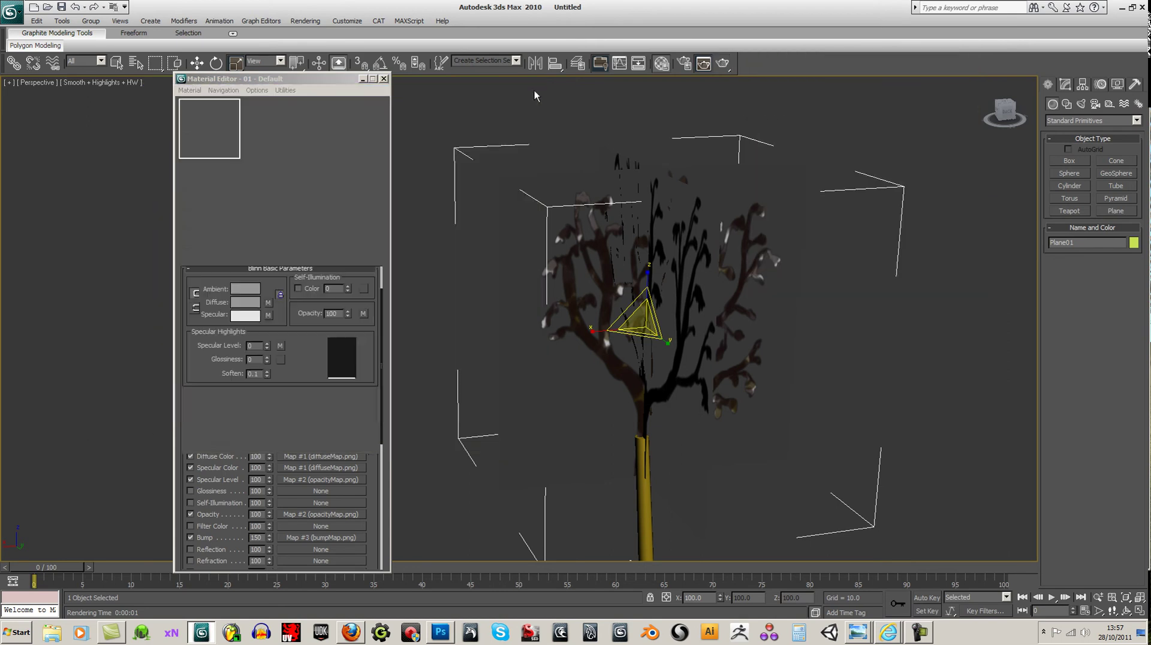
middle_drag(489, 410, 488, 391)
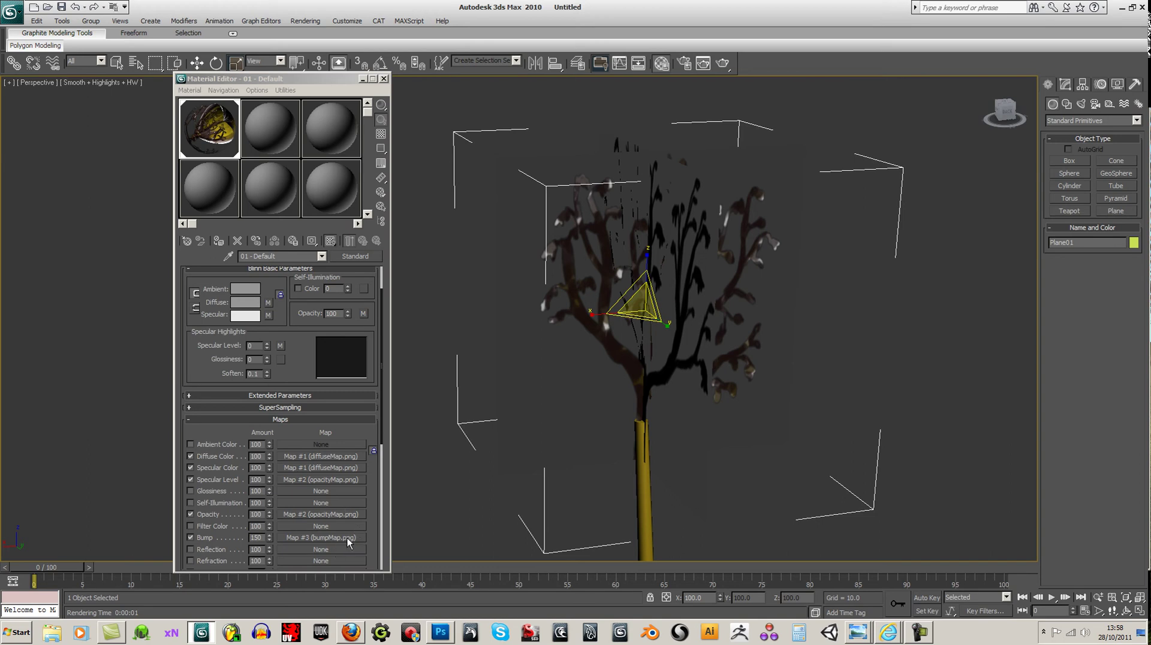
middle_drag(469, 239, 475, 244)
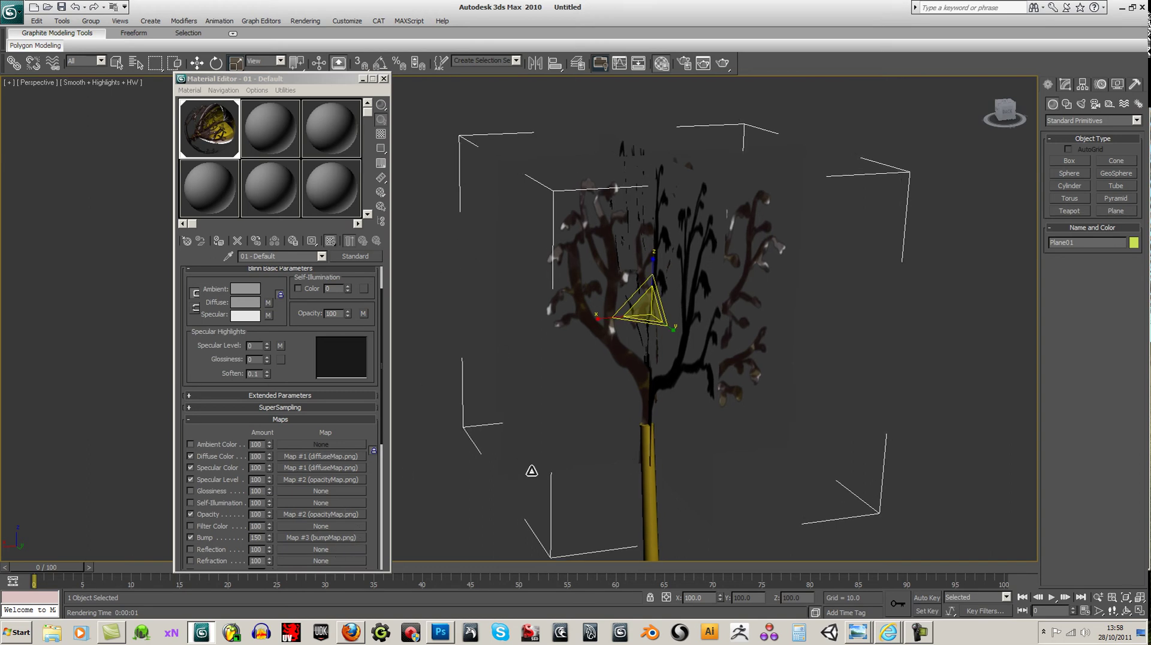
Select the trunk cylinder, add an Edit Poly modifier and enter its Polygon sub-object level
drag(1010, 115, 819, 297)
click(624, 426)
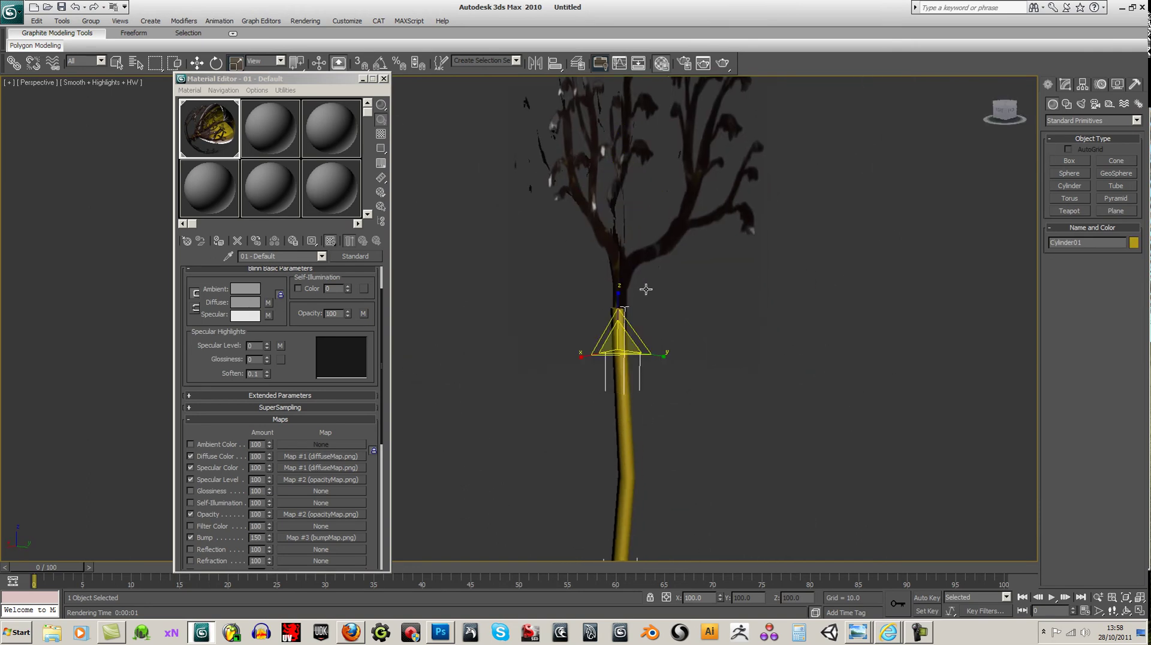
alt+middle_drag(896, 246, 907, 244)
click(1073, 84)
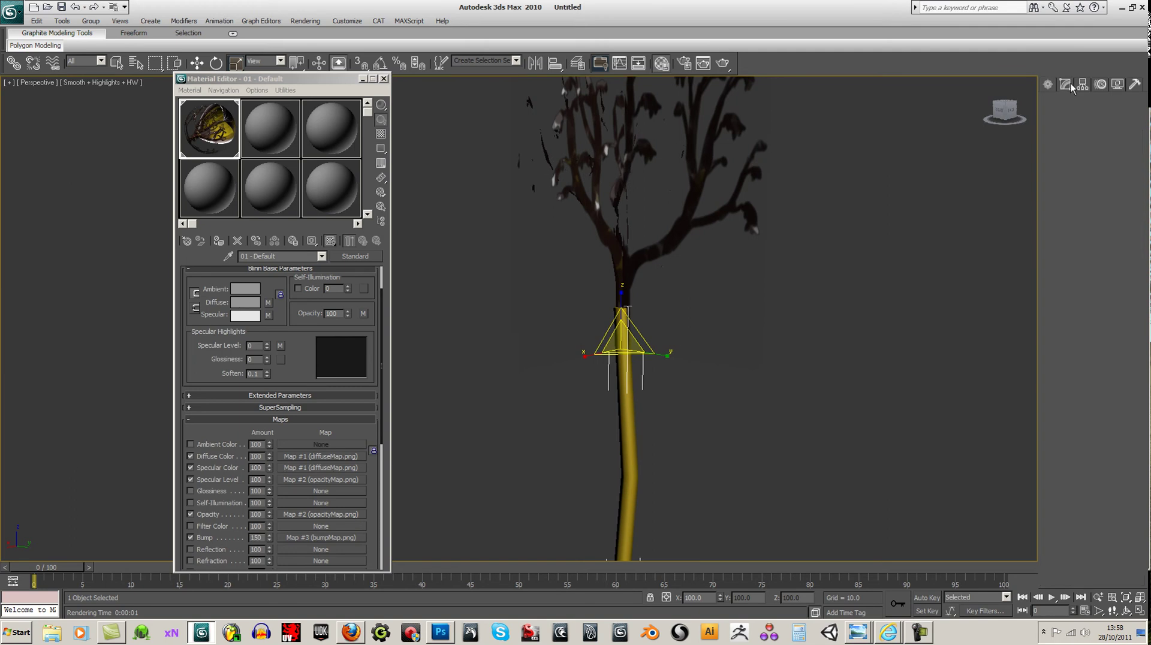
click(1070, 174)
click(1104, 376)
Delete the cap polygon at the upper end of the trunk
drag(1002, 110, 988, 197)
scroll(717, 368, up, 6)
middle_drag(717, 368, 568, 300)
click(757, 450)
key(Delete)
Delete the cap polygon at the lower end of the trunk
scroll(759, 449, down, 10)
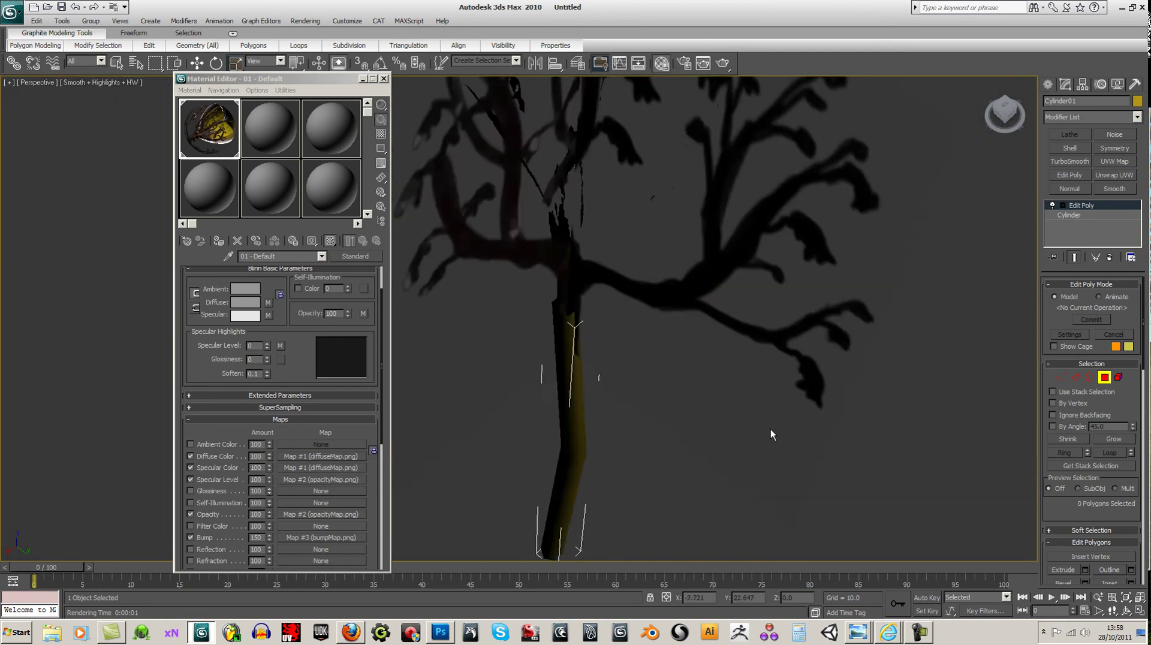
scroll(770, 426, down, 5)
drag(1014, 123, 992, 79)
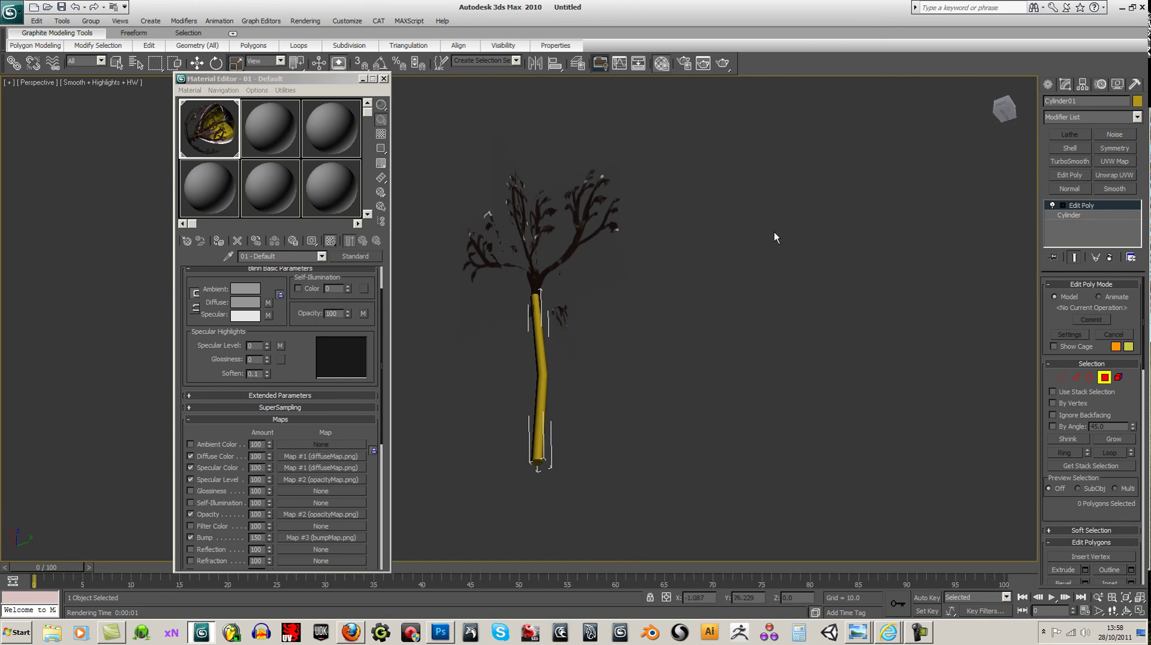
click(537, 464)
key(Delete)
scroll(666, 412, down, 4)
middle_drag(674, 406, 710, 415)
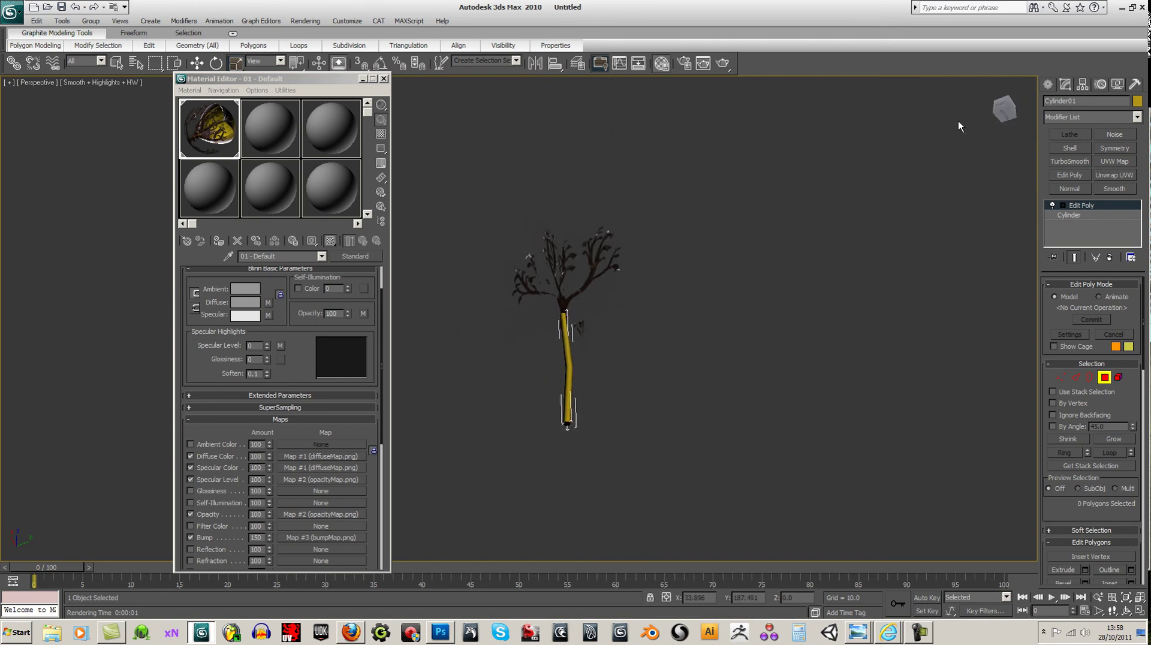
scroll(742, 300, up, 6)
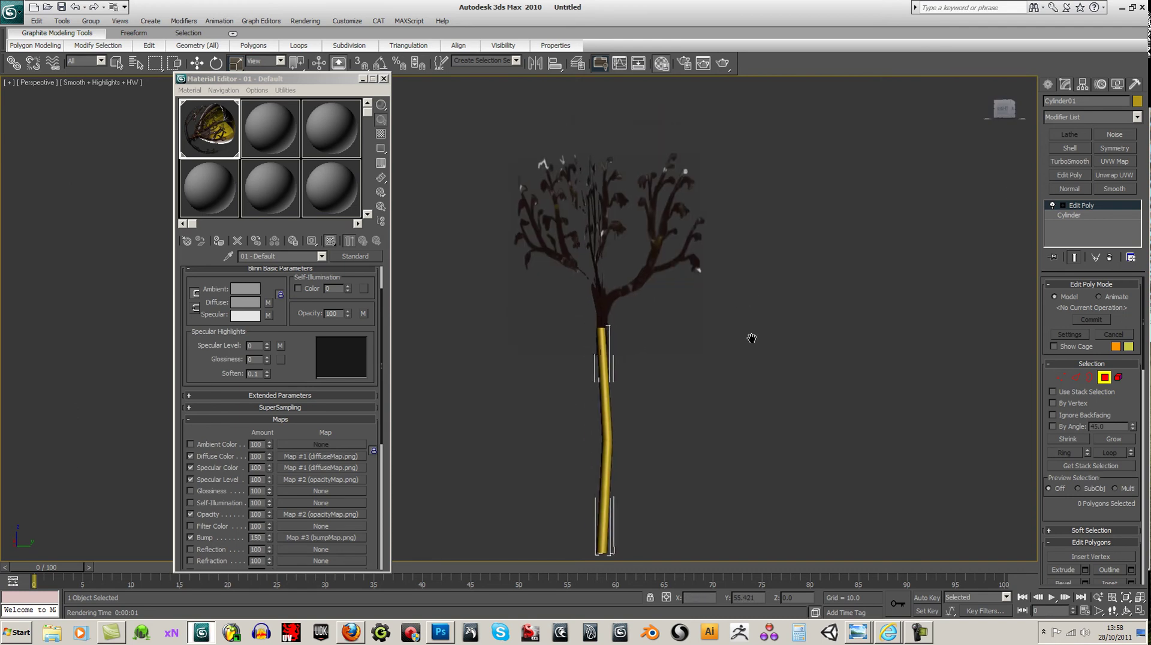
drag(1001, 110, 1011, 125)
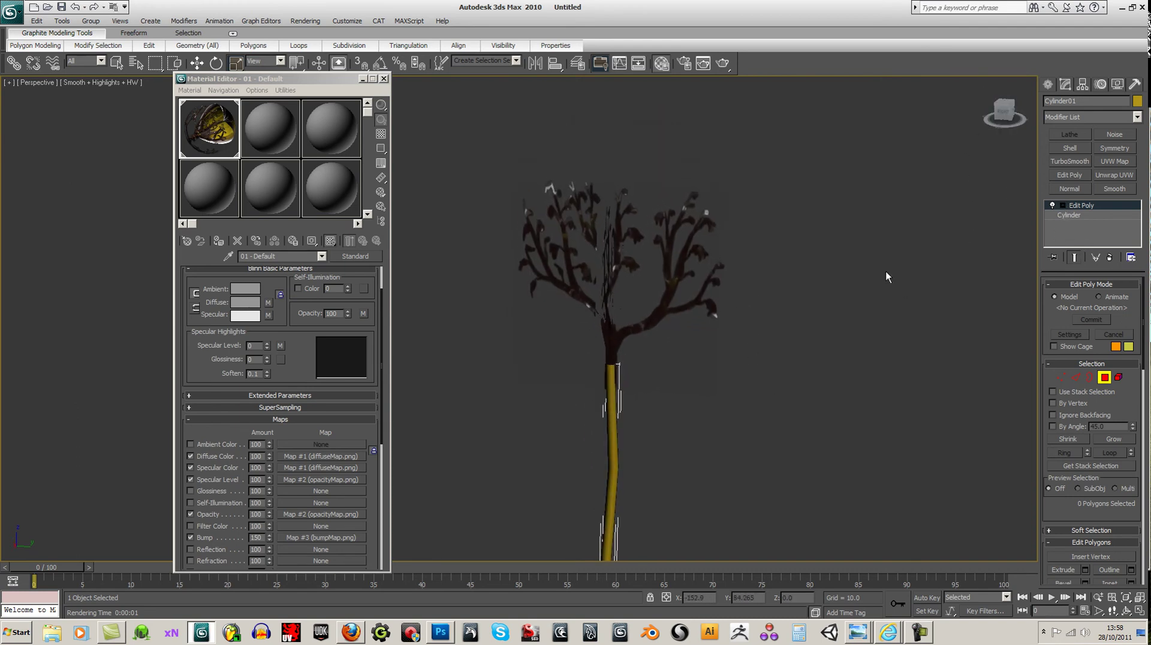
Collapse the trunk's modifier stack to an Editable Poly, accepting the removal of the Edit Poly modifier
drag(279, 84, 201, 107)
click(197, 62)
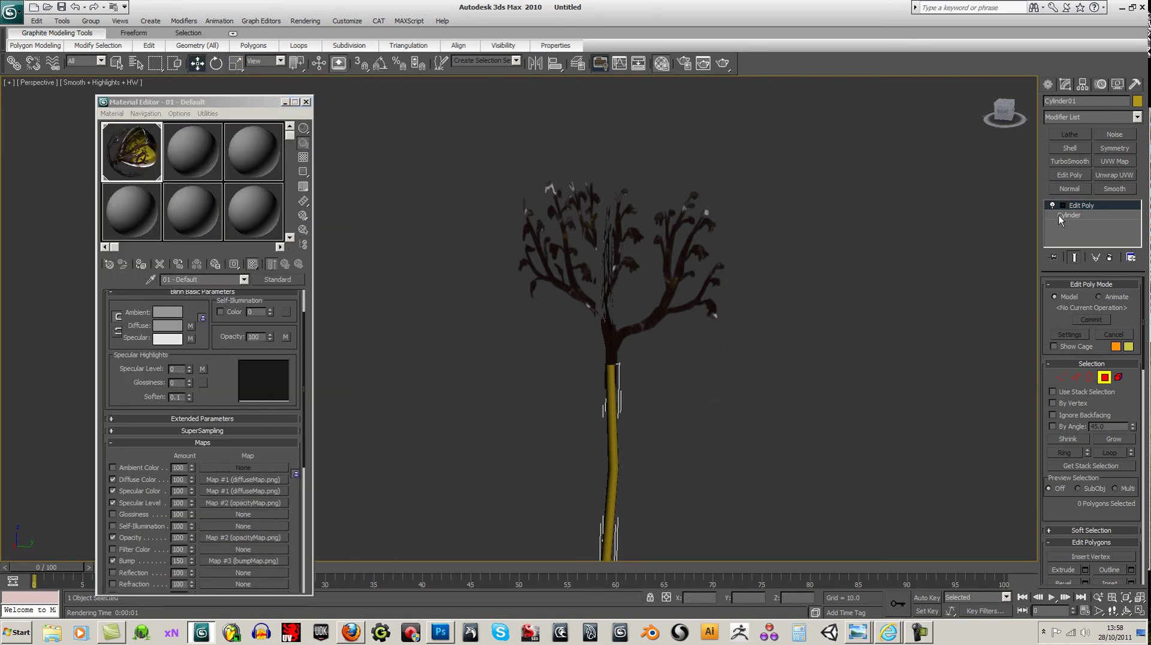
right_click(1072, 206)
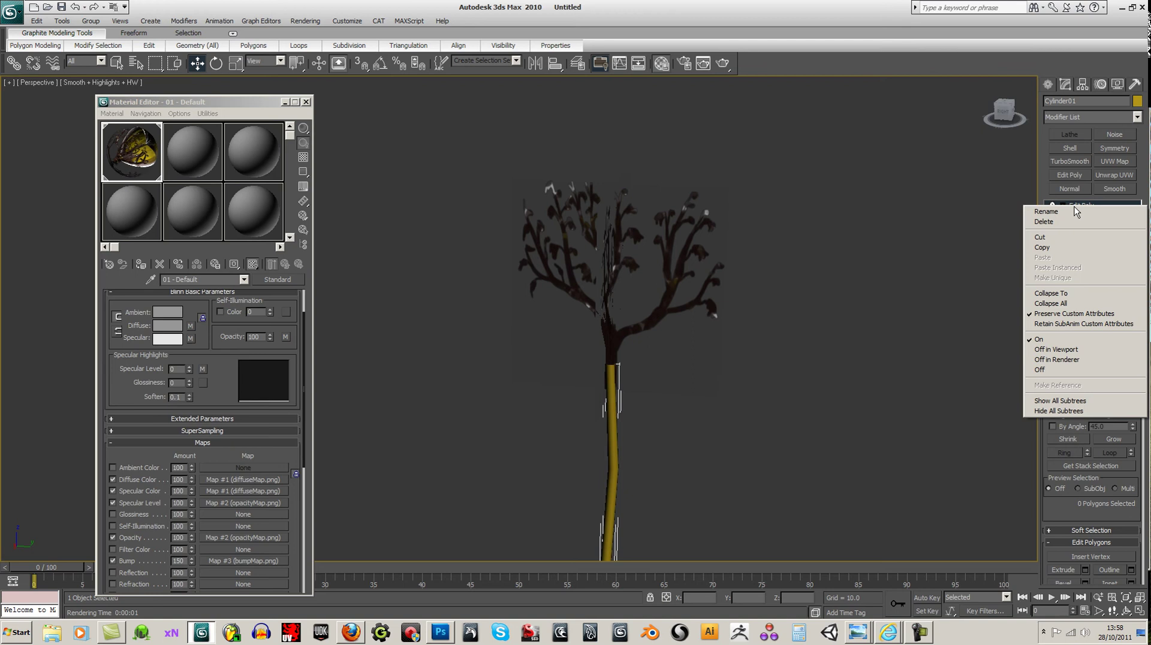
click(1061, 294)
click(630, 361)
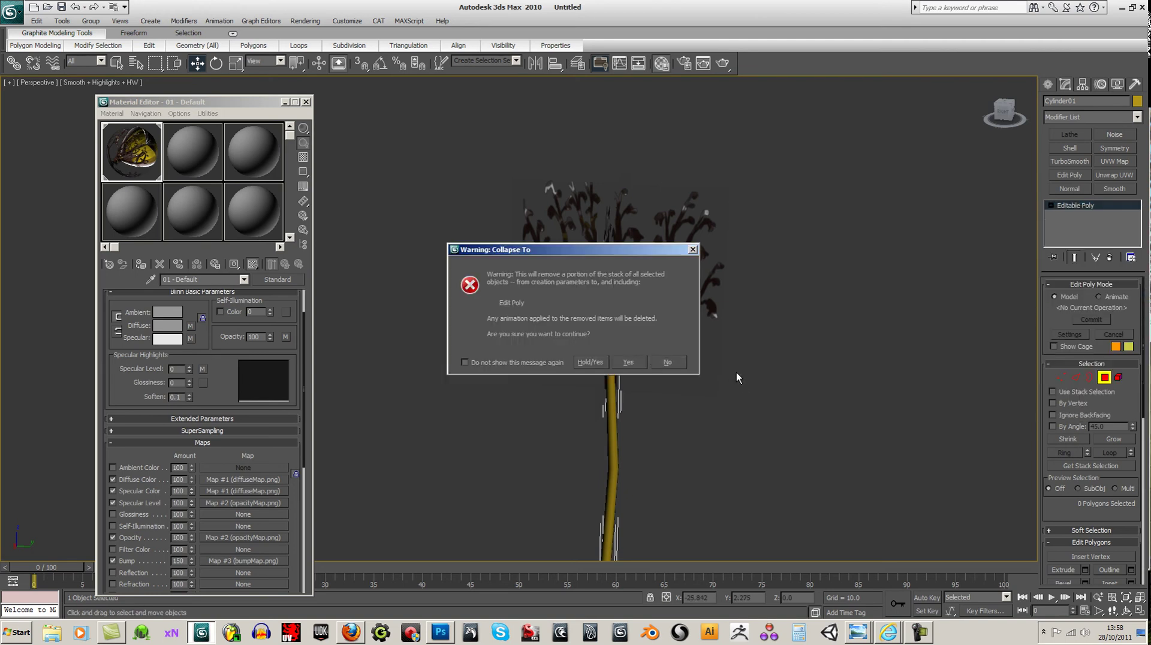
Add an Unwrap UVW modifier to the trunk
alt+middle_drag(745, 369, 729, 324)
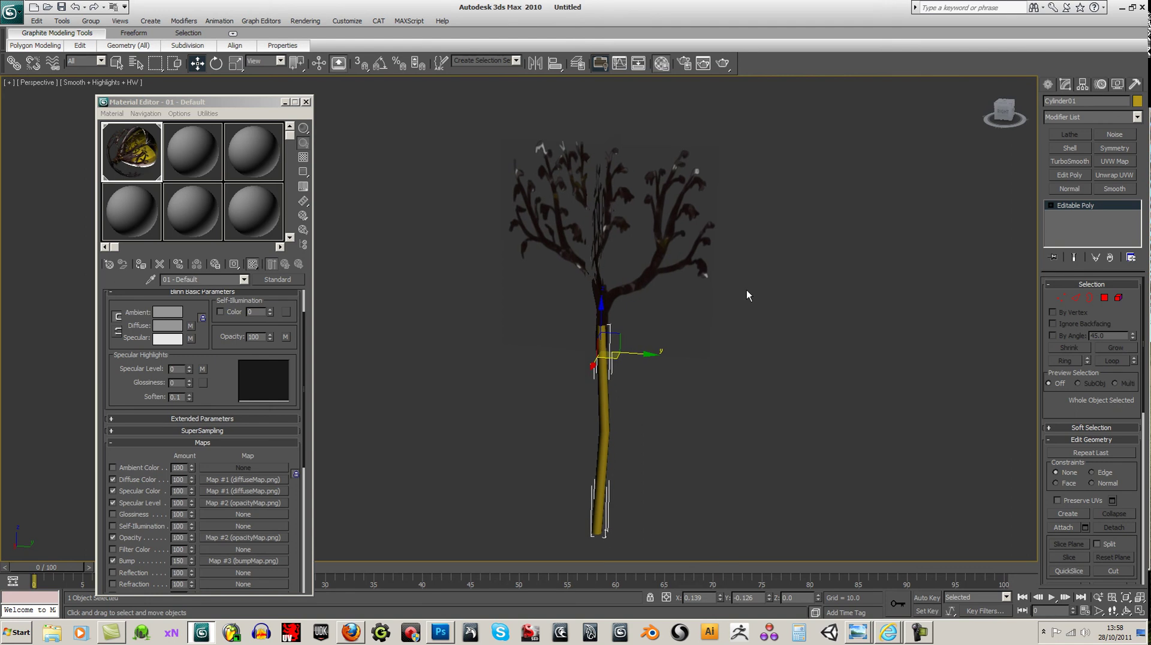
drag(1015, 112, 989, 123)
click(1104, 172)
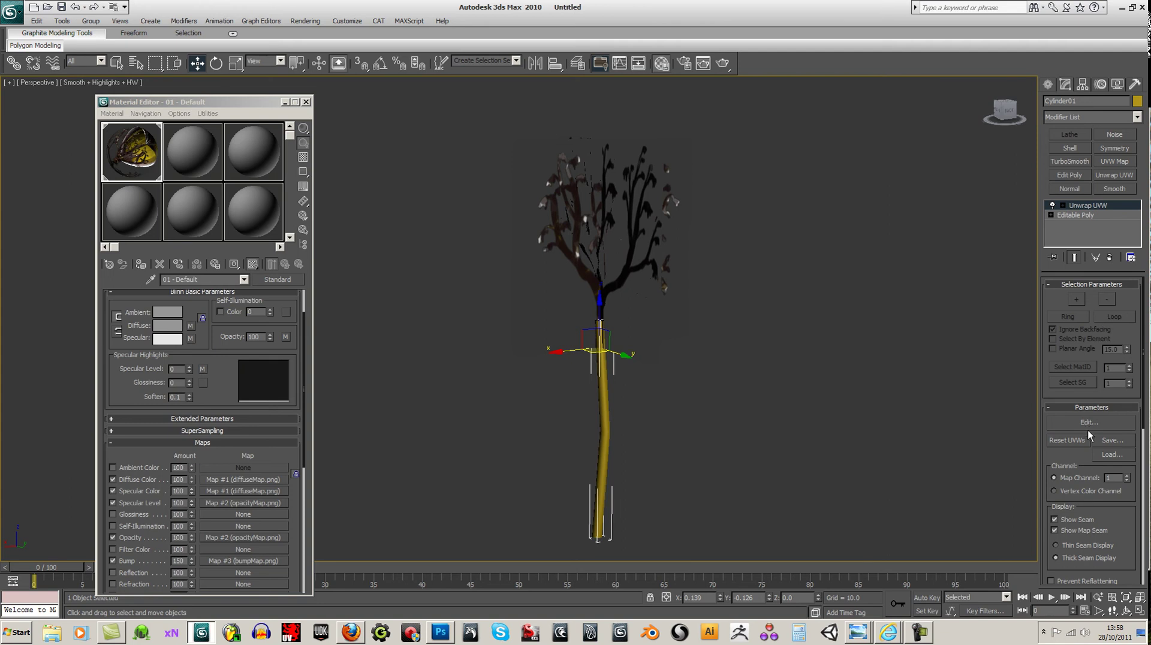
click(1088, 422)
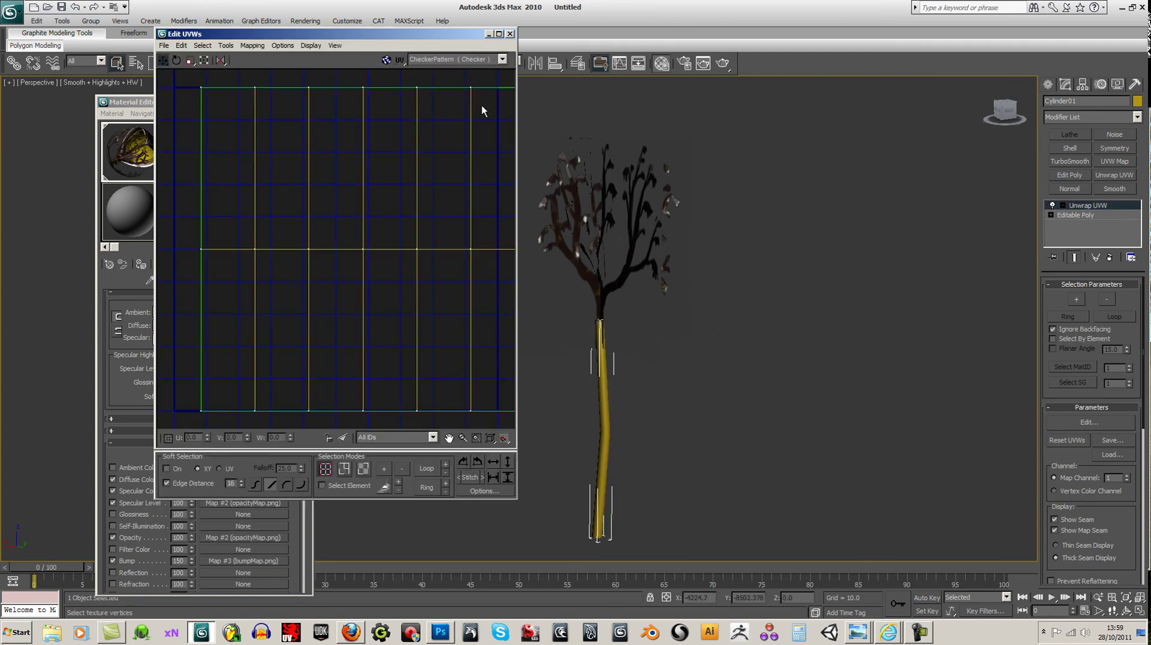
click(503, 60)
click(456, 79)
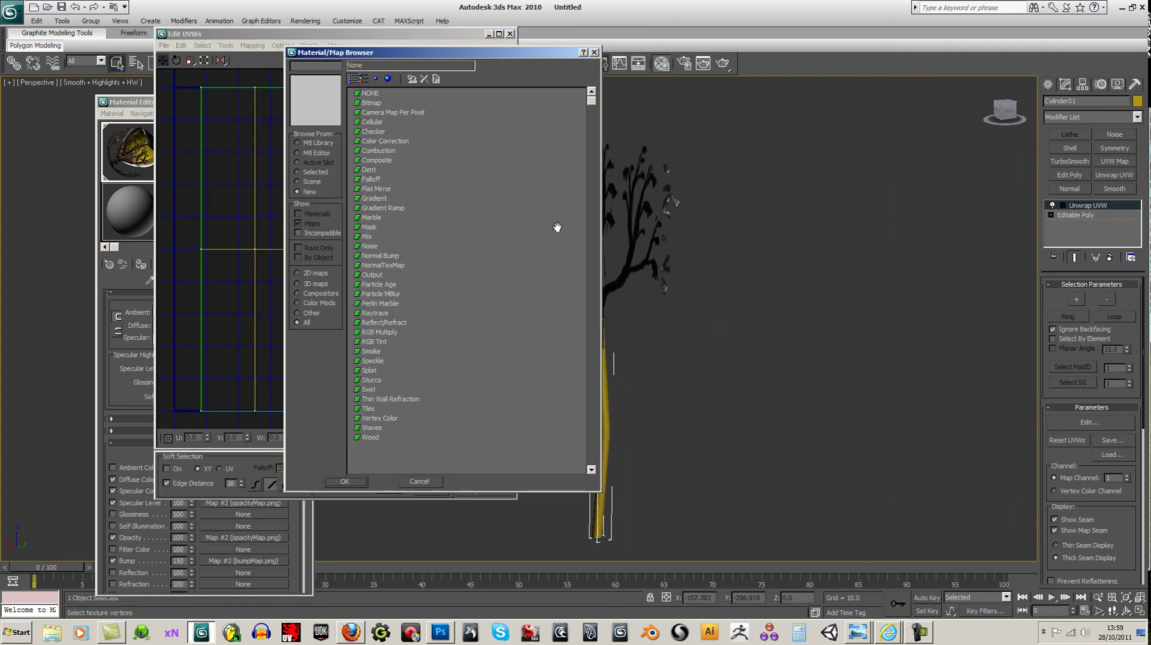
click(595, 52)
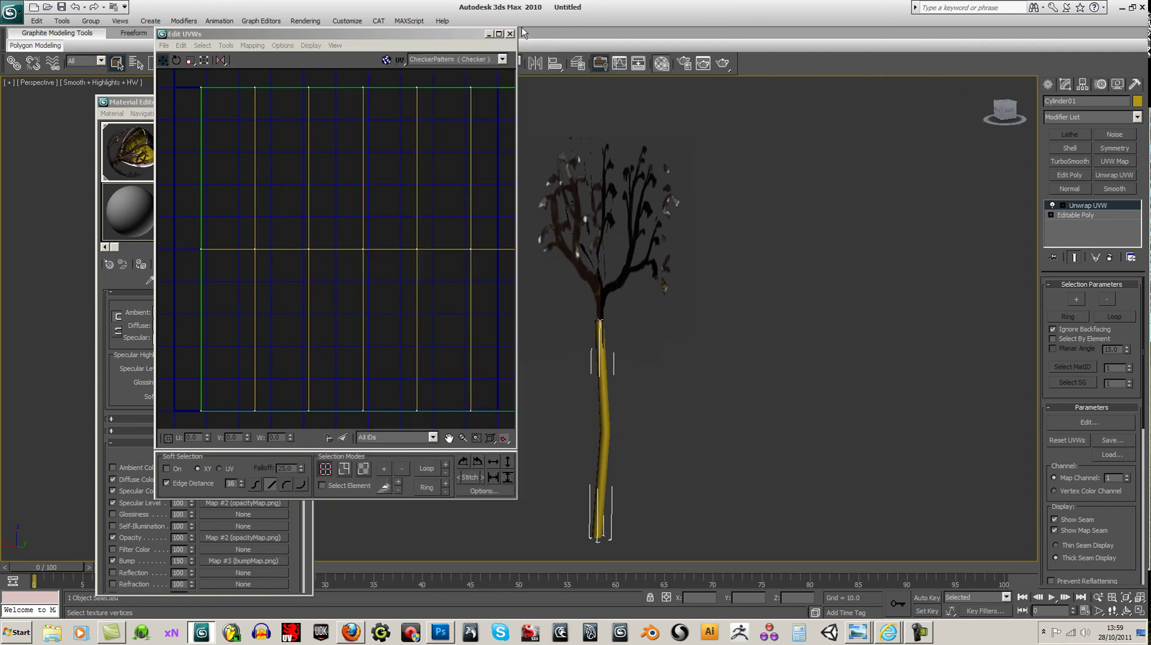
click(510, 34)
click(510, 33)
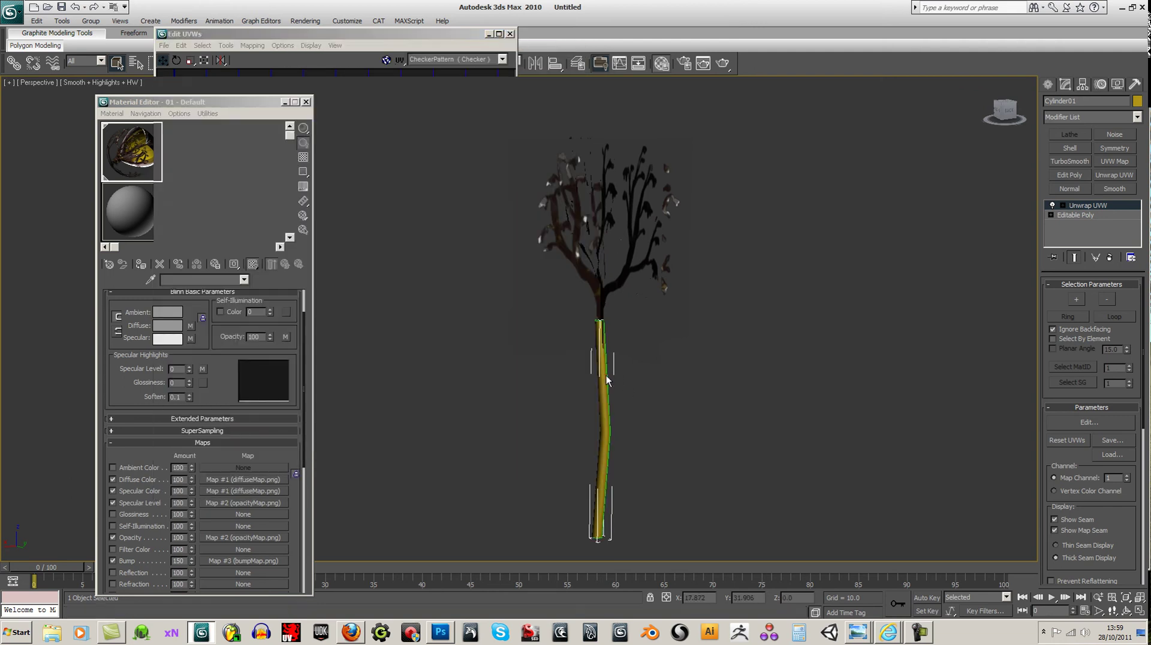
Assign the 01 - Default material to the trunk and show the checker pattern behind its UVs in the UV editor
click(140, 264)
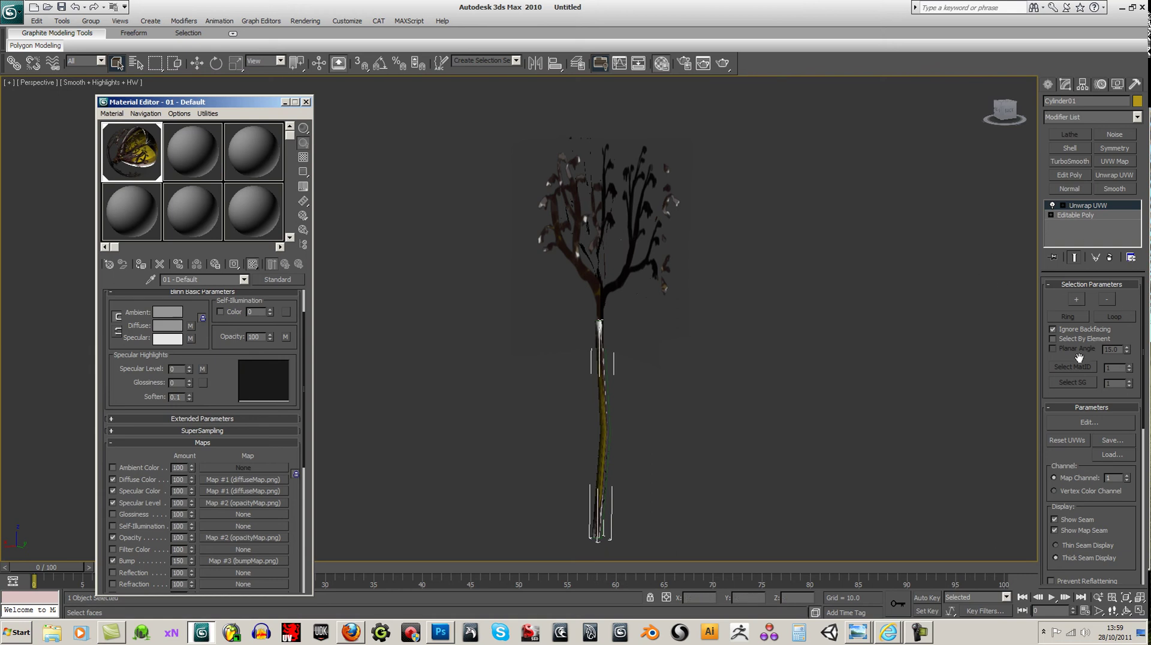
click(1090, 422)
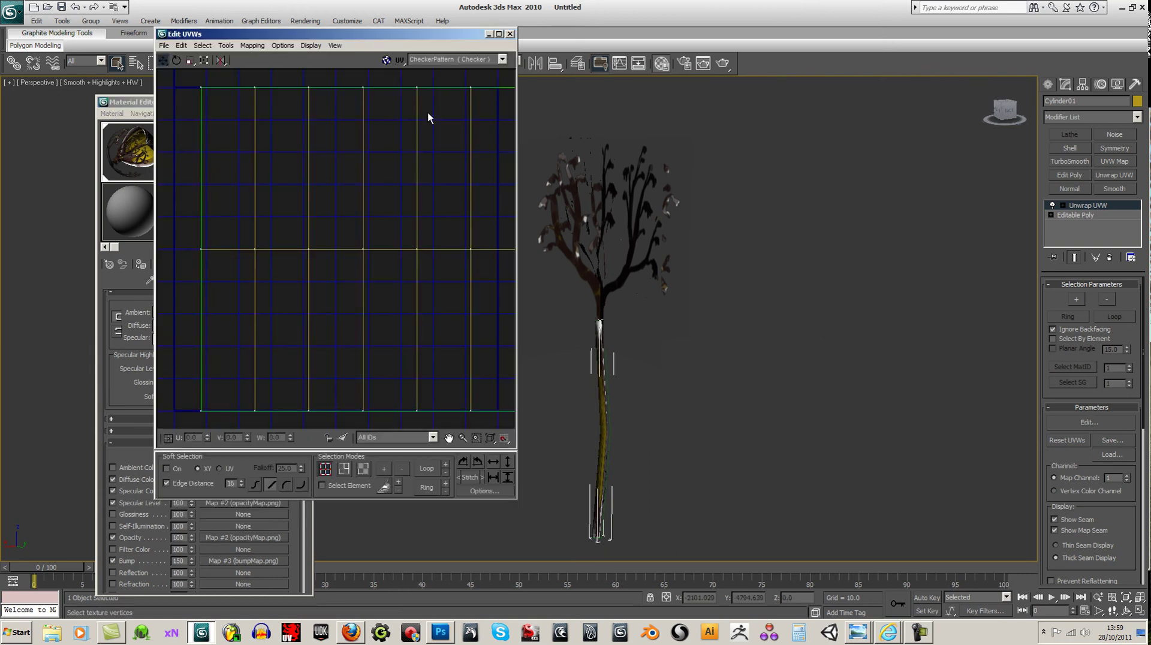
click(503, 59)
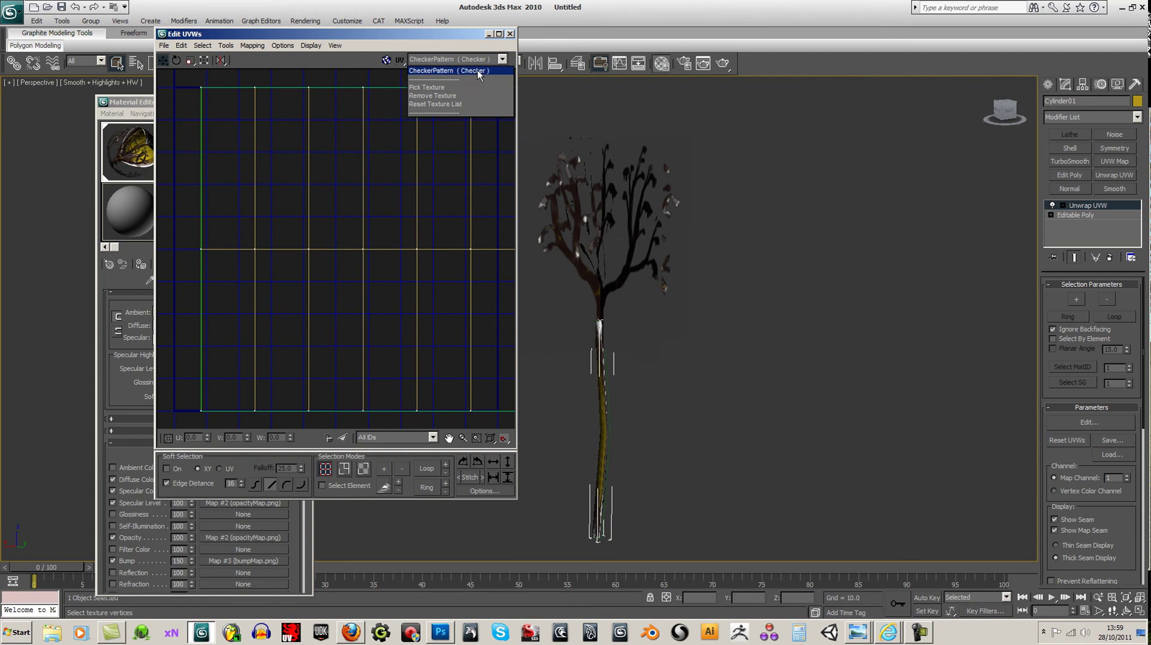
click(385, 58)
click(386, 60)
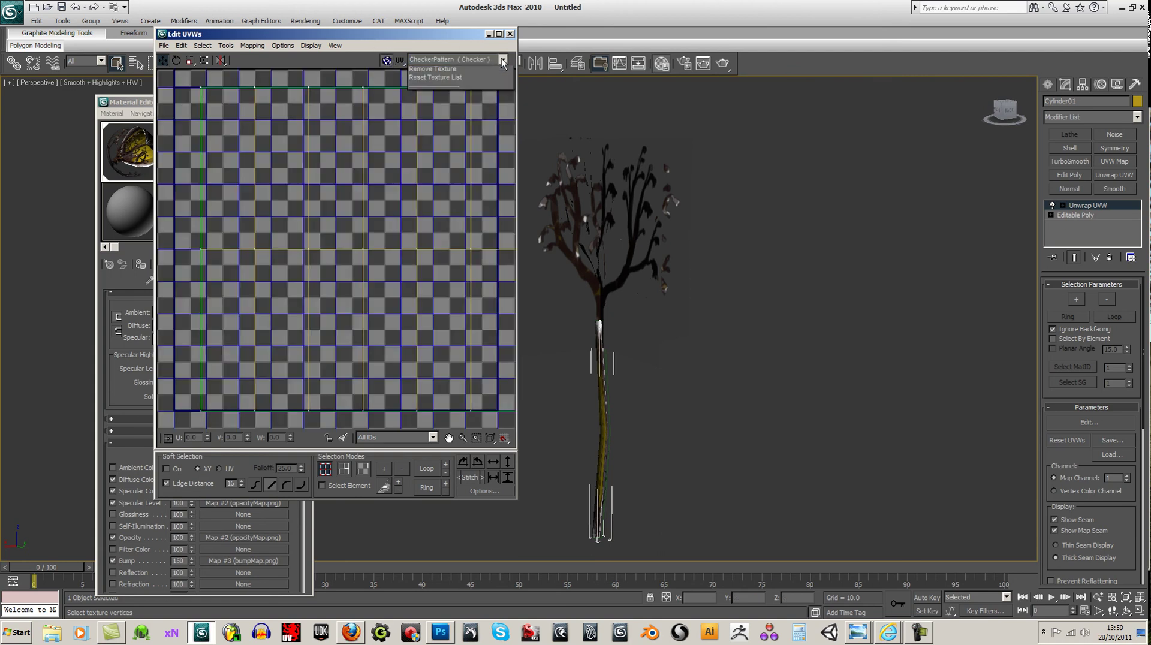
Set the UV editor background to the material's diffuse map, diffuseMap.png, picked from the Material Editor's existing maps
click(502, 59)
click(469, 88)
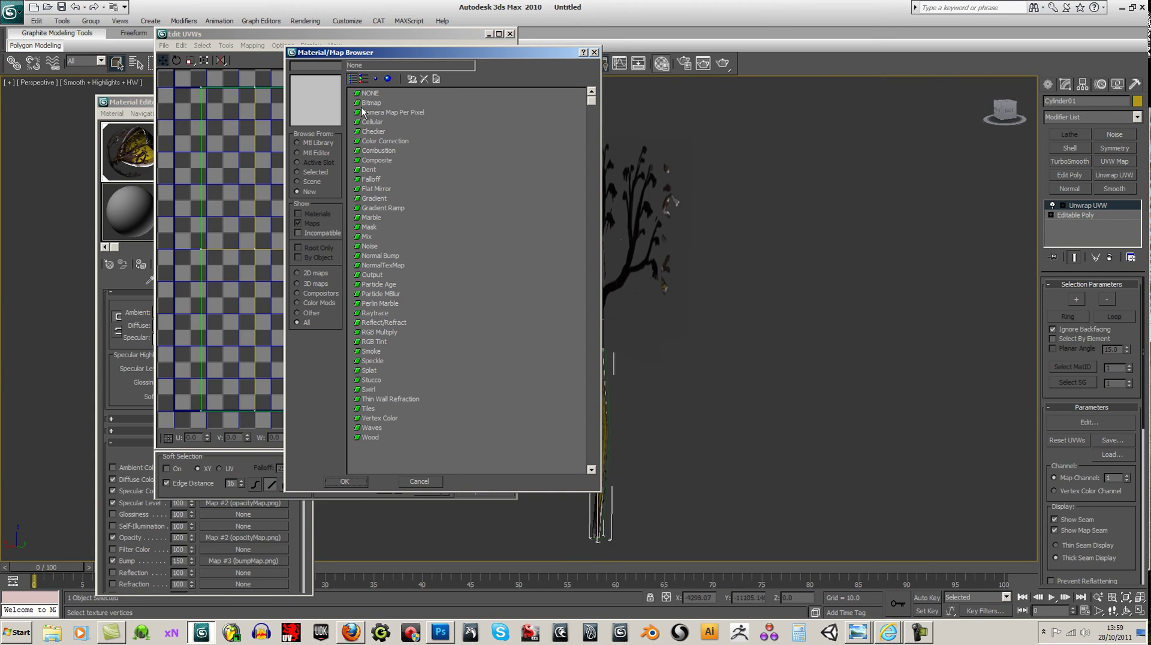
click(298, 143)
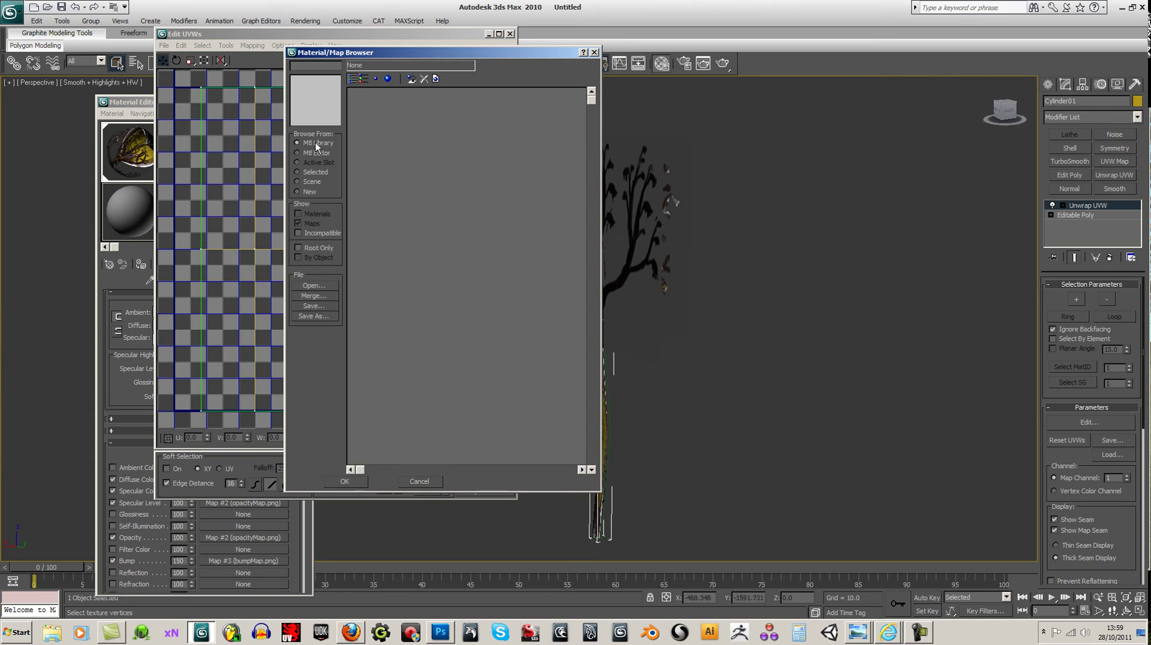
click(297, 152)
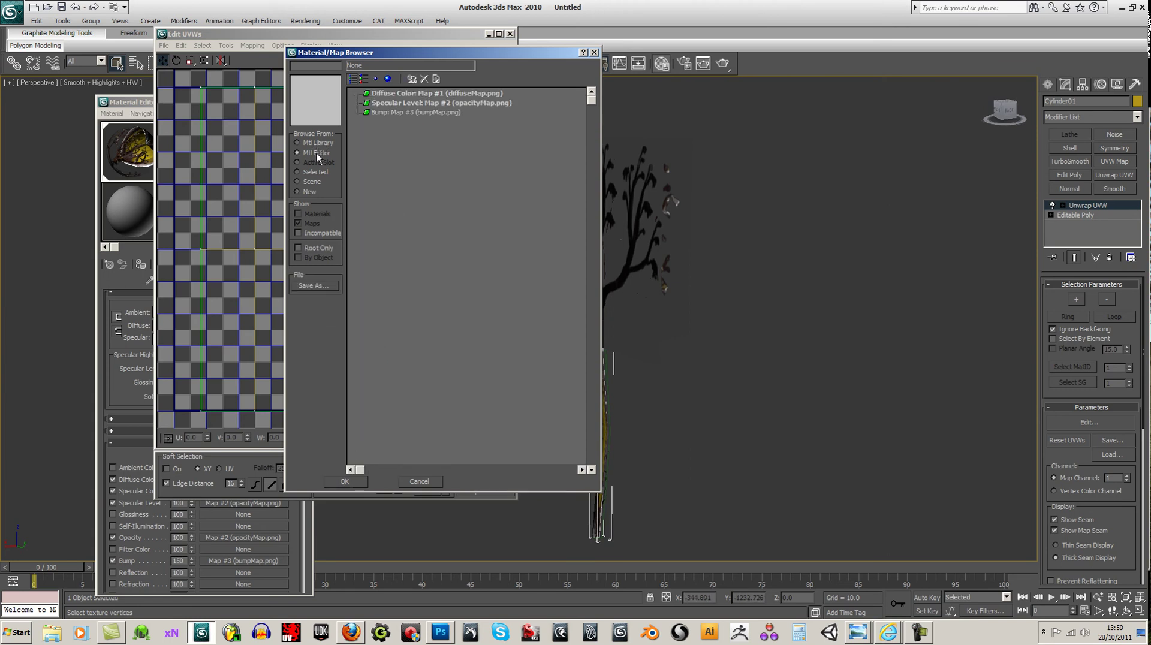
double_click(406, 95)
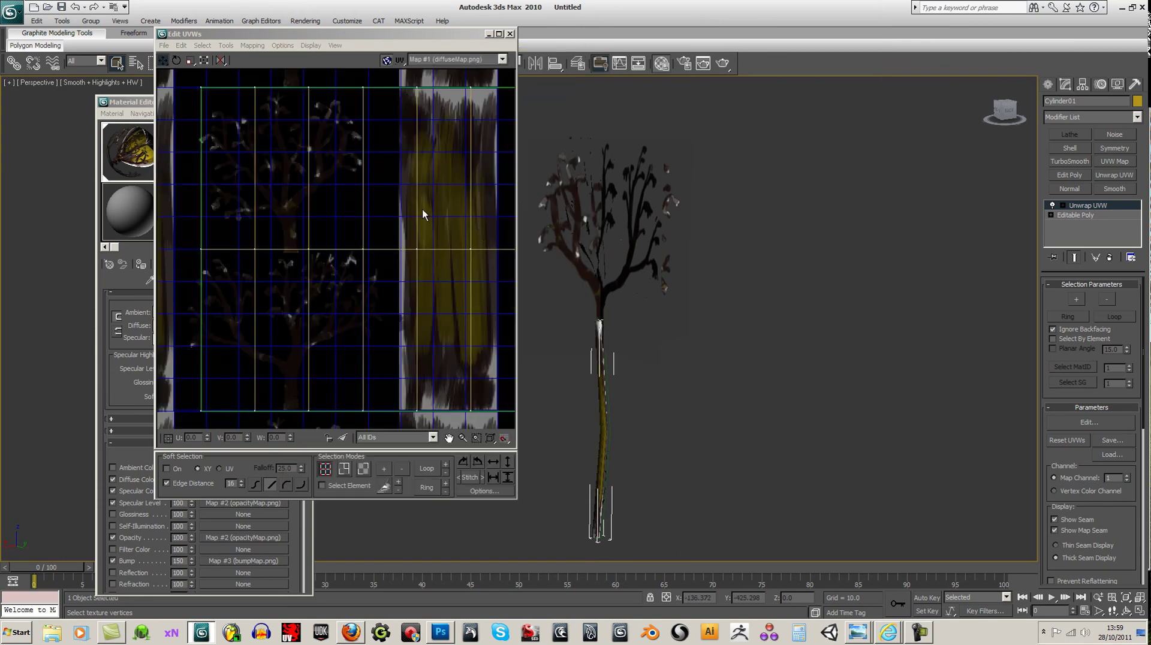
Select all the trunk's UV faces and scale them in Freeform mode to fit inside the bark strip of the diffuse map
scroll(458, 221, down, 3)
click(363, 468)
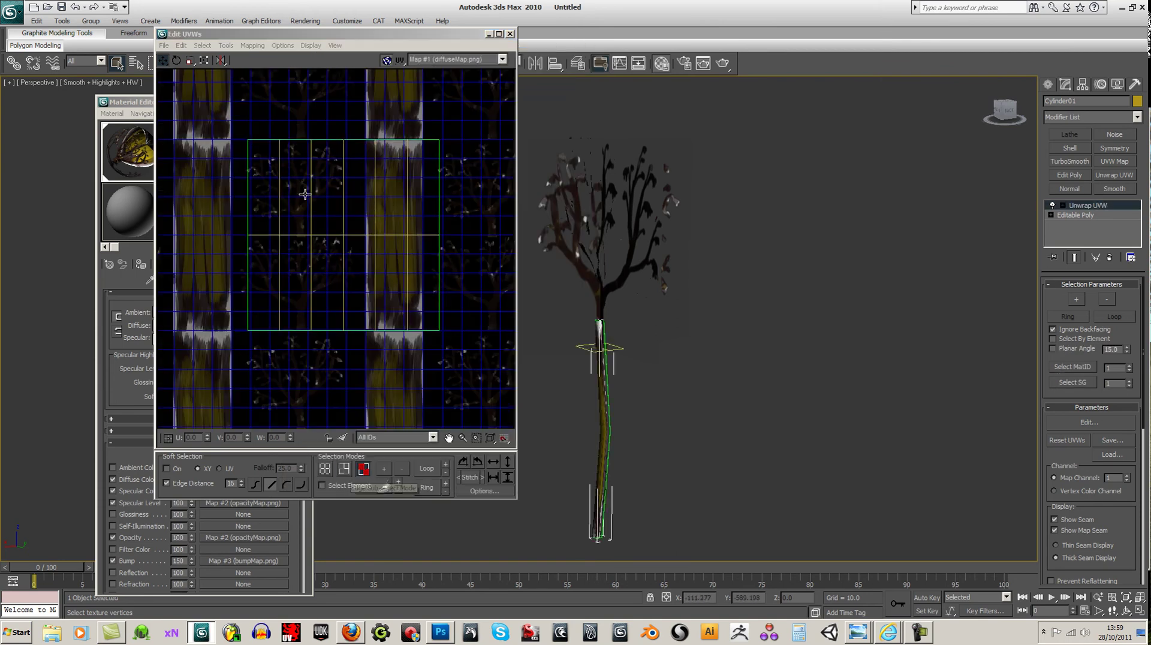
drag(231, 109, 426, 333)
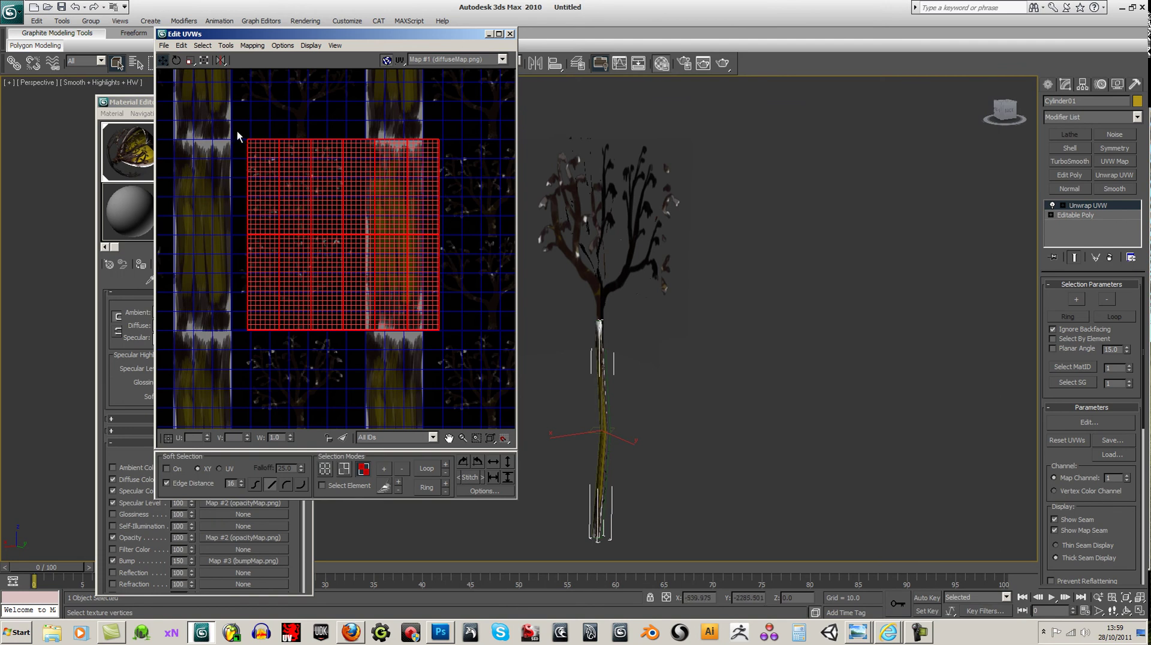
click(204, 60)
drag(248, 140, 372, 158)
drag(440, 330, 416, 314)
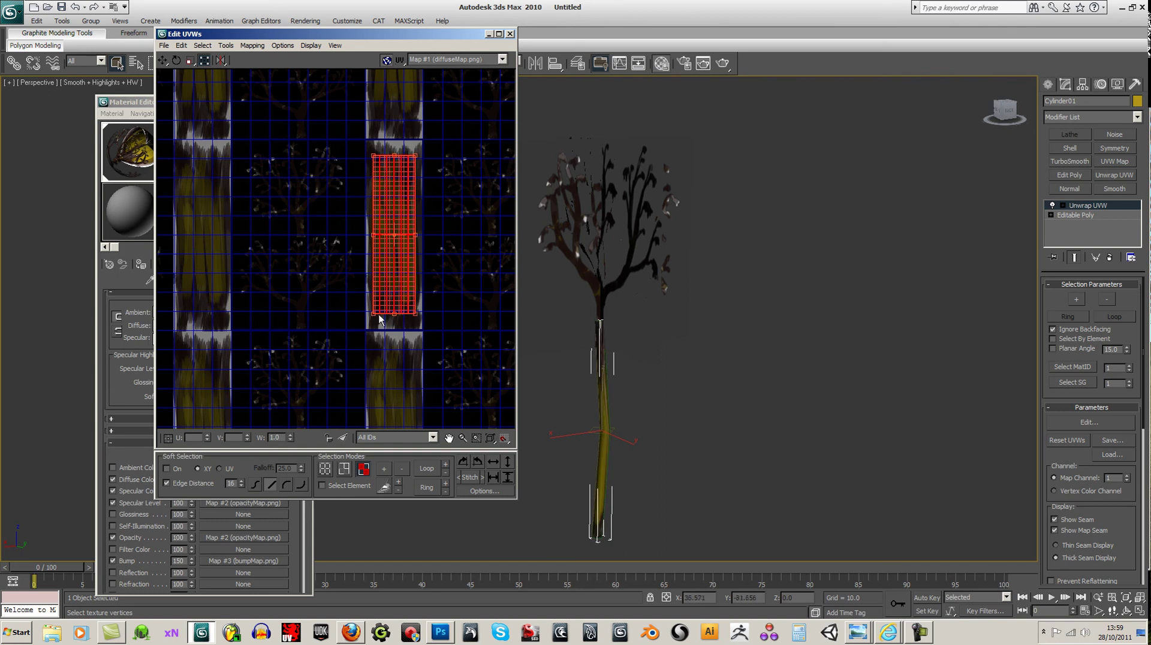
click(466, 304)
Inspect the bark mapping on the trunk, and close the UV editor and the Material Editor
middle_drag(726, 390, 743, 383)
scroll(743, 383, up, 2)
drag(1003, 113, 1094, 113)
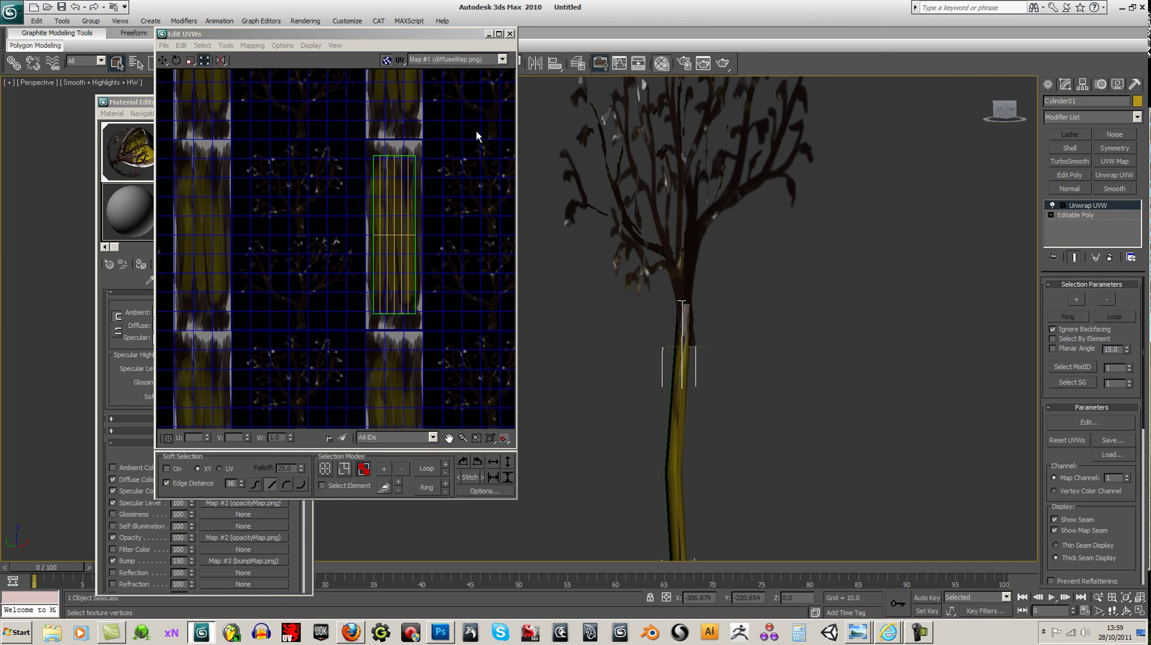
click(510, 34)
scroll(867, 391, down, 5)
scroll(867, 388, down, 3)
middle_drag(861, 382, 876, 398)
scroll(876, 398, up, 3)
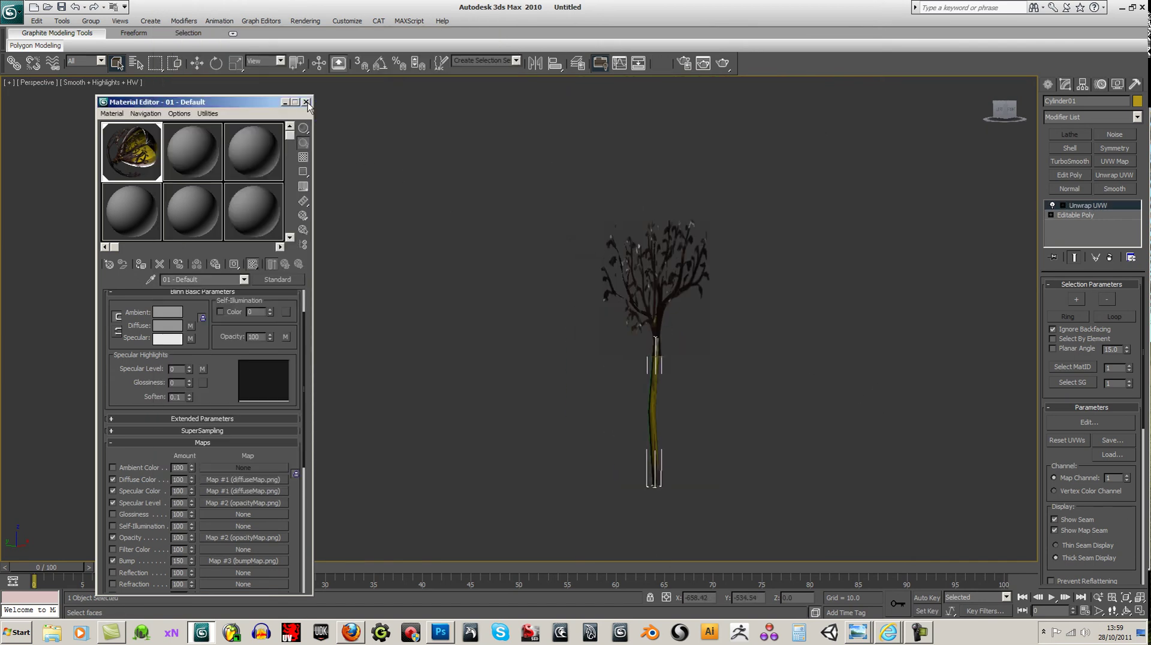
click(306, 102)
alt+middle_drag(822, 324, 613, 332)
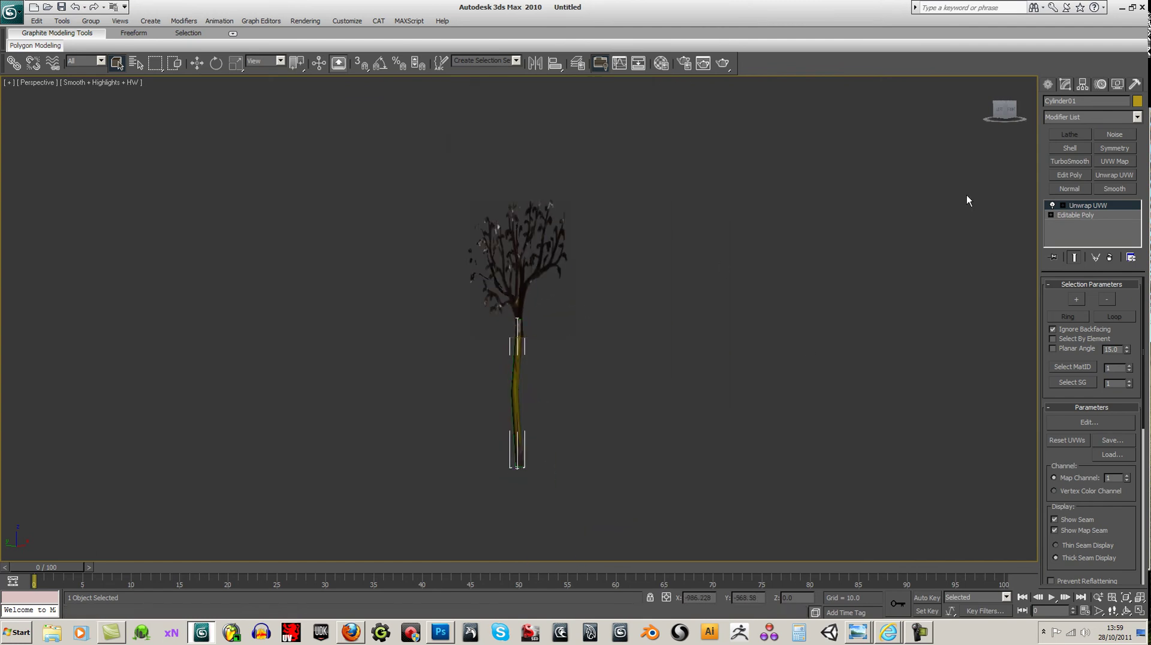
Collapse the trunk's Unwrap UVW modifier into its Editable Poly and deselect the trunk
right_click(1085, 209)
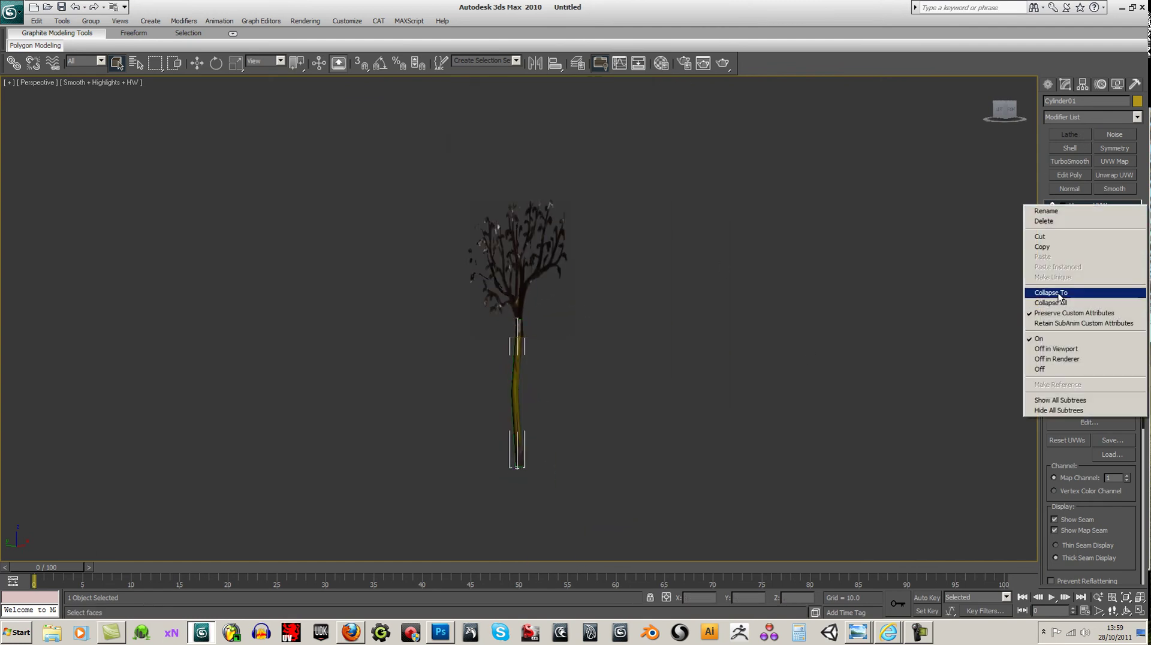
click(1079, 293)
click(628, 362)
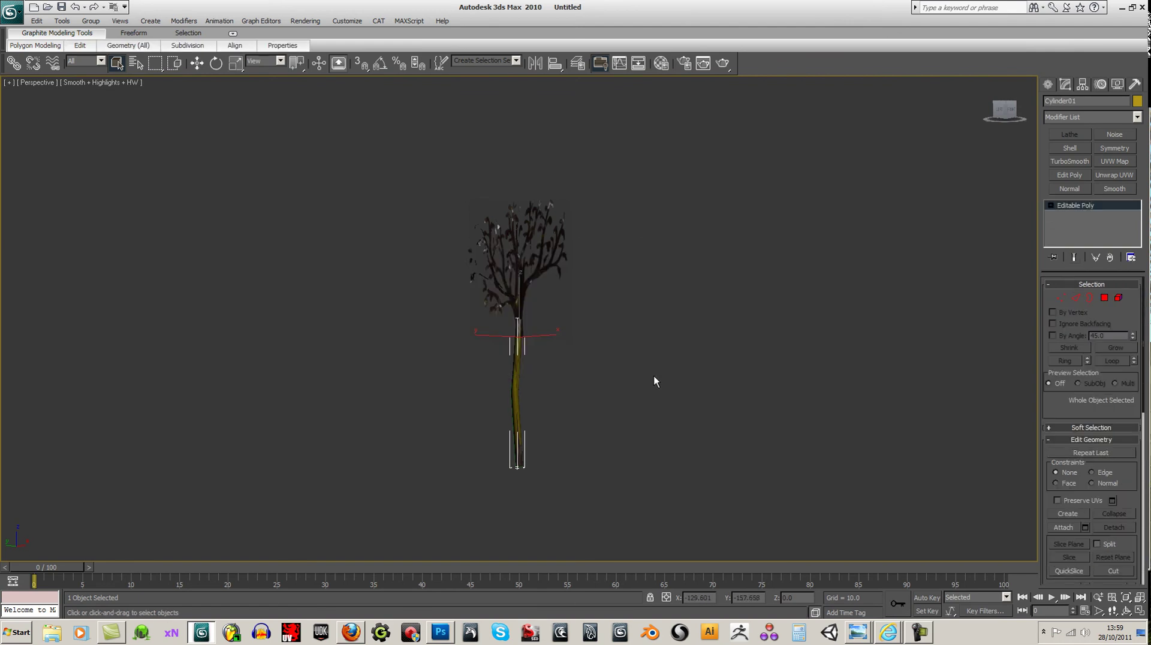
click(356, 153)
Move only the pivot of the crossed branch planes down to the trunk's upper end, at about Z 1.461
click(199, 67)
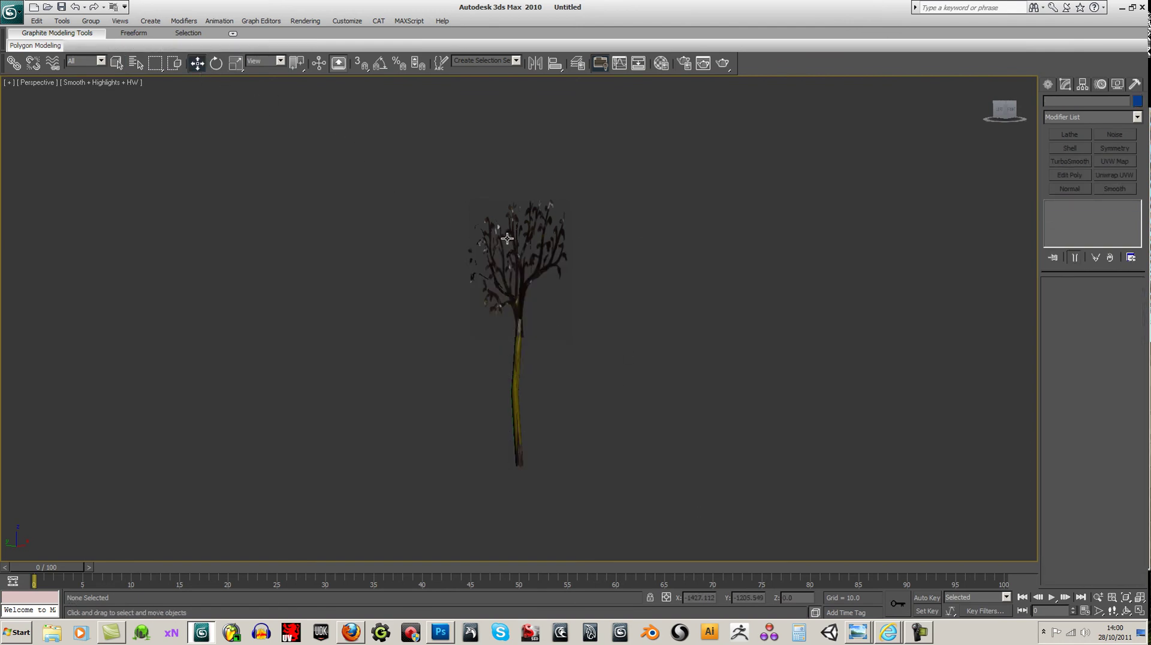
click(506, 239)
click(552, 292)
drag(402, 175, 584, 292)
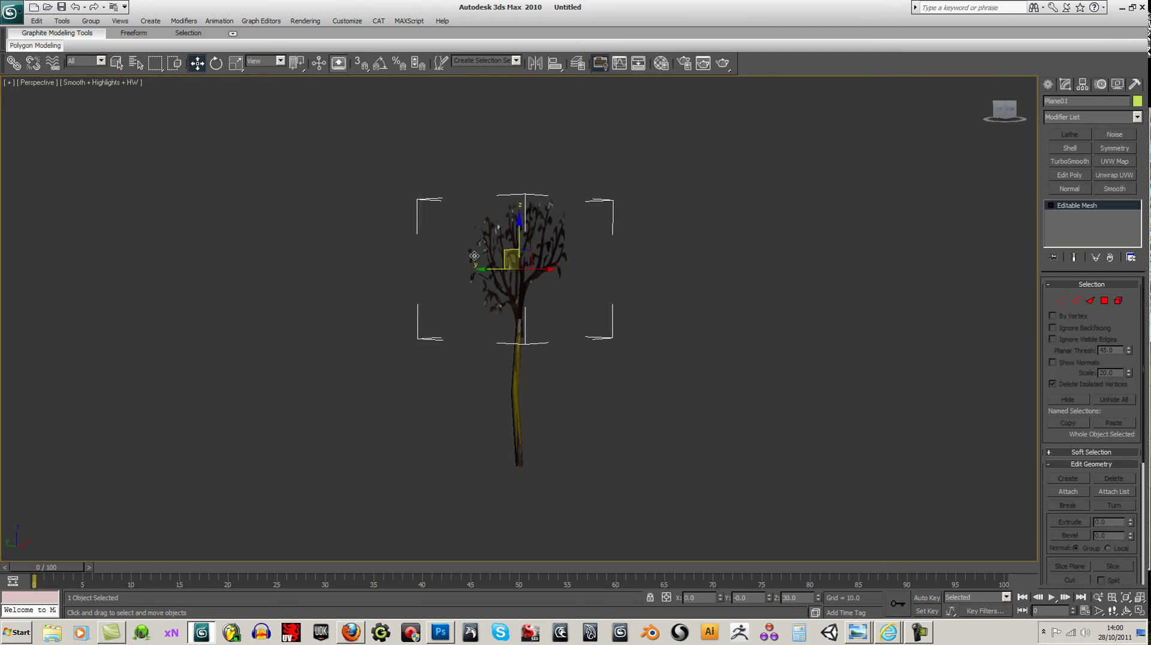
drag(1014, 119, 1029, 126)
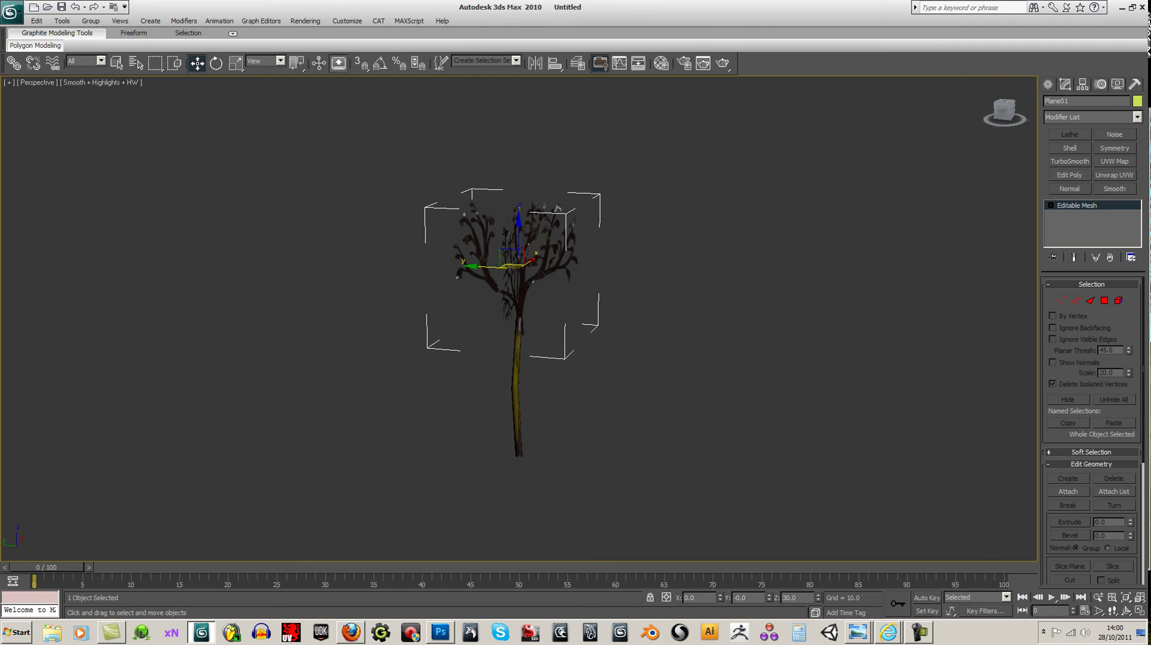
click(1093, 161)
drag(516, 235, 516, 289)
scroll(575, 306, up, 10)
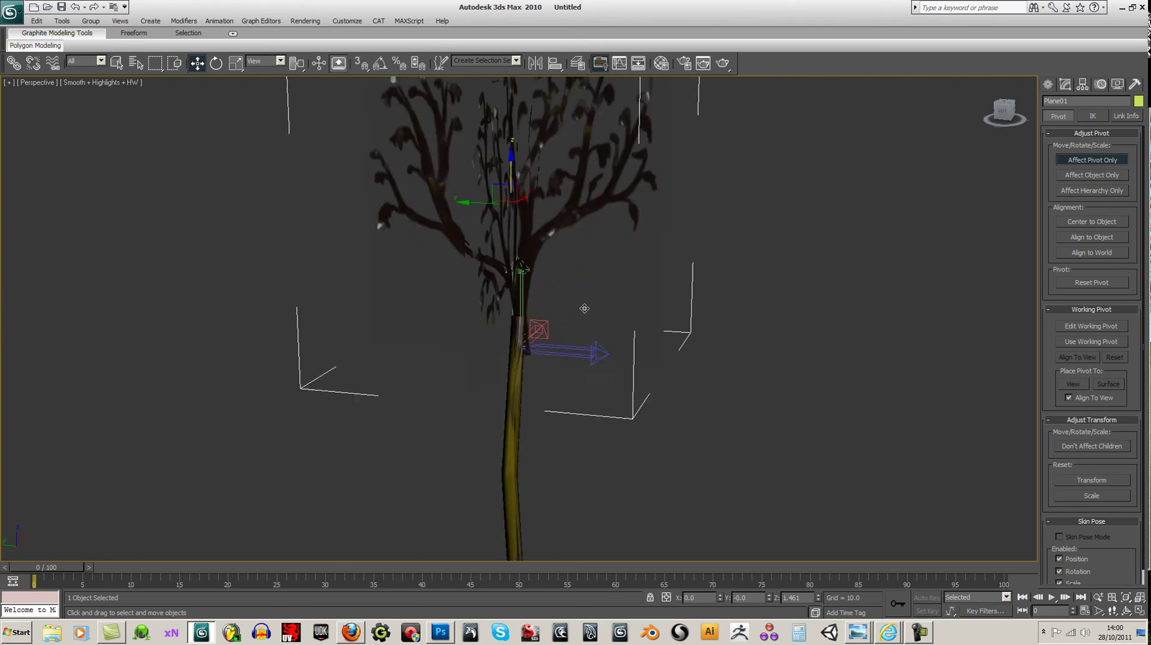
click(1003, 115)
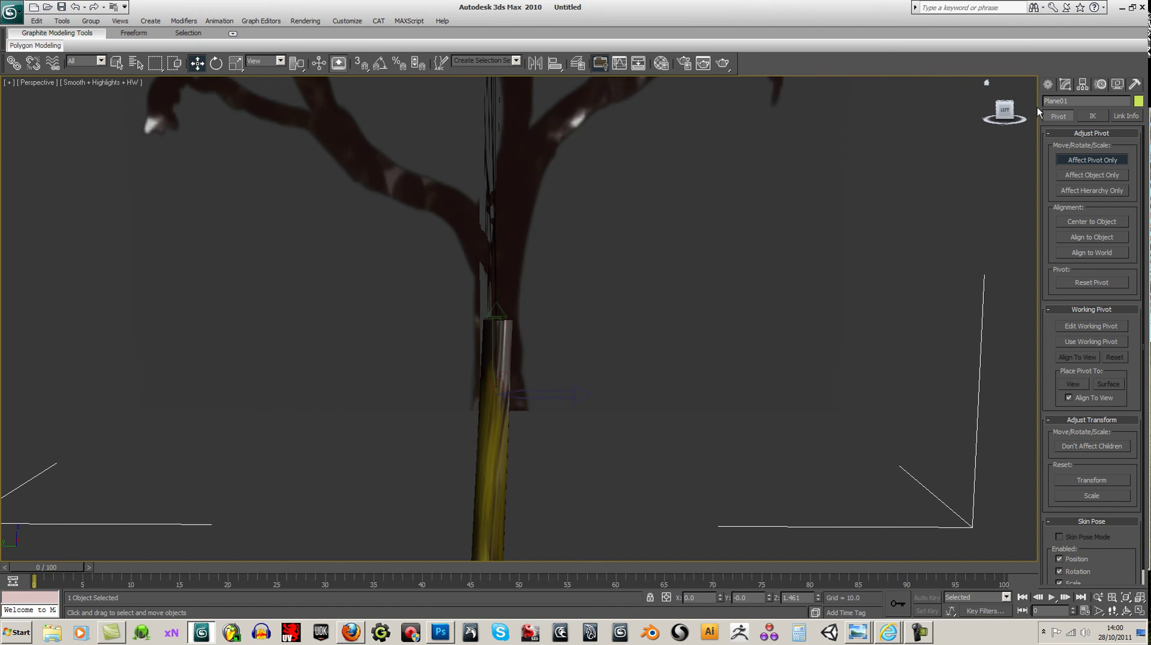
scroll(936, 282, down, 5)
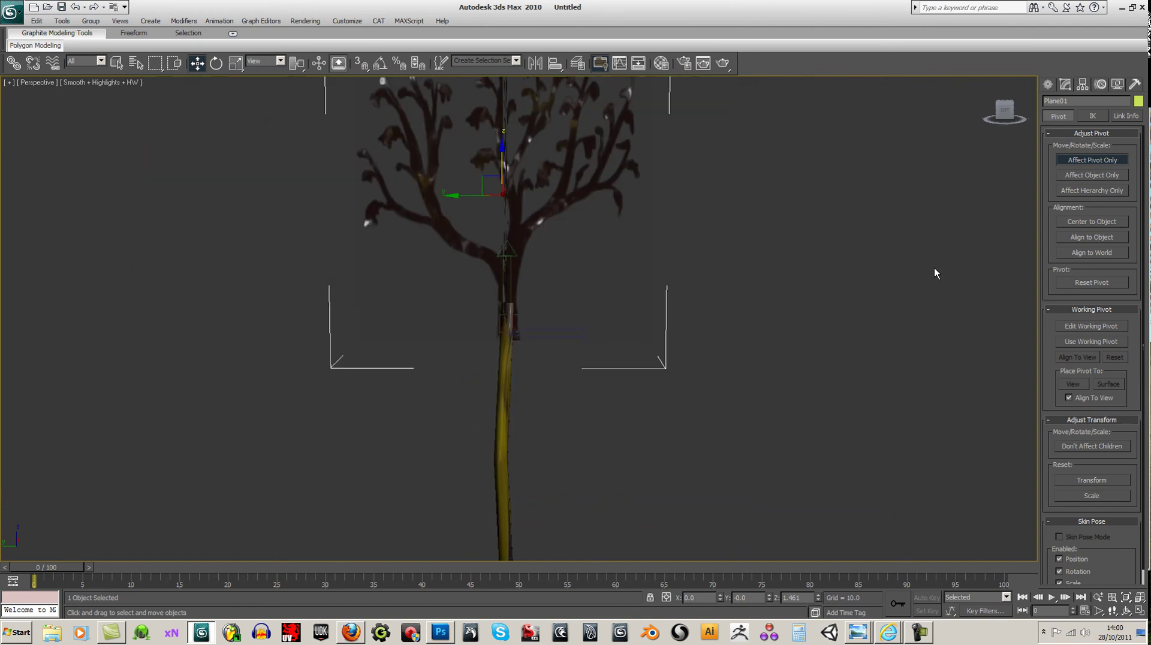
Scale the trunk thicker and reposition it beneath the branches at about X 0.139, Y -0.126, Z -4.672
click(1048, 84)
click(501, 465)
click(233, 67)
middle_drag(573, 395, 578, 382)
drag(571, 328, 606, 330)
drag(1007, 119, 946, 118)
mouse_move(457, 326)
mouse_down()
mouse_move(432, 326)
mouse_move(451, 323)
mouse_up()
key(w)
drag(508, 387, 509, 415)
drag(1005, 113, 1067, 117)
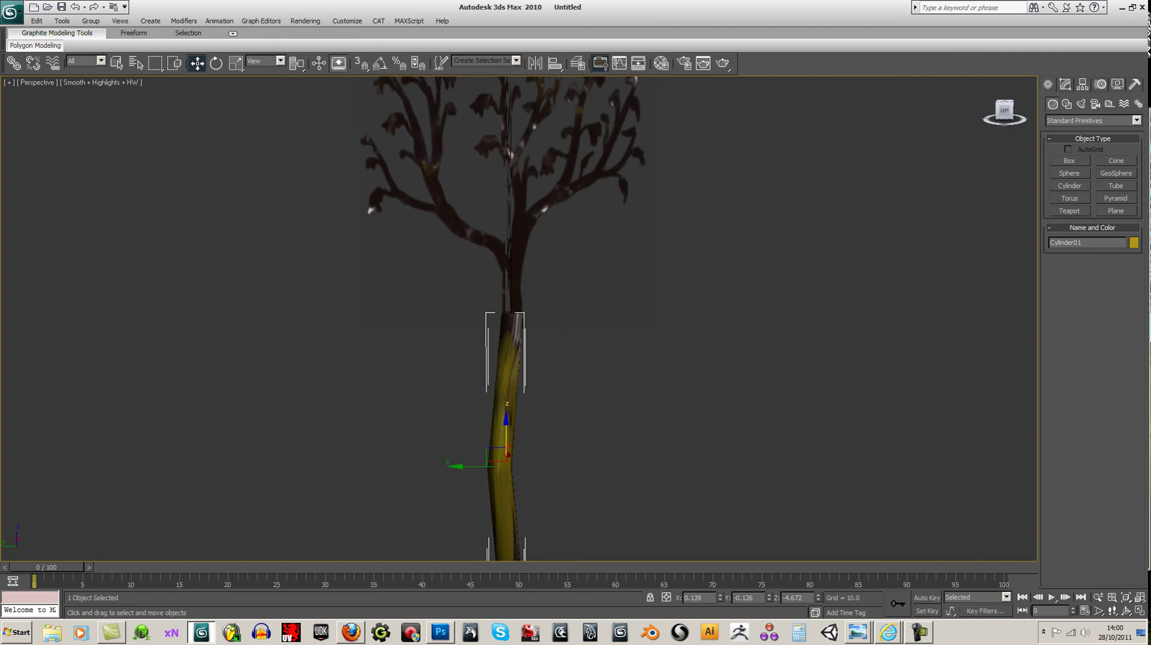
Examine the branch planes' pivot placement with Affect Pivot Only and the move and rotate gizmos
scroll(682, 303, down, 6)
click(539, 289)
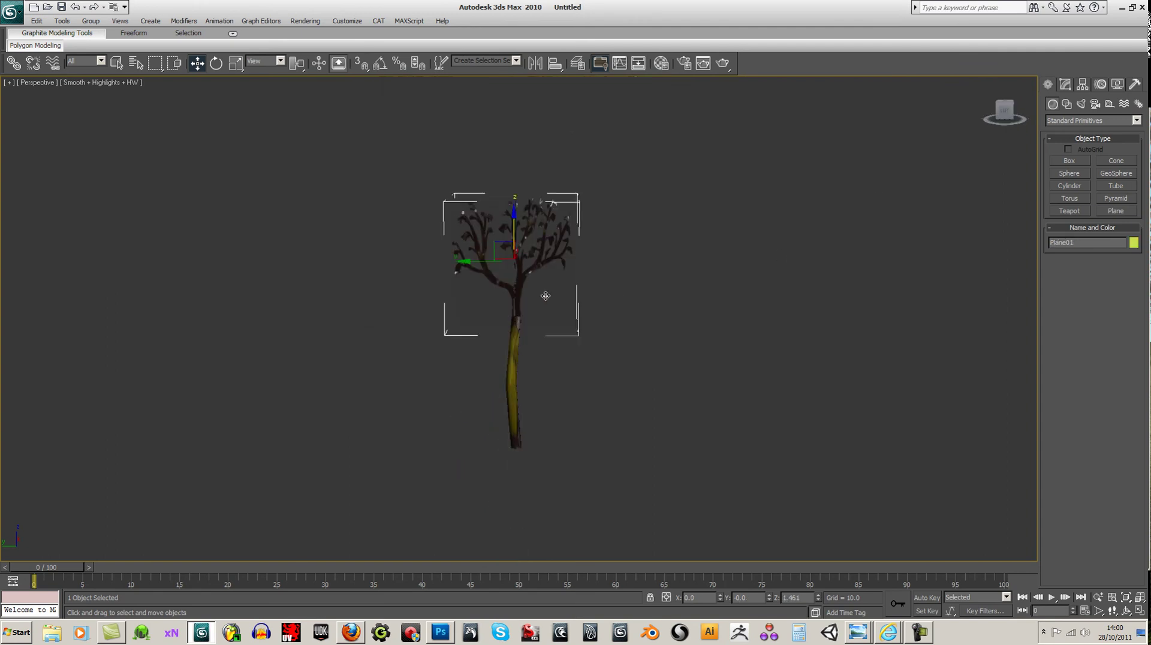
click(1083, 87)
click(1088, 161)
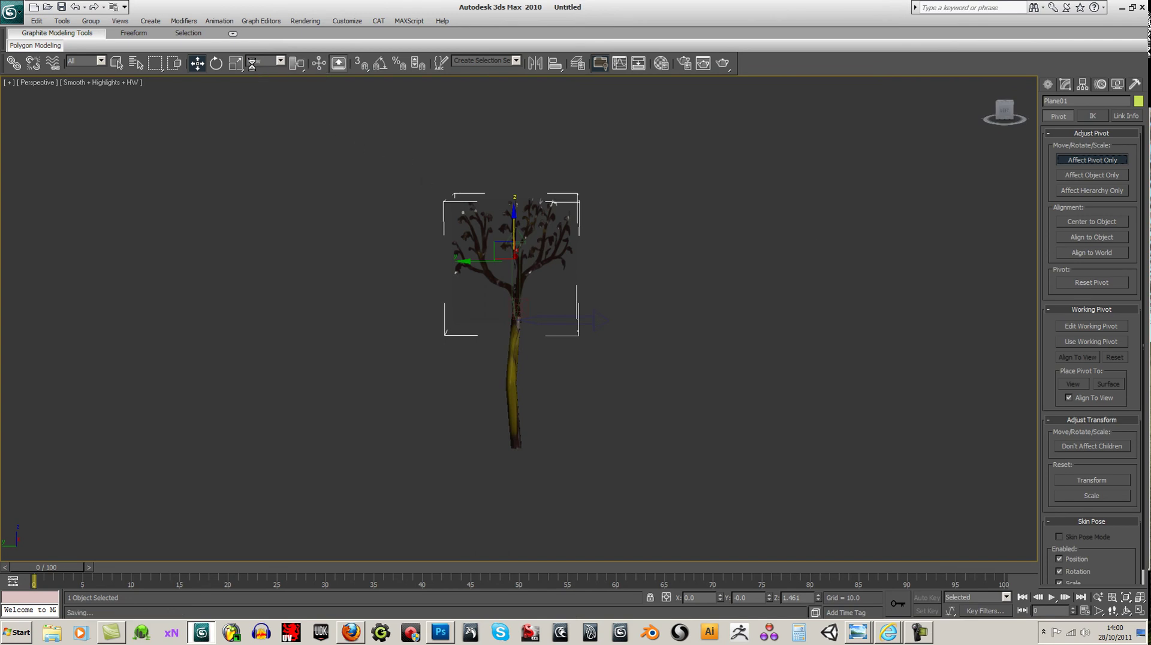
click(216, 67)
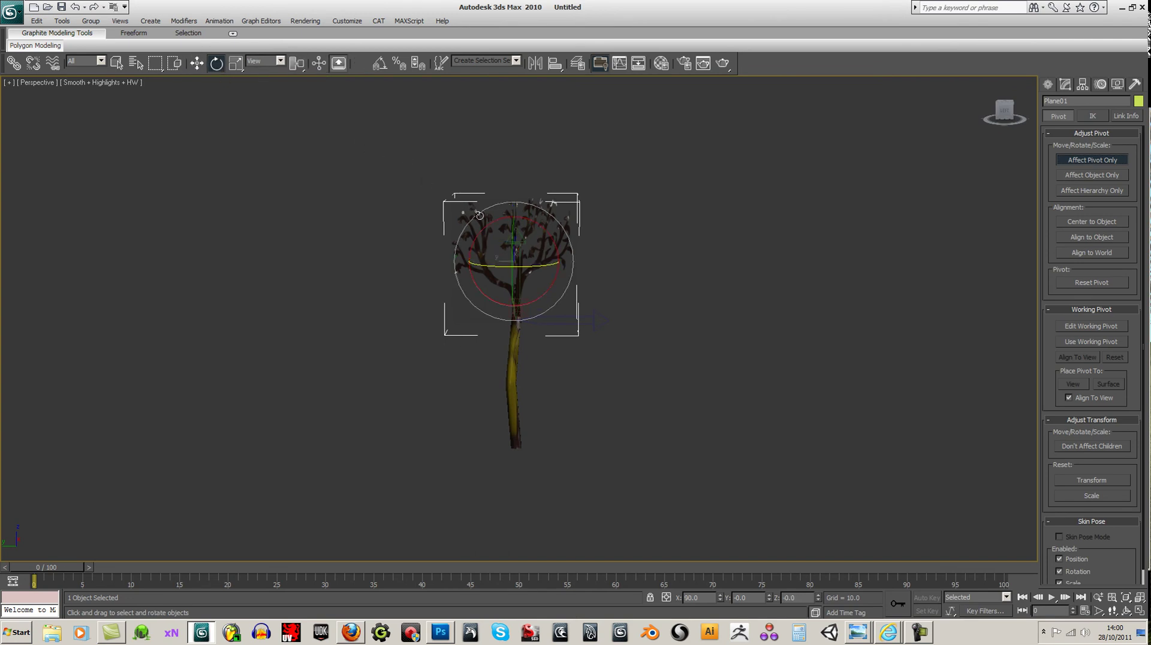
click(196, 63)
click(1005, 117)
click(215, 63)
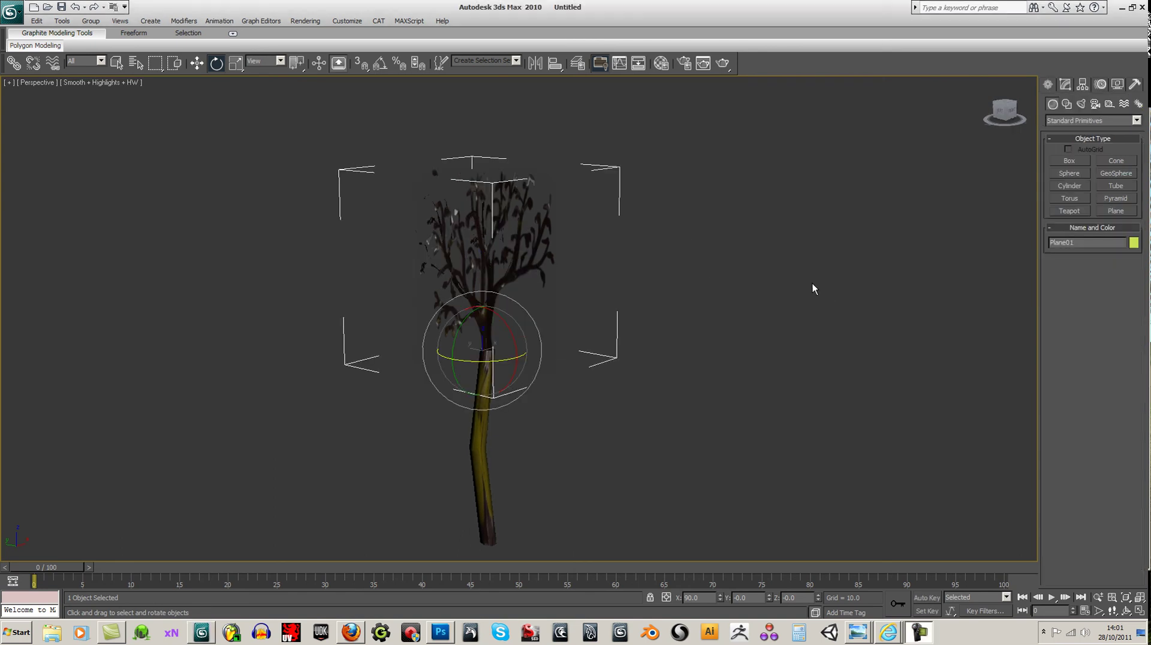
middle_drag(811, 284, 814, 282)
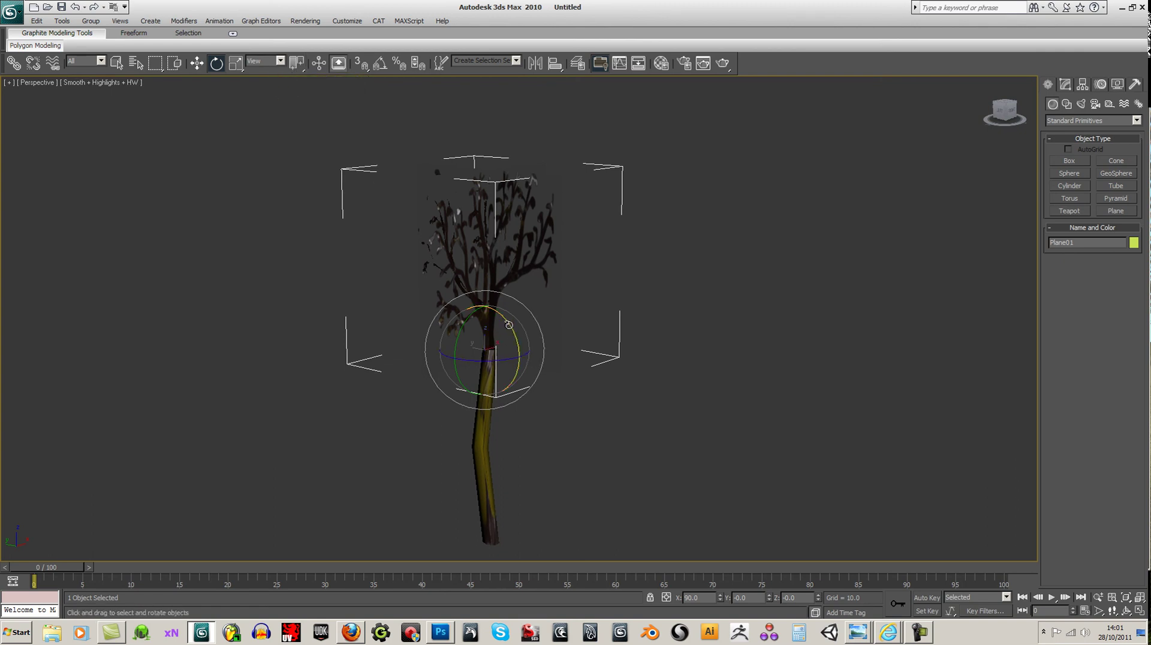
Try rotating the branch planes about their pivot, undo it, and compare the Selection Center and Pivot Point Center options
mouse_move(509, 326)
mouse_down()
mouse_move(535, 359)
mouse_move(525, 314)
mouse_up()
key(ctrl+z)
middle_drag(394, 142, 397, 144)
drag(298, 63, 298, 106)
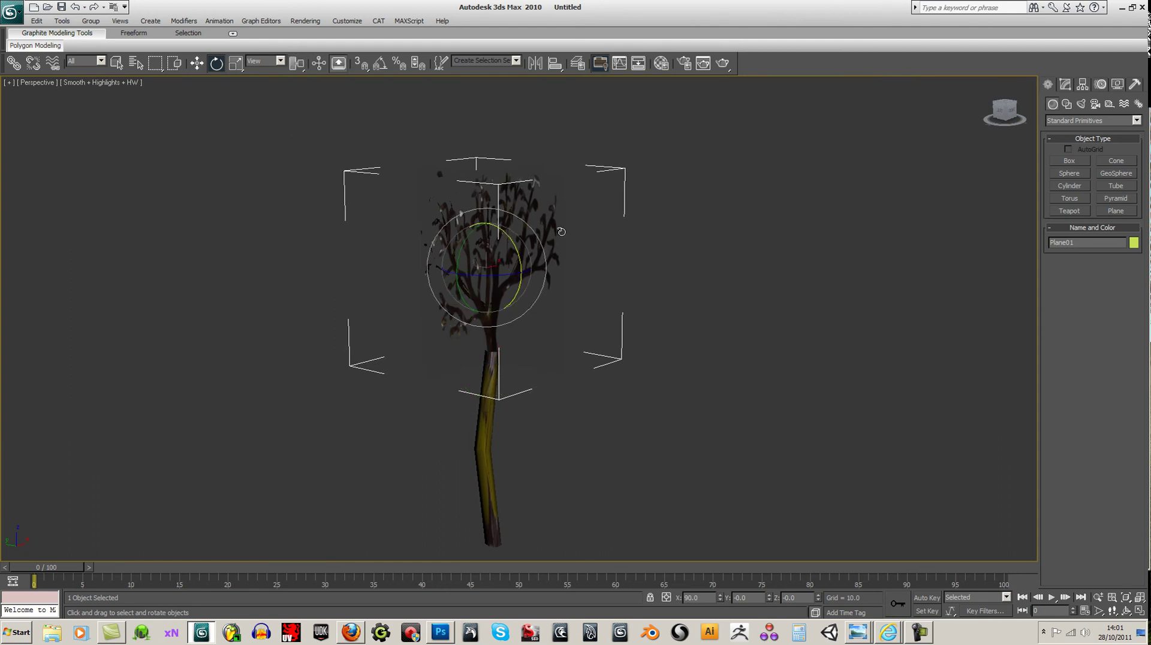
drag(306, 67, 301, 84)
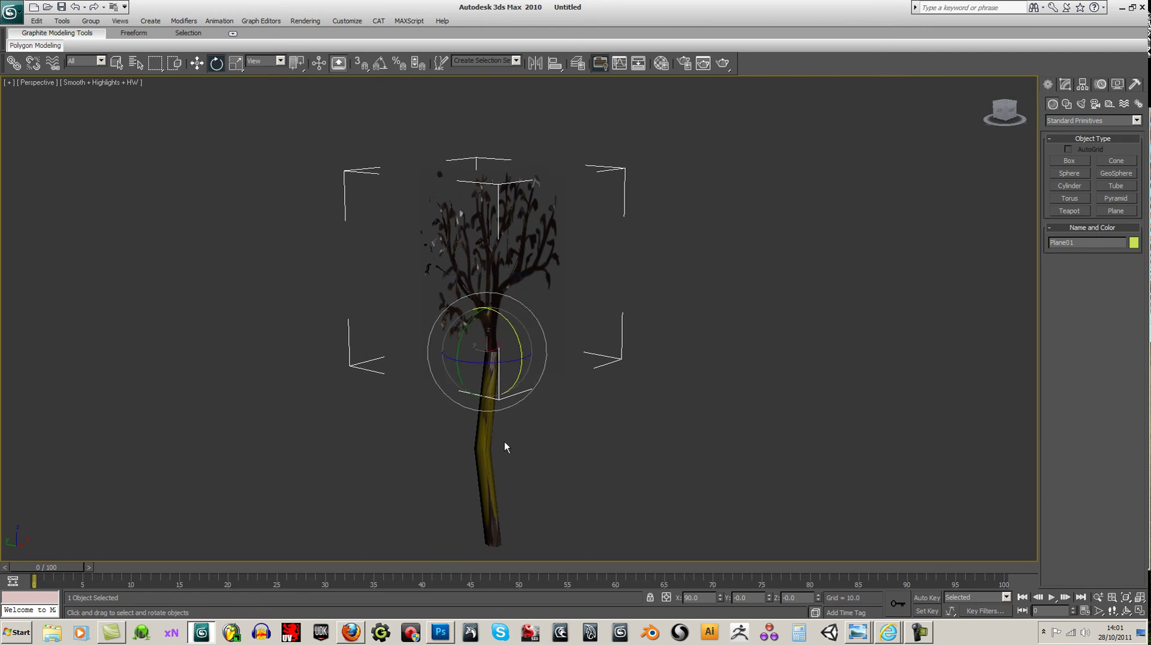
Try rotating the trunk and branch planes together with the Pivot Point Center and Selection Center options, cancelling the rotations
ctrl+click(486, 452)
drag(520, 367, 530, 351)
right_click(531, 351)
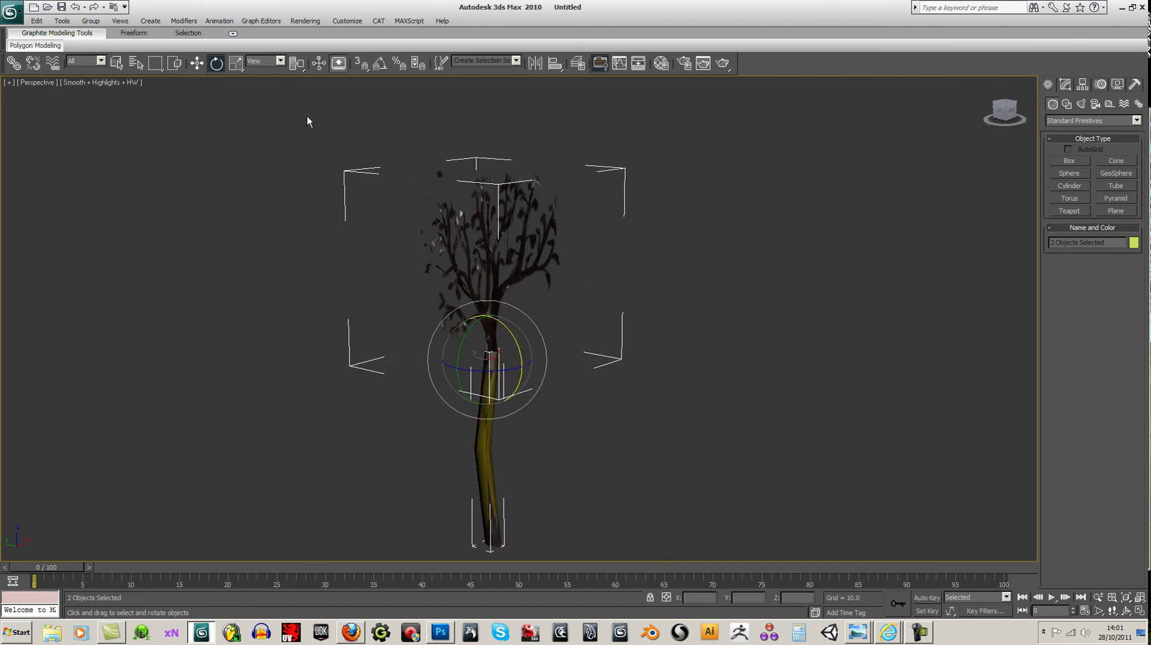
drag(295, 71, 302, 88)
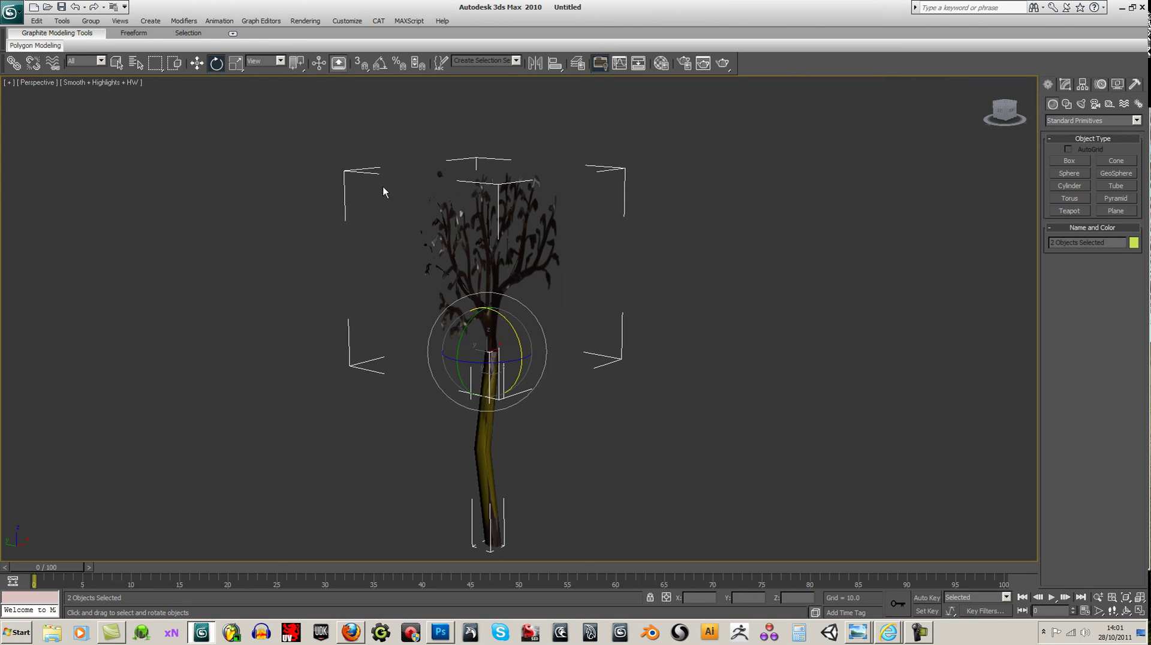
drag(516, 326, 542, 313)
drag(299, 64, 304, 105)
drag(512, 338, 539, 338)
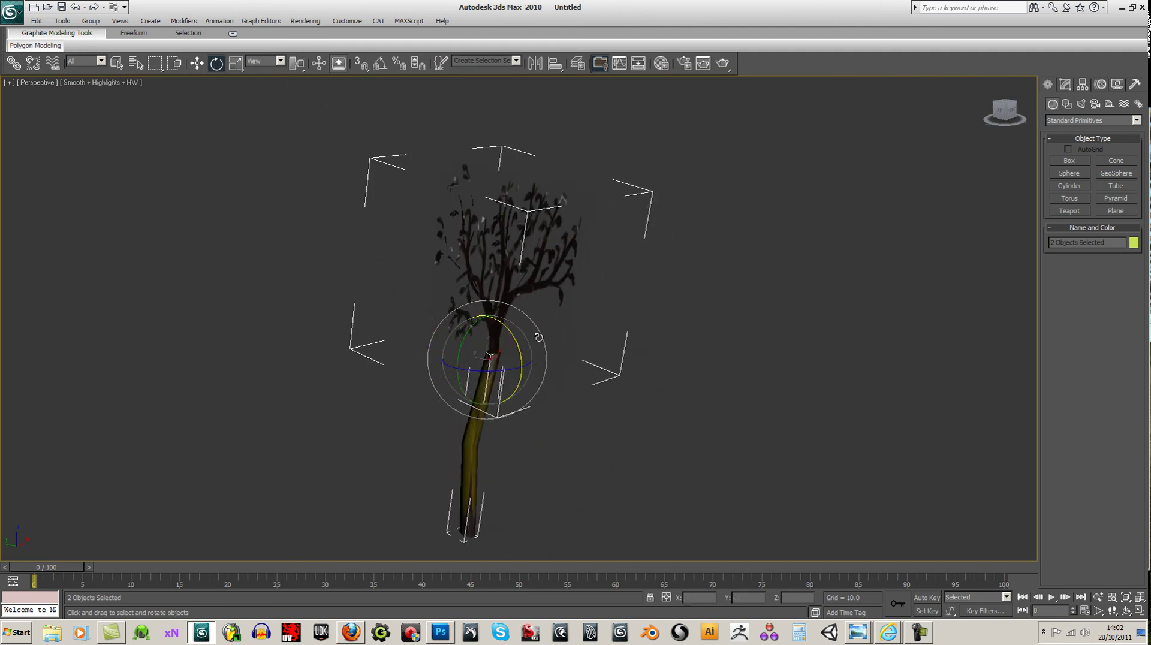
right_click(539, 338)
Try rotating with the Transform Coordinate Center, first on both objects and also on the branch planes alone, cancelling each rotation
drag(298, 71, 300, 123)
drag(521, 339, 542, 388)
right_click(542, 389)
click(491, 269)
drag(520, 342, 520, 318)
right_click(519, 318)
Restore the Pivot Point Center and scale the branch planes up to about 138% in Y and 141% in Z
click(298, 63)
click(298, 84)
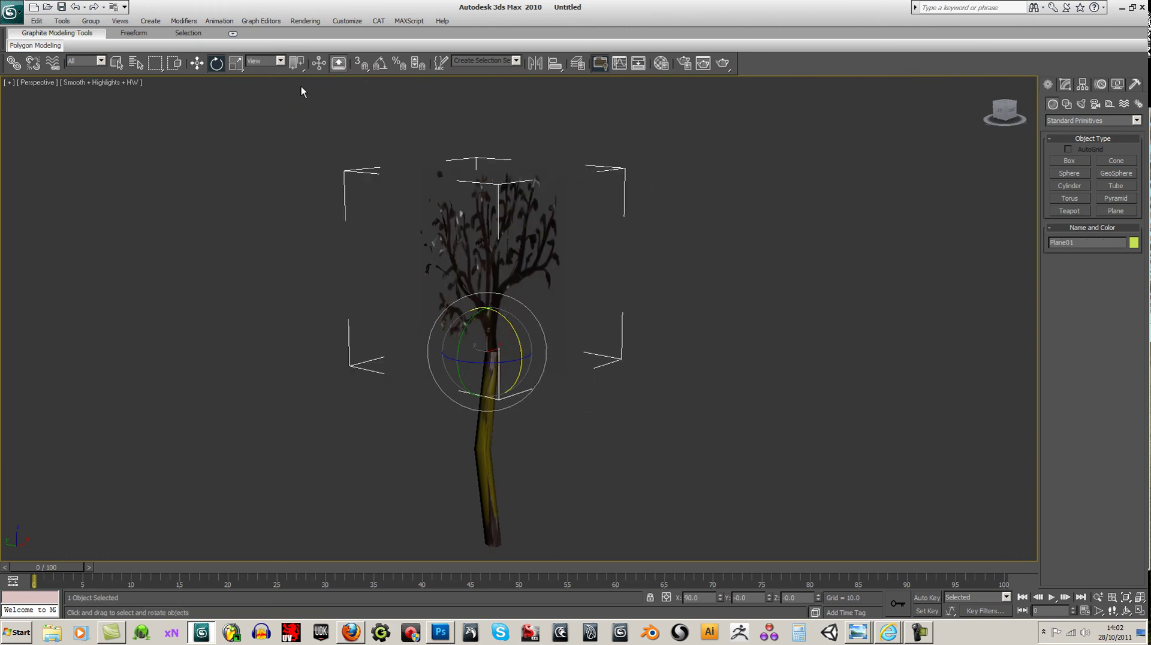
key(w)
key(e)
key(r)
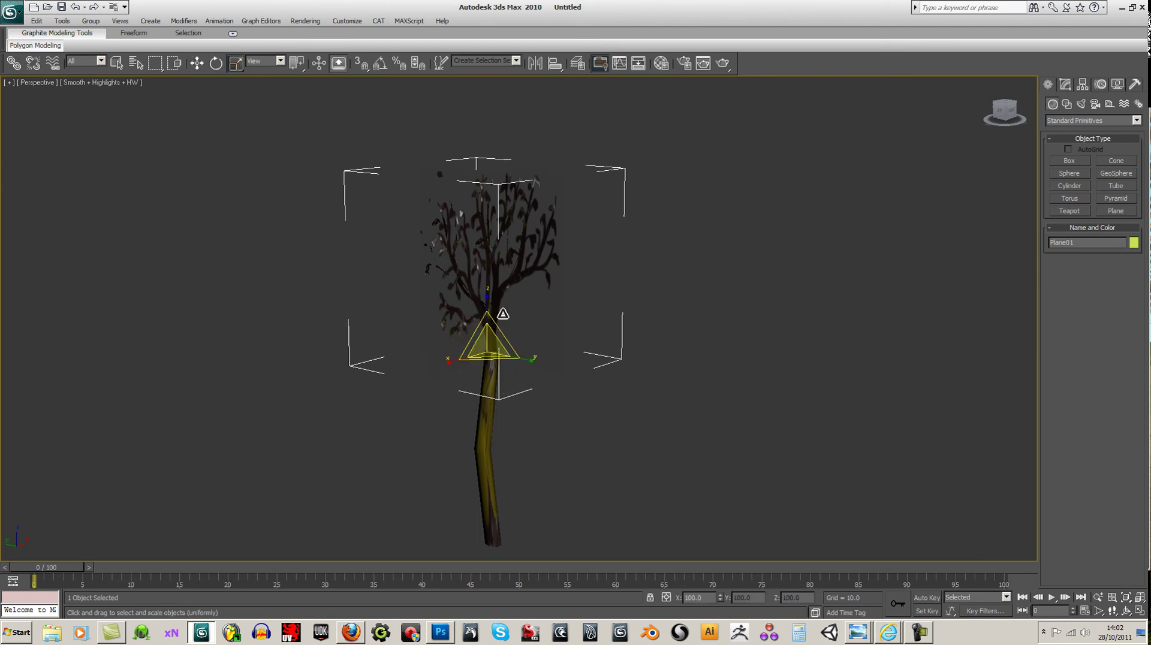
drag(488, 304, 491, 286)
drag(527, 359, 543, 364)
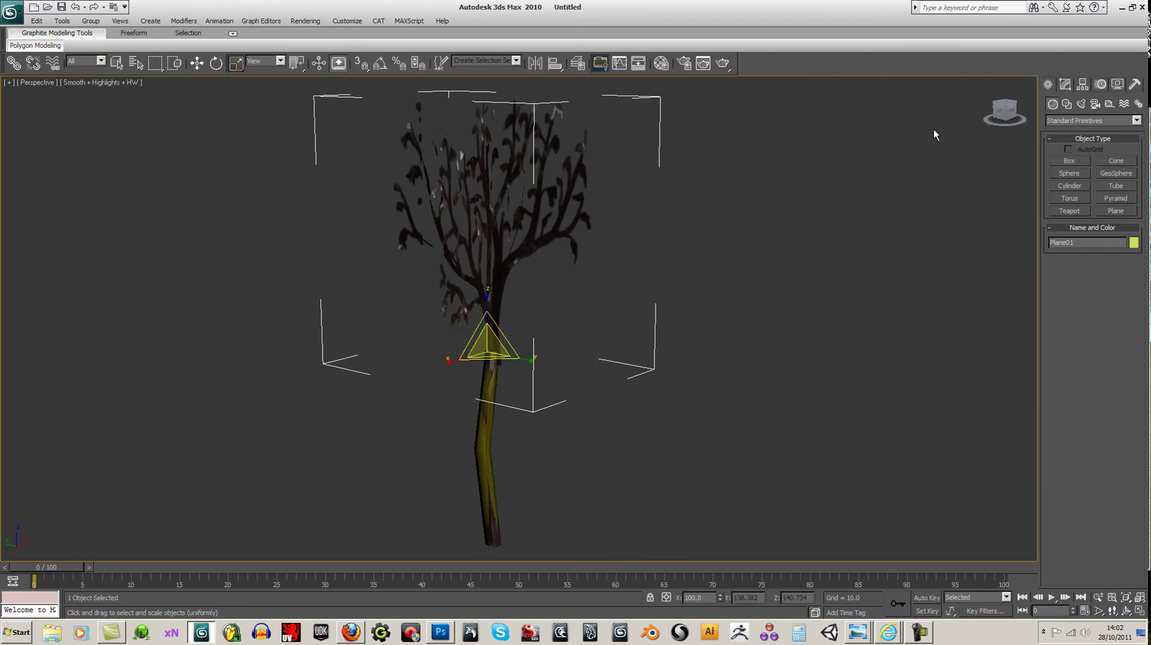
drag(1005, 113, 1023, 112)
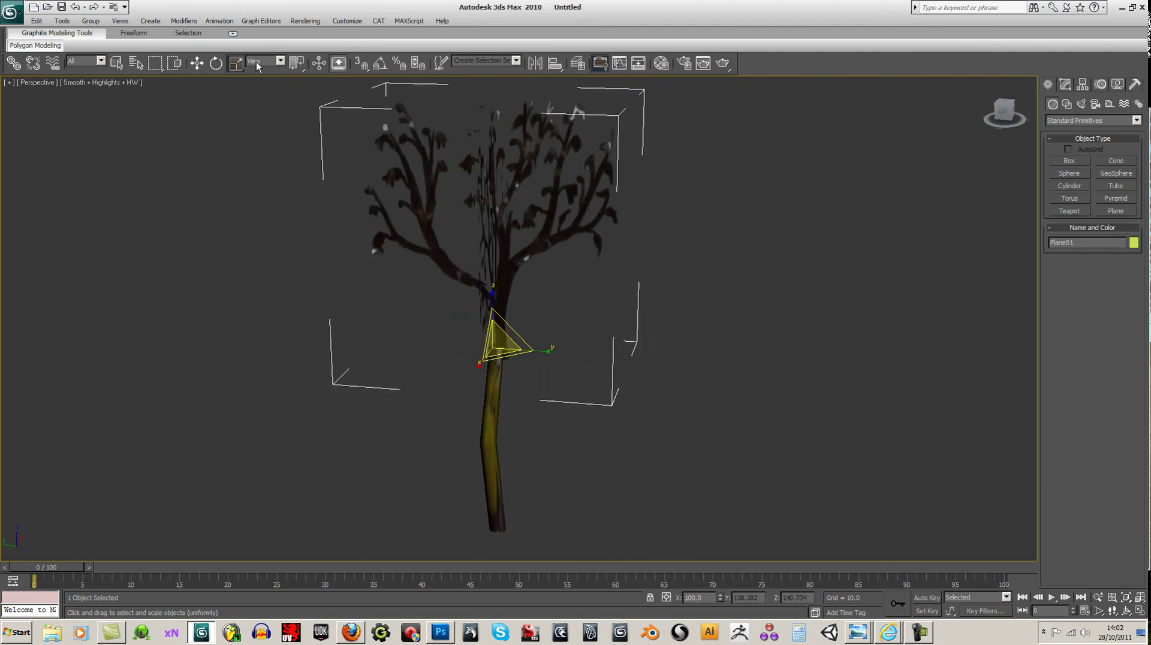
Clone the branch planes twice by rotation, one copy tilted about 60° and another turned about 82° around the vertical axis
key(e)
mouse_move(527, 325)
shift+mouse_down()
mouse_move(576, 380)
mouse_move(562, 395)
shift+mouse_up()
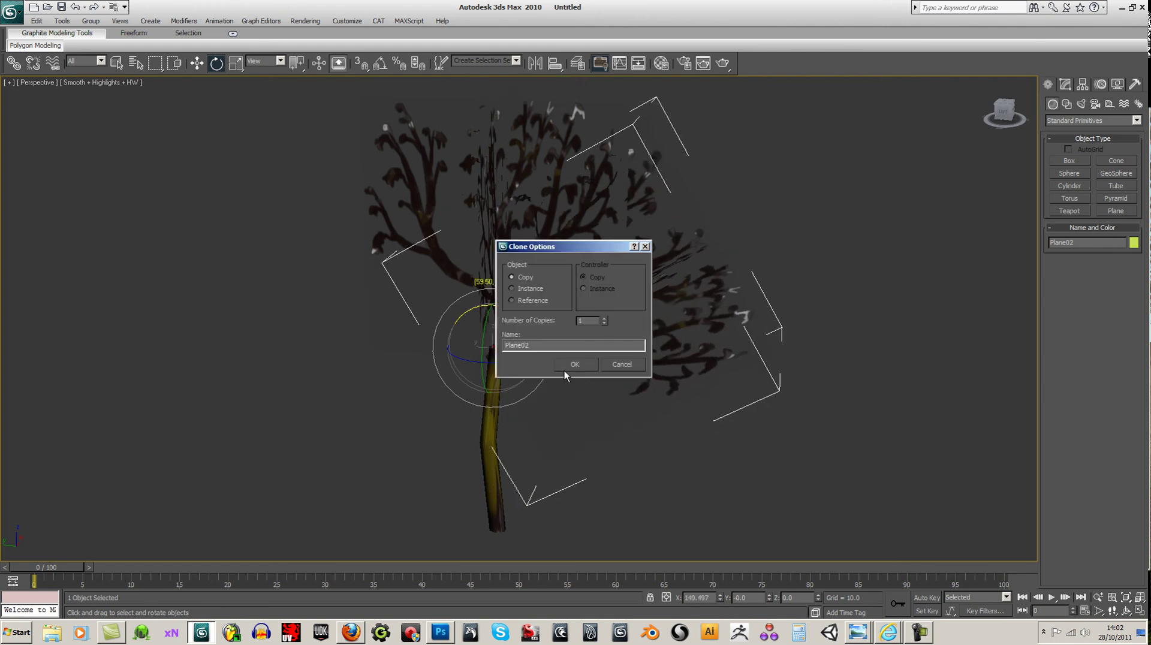
click(574, 365)
mouse_move(474, 348)
shift+mouse_down()
mouse_move(488, 363)
mouse_move(462, 381)
shift+mouse_up()
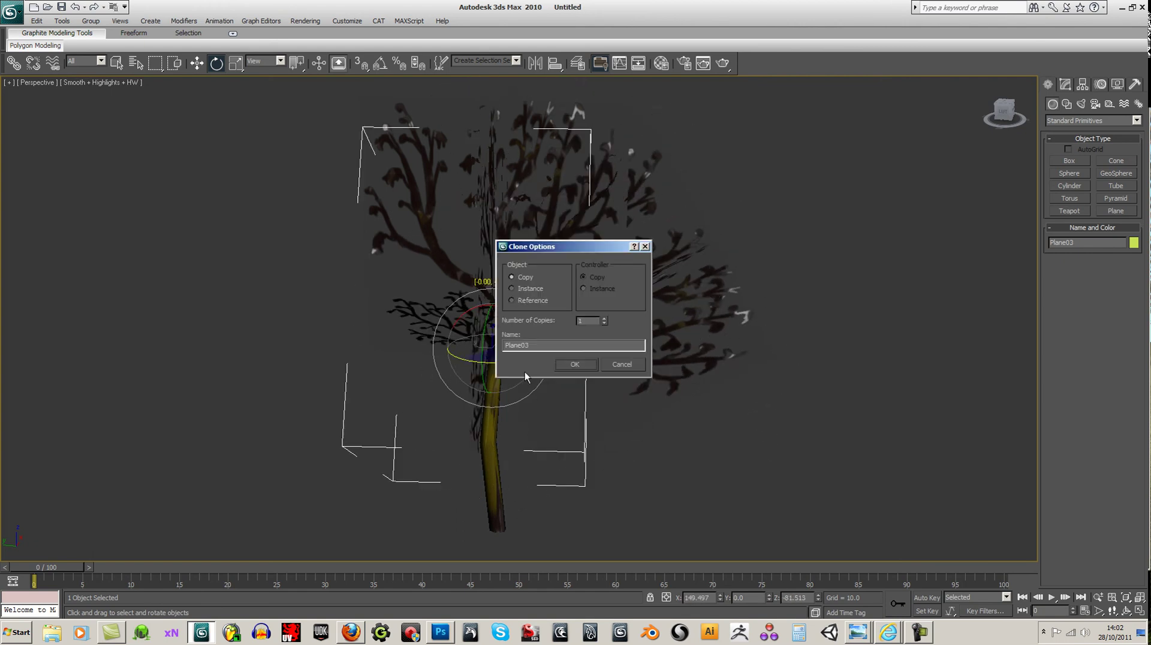
click(563, 364)
Rotate the second cloned branch plane so its branches rise diagonally from the trunk top on the crown's empty side
mouse_move(529, 331)
shift+mouse_down()
mouse_move(517, 257)
mouse_move(528, 279)
shift+mouse_up()
click(1009, 122)
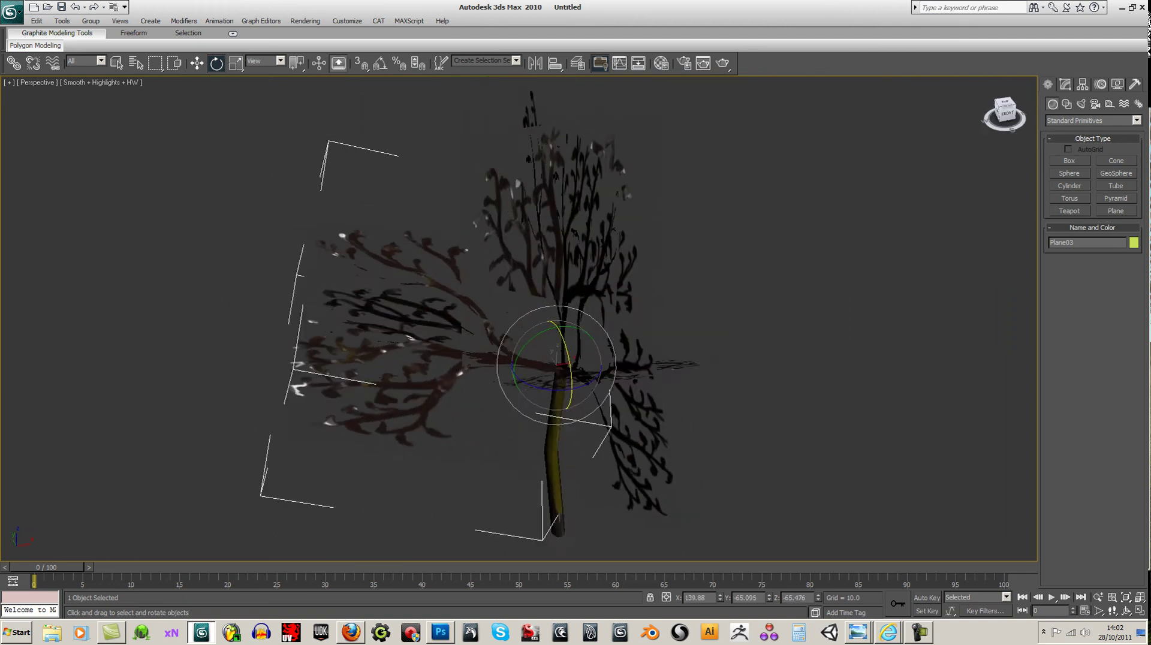
drag(522, 360, 576, 434)
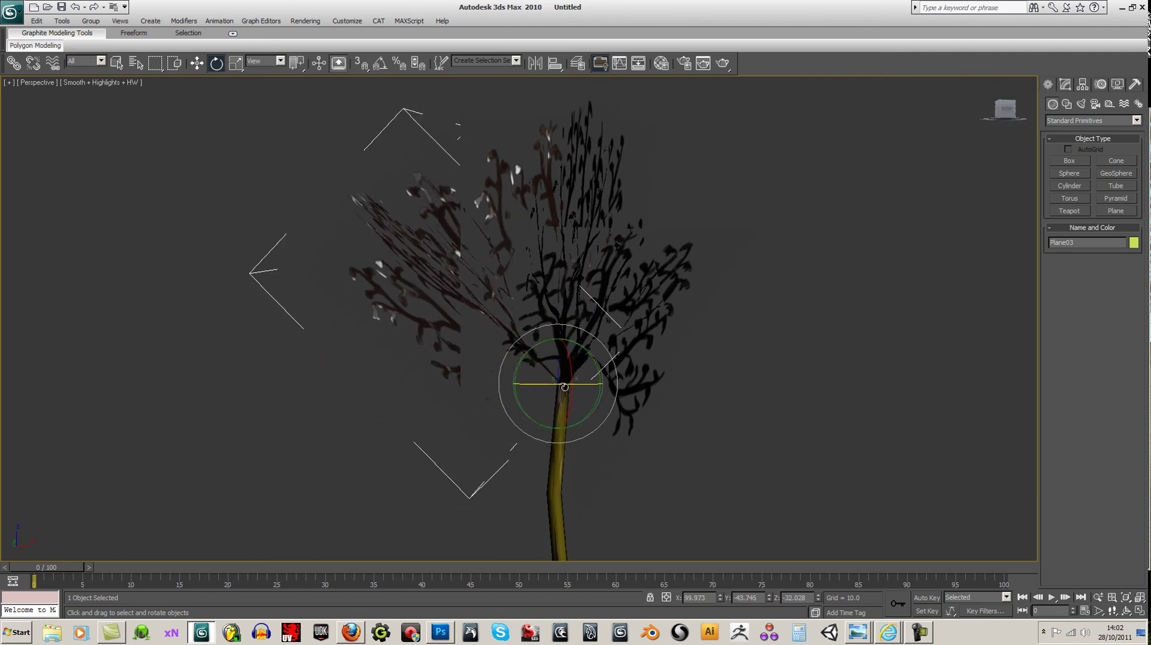
click(1009, 109)
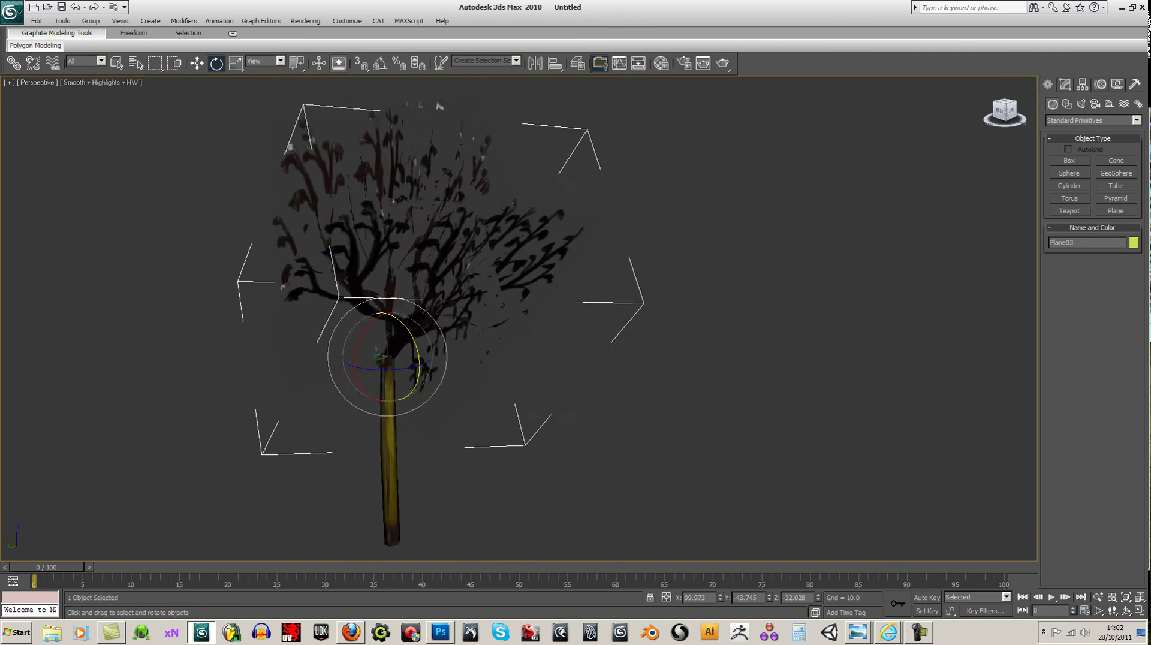
Rotate a single copy of the tilted branch plane around the vertical axis to fill another side of the crown
click(235, 62)
click(198, 62)
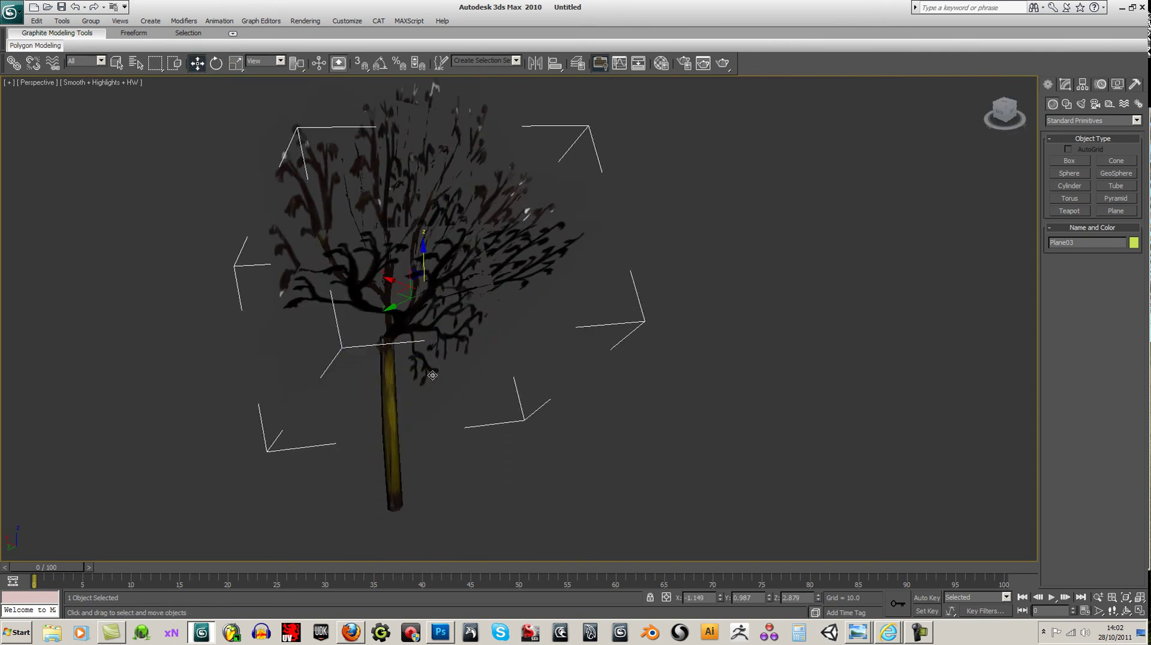
drag(449, 304, 578, 304)
click(216, 62)
mouse_move(547, 357)
shift+mouse_down()
mouse_move(516, 353)
mouse_move(544, 349)
shift+mouse_up()
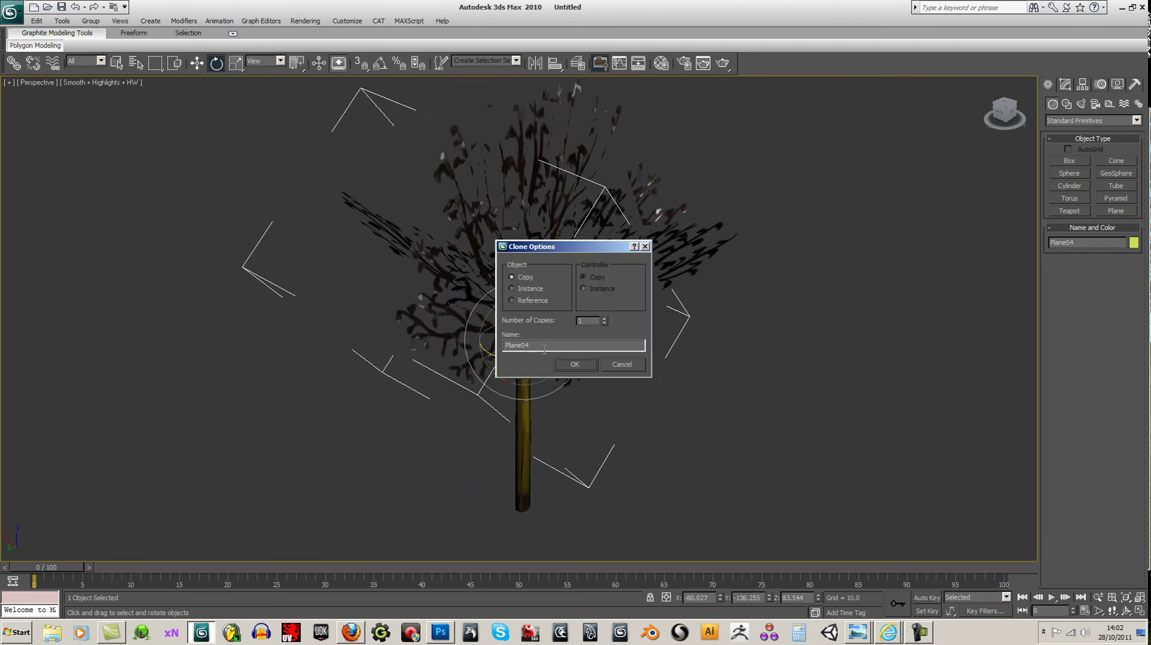
click(574, 364)
Move the newest branch copy slightly in the horizontal plane so its base sits closer to the trunk top
key(w)
click(1011, 114)
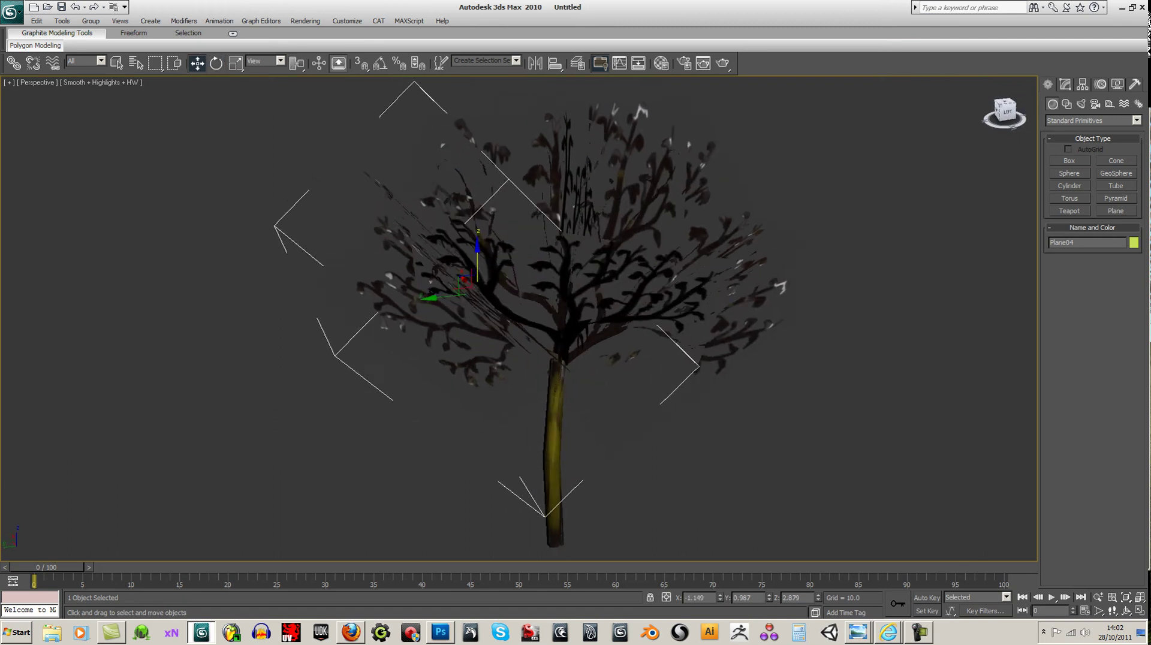
drag(467, 282, 459, 275)
click(1012, 117)
drag(1012, 117, 1031, 124)
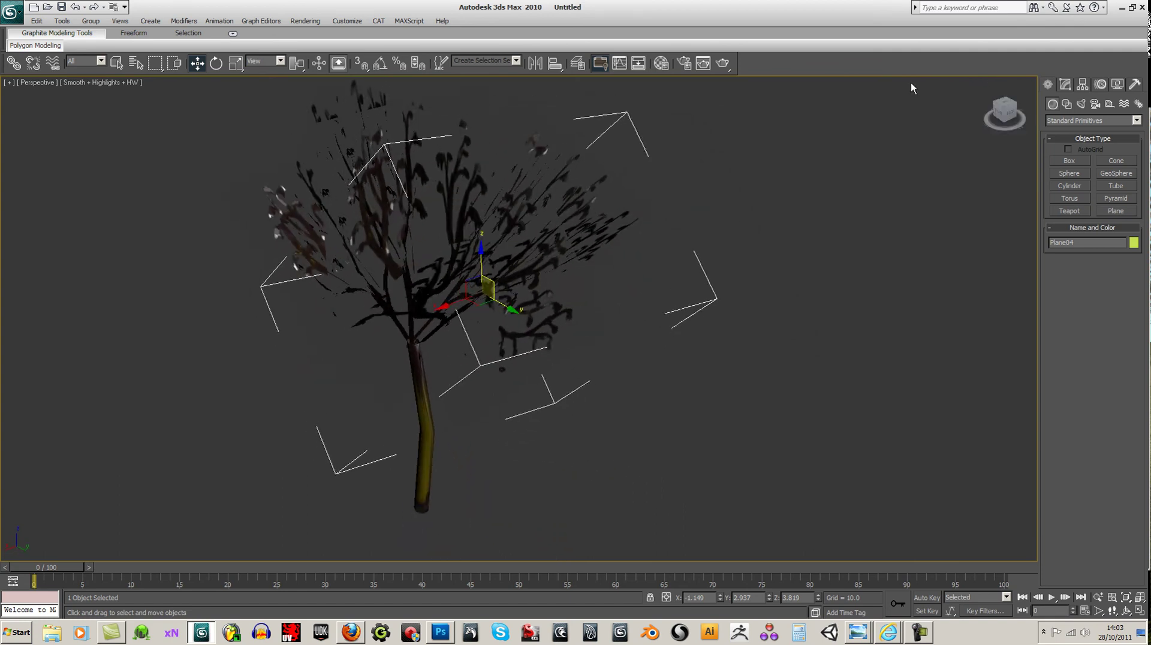
Clone the branch plane once more, rotating the copy about 93° around the vertical axis
click(216, 64)
shift+drag(438, 363, 641, 320)
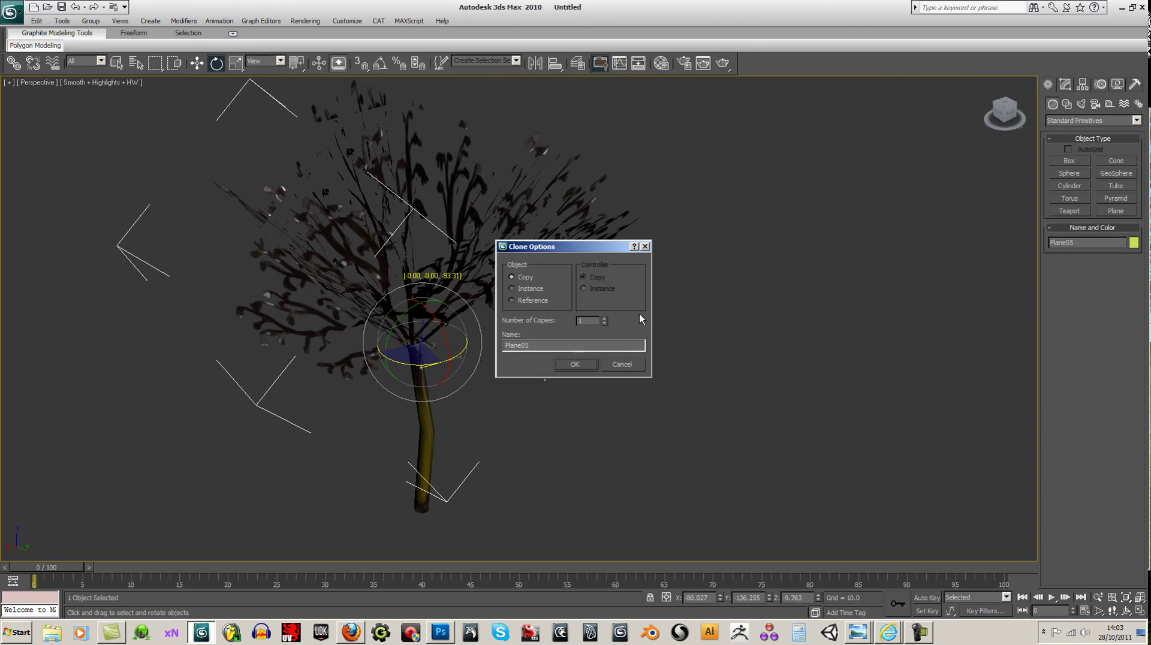
click(574, 365)
Lower the new branch copy and shift it sideways until its base meets the trunk, checking from several sides
click(1003, 114)
key(w)
drag(326, 279, 323, 340)
click(1006, 118)
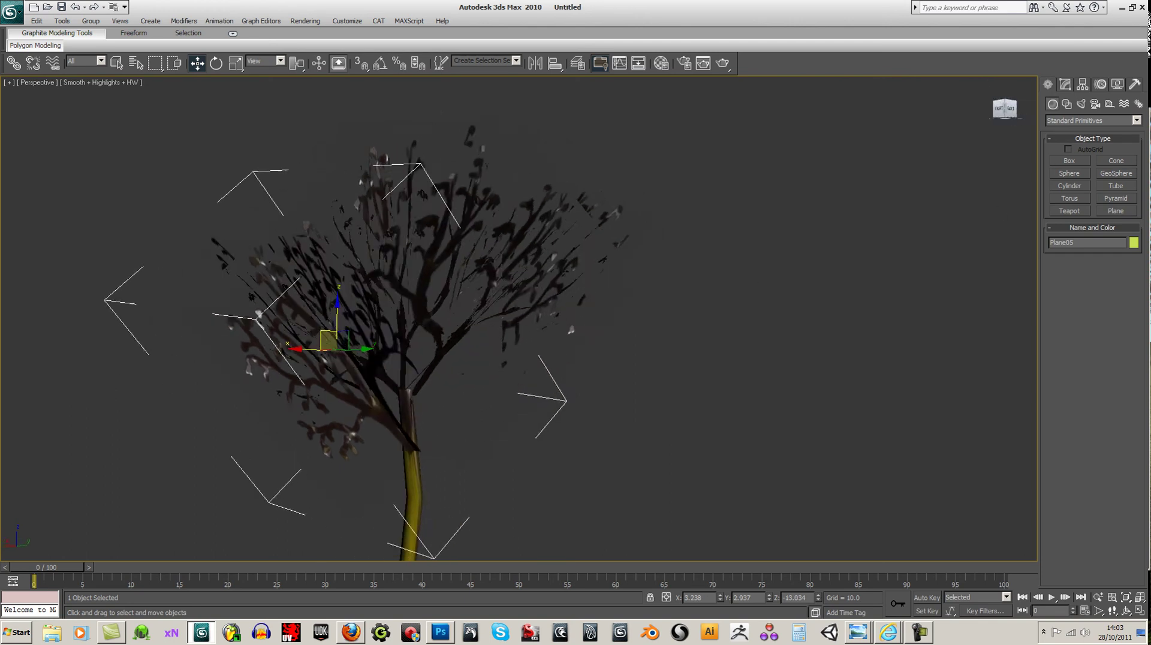
drag(397, 352, 382, 351)
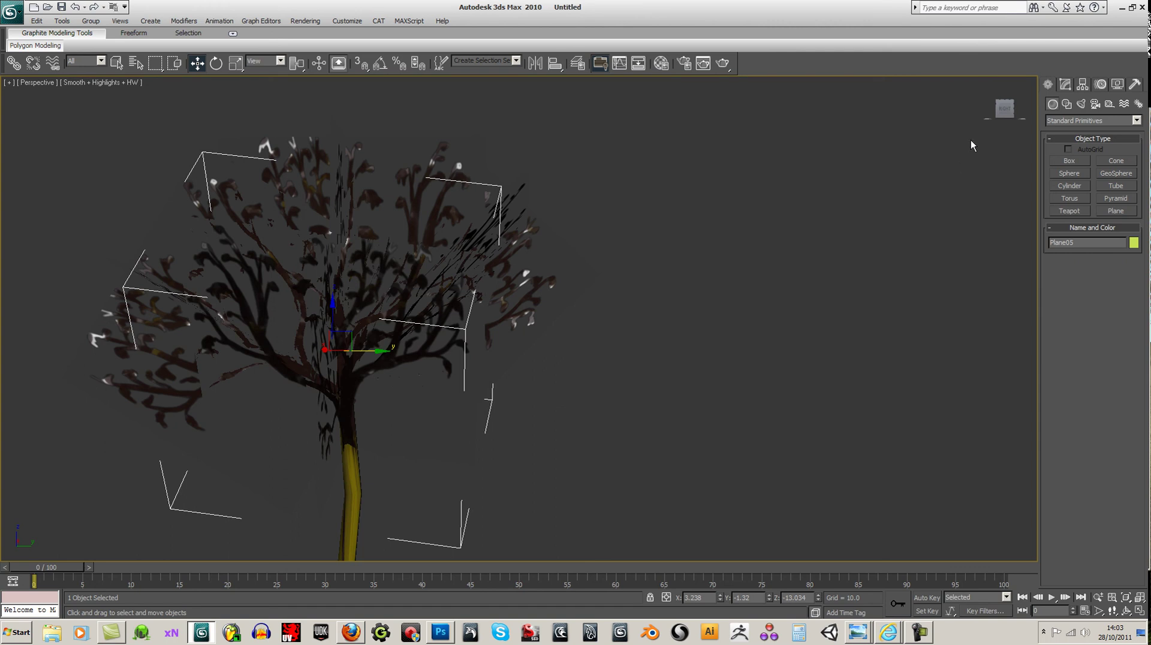
drag(1004, 113, 959, 114)
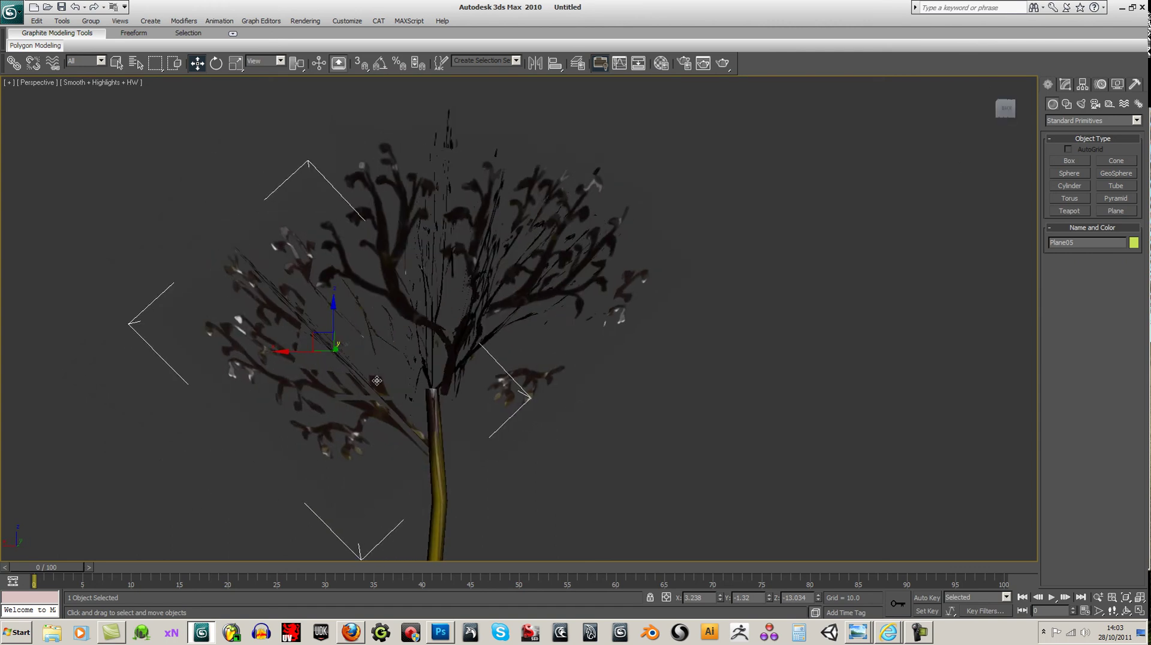
drag(317, 335, 322, 340)
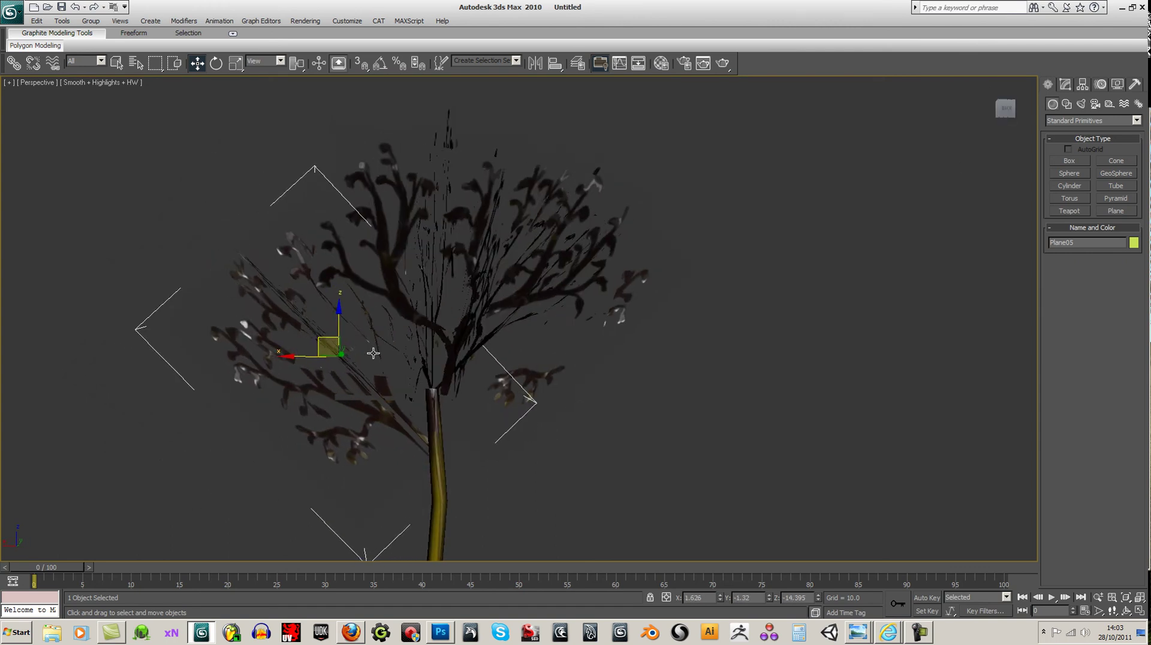
Select the Plane04 branches and move them so their base joins the top of the trunk
click(683, 428)
scroll(660, 421, down, 2)
scroll(644, 417, up, 6)
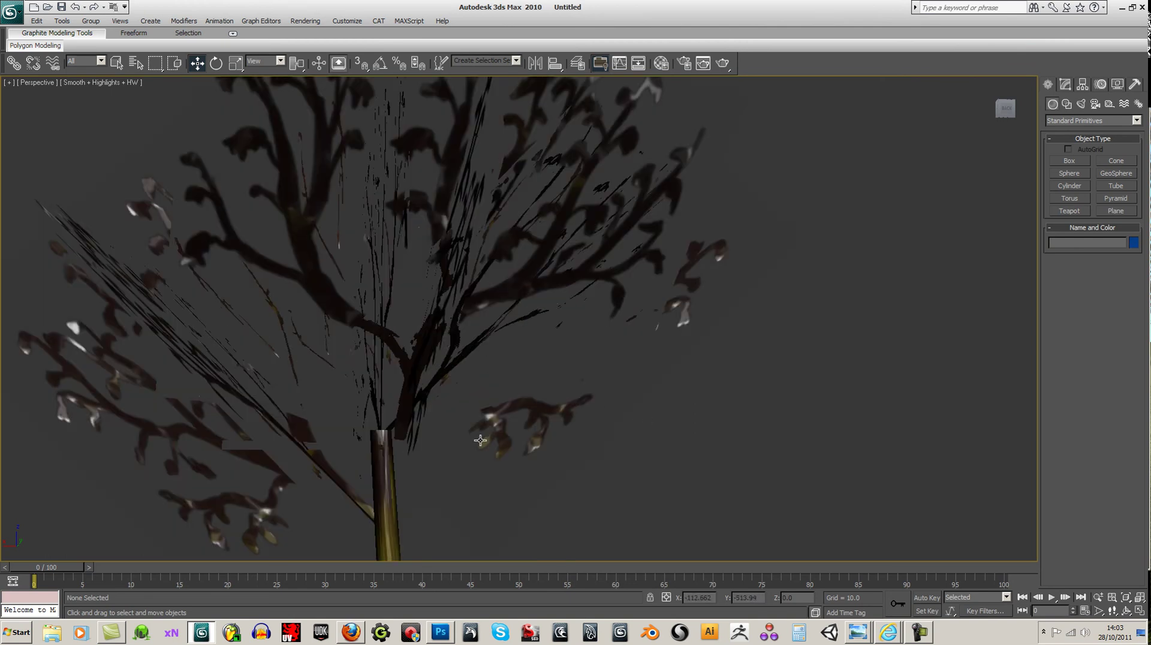
click(401, 419)
drag(371, 213, 369, 212)
click(409, 405)
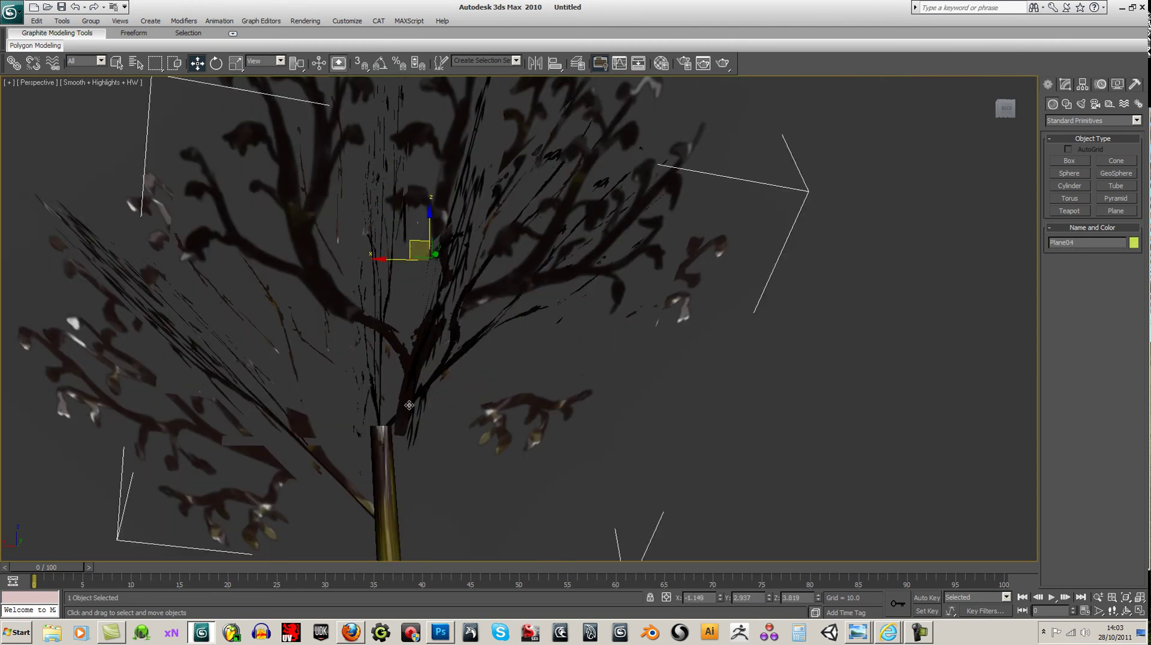
drag(418, 243, 401, 247)
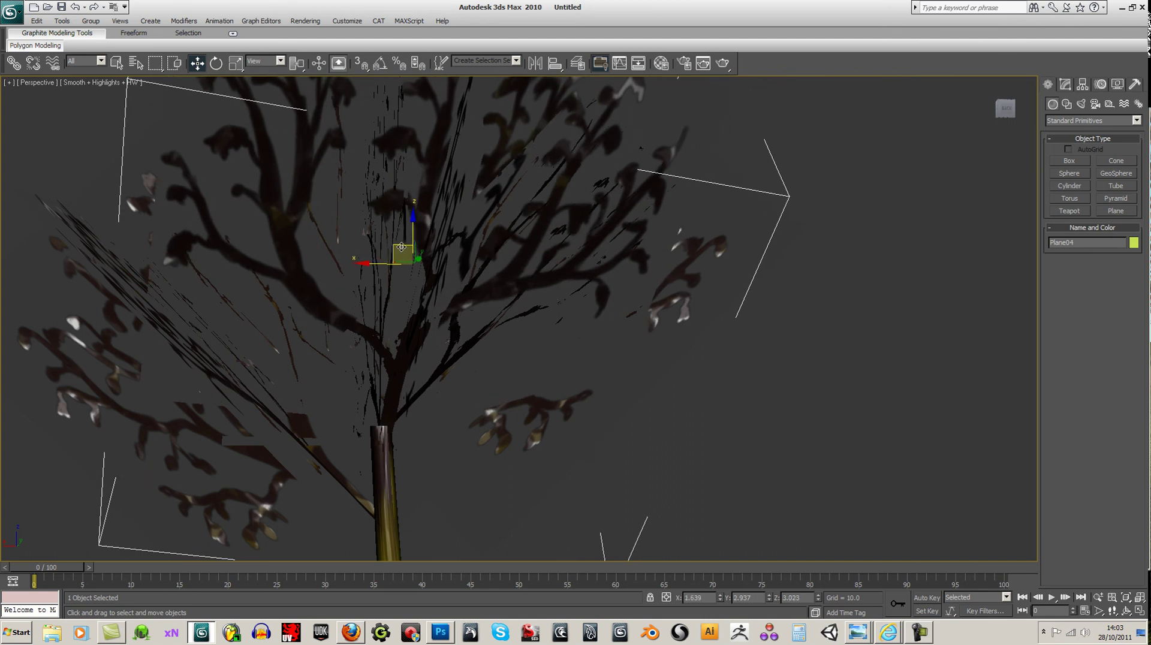
Select the Plane02 branches and nudge them toward the trunk, checking the join from other angles
drag(1014, 111, 1074, 112)
middle_drag(273, 408, 500, 245)
click(138, 304)
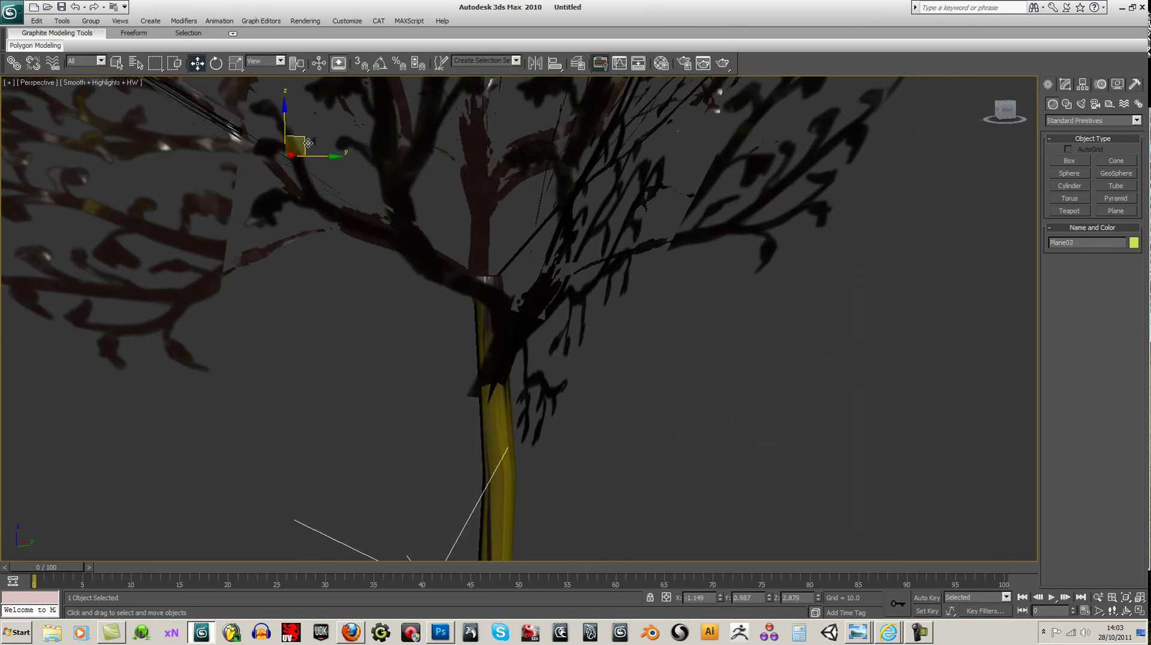
drag(297, 145, 303, 142)
drag(1007, 117, 961, 123)
scroll(736, 316, down, 6)
click(719, 363)
scroll(698, 386, up, 6)
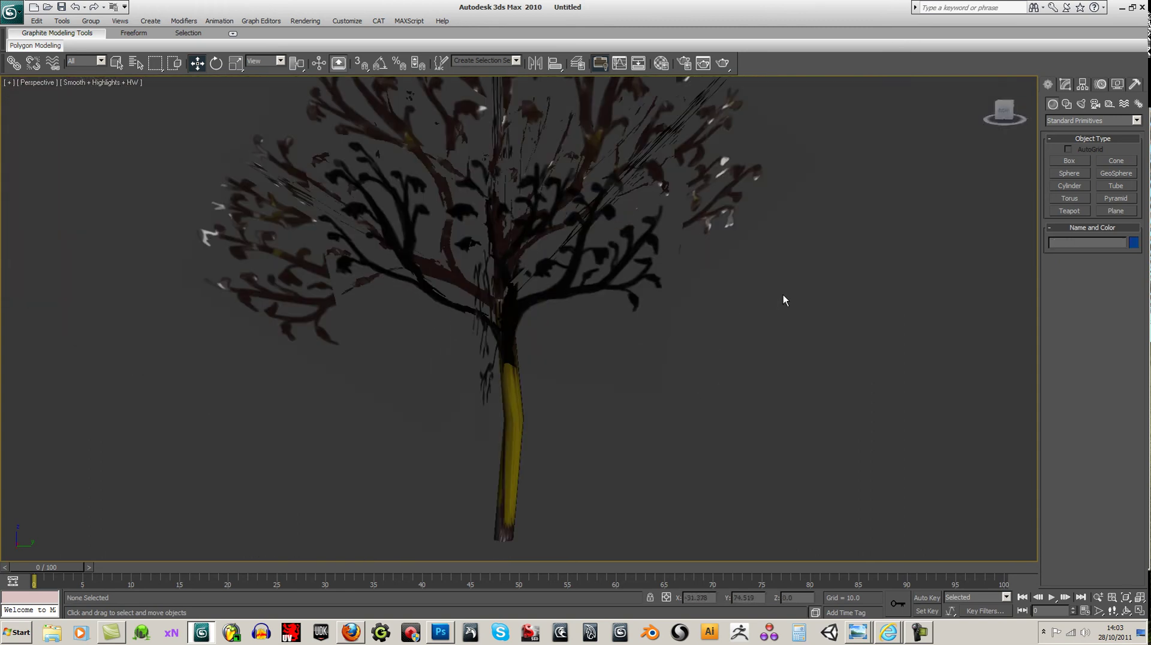
Select the Plane05 branches and scale out a single small copy at about 33% in X, 45% in Y and 46% in Z
scroll(869, 234, down, 3)
mouse_move(1007, 116)
mouse_down()
mouse_move(982, 124)
mouse_move(1007, 116)
mouse_up()
click(528, 306)
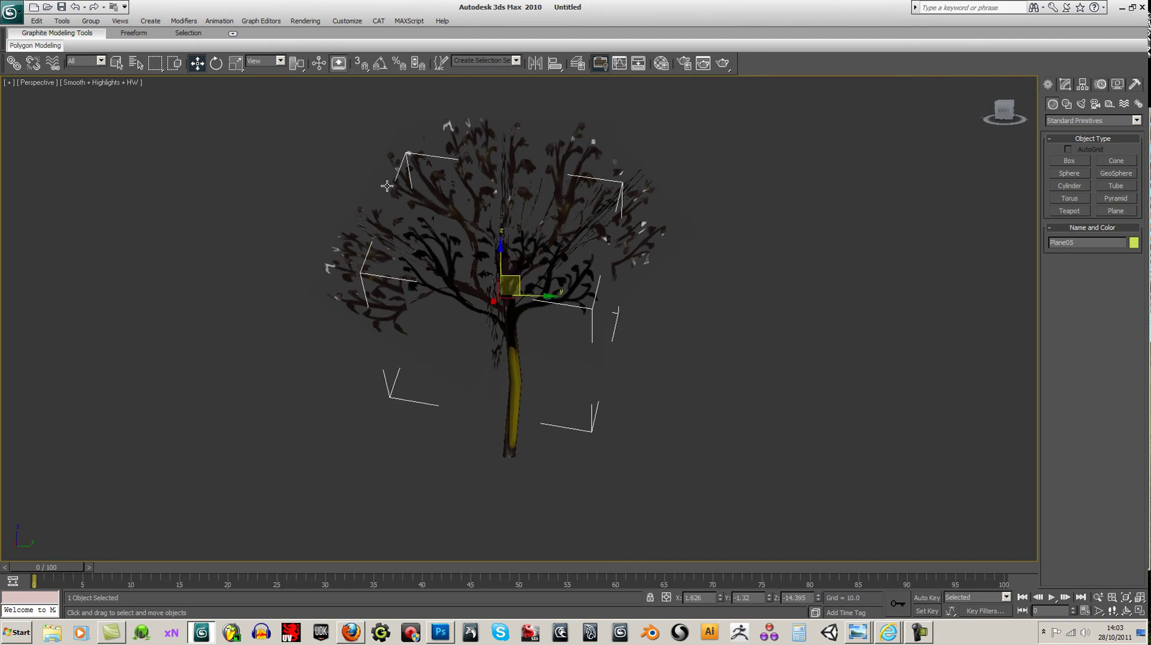
click(236, 63)
mouse_move(510, 337)
shift+mouse_down()
mouse_move(542, 465)
mouse_move(551, 456)
shift+mouse_up()
click(574, 366)
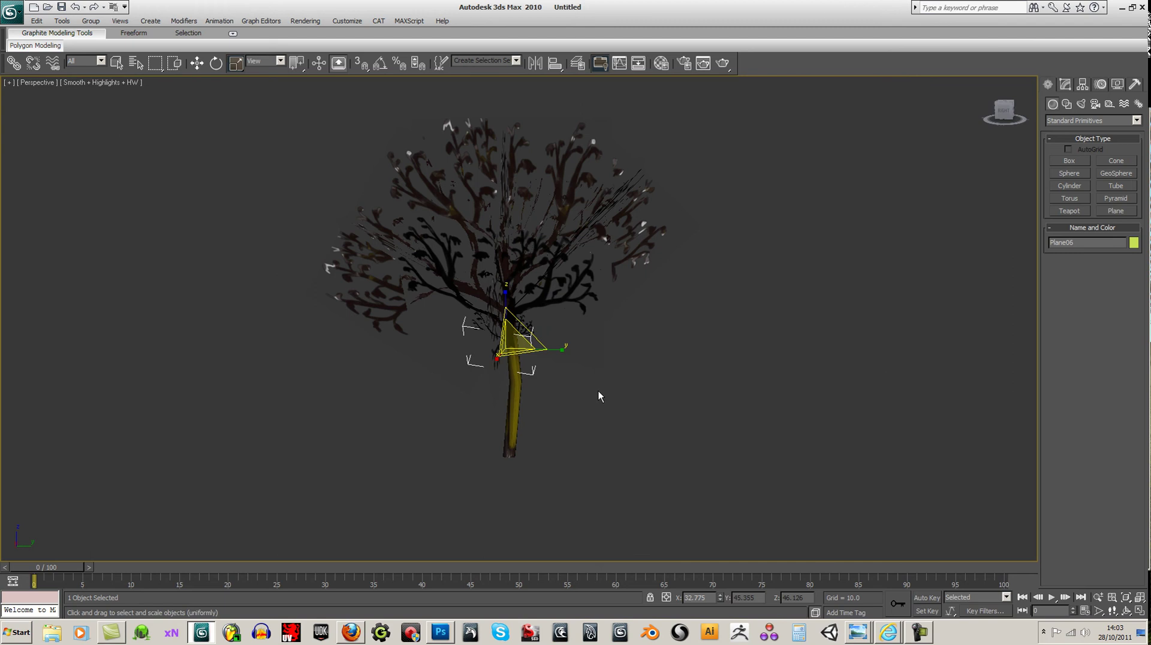
Move the small branch copy up and outward onto the lower branches of the crown
scroll(608, 379, up, 5)
scroll(532, 323, down, 3)
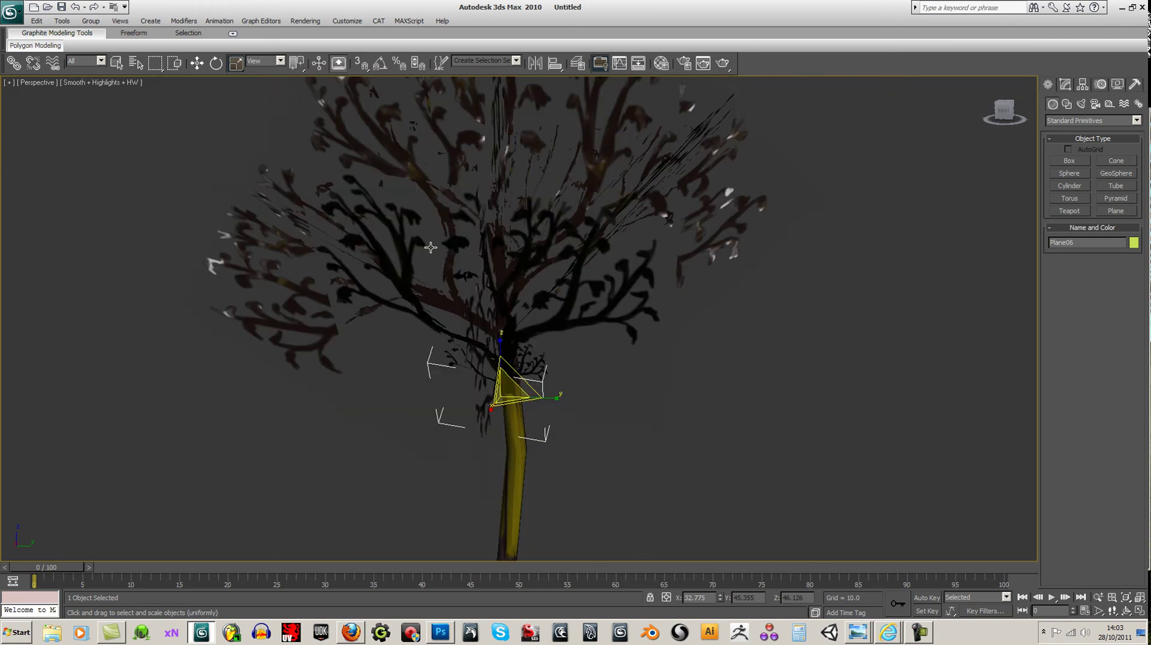
click(201, 66)
drag(515, 359, 612, 271)
drag(1004, 120, 909, 133)
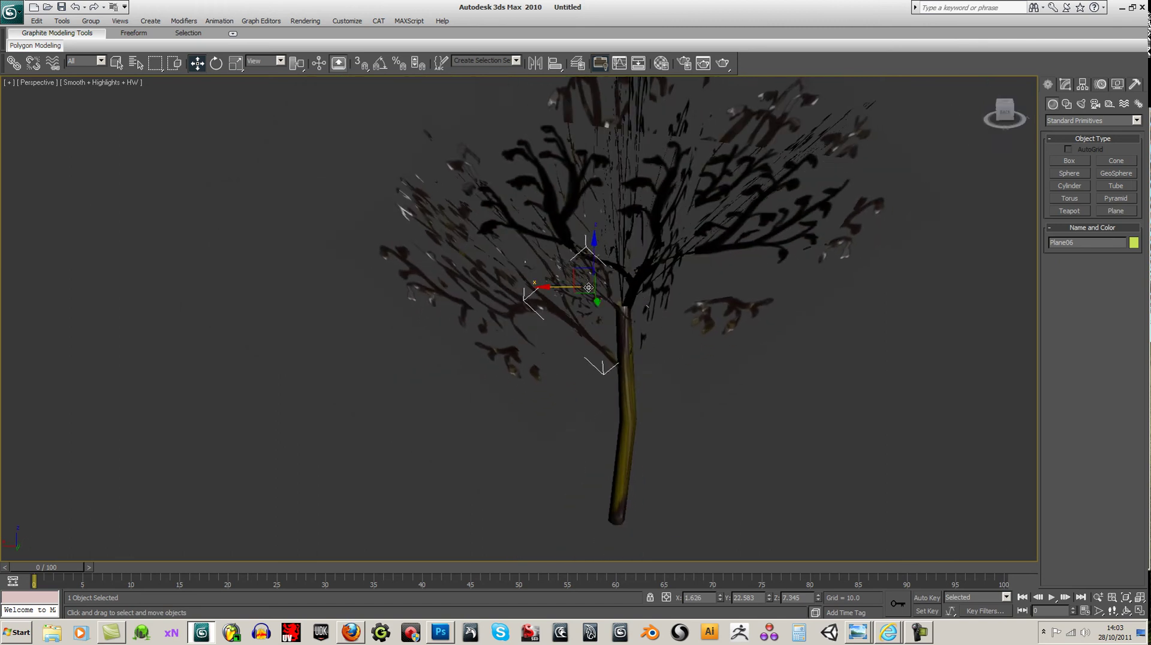
drag(579, 272, 453, 249)
Rotate the small branch copy to blend with the outer branches, and deselect it to view the whole tree
key(r)
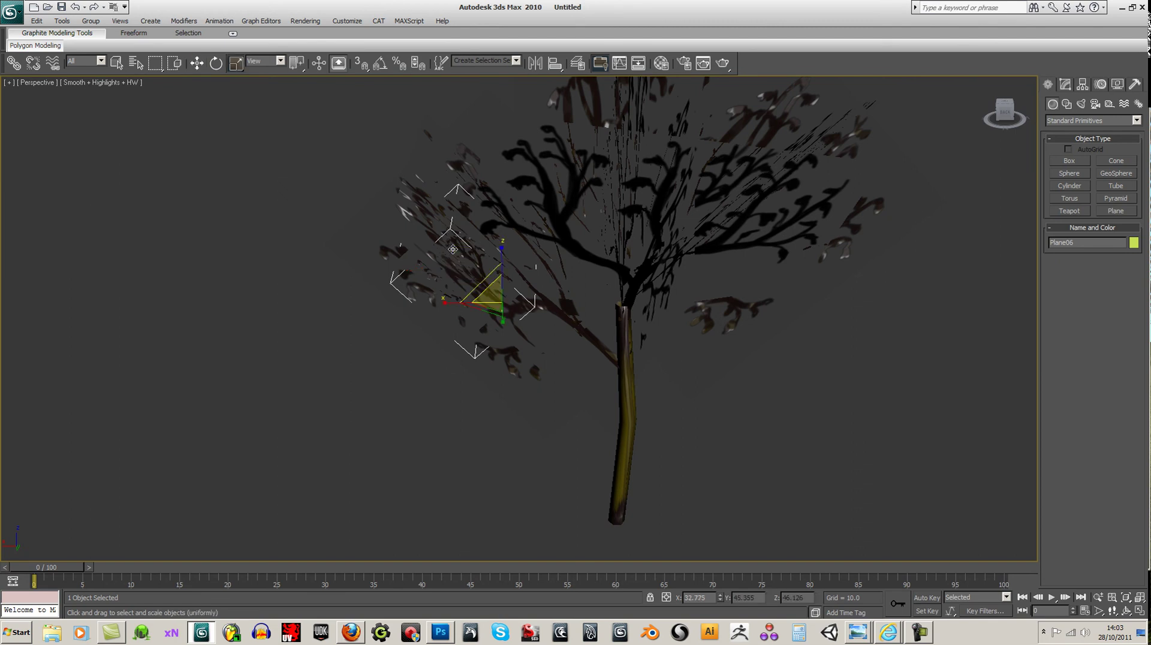
key(e)
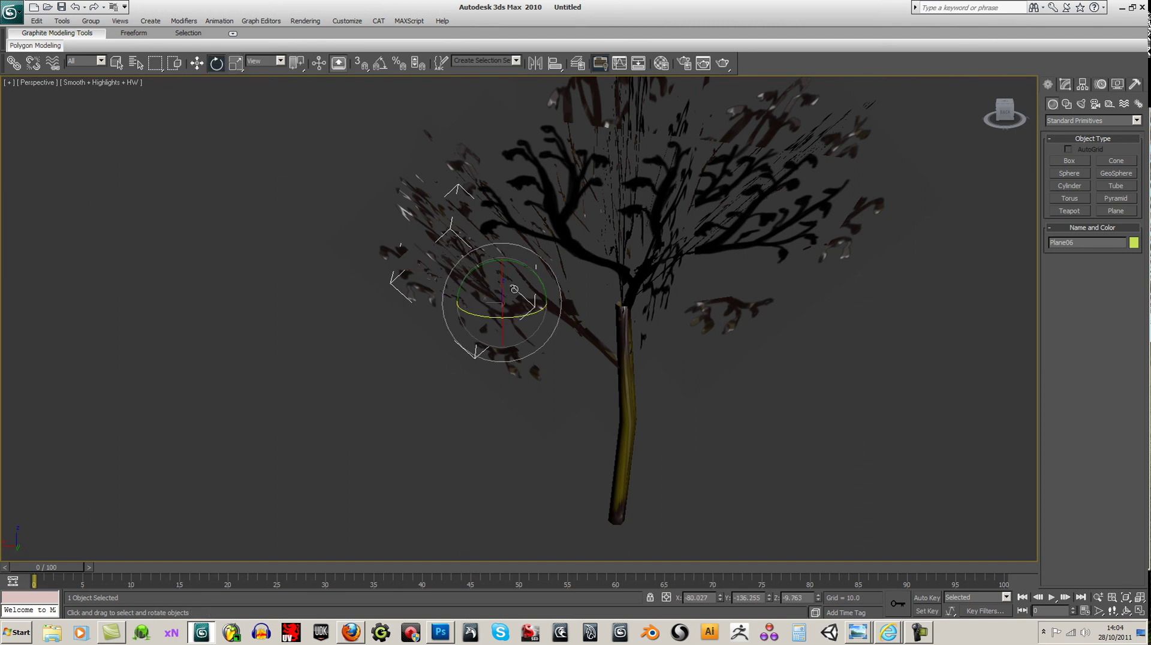
drag(528, 266, 546, 276)
drag(574, 303, 597, 293)
drag(1006, 114, 1097, 127)
scroll(657, 323, down, 5)
scroll(656, 323, up, 3)
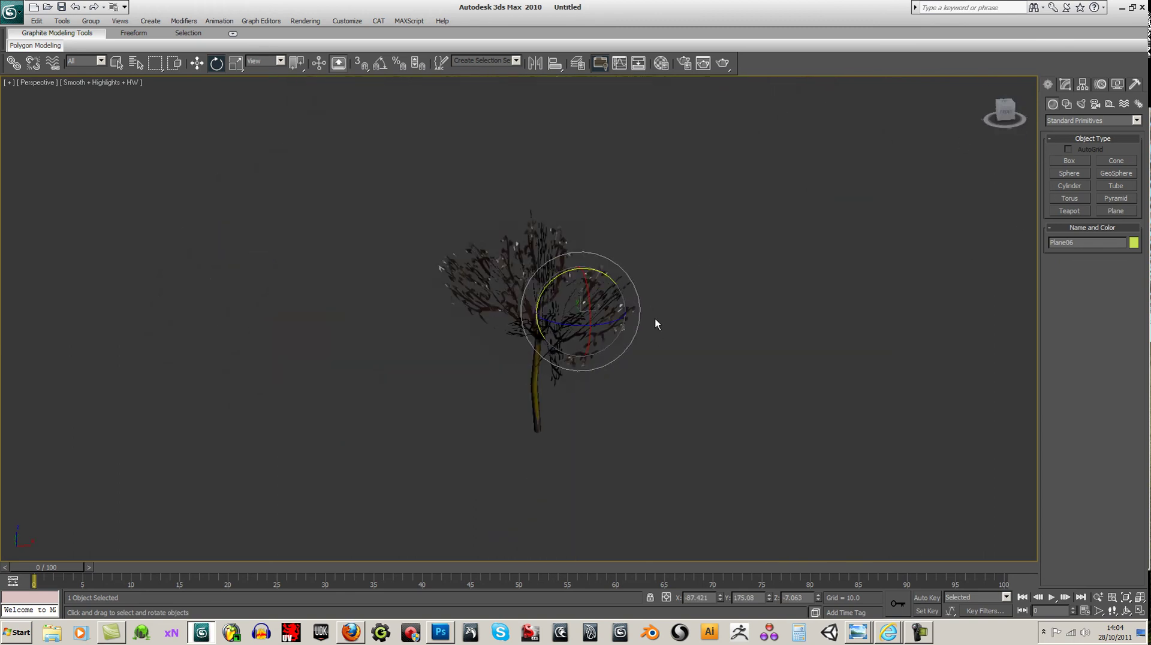
click(197, 63)
click(785, 438)
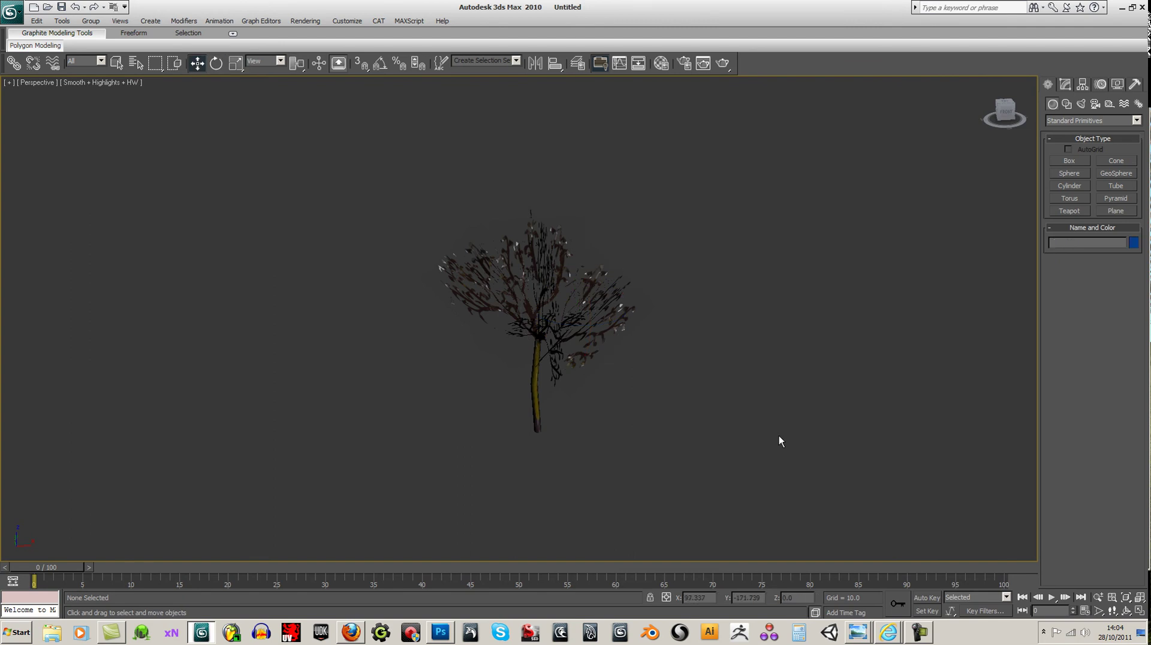
Select the trunk and attach Plane01 through Plane06 to its editable poly from the attach list
click(542, 412)
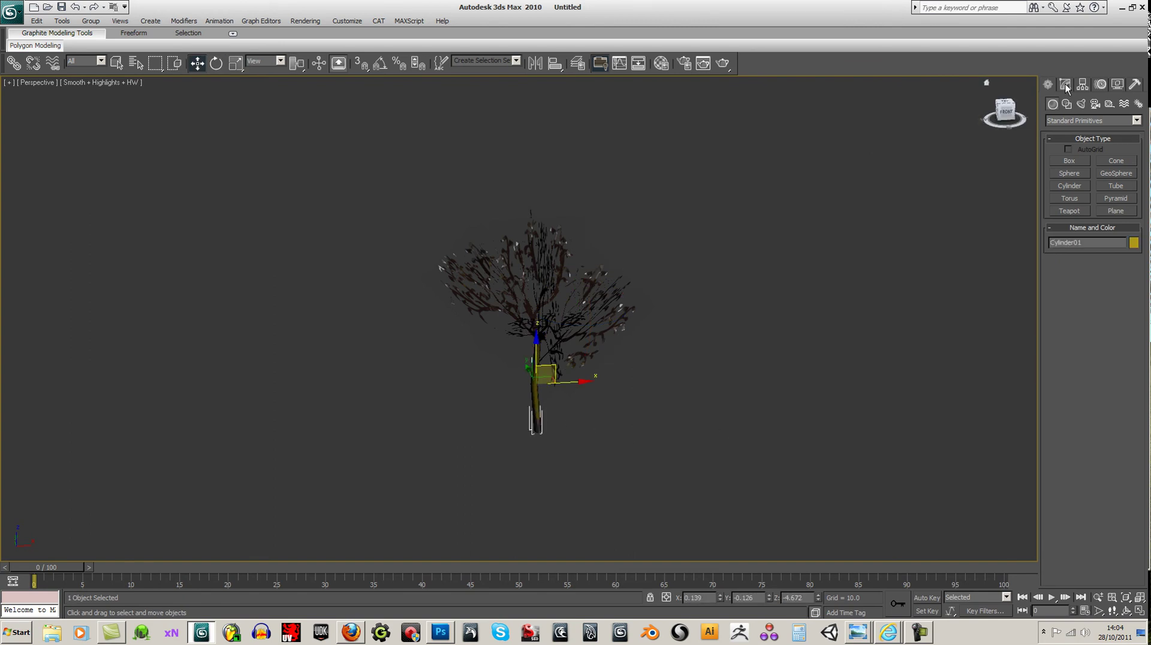
click(1118, 298)
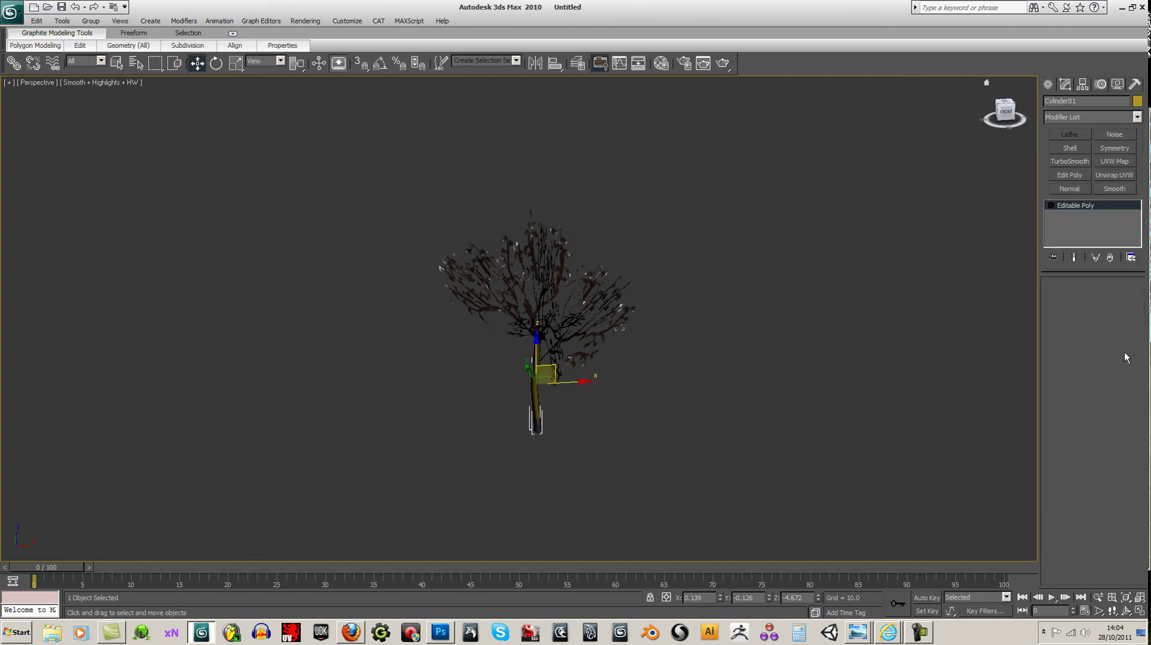
scroll(1100, 443, down, 5)
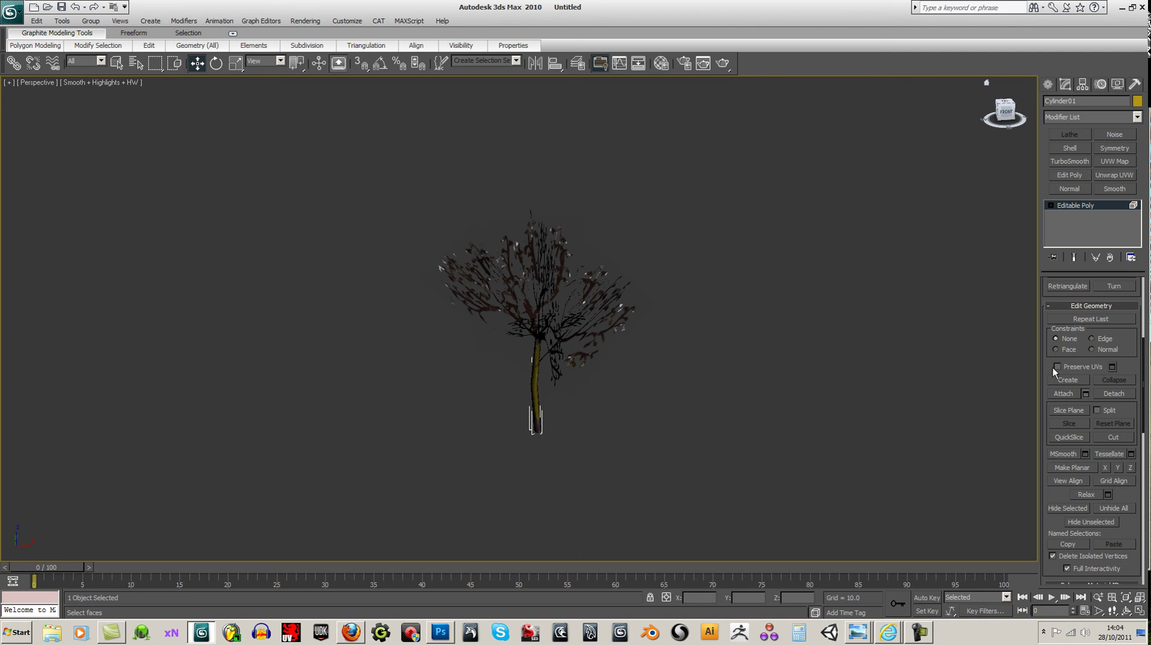
click(1085, 394)
drag(135, 204, 129, 136)
click(257, 394)
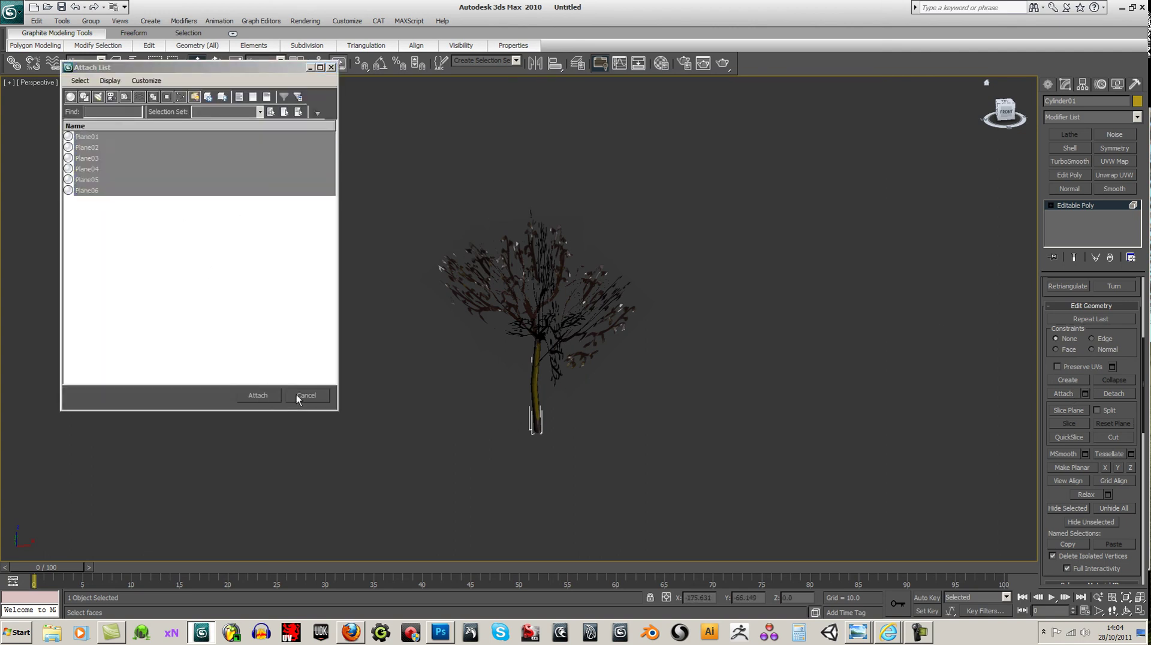
Select the combined tree, center its pivot to the object, and set the pivot's position to 0, 0, 0
click(807, 344)
click(1048, 85)
click(852, 311)
click(539, 388)
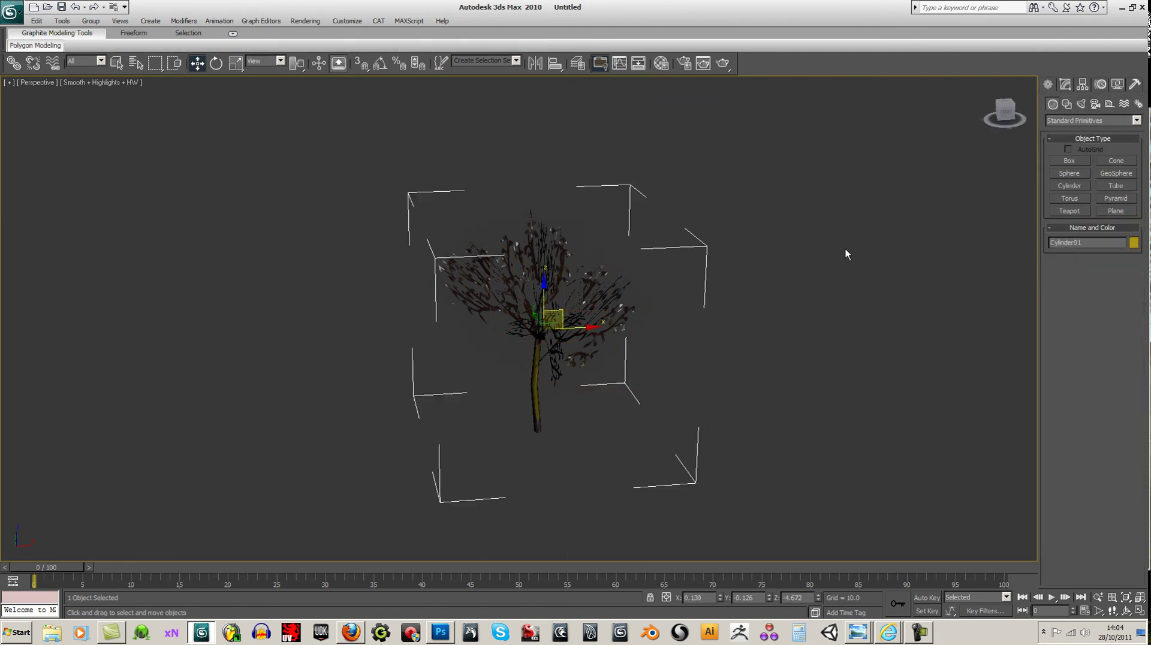
click(1083, 84)
click(1099, 160)
click(1099, 223)
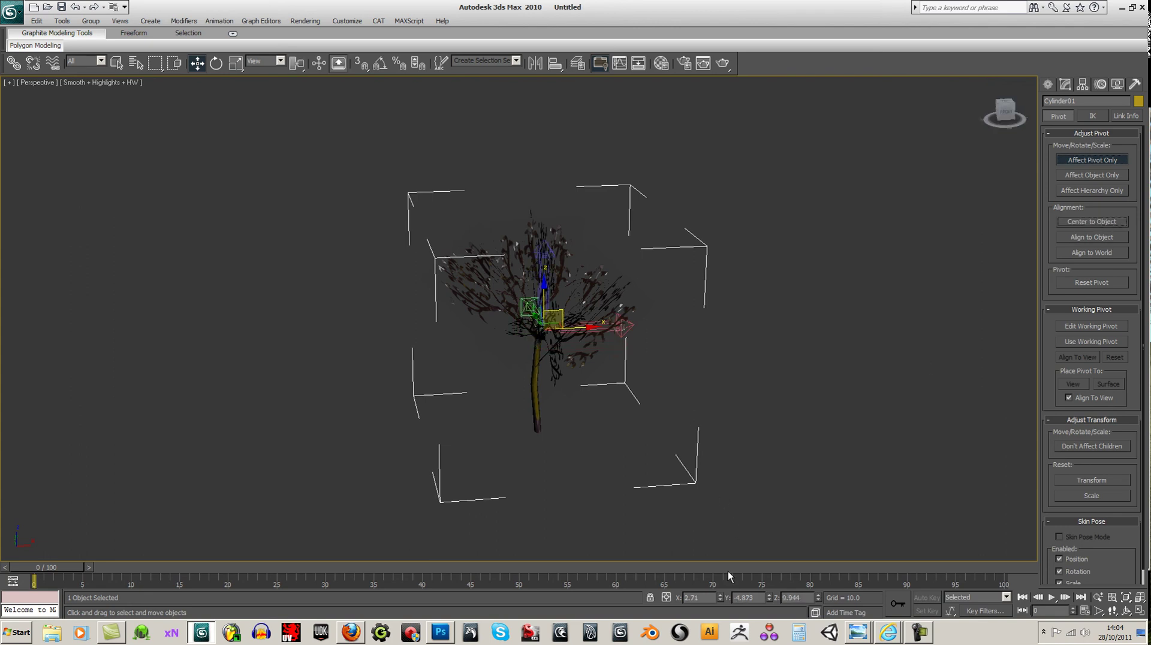
right_click(772, 596)
right_click(819, 596)
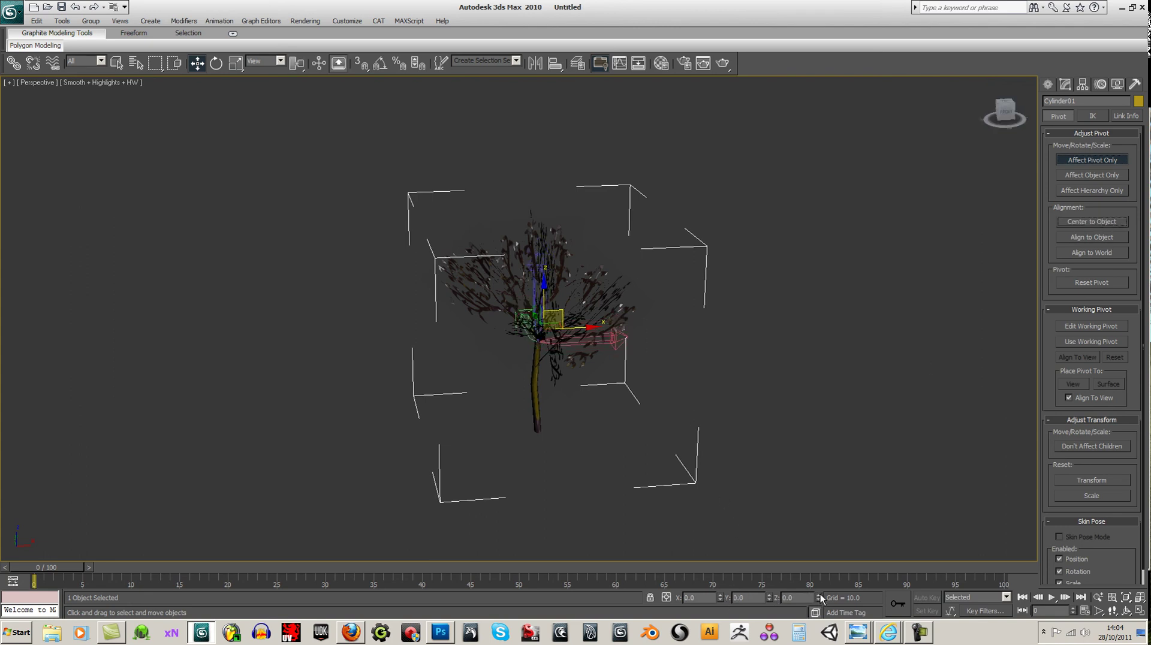
click(216, 63)
key(w)
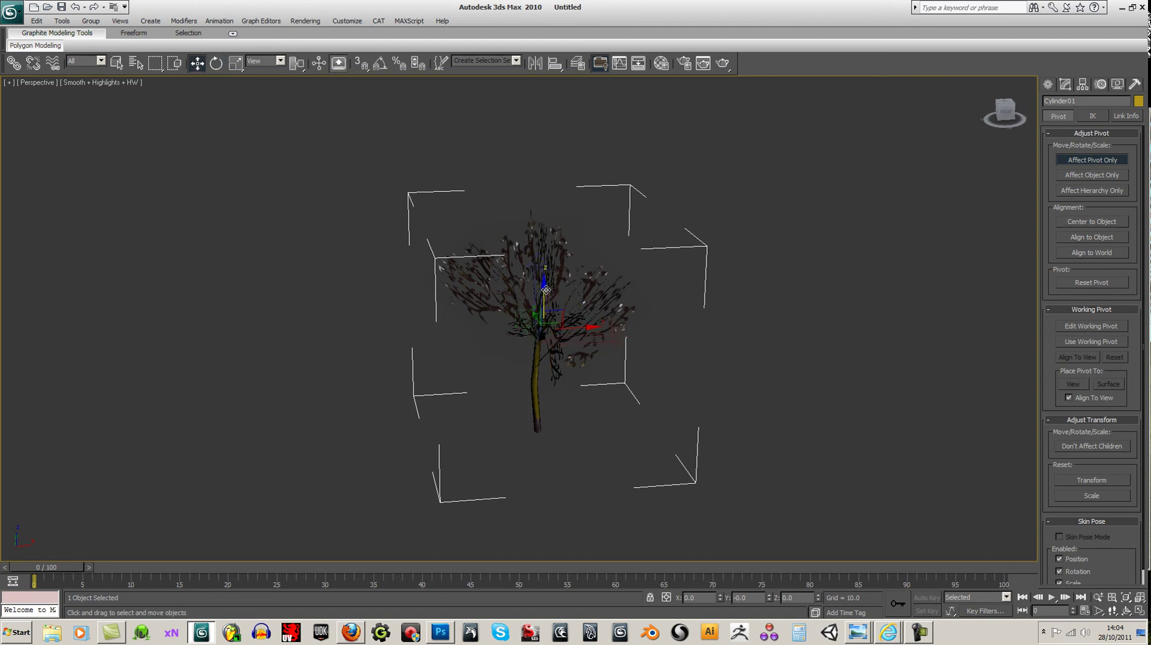
Finish editing the tree's pivot, reselect the tree, set rotation to use its pivot point center, and deselect it
drag(542, 394, 548, 383)
click(222, 64)
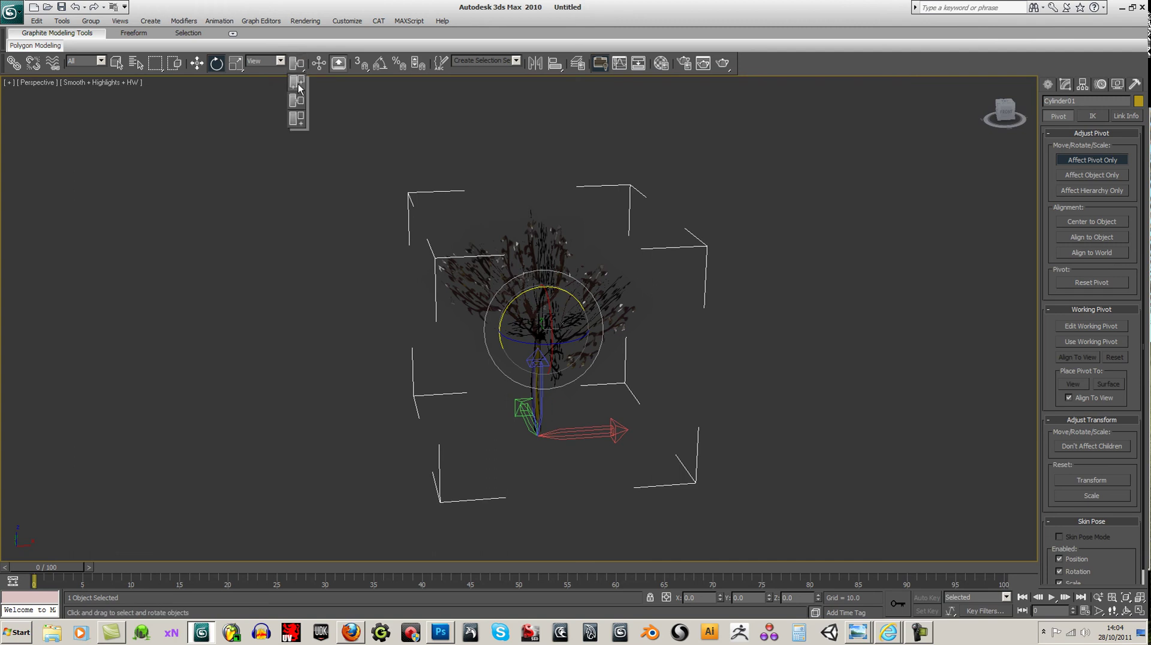
click(289, 208)
click(1048, 84)
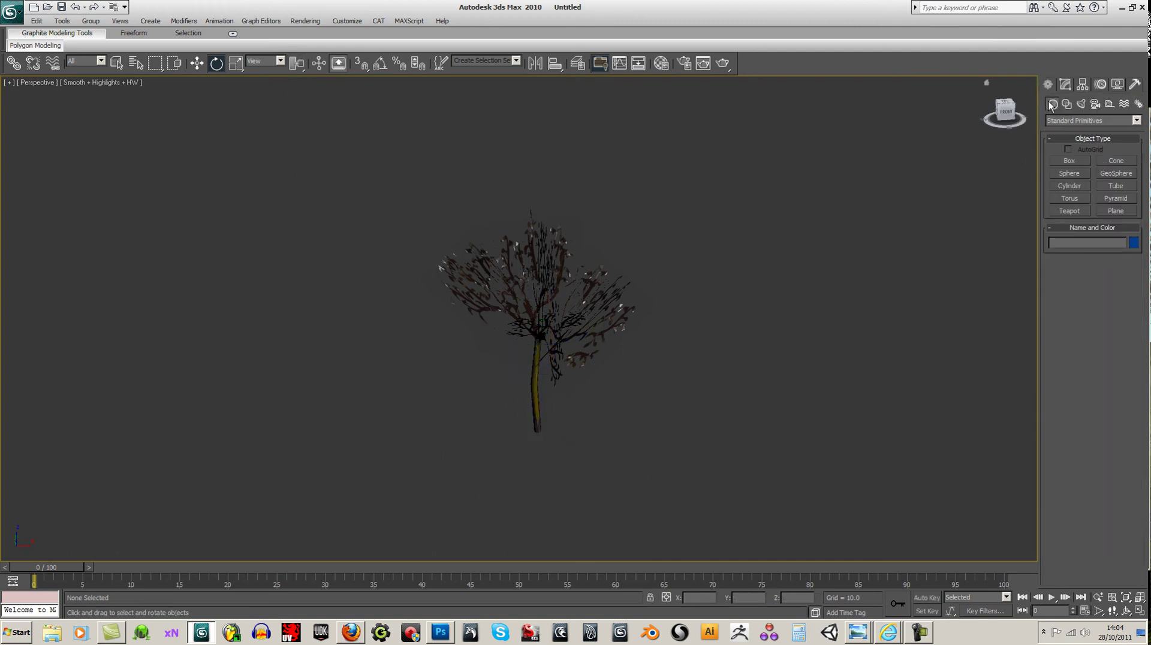
click(539, 366)
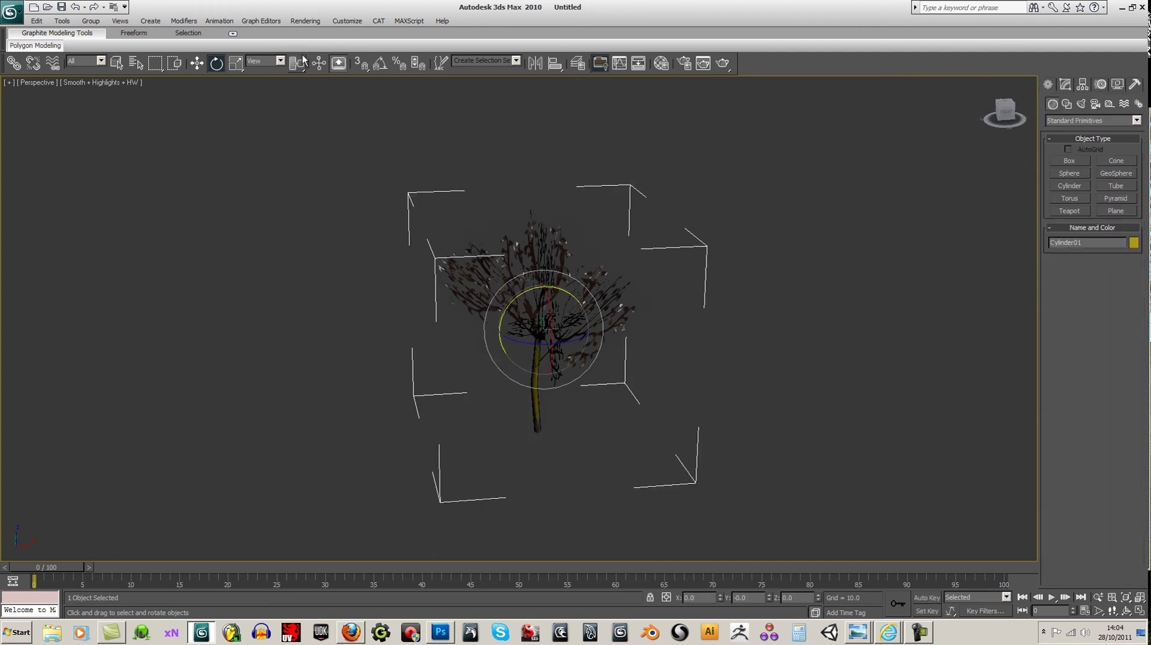
drag(298, 68, 298, 84)
click(753, 325)
Select the tree, set moving to use its pivot point center, and clone it along the Y axis beside the original
click(996, 111)
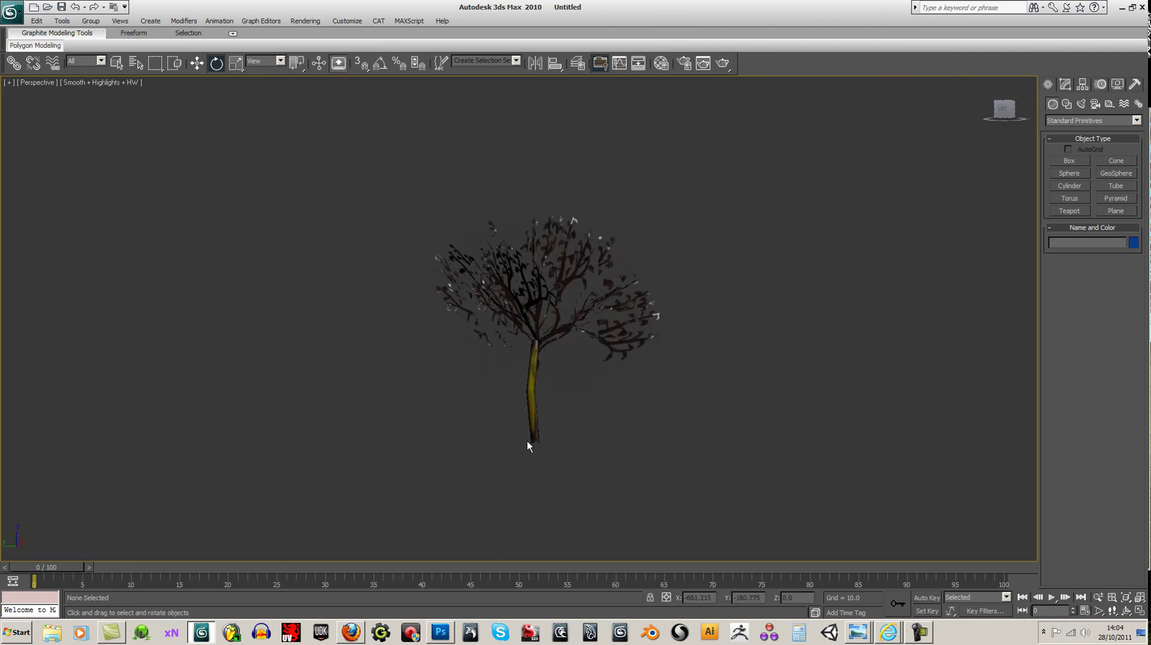
click(532, 409)
key(w)
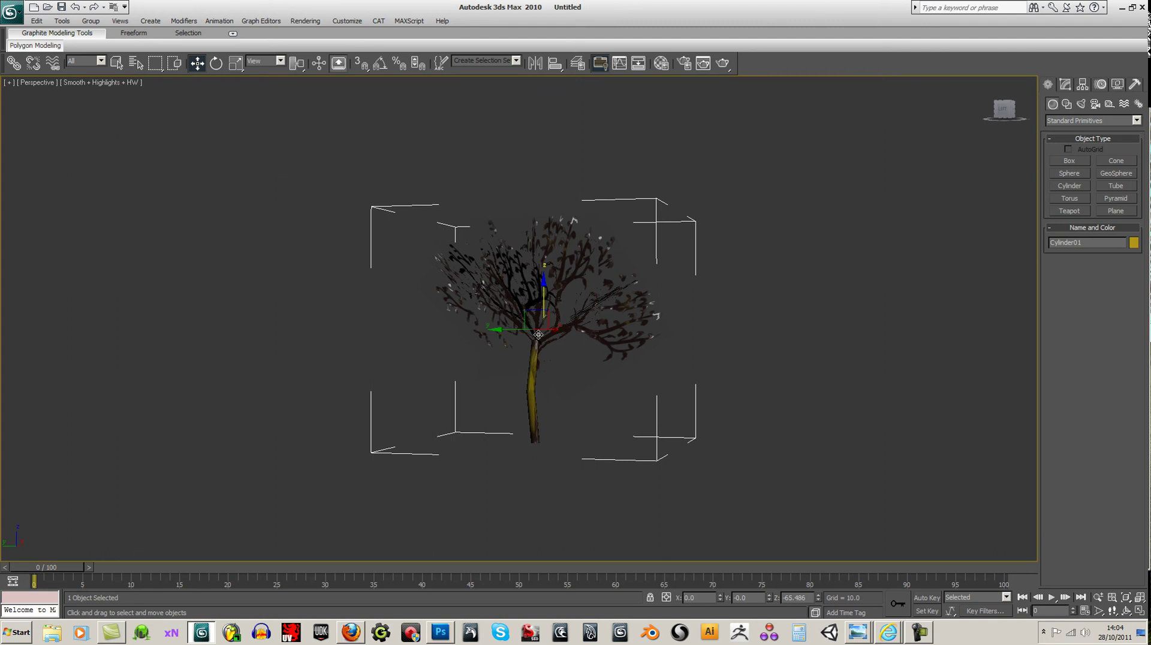
drag(298, 63, 298, 83)
mouse_move(519, 425)
shift+mouse_down()
mouse_move(343, 410)
mouse_move(286, 423)
shift+mouse_up()
click(572, 363)
Rotate the cloned tree about its vertical axis so its crown differs from the original, and deselect it
key(e)
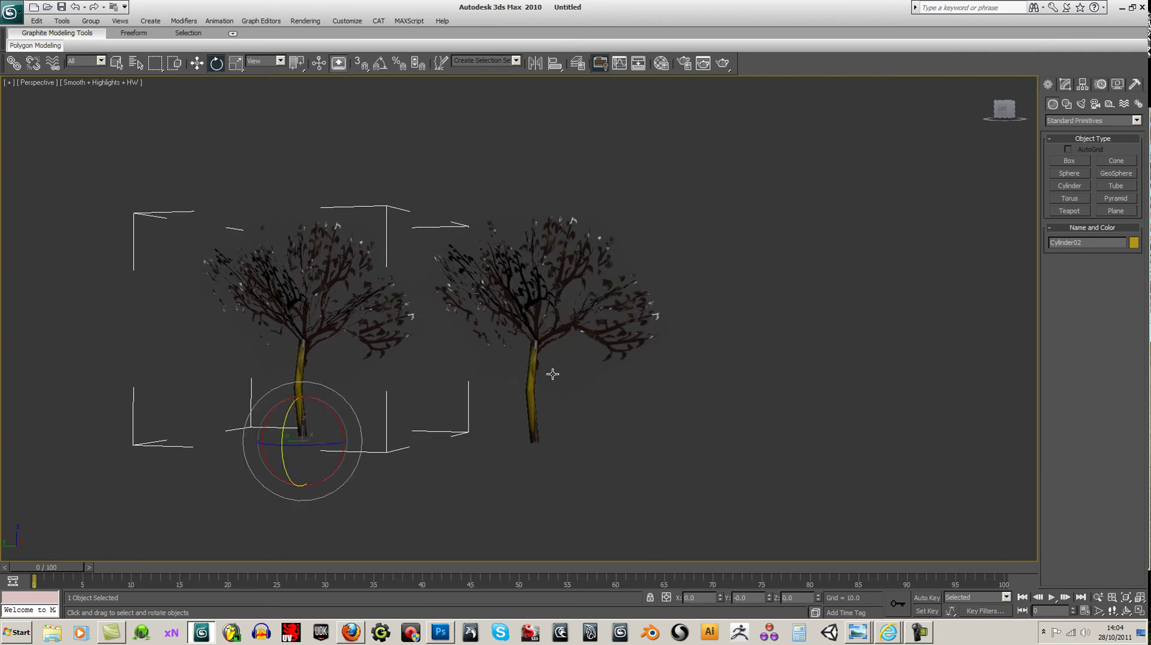
drag(313, 445, 182, 445)
click(515, 453)
middle_drag(515, 457, 617, 452)
Set the environment background color to blue with red 0, green 96 and blue 151
click(305, 21)
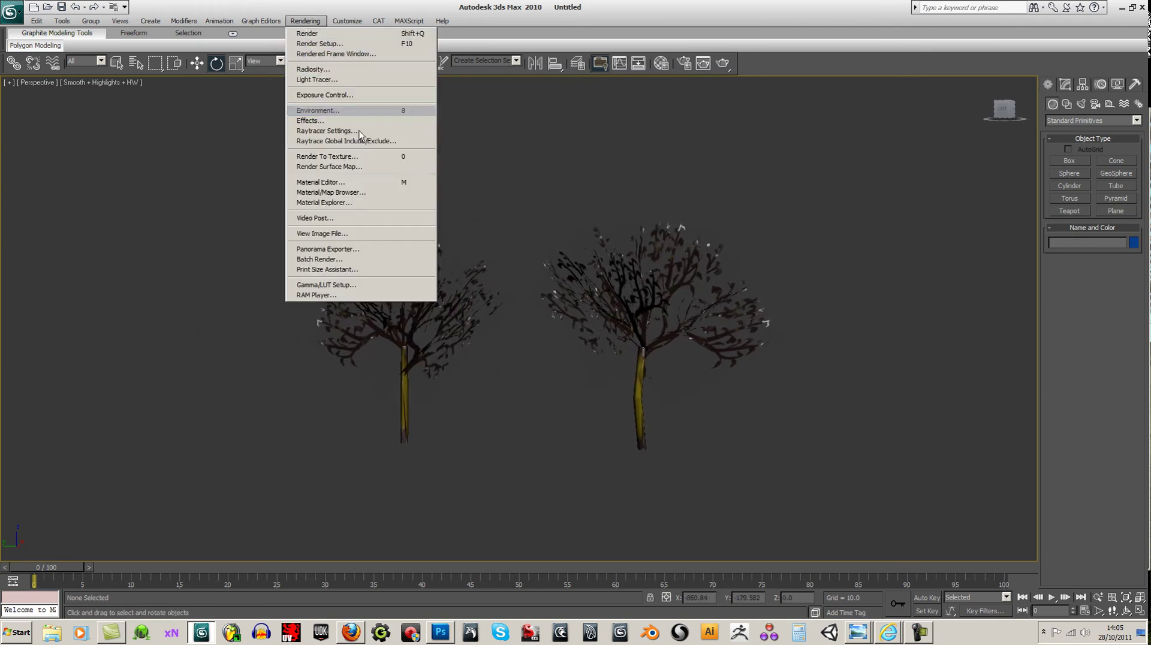
click(321, 110)
click(796, 123)
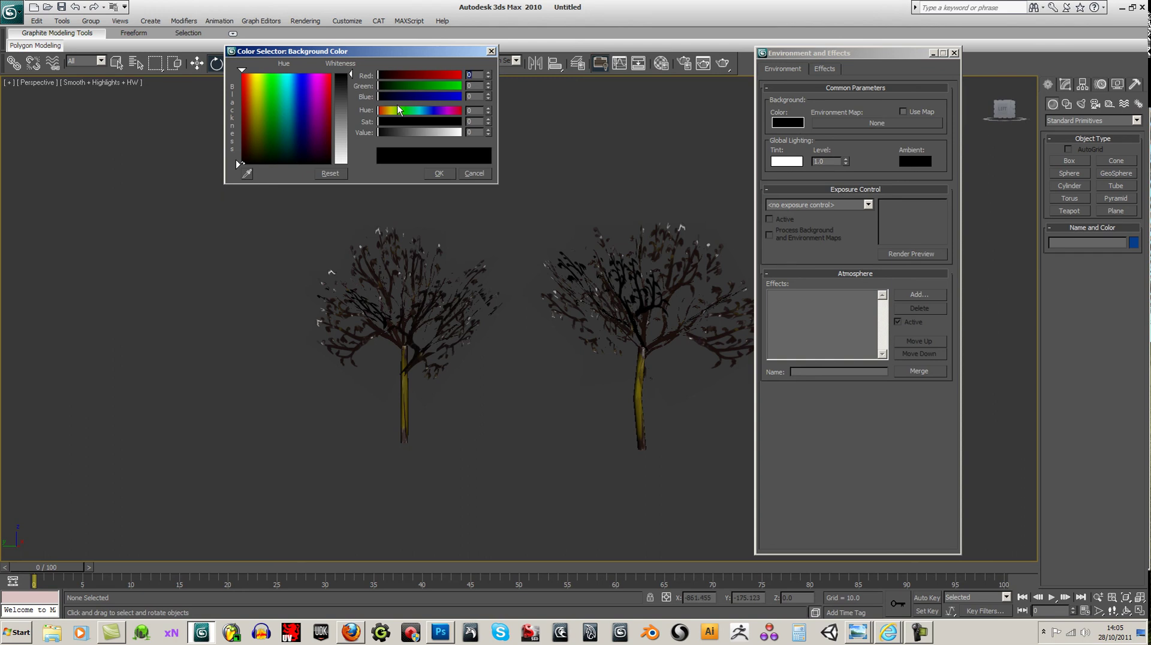
click(416, 97)
mouse_move(305, 116)
mouse_down()
mouse_move(296, 105)
mouse_move(293, 114)
mouse_up()
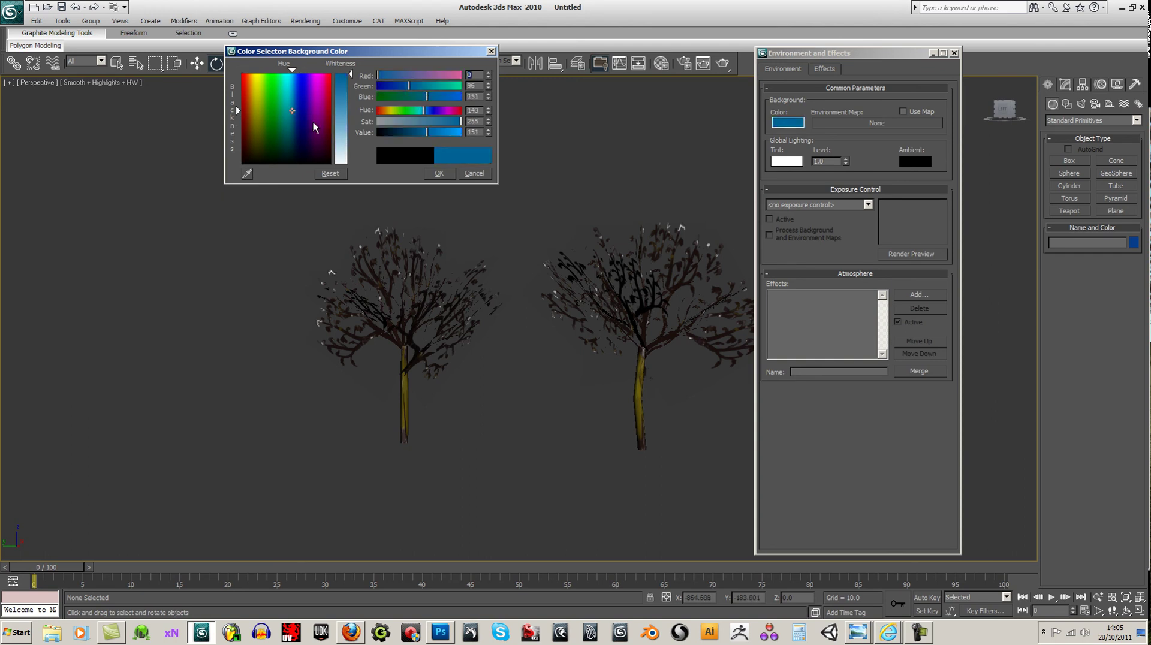
click(449, 174)
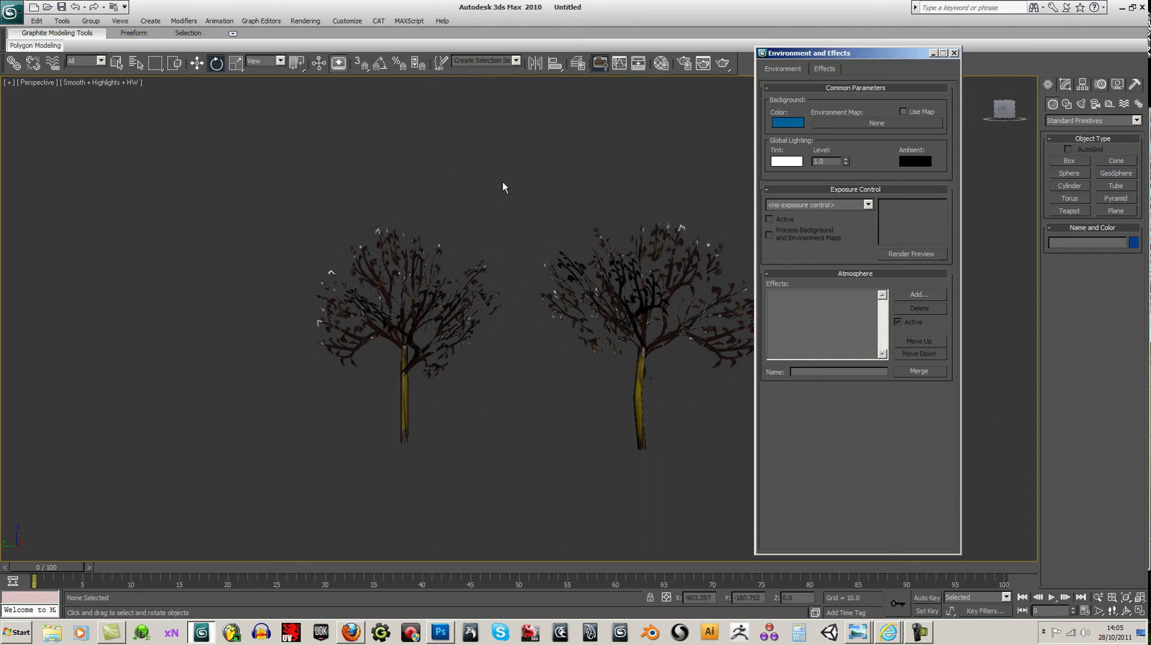
click(955, 53)
Render the perspective view, maximize the rendered frame to examine both trees' branches up close, and close it
click(723, 63)
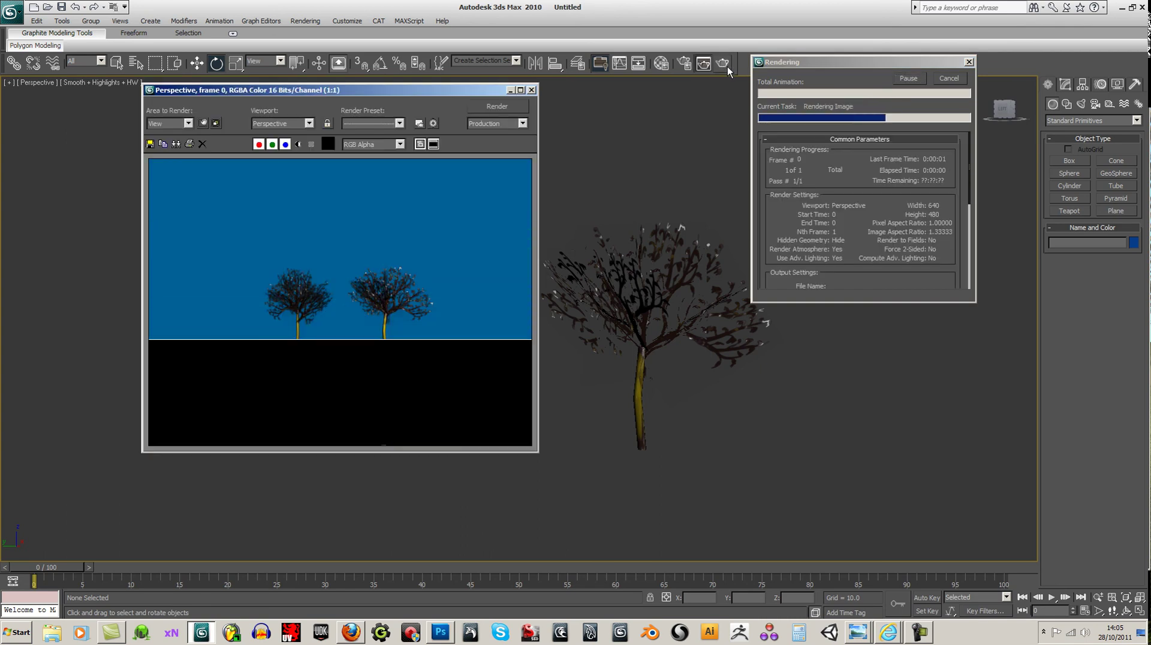
drag(462, 96, 625, 106)
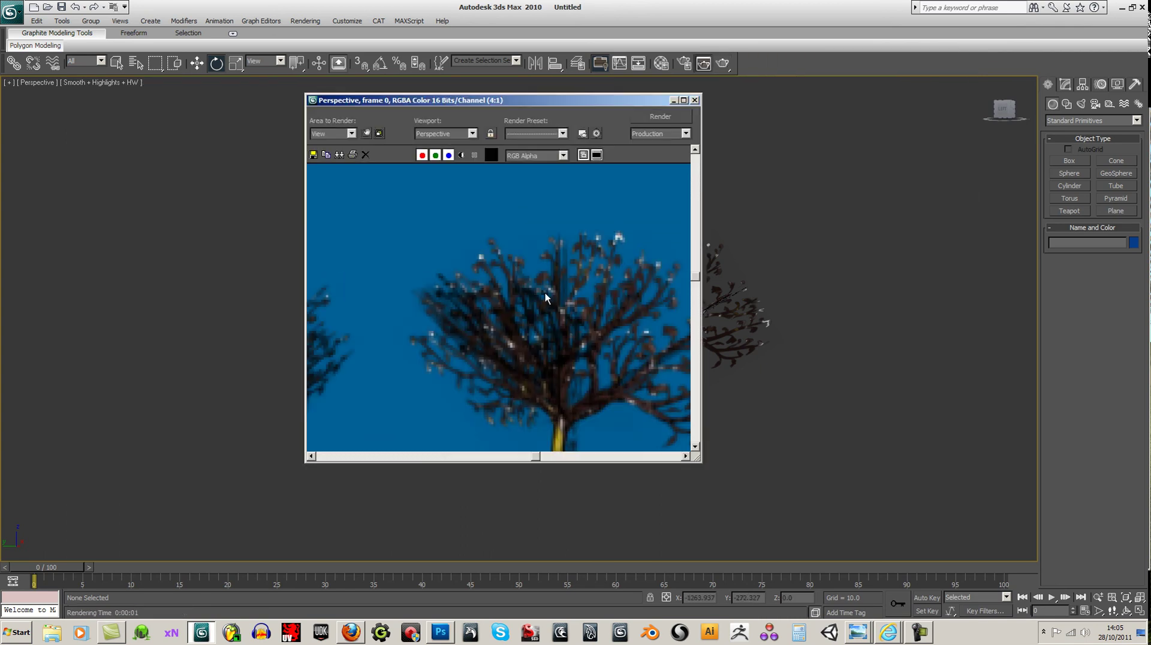
click(684, 100)
scroll(647, 357, up, 3)
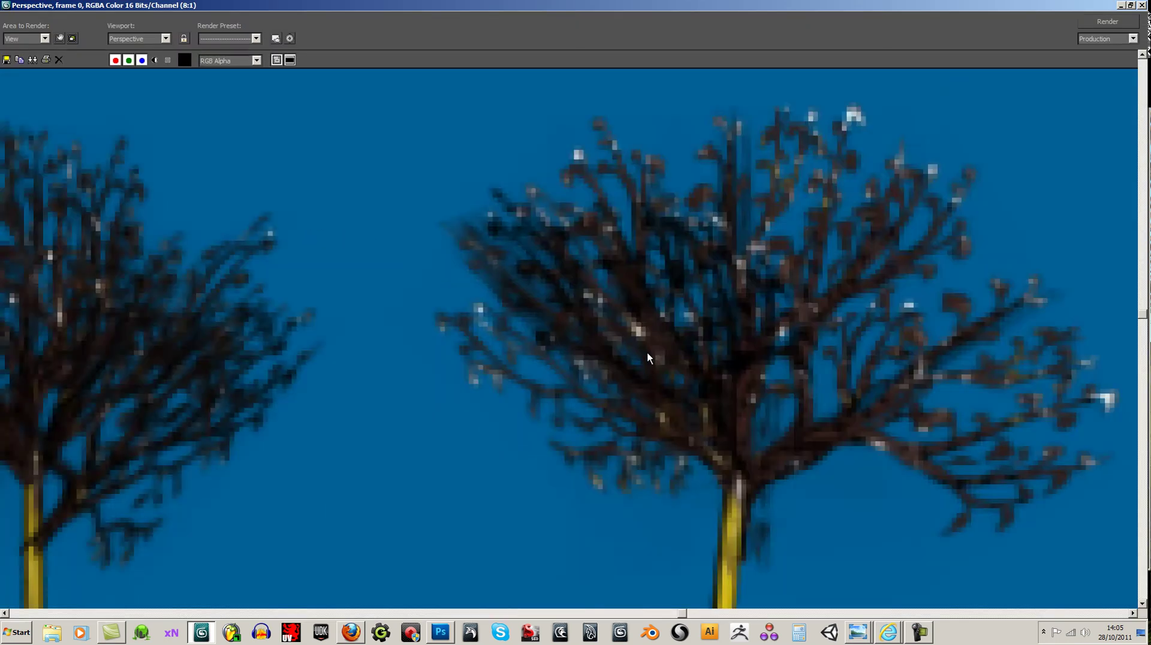
scroll(647, 358, down, 1)
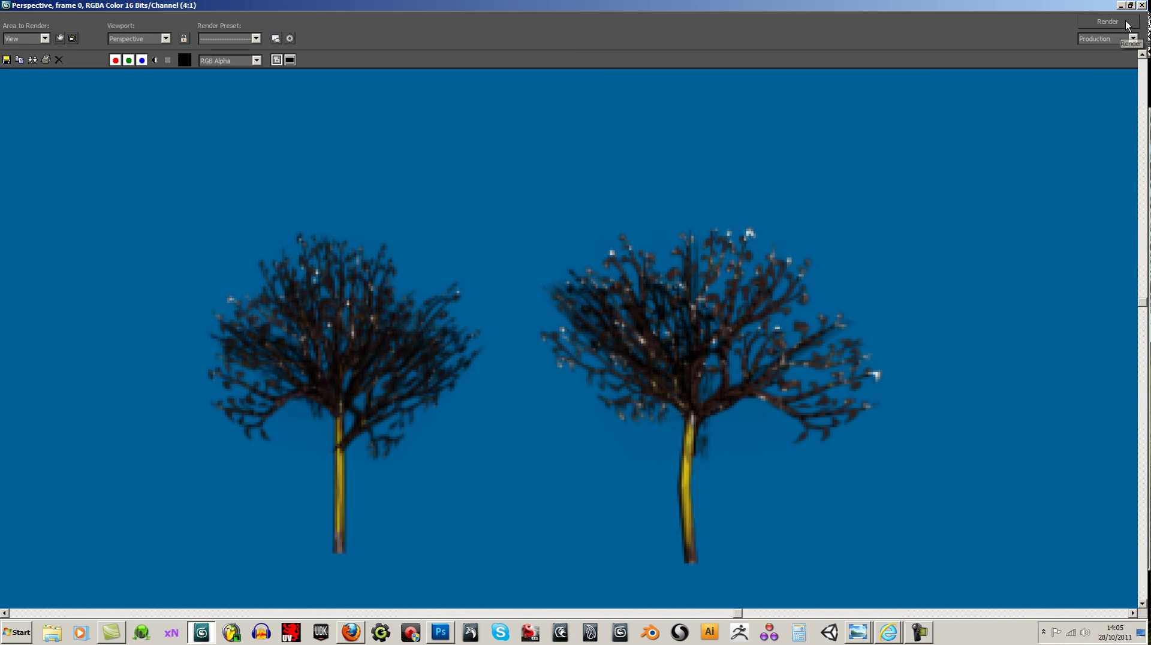
click(1142, 6)
Render both trees again from a closer view and maximize the rendered frame to inspect them enlarged
scroll(723, 264, up, 4)
scroll(723, 264, down, 2)
click(723, 63)
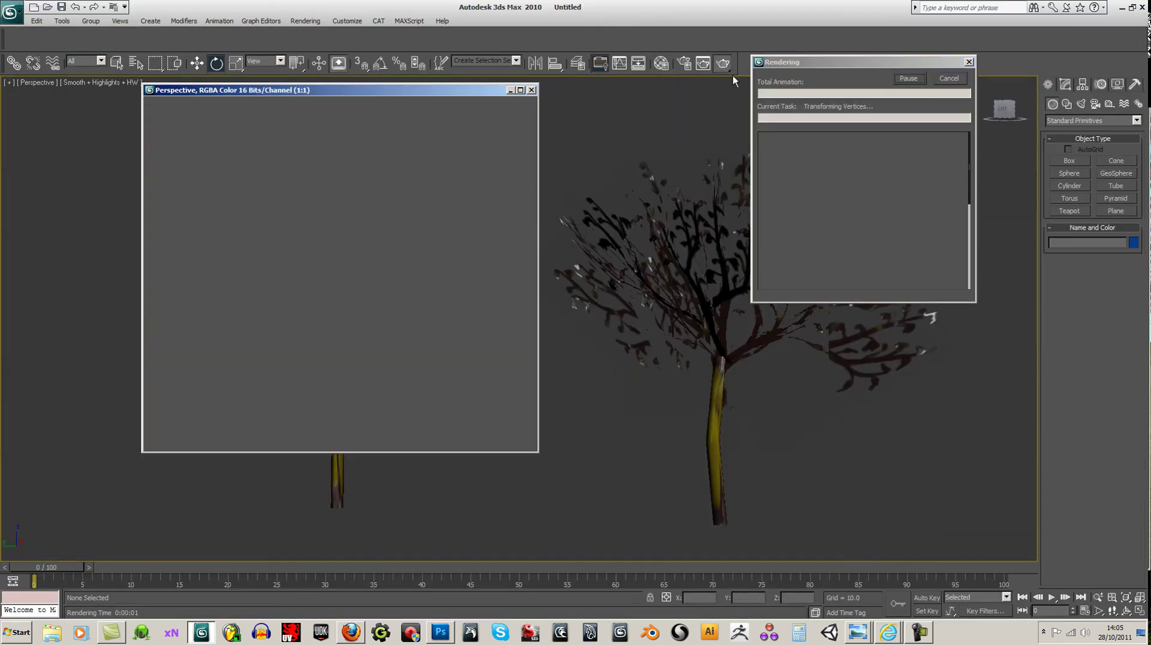
click(521, 90)
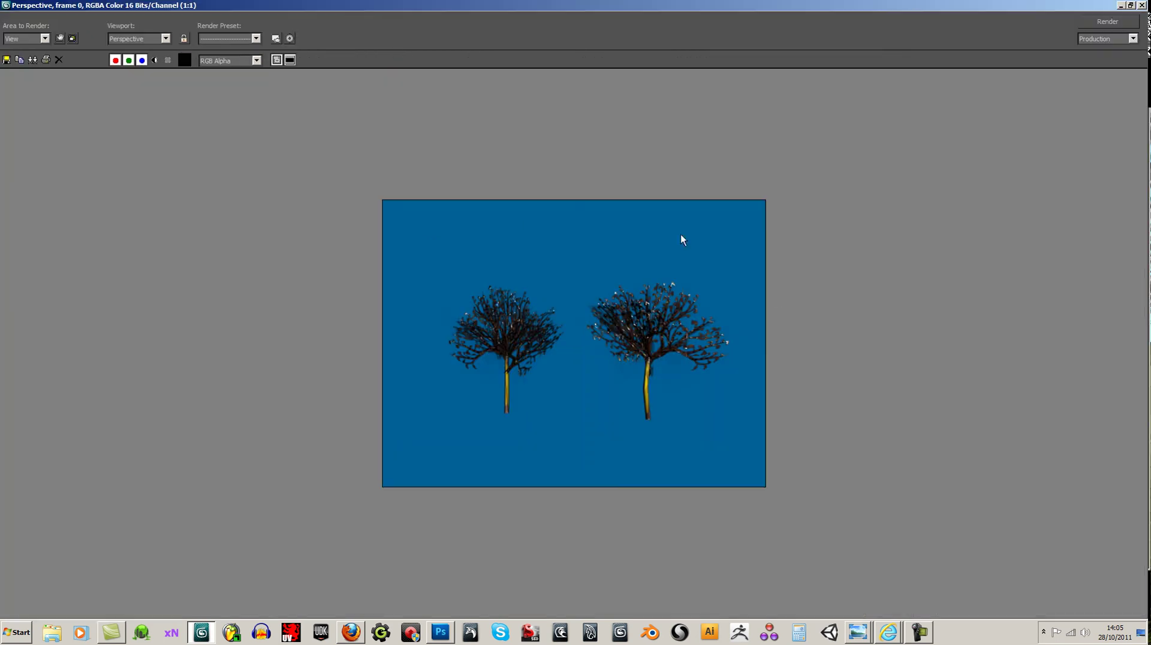
scroll(646, 329, up, 1)
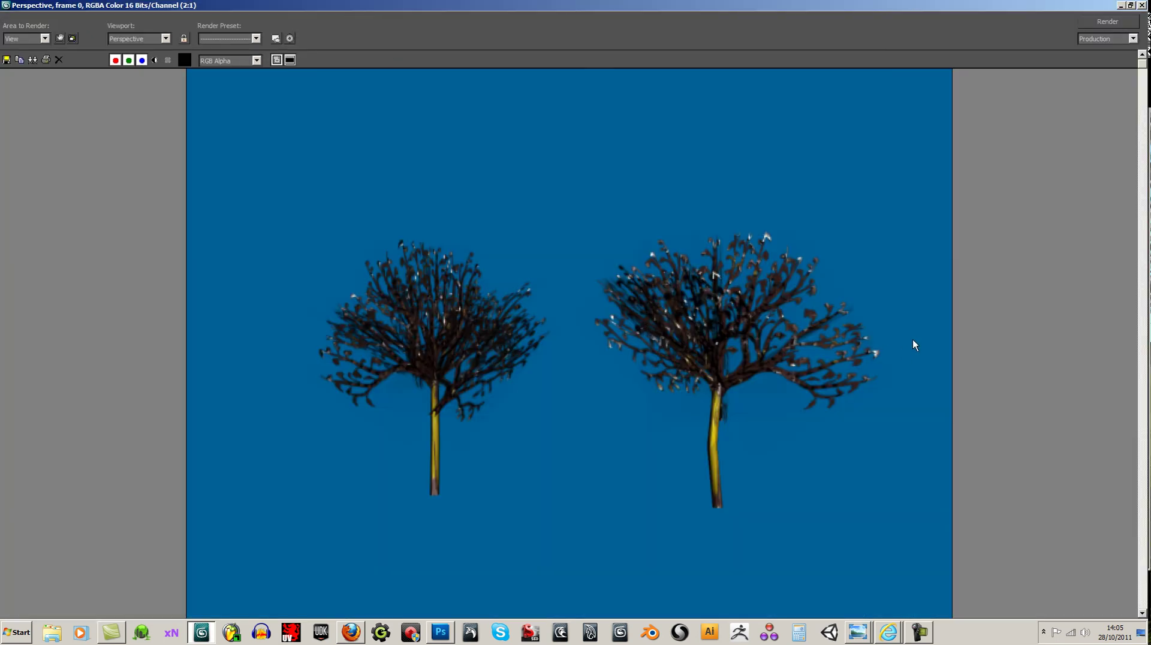